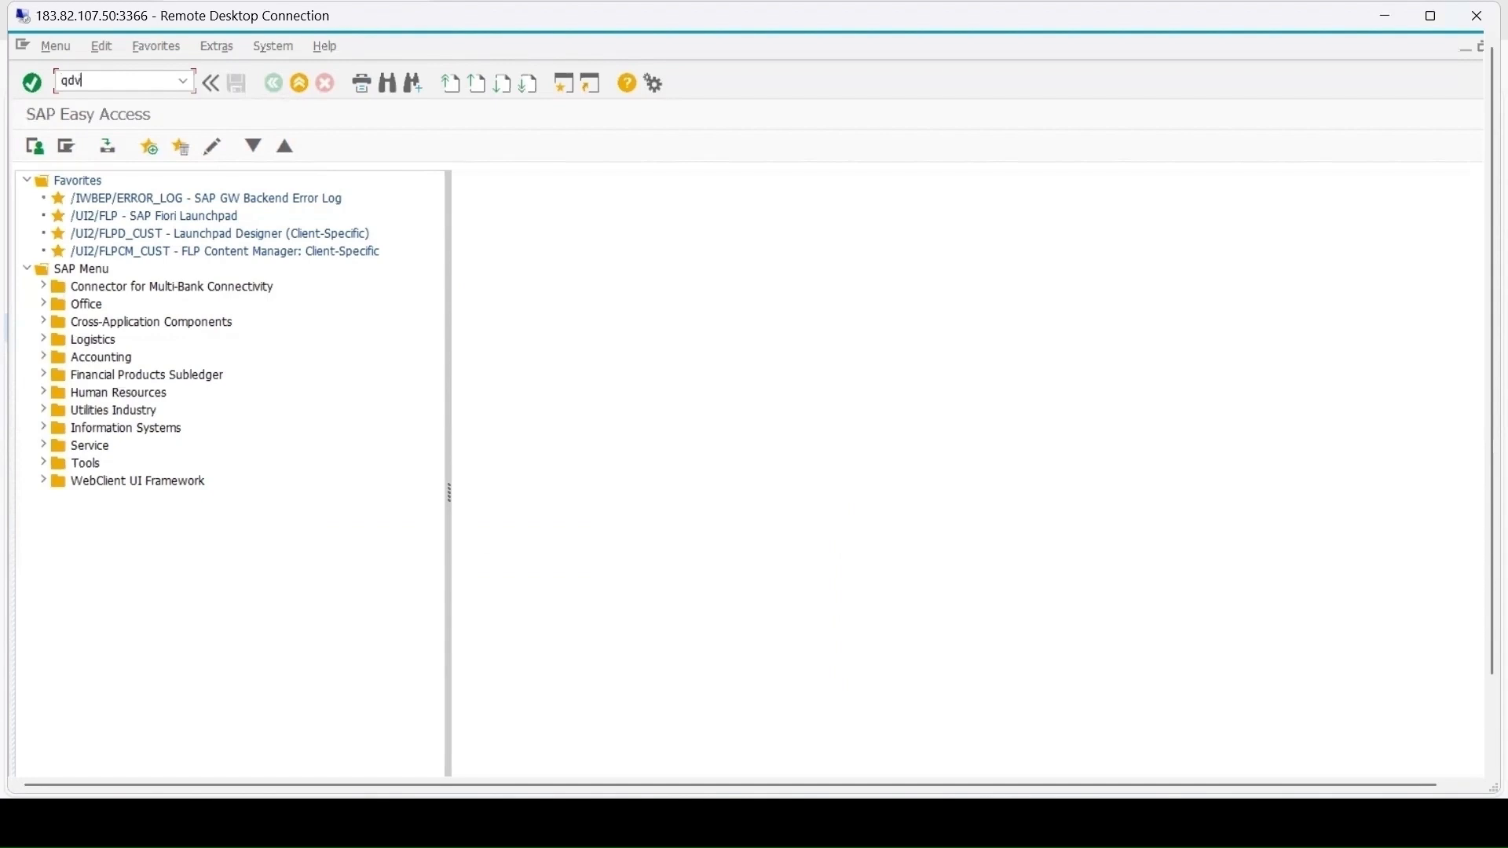
Step: Open the sampling procedure FIXMANUA (Fix Manual) for change in transaction QDV2
{"action": "type", "text": "2"}
{"action": "key", "text": "Return"}
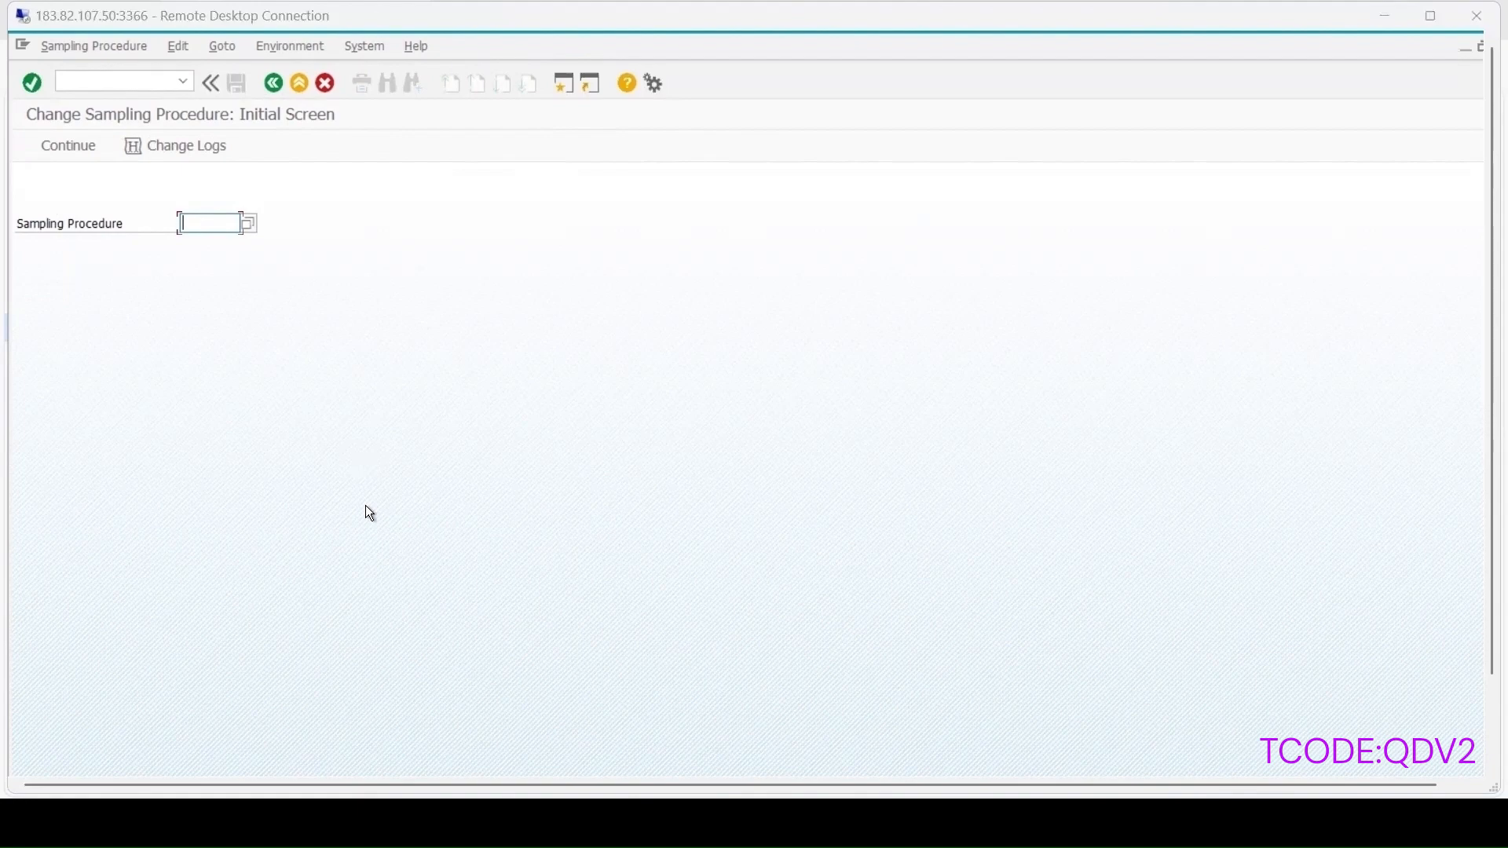
{"action": "left_click", "coordinate": [246, 223]}
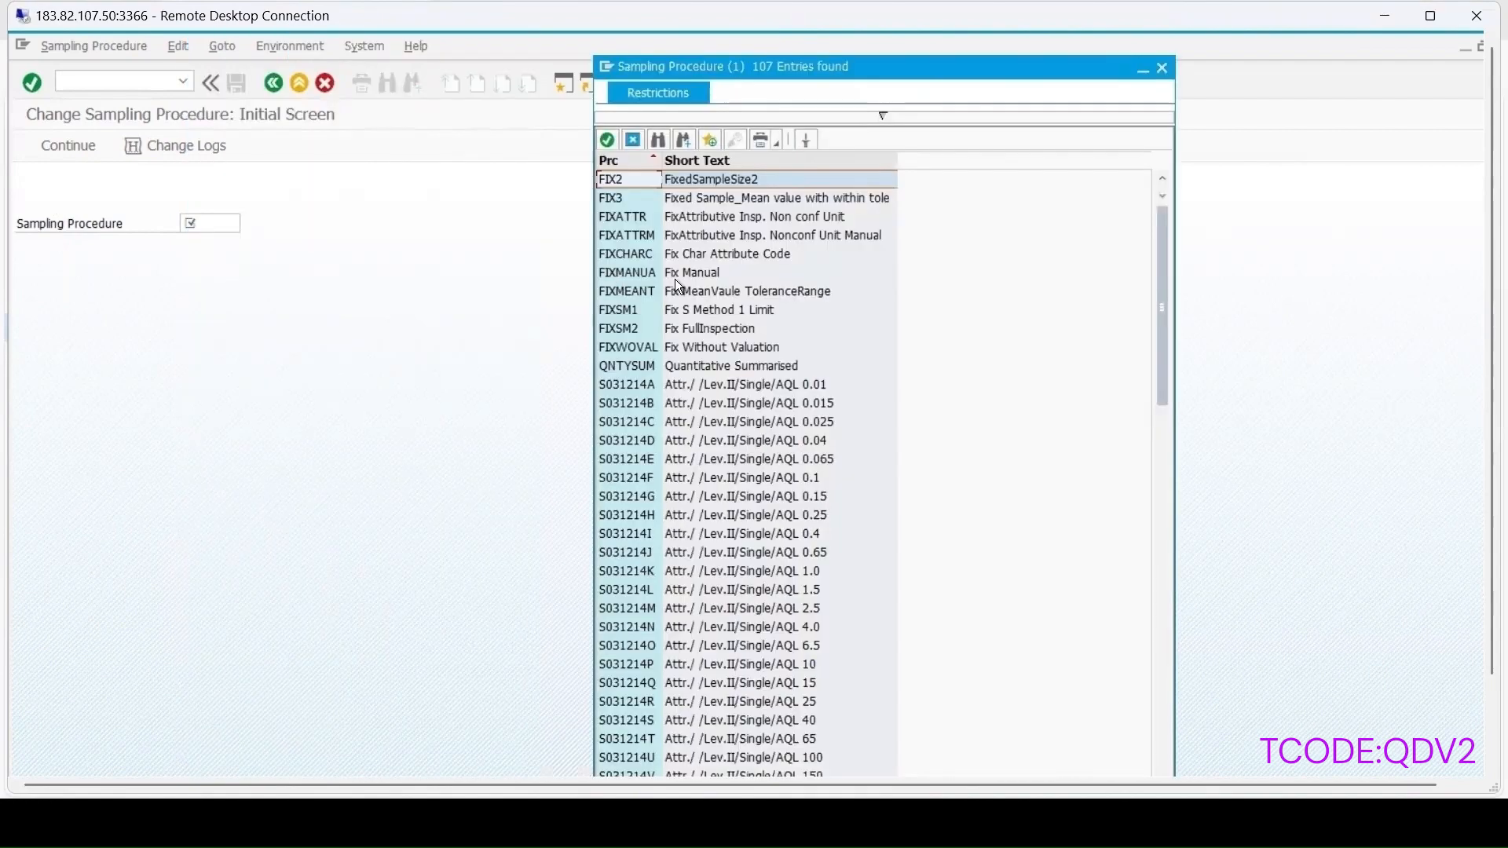
{"action": "left_click", "coordinate": [676, 275]}
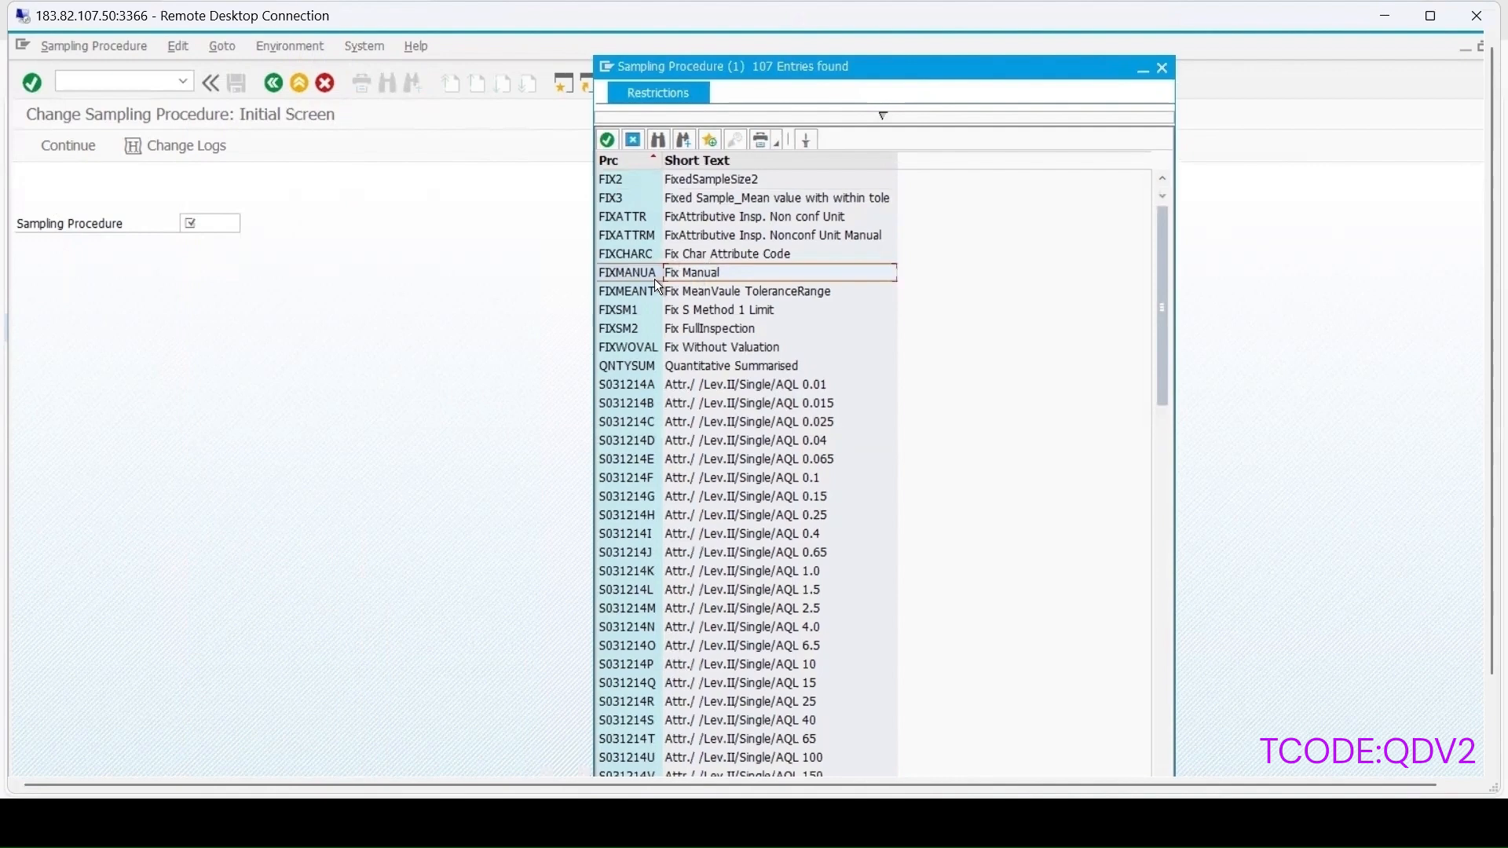
{"action": "double_click", "coordinate": [653, 280]}
{"action": "key", "text": "Return"}
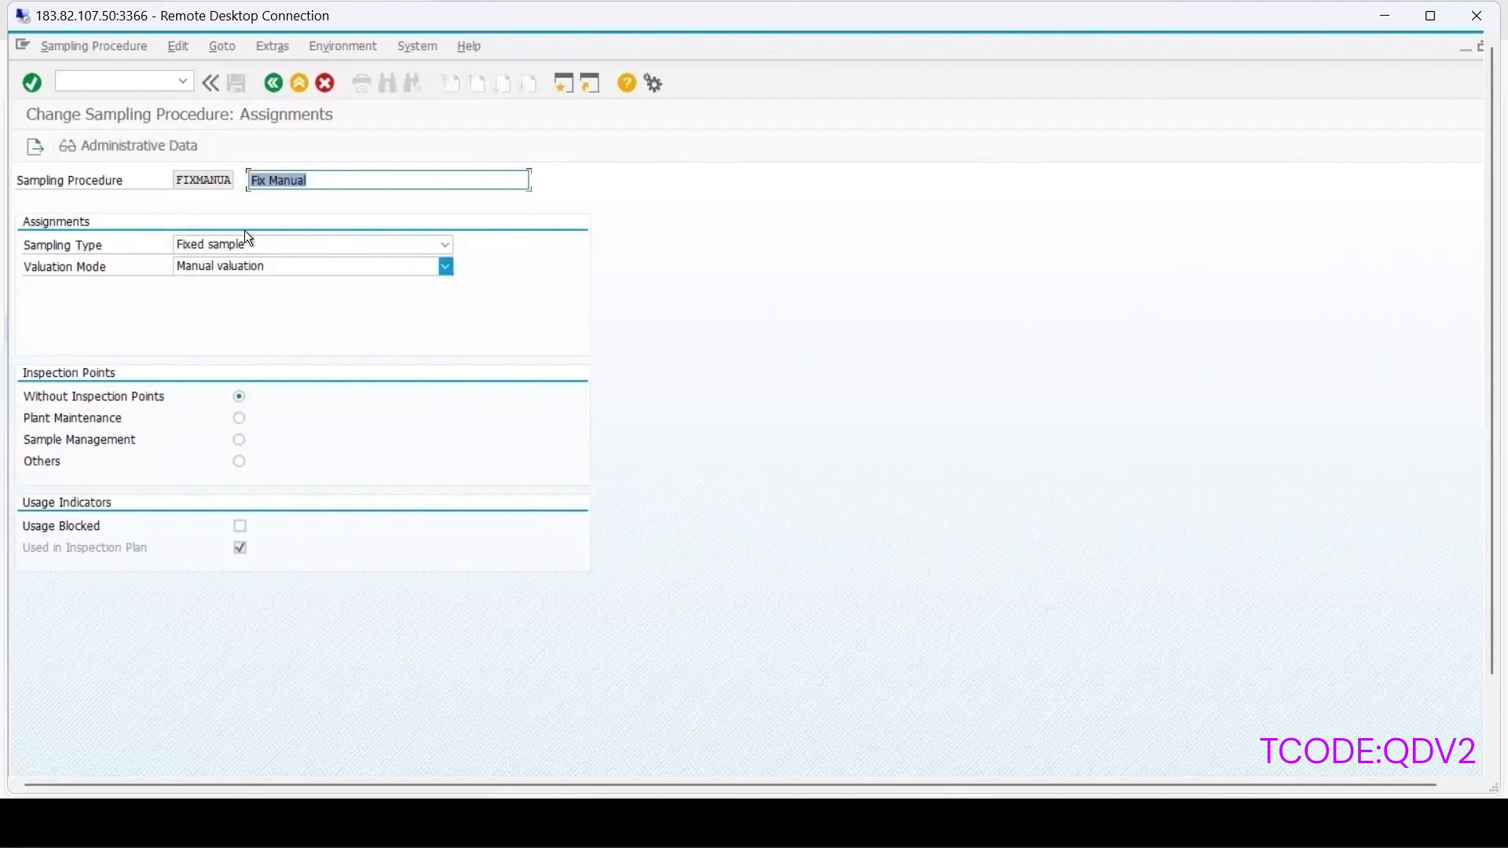
Step: Review the sampling procedure's sampling type options, special conditions and fixed sample size
{"action": "left_click", "coordinate": [261, 247]}
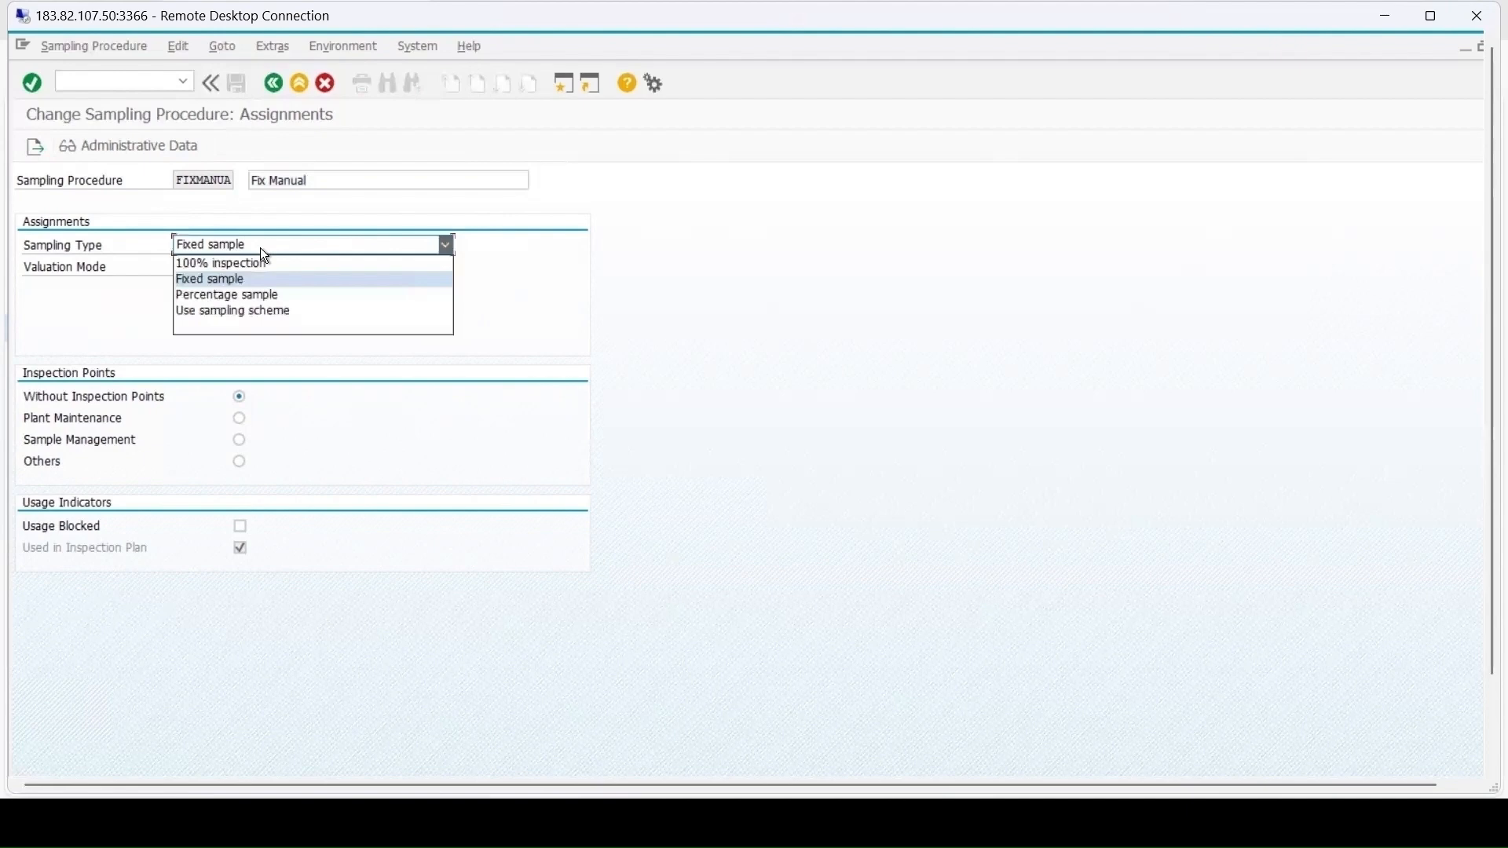
{"action": "left_click", "coordinate": [185, 280]}
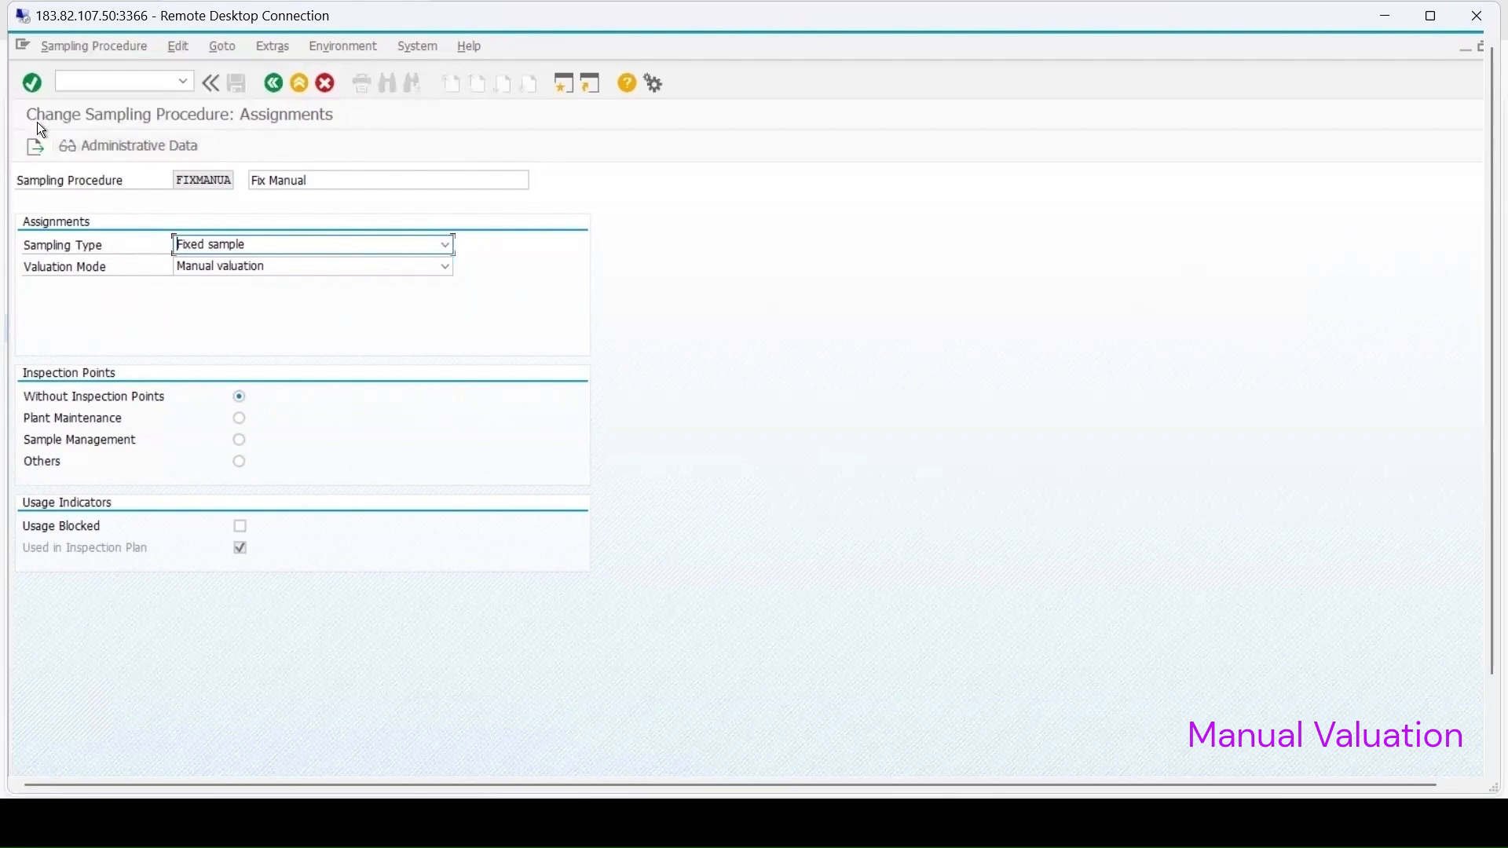
{"action": "left_click", "coordinate": [35, 148]}
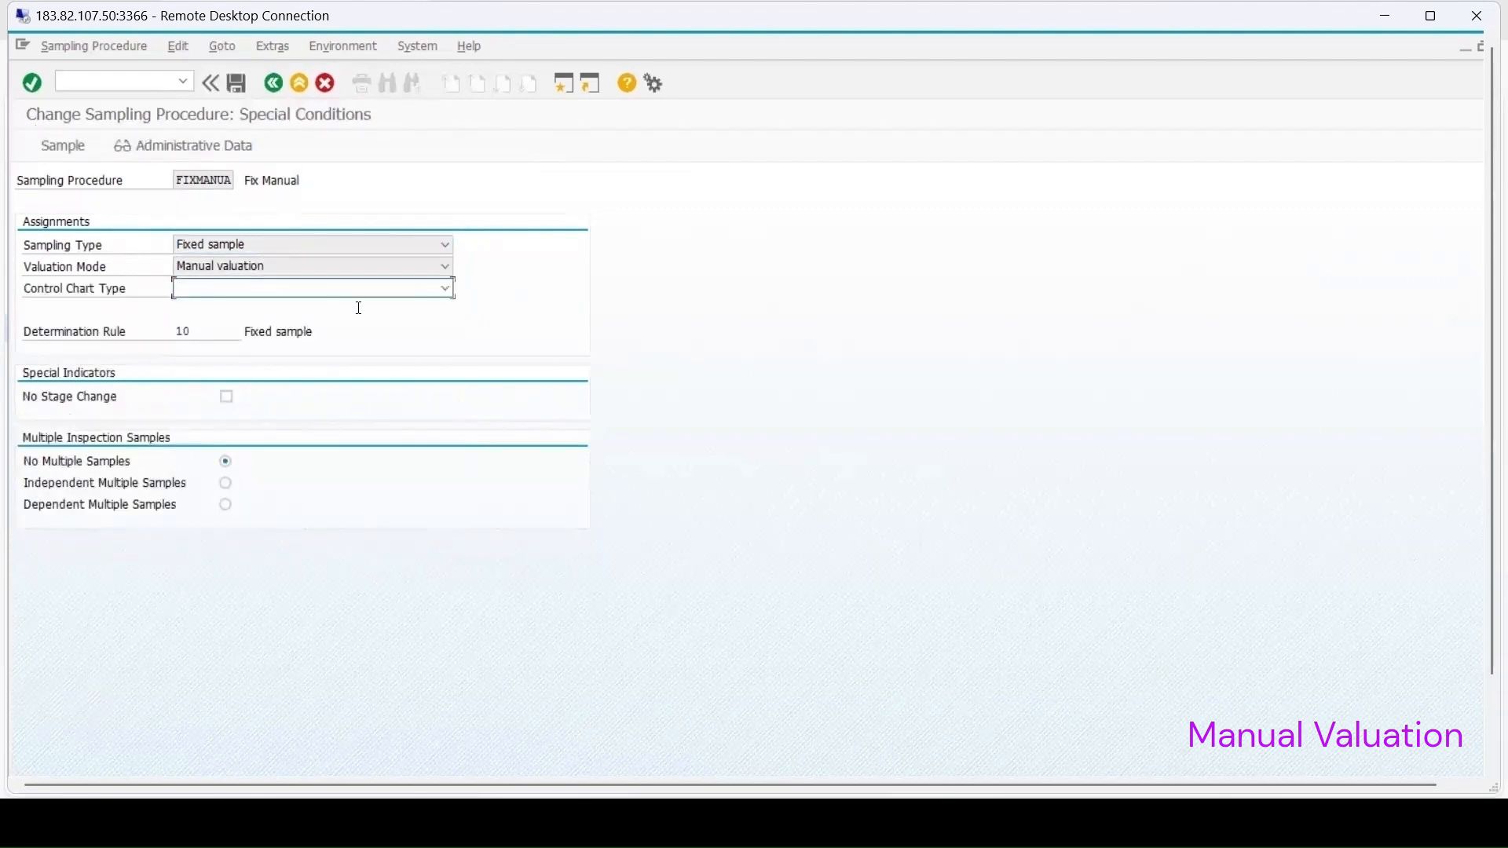
{"action": "left_click", "coordinate": [53, 148]}
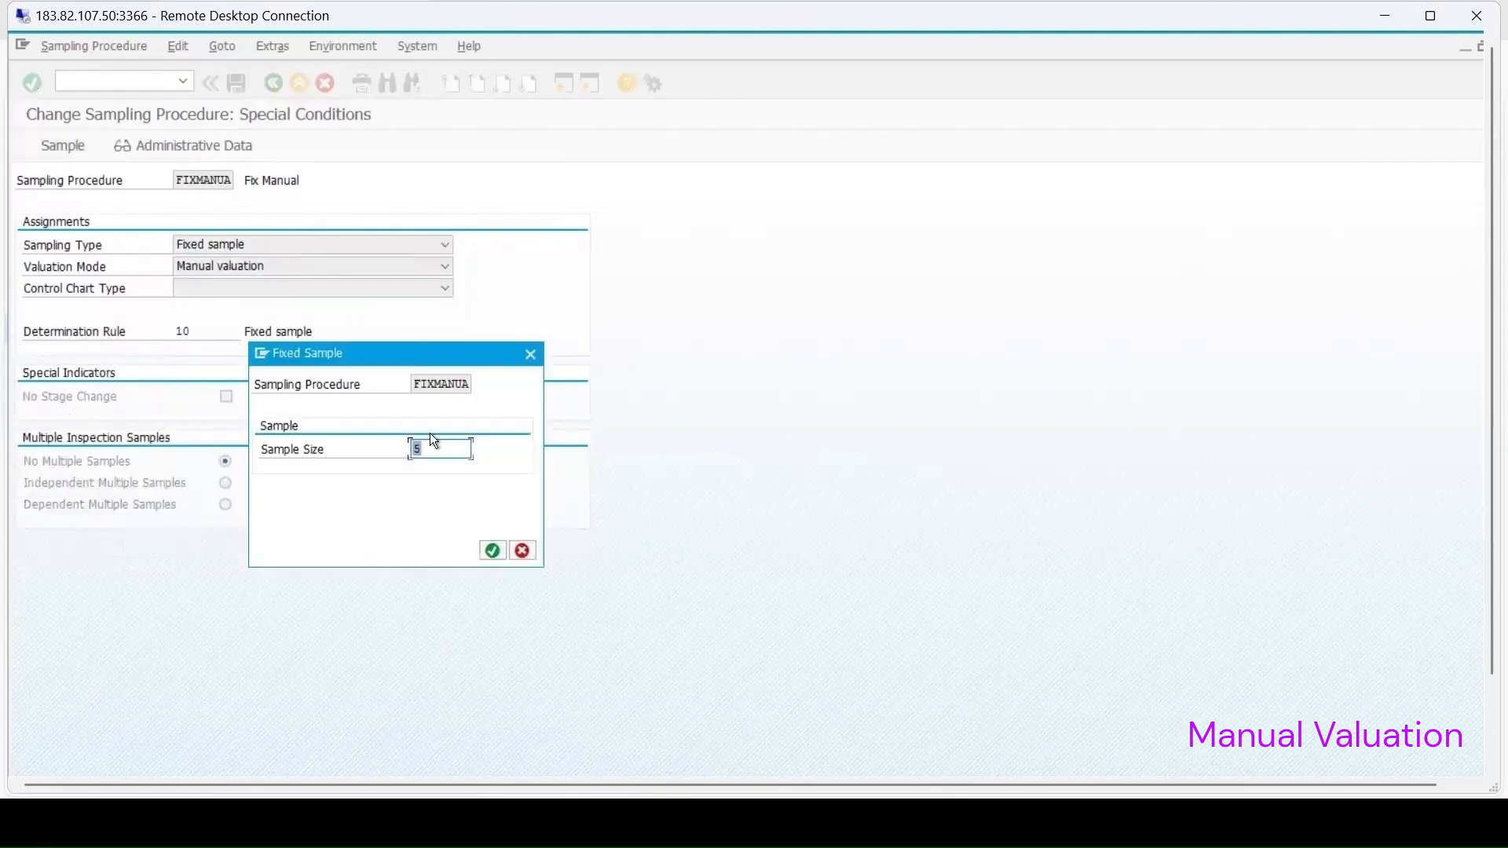
{"action": "left_click", "coordinate": [483, 547]}
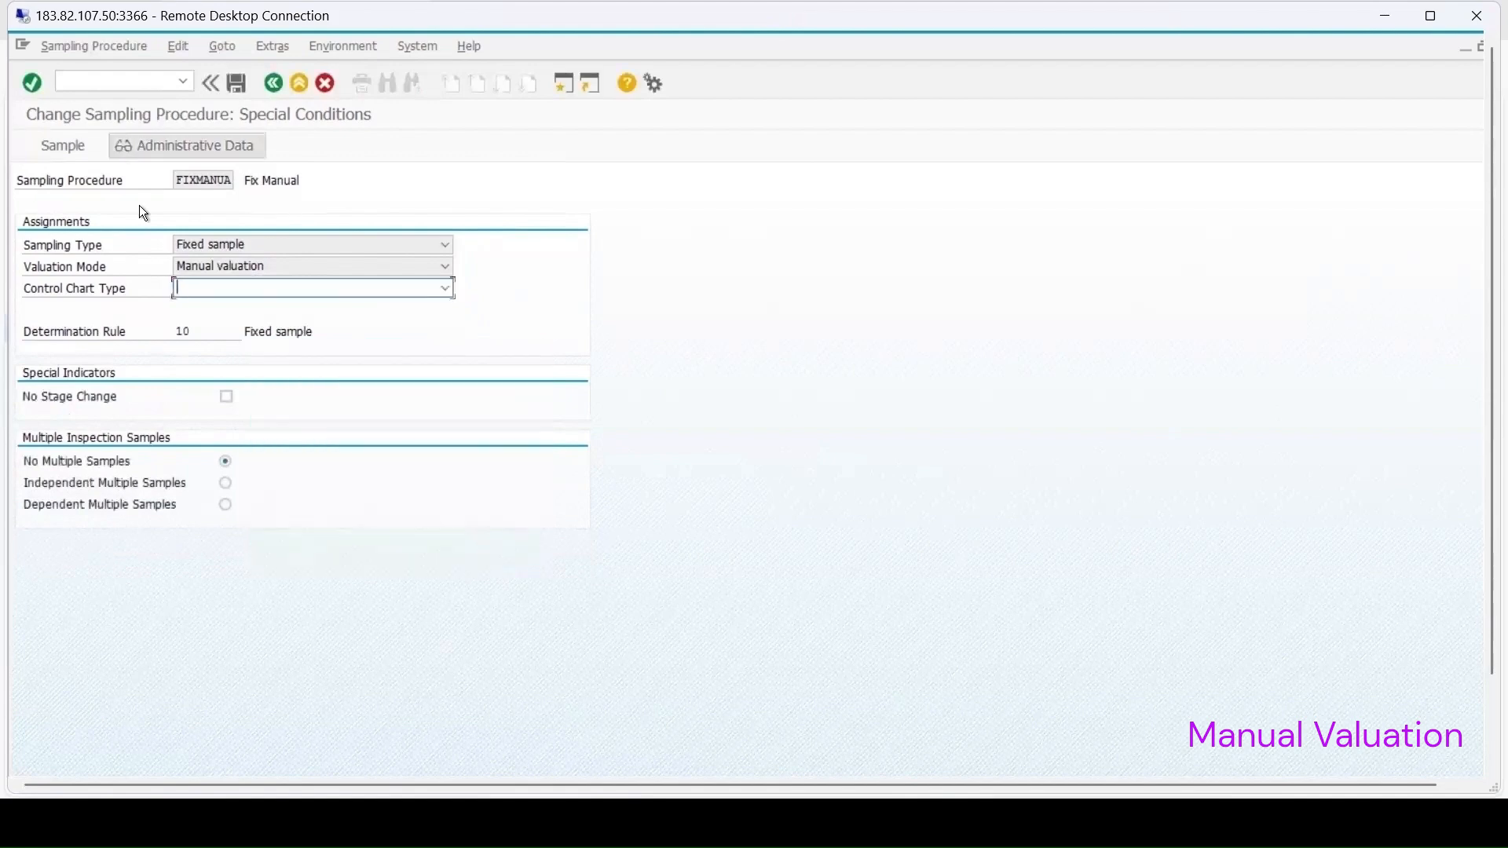
{"action": "left_click", "coordinate": [139, 74]}
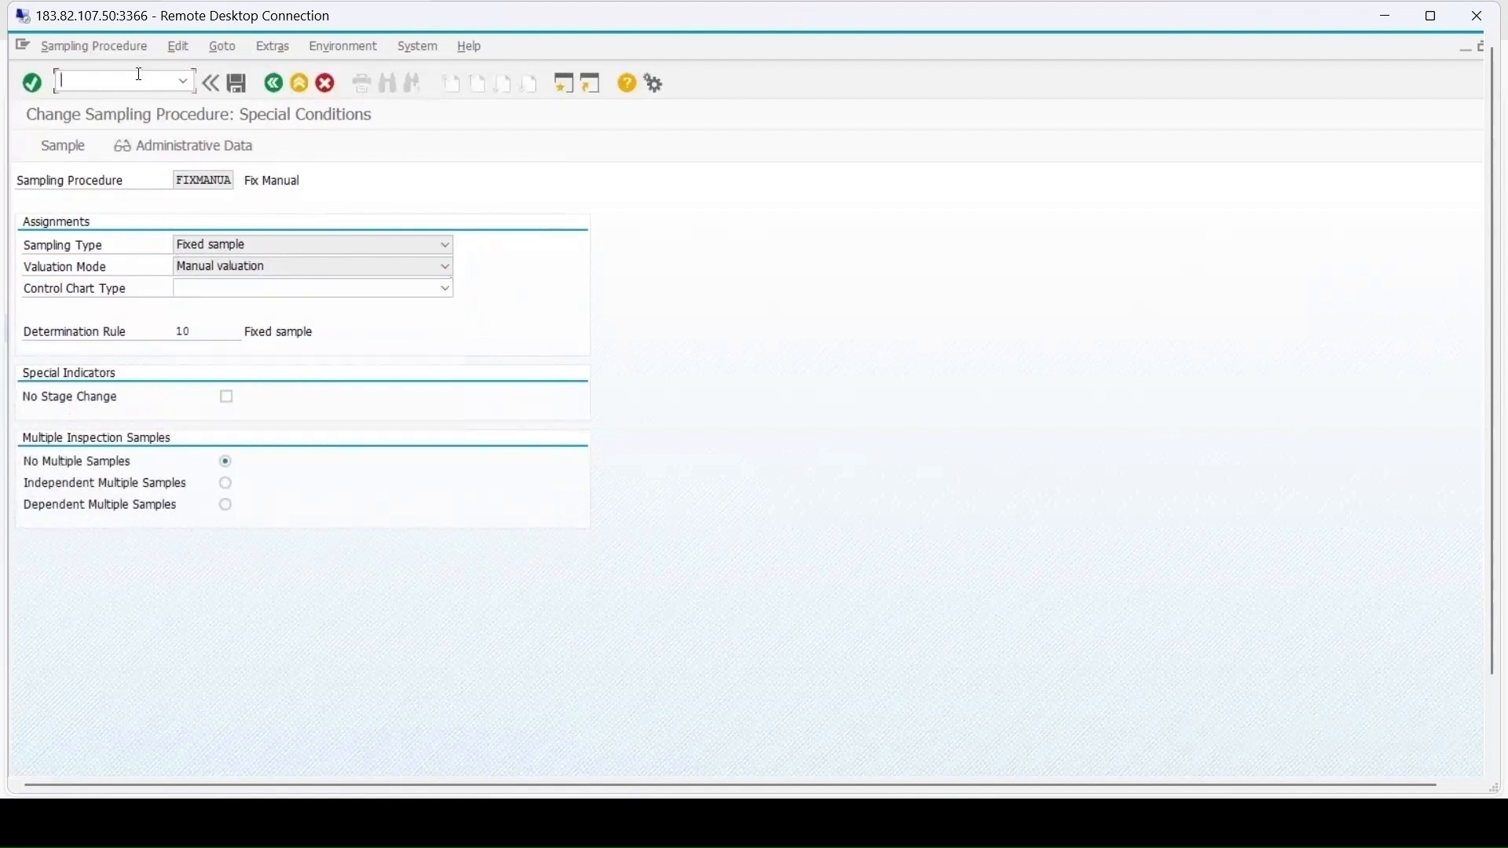
{"action": "type", "text": "qp02"}
{"action": "key", "text": "Return"}
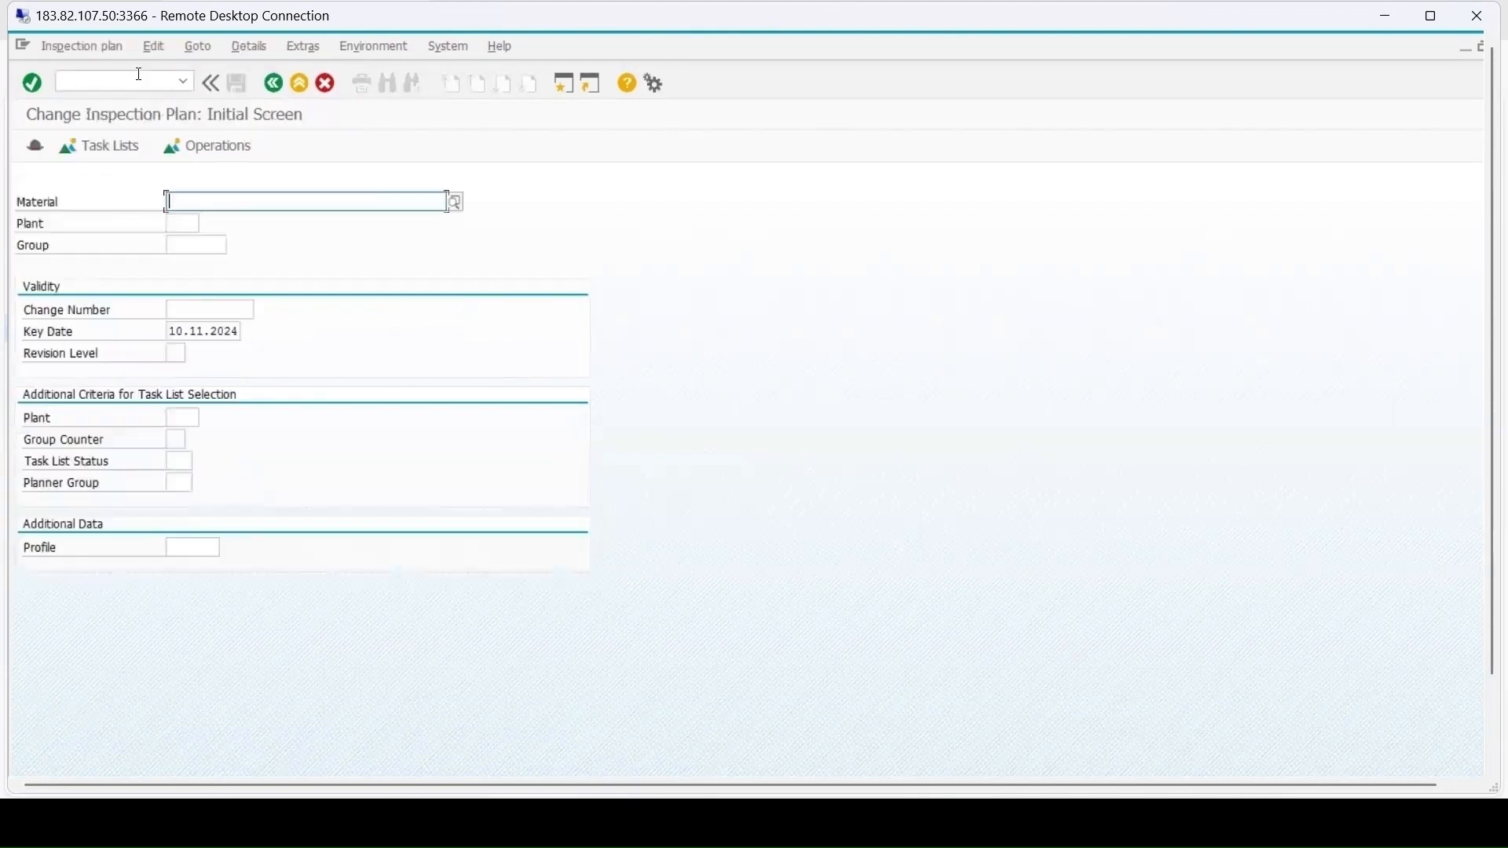
Step: List the valuated materials of plant 1000 with material type ROH using transaction MM60
{"action": "left_click", "coordinate": [128, 85]}
{"action": "type", "text": "/n"}
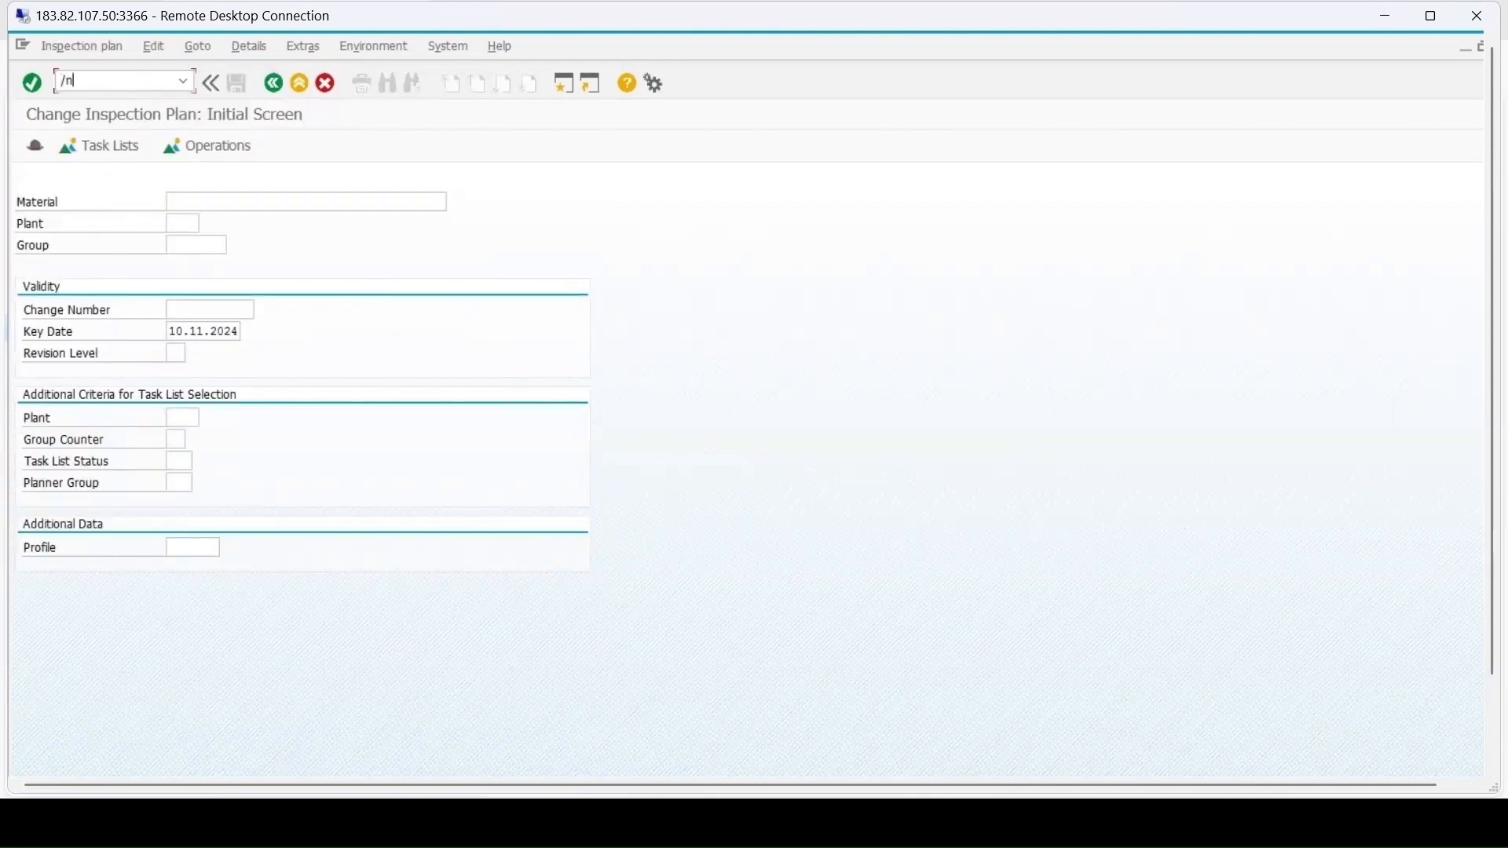
{"action": "type", "text": "mm60"}
{"action": "key", "text": "Return"}
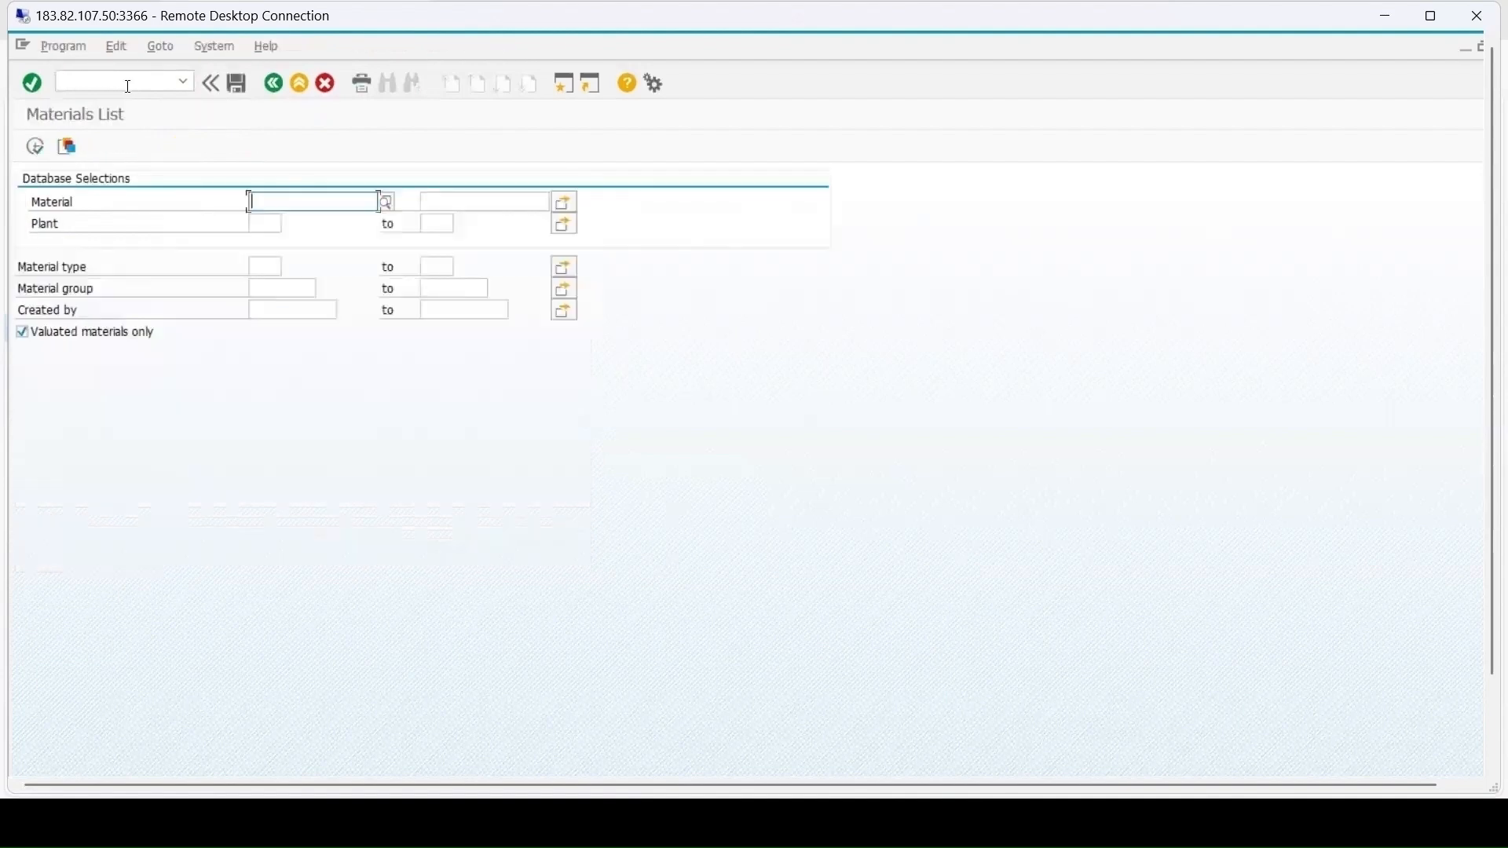
{"action": "left_click", "coordinate": [276, 221]}
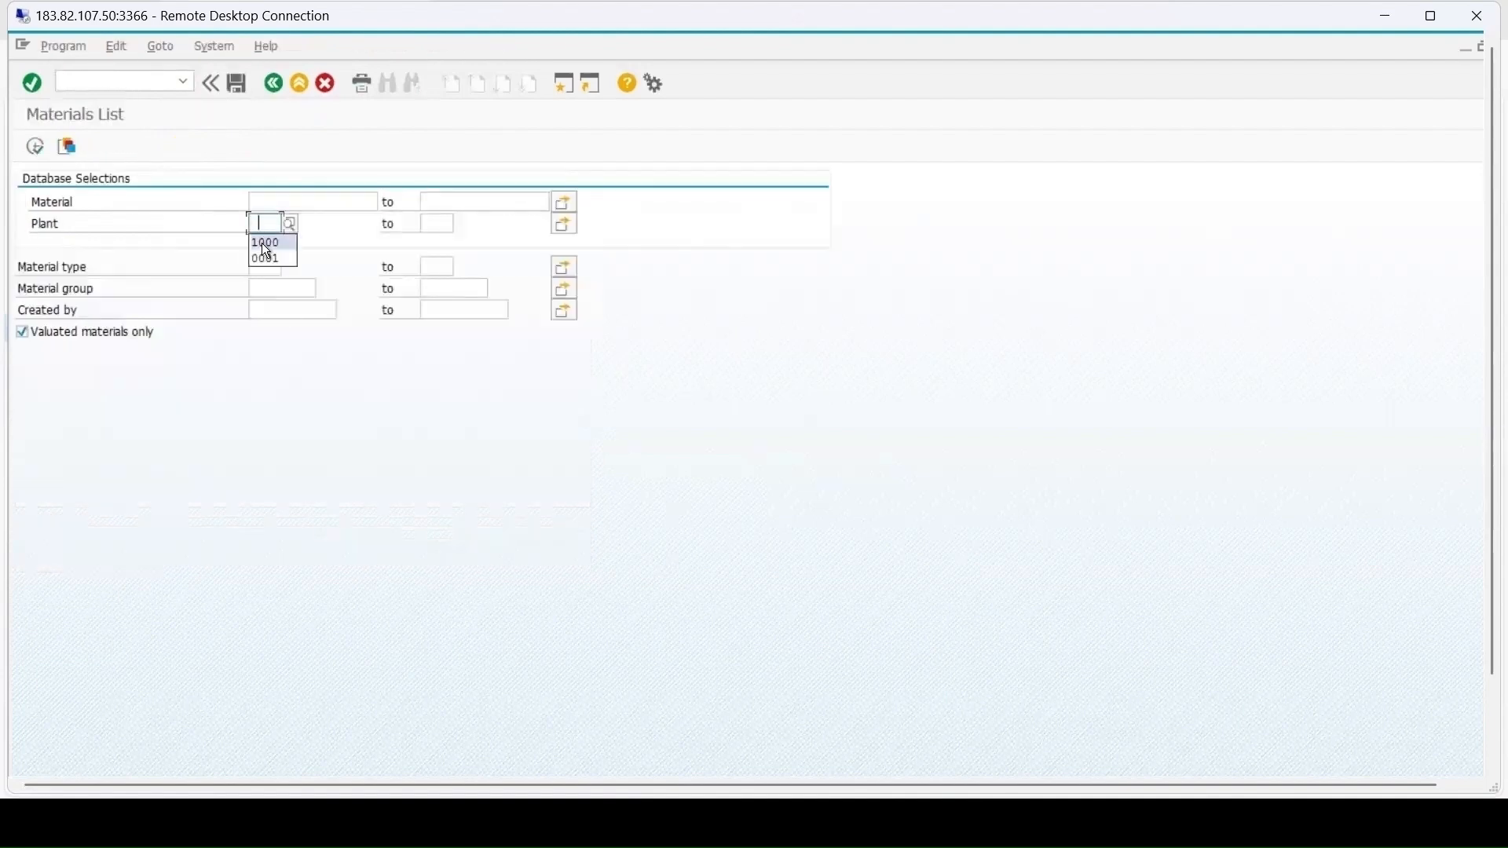
{"action": "left_click", "coordinate": [262, 266]}
{"action": "left_click", "coordinate": [269, 303]}
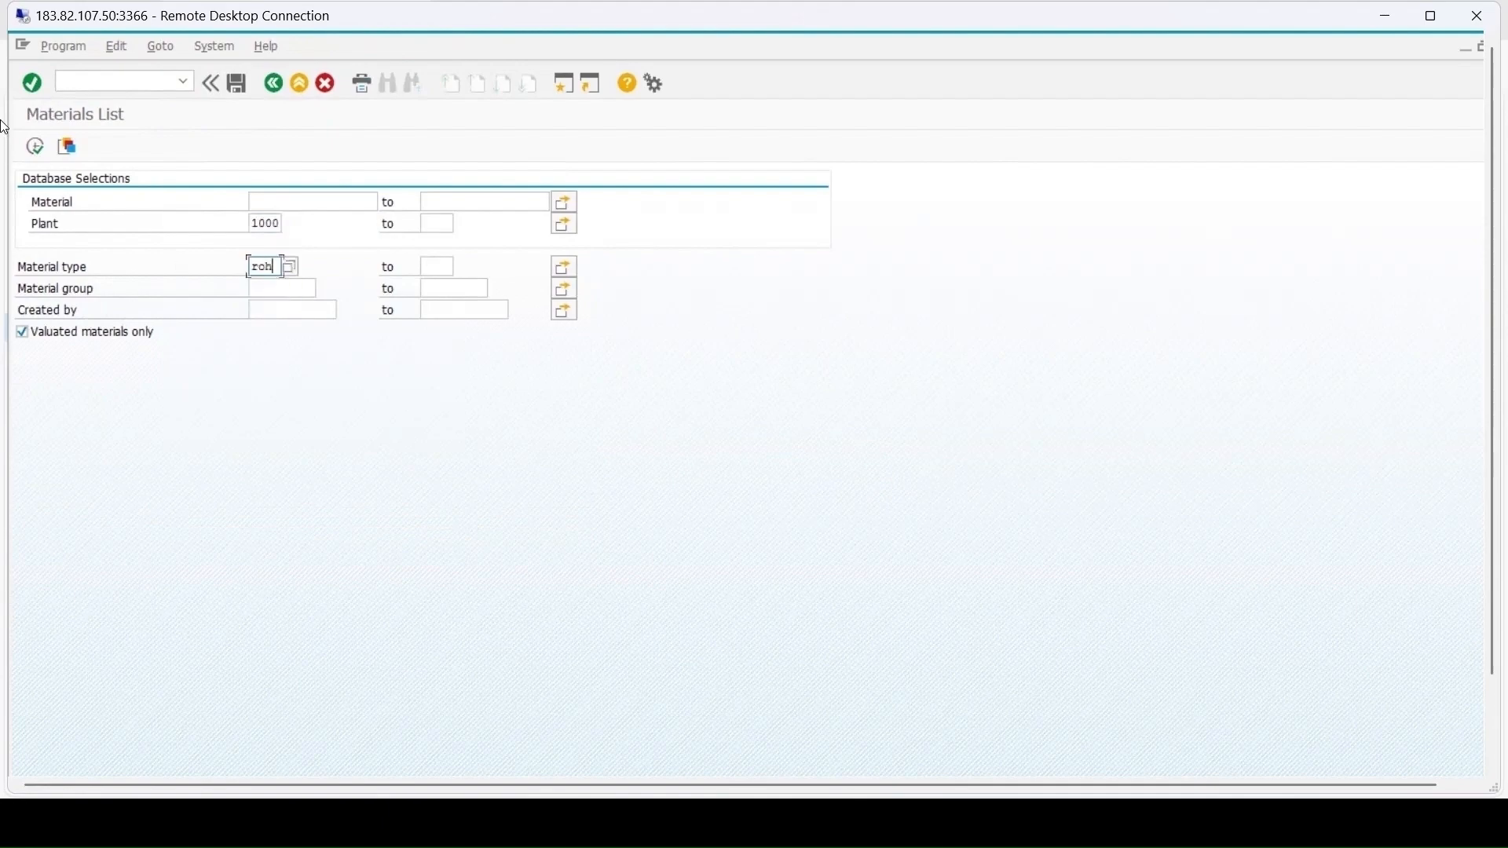
{"action": "left_click", "coordinate": [33, 147]}
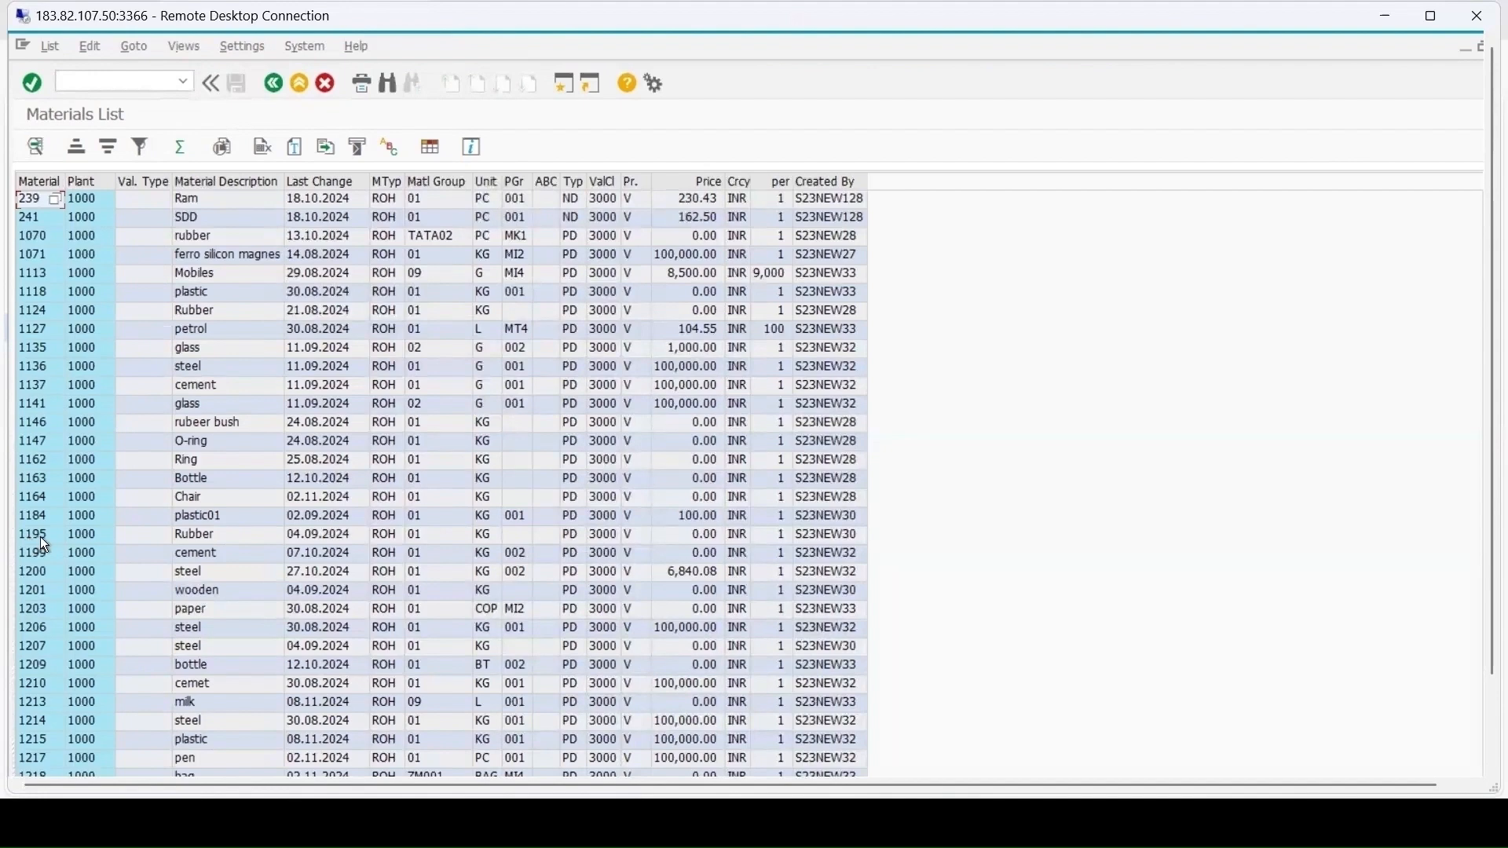
Step: Open material 1195 in transaction MM02, check its available views and close the view selection
{"action": "left_click", "coordinate": [91, 74]}
{"action": "type", "text": "/nmm02"}
{"action": "key", "text": "Return"}
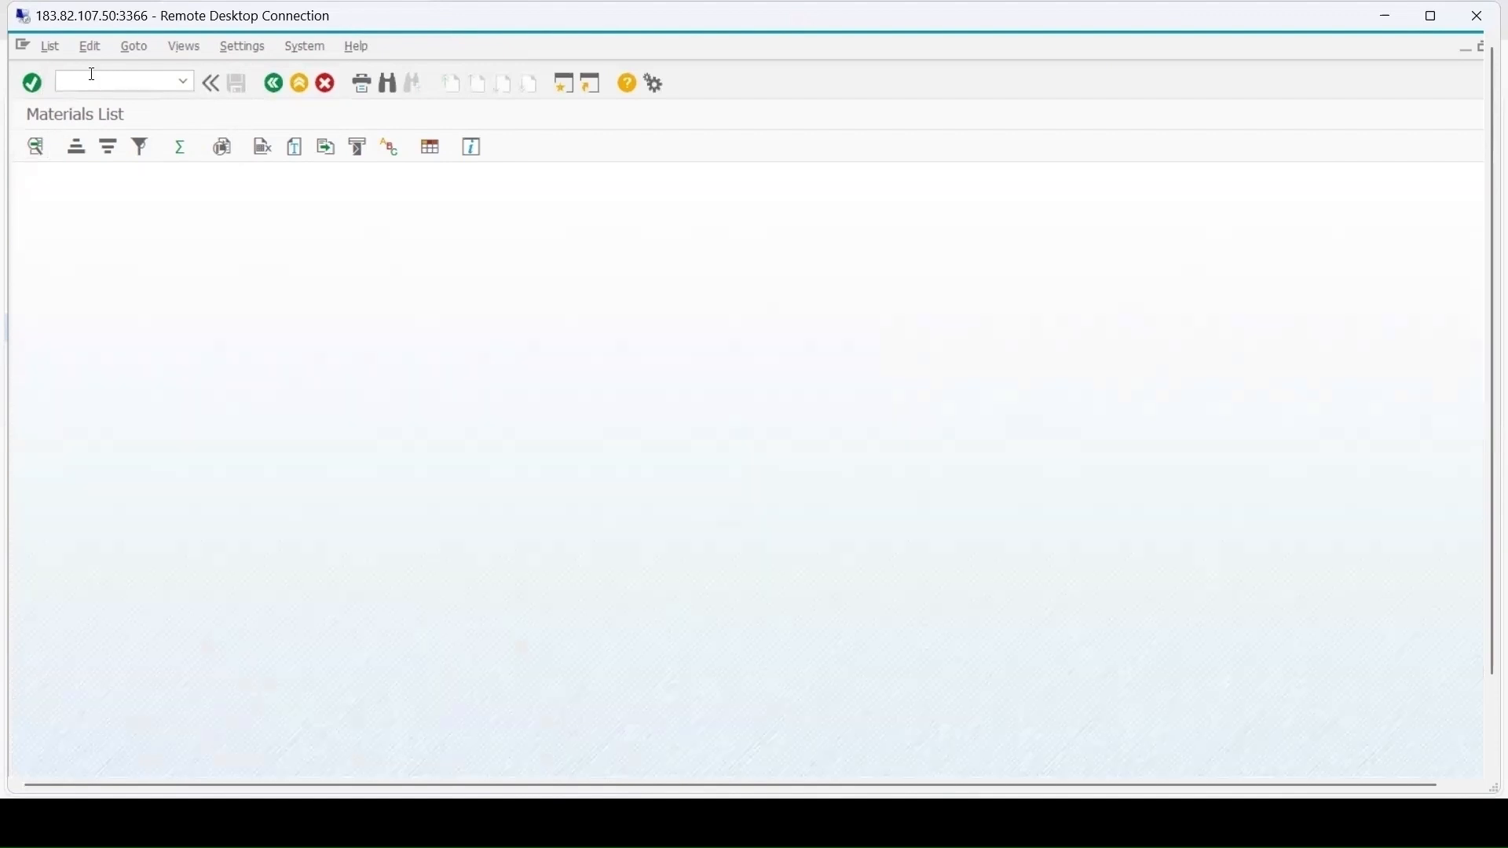
{"action": "type", "text": "1195"}
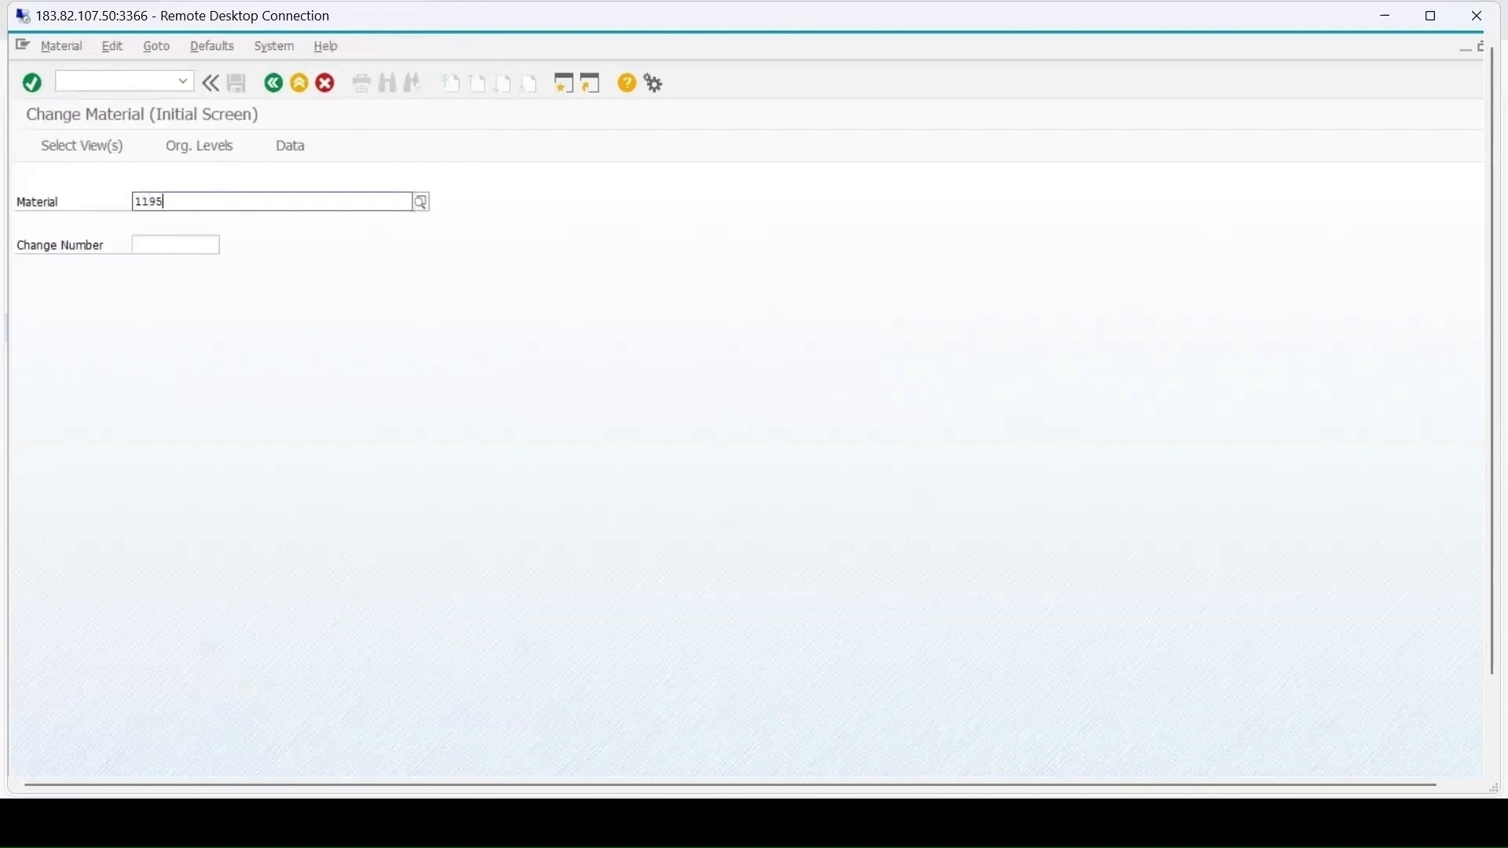
{"action": "key", "text": "Return"}
{"action": "scroll", "coordinate": [432, 440], "scroll_direction": "down", "scroll_amount": 1}
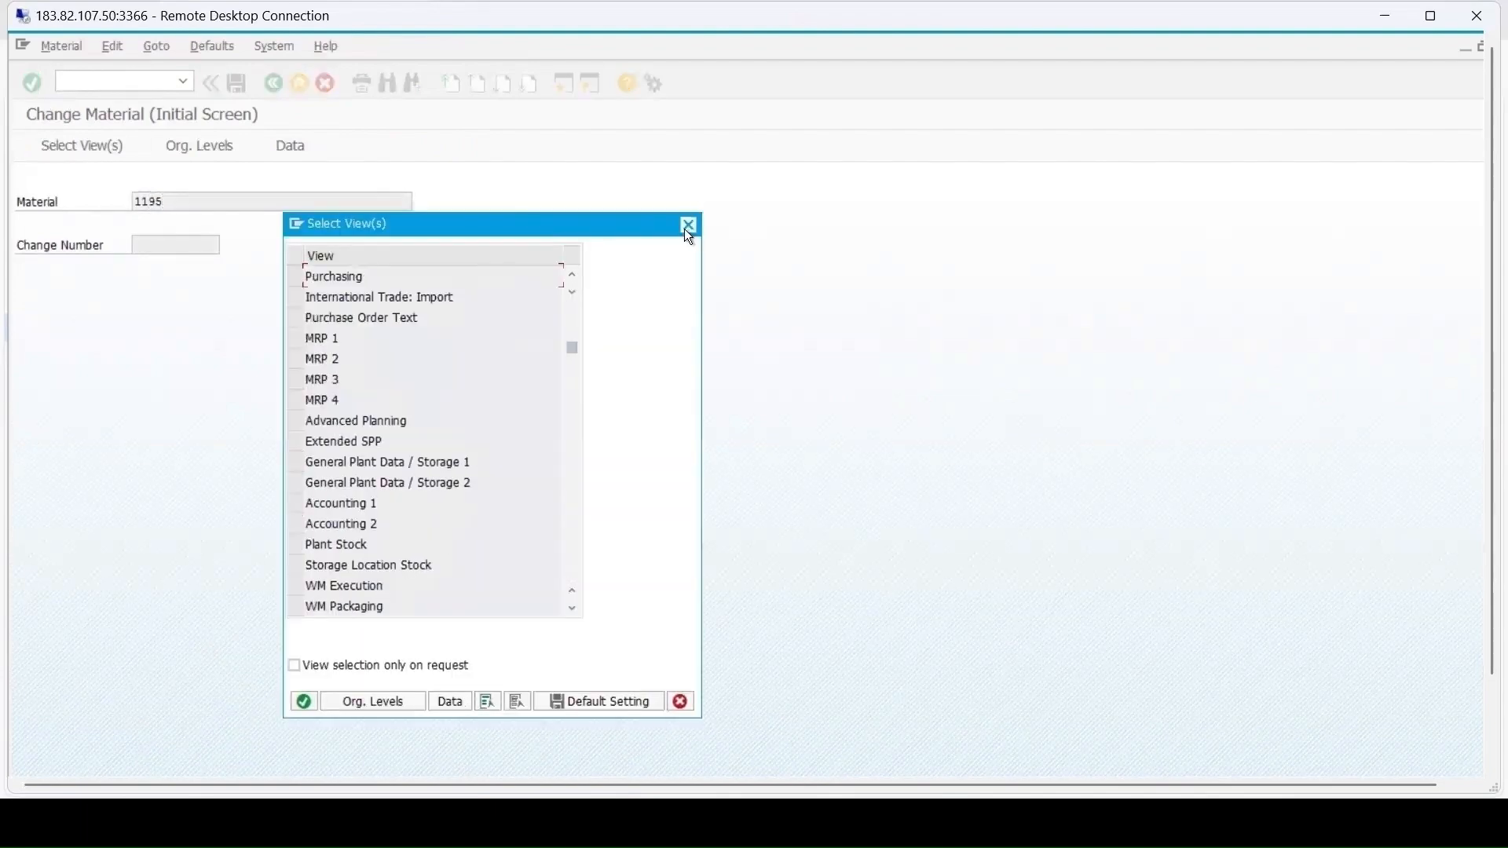
{"action": "left_click", "coordinate": [686, 227]}
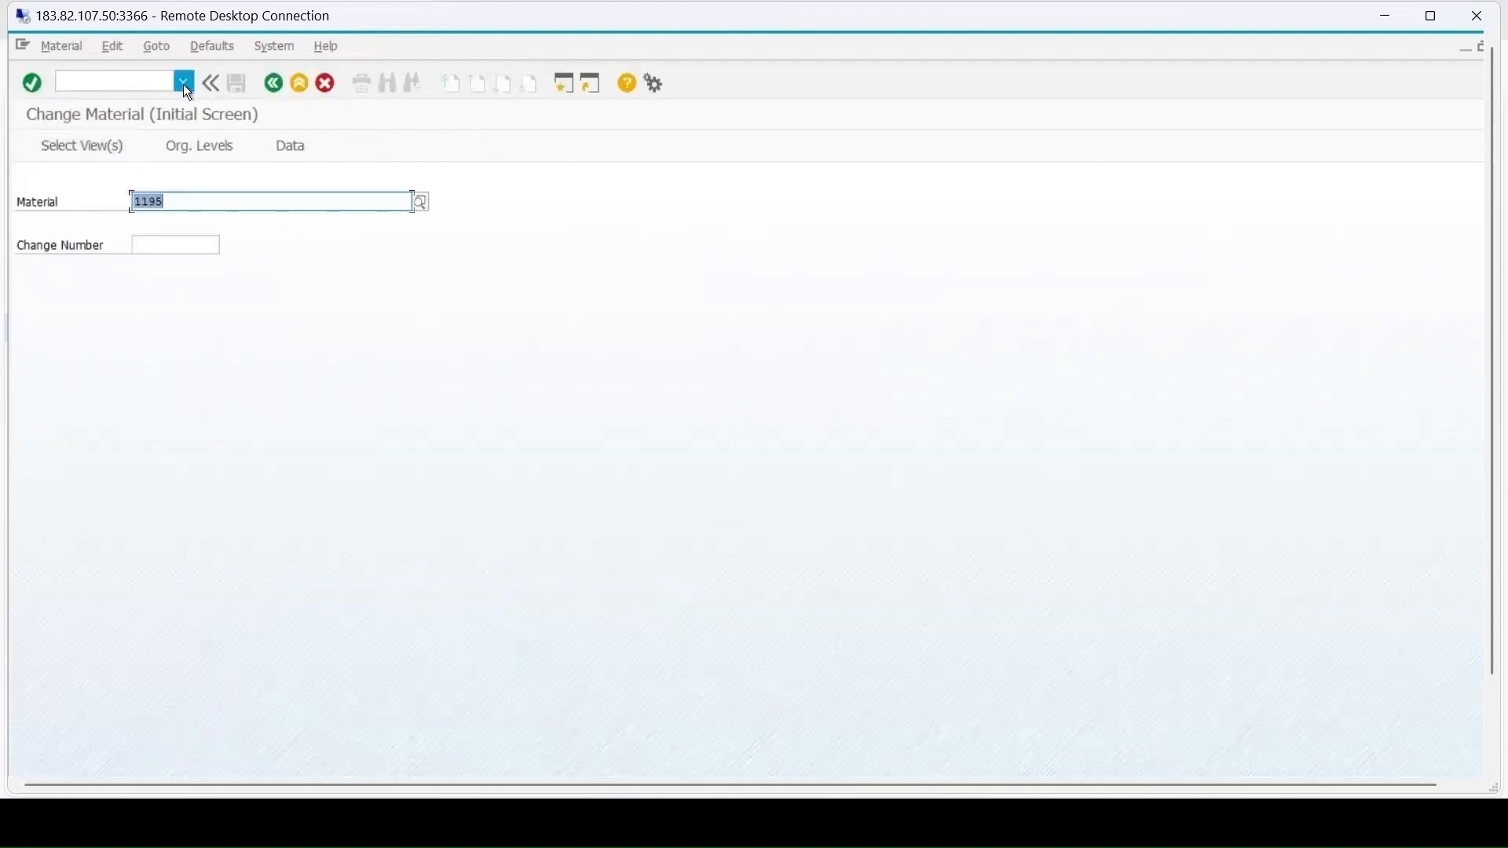
Step: Switch to immediate material creation and extend material 1195 with the Quality Management view for plant 1000
{"action": "left_click", "coordinate": [73, 43]}
{"action": "mouse_move", "coordinate": [73, 90]}
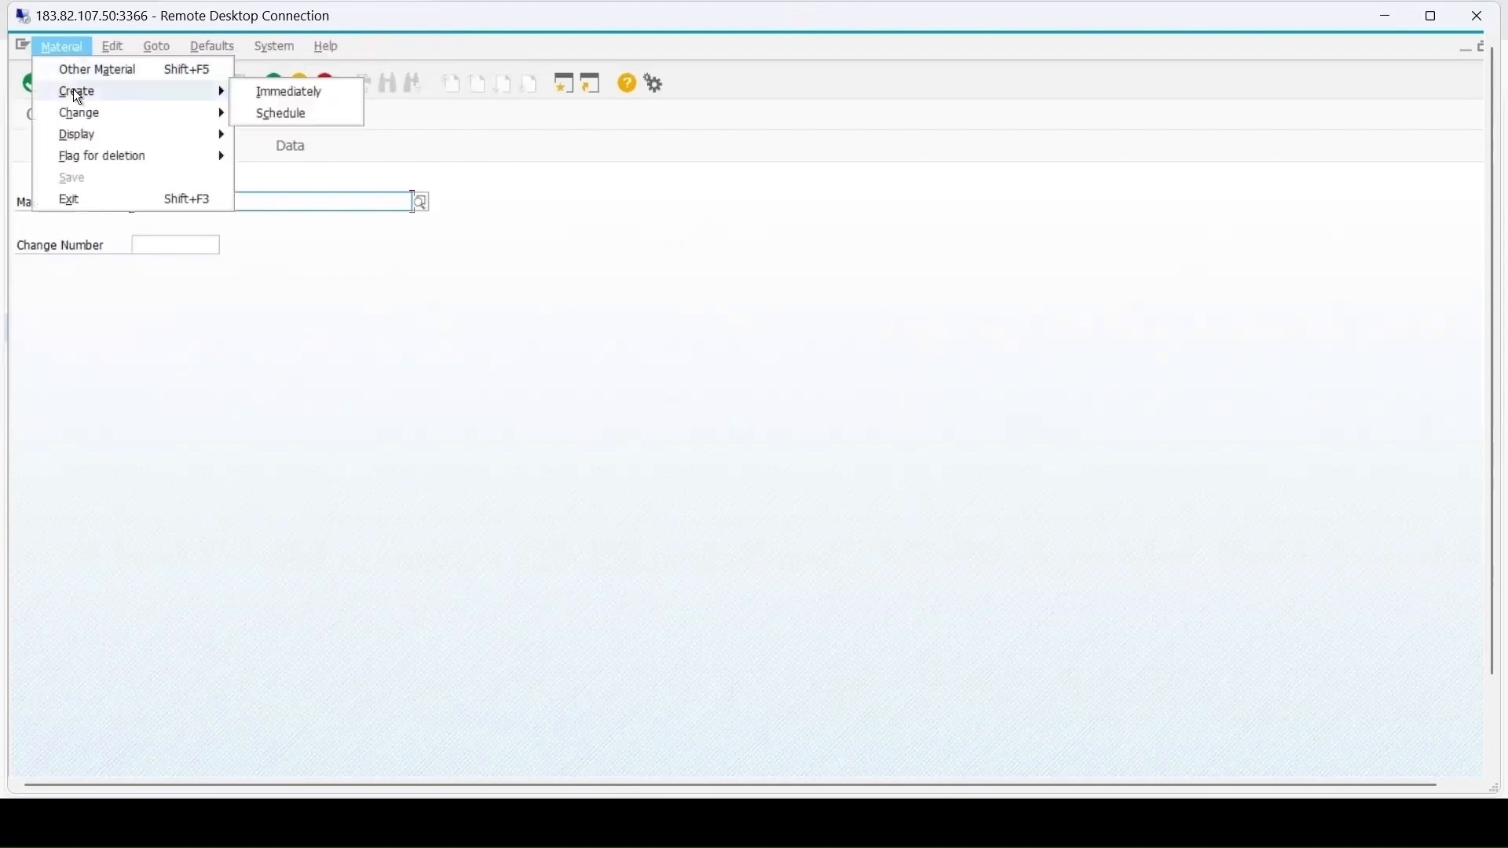
{"action": "left_click", "coordinate": [290, 92]}
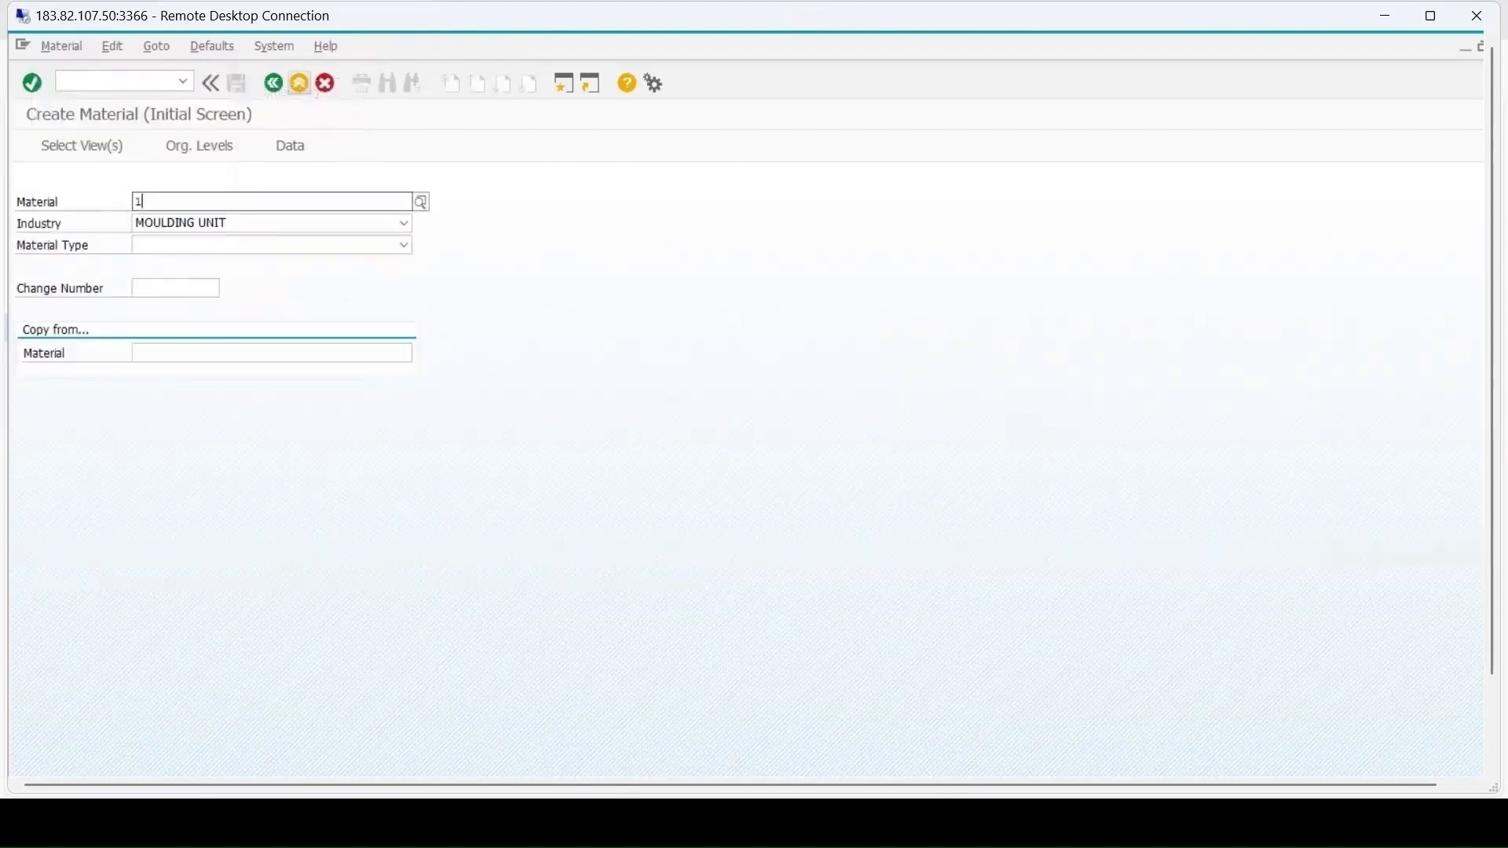
{"action": "type", "text": "1195"}
{"action": "key", "text": "Return"}
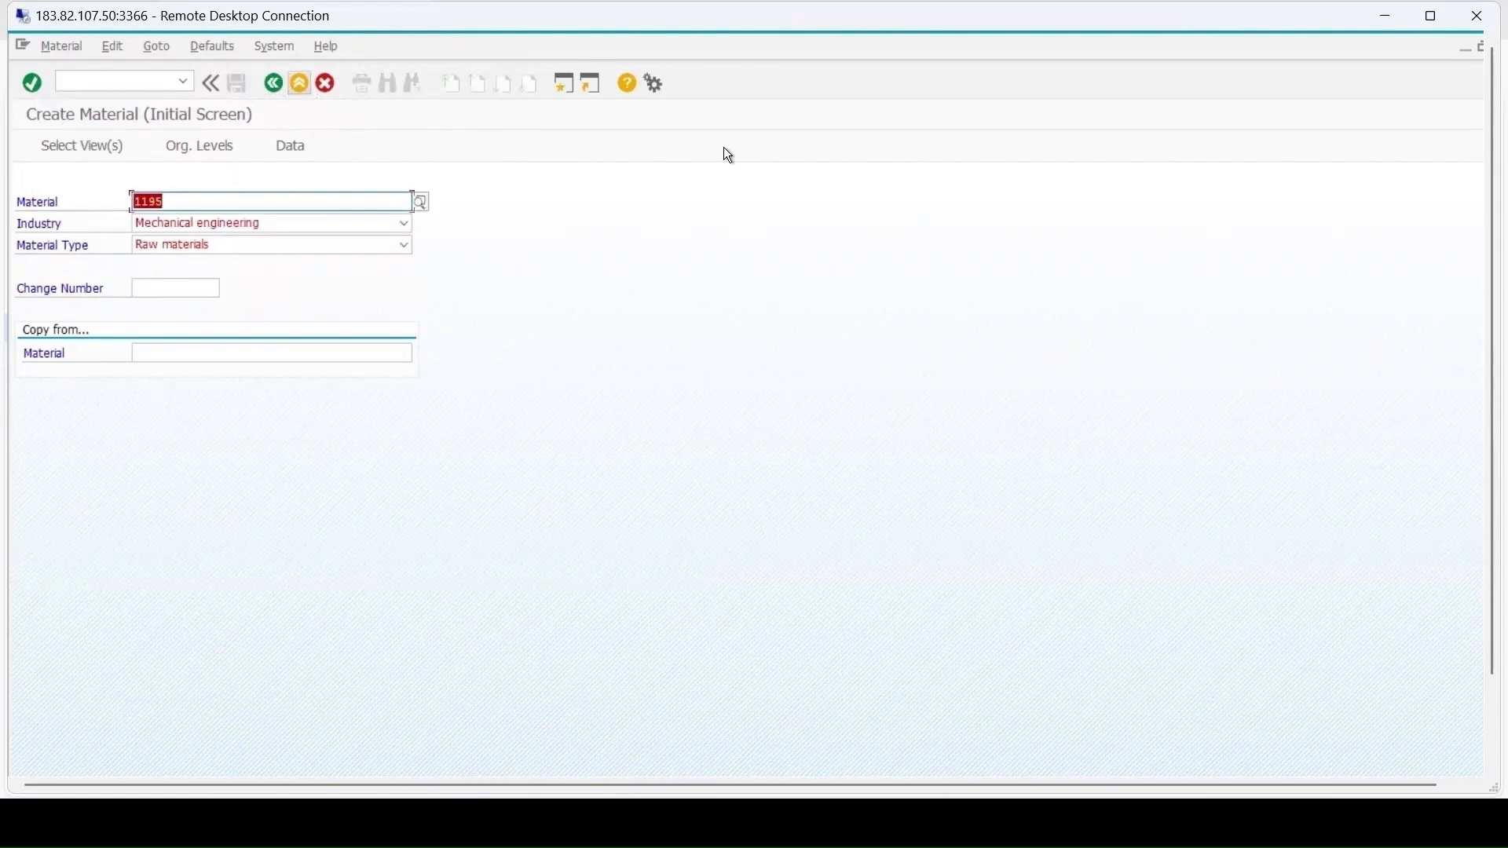
{"action": "key", "text": "Return"}
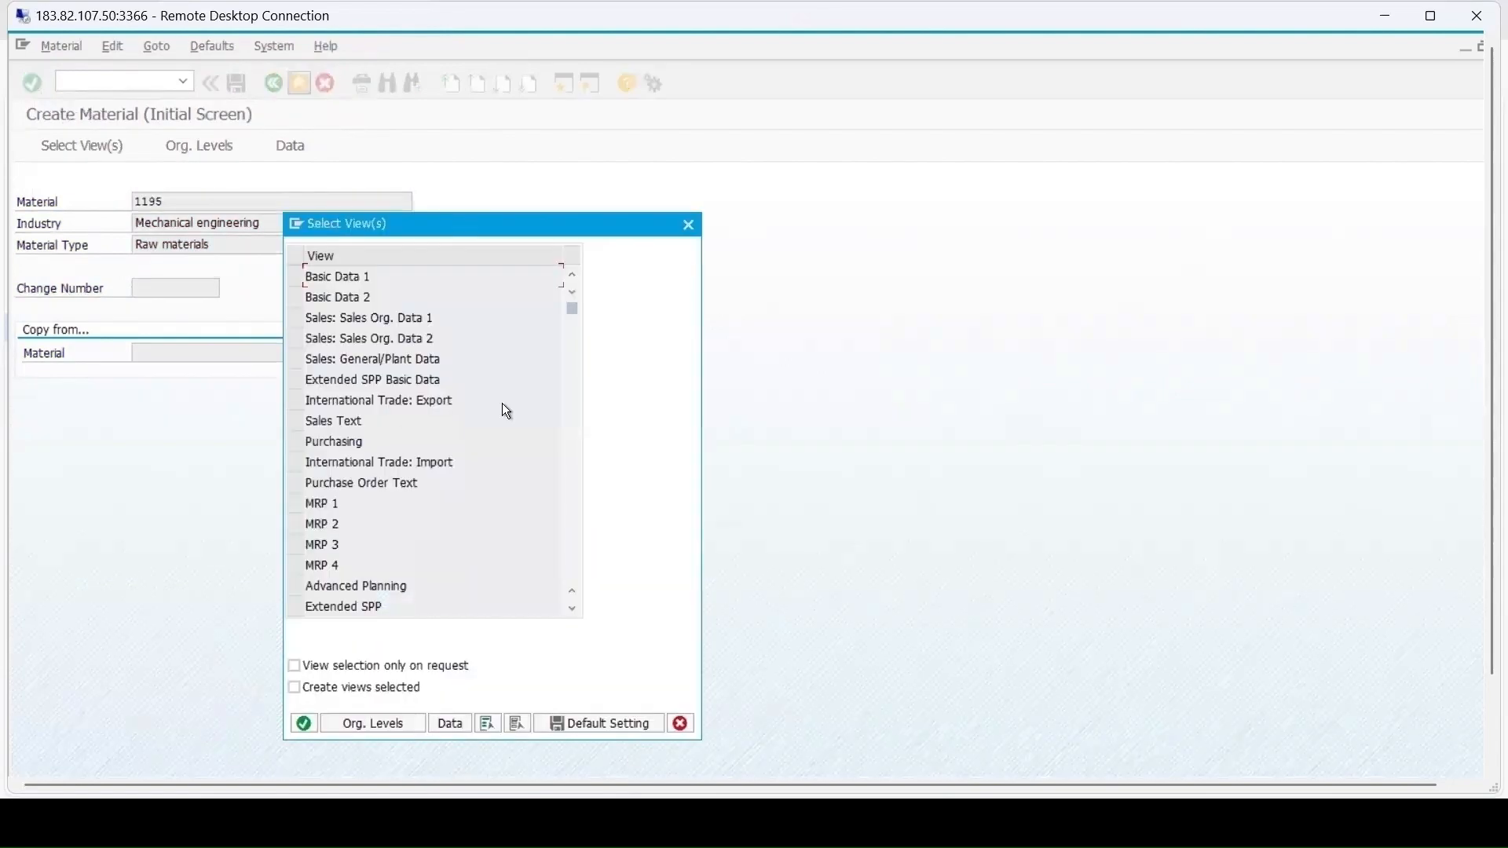
{"action": "scroll", "coordinate": [507, 411], "scroll_direction": "down", "scroll_amount": 2}
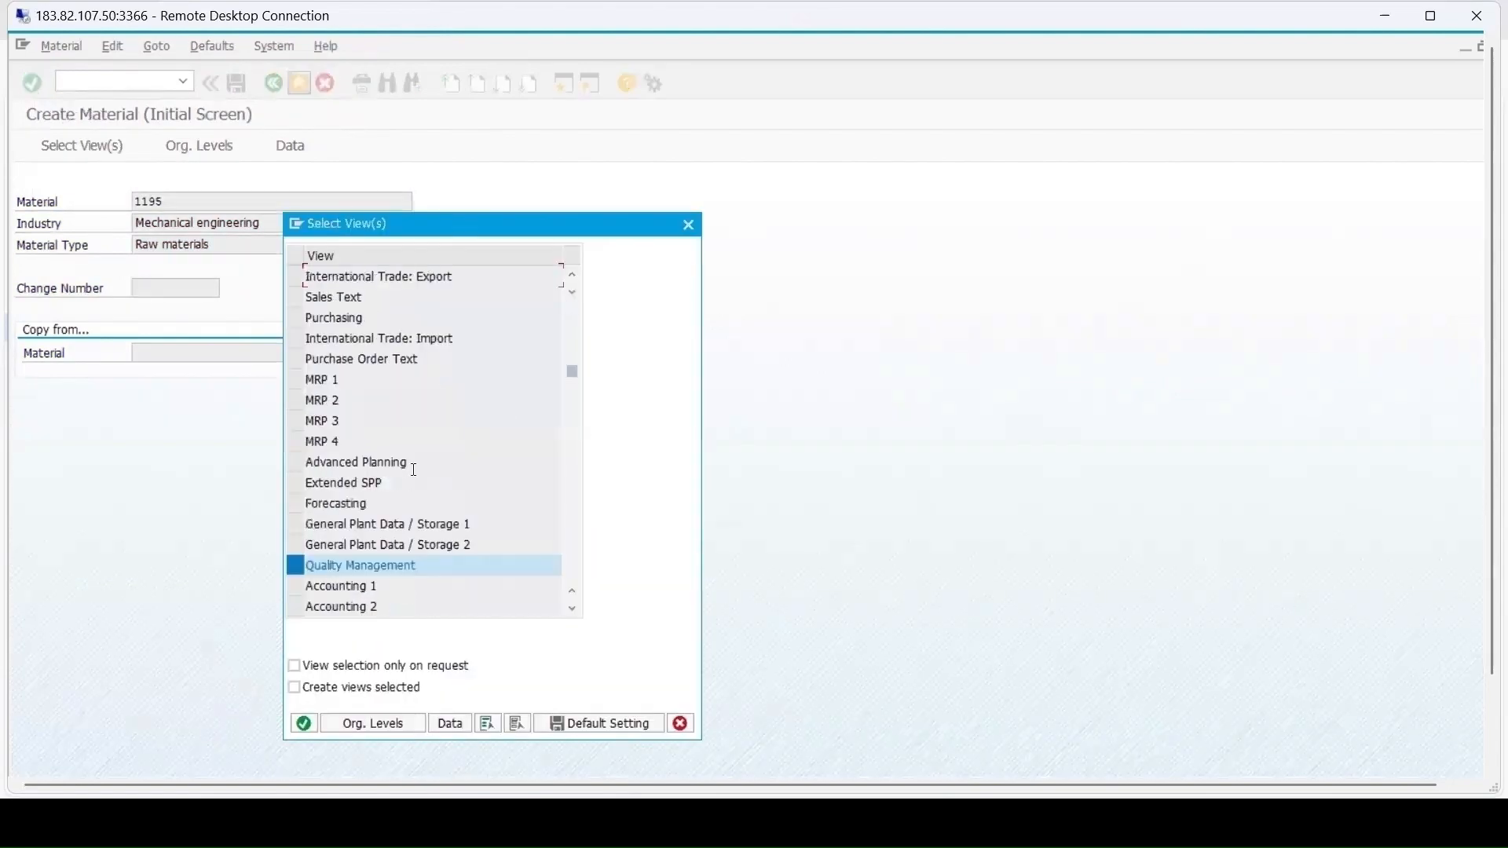
{"action": "left_click", "coordinate": [307, 725]}
{"action": "left_click", "coordinate": [374, 335]}
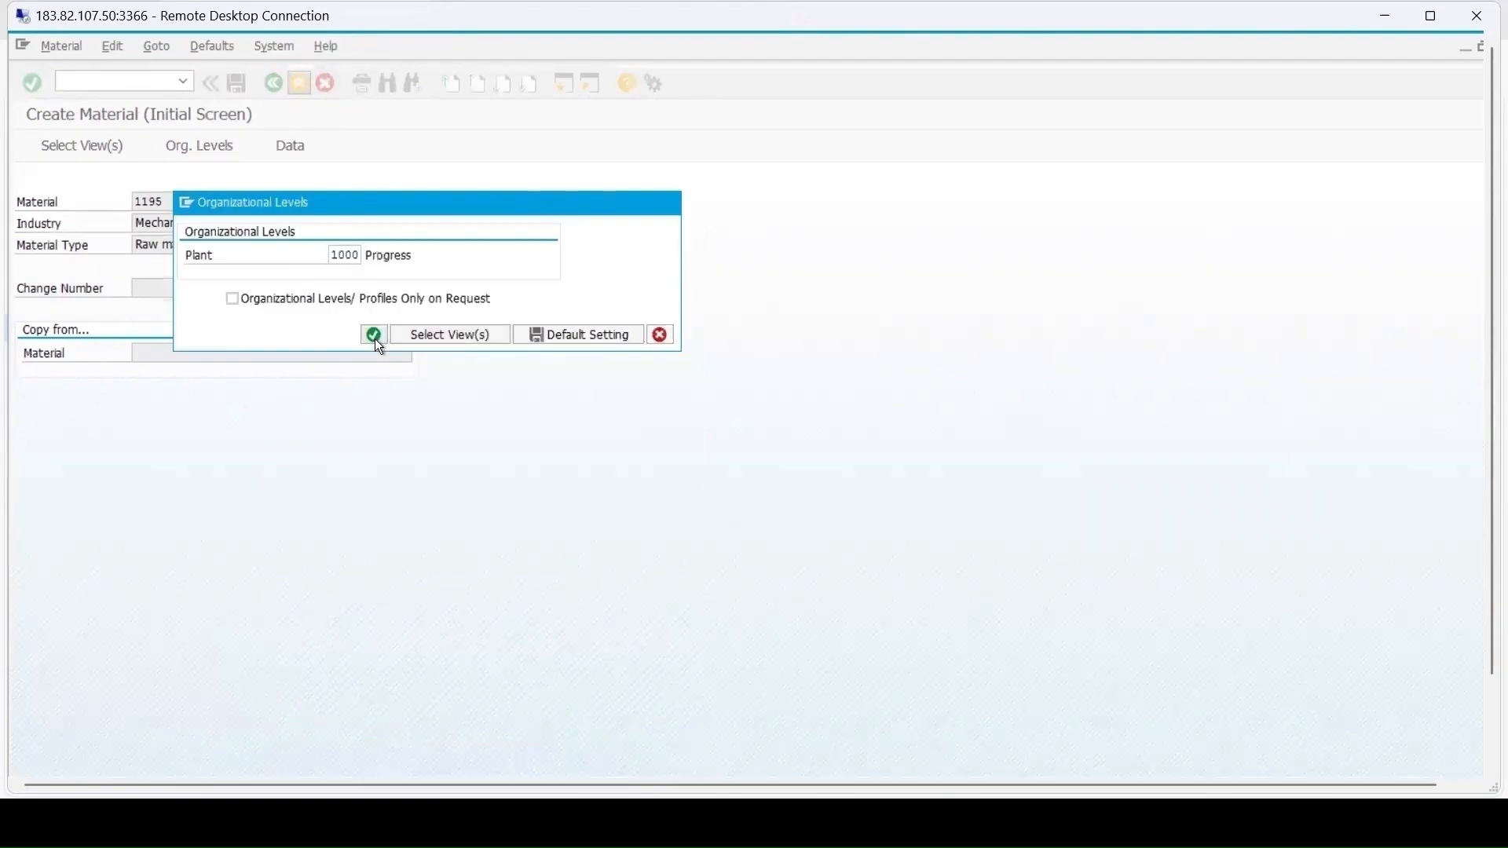
Step: Add inspection type 89 (Other inspection) as active in the material's inspection setup and save the material
{"action": "left_click", "coordinate": [534, 398]}
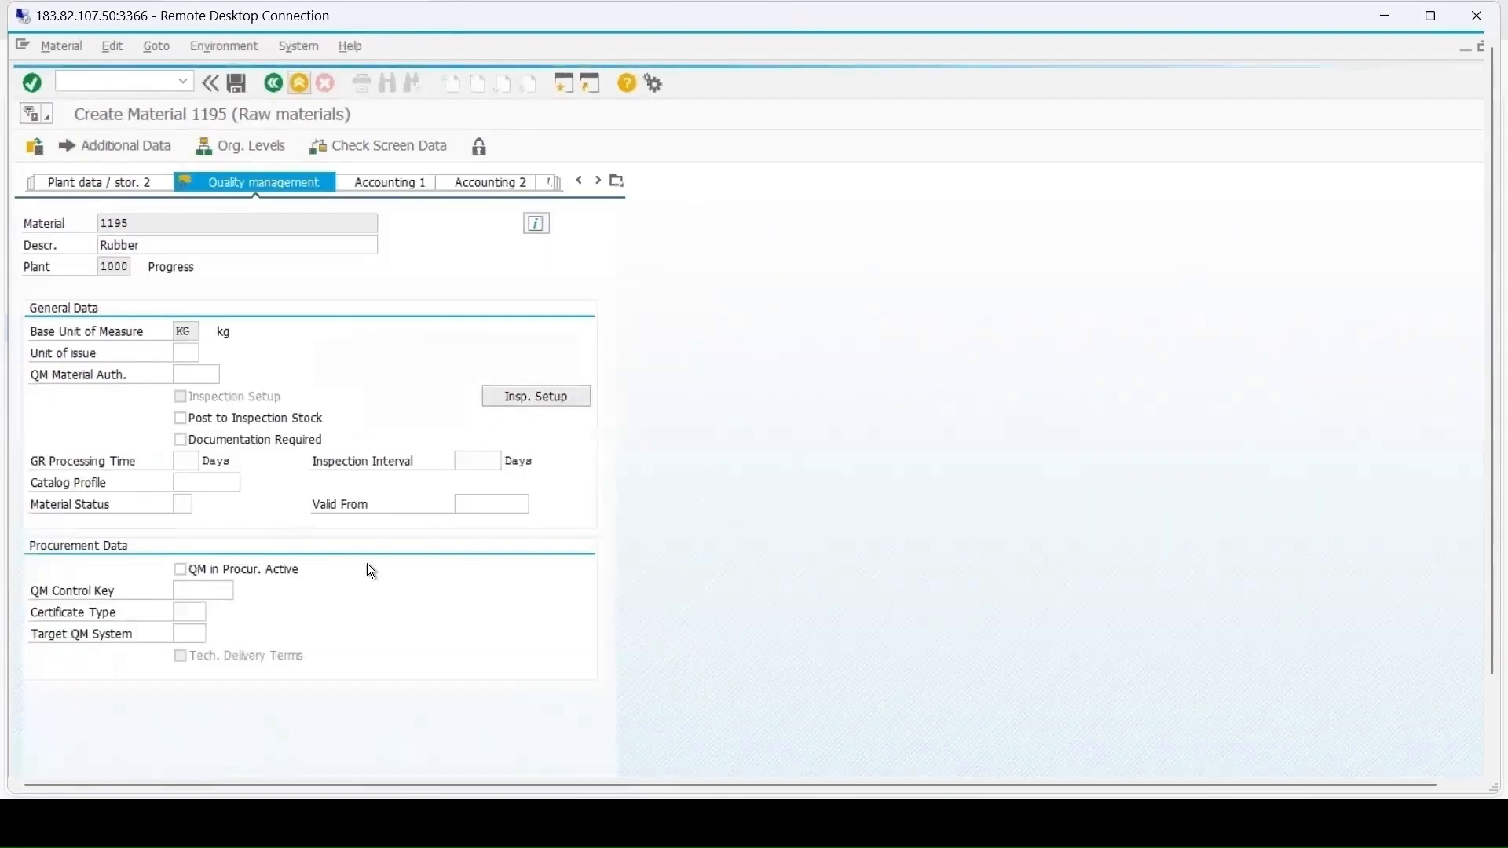
{"action": "left_click", "coordinate": [509, 663]}
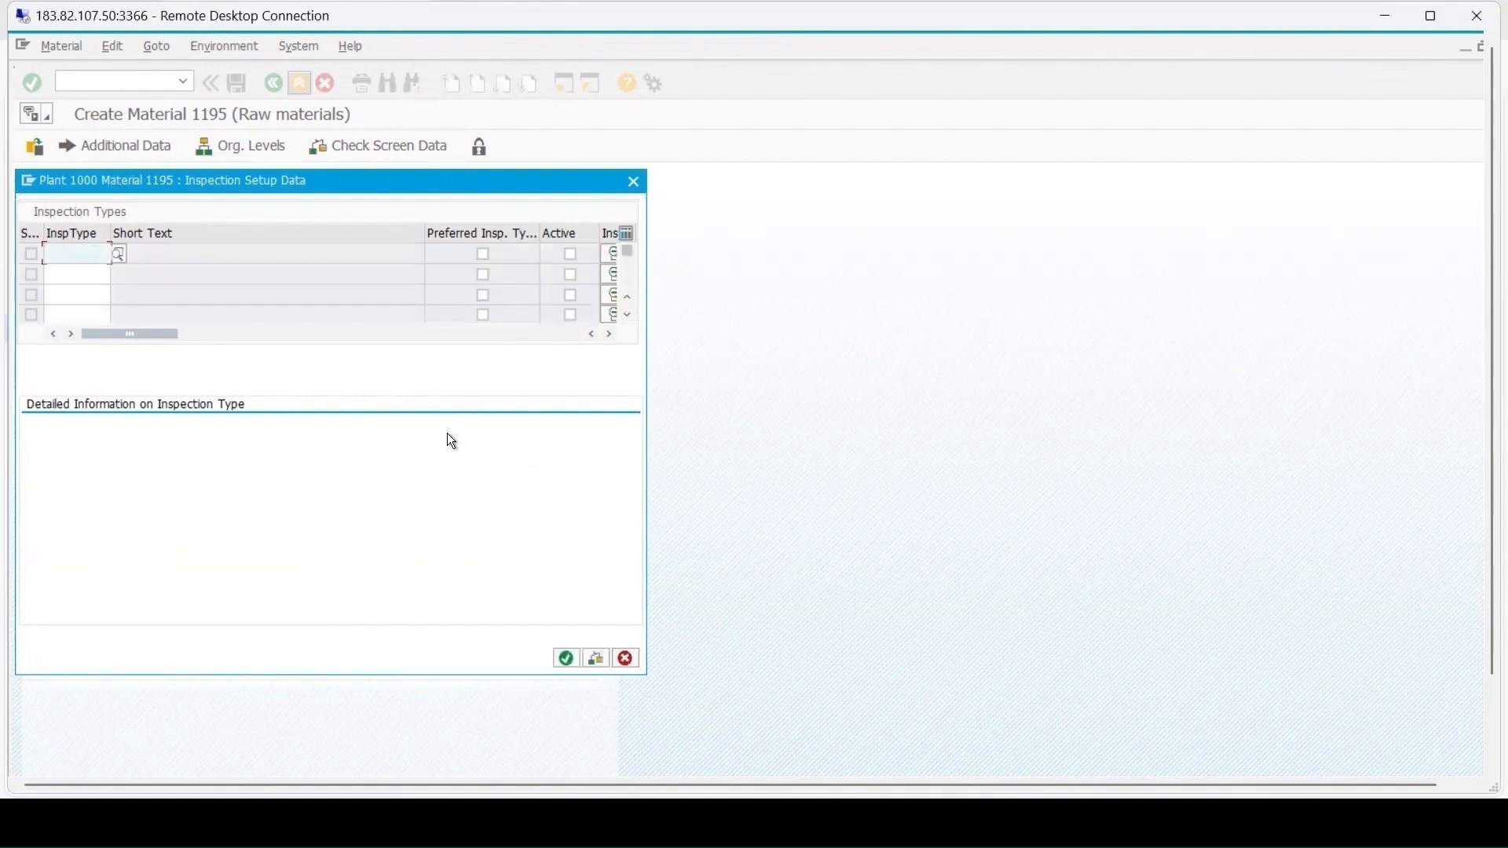
{"action": "left_click", "coordinate": [118, 255]}
{"action": "scroll", "coordinate": [393, 380], "scroll_direction": "down", "scroll_amount": 3}
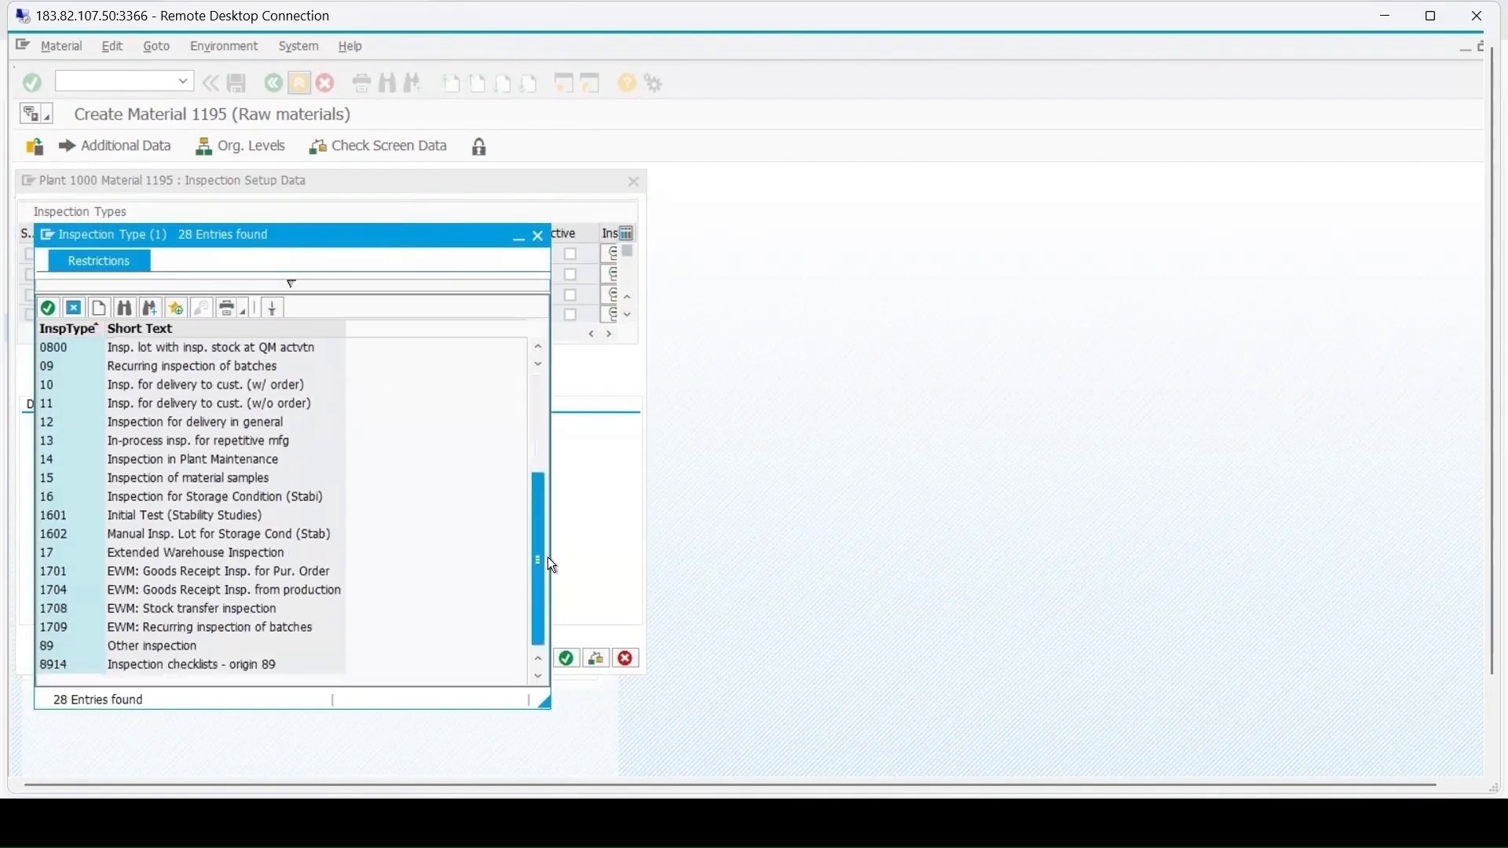
{"action": "double_click", "coordinate": [48, 646]}
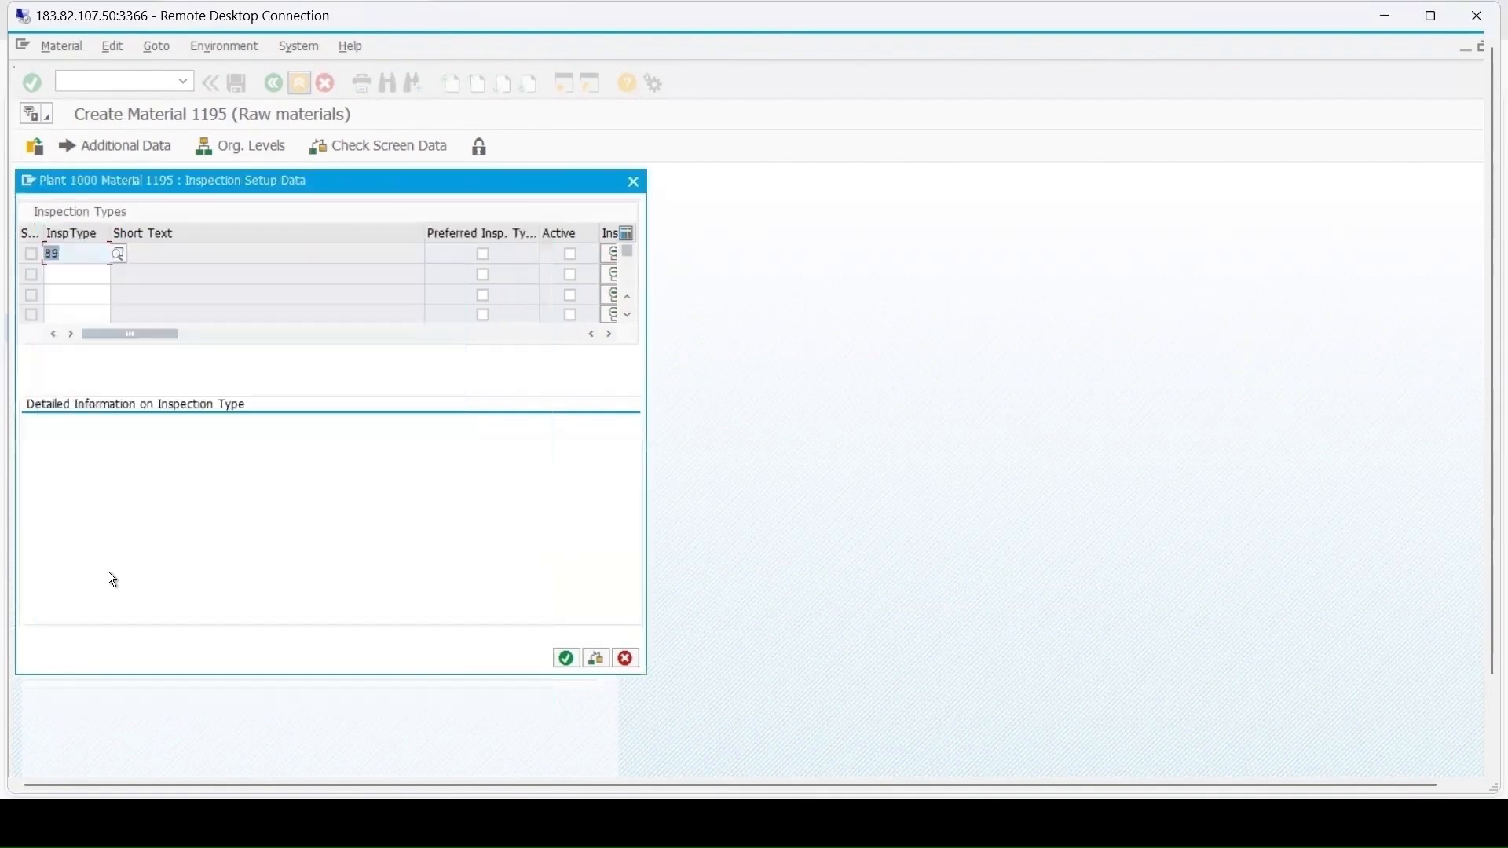
{"action": "left_click", "coordinate": [571, 253]}
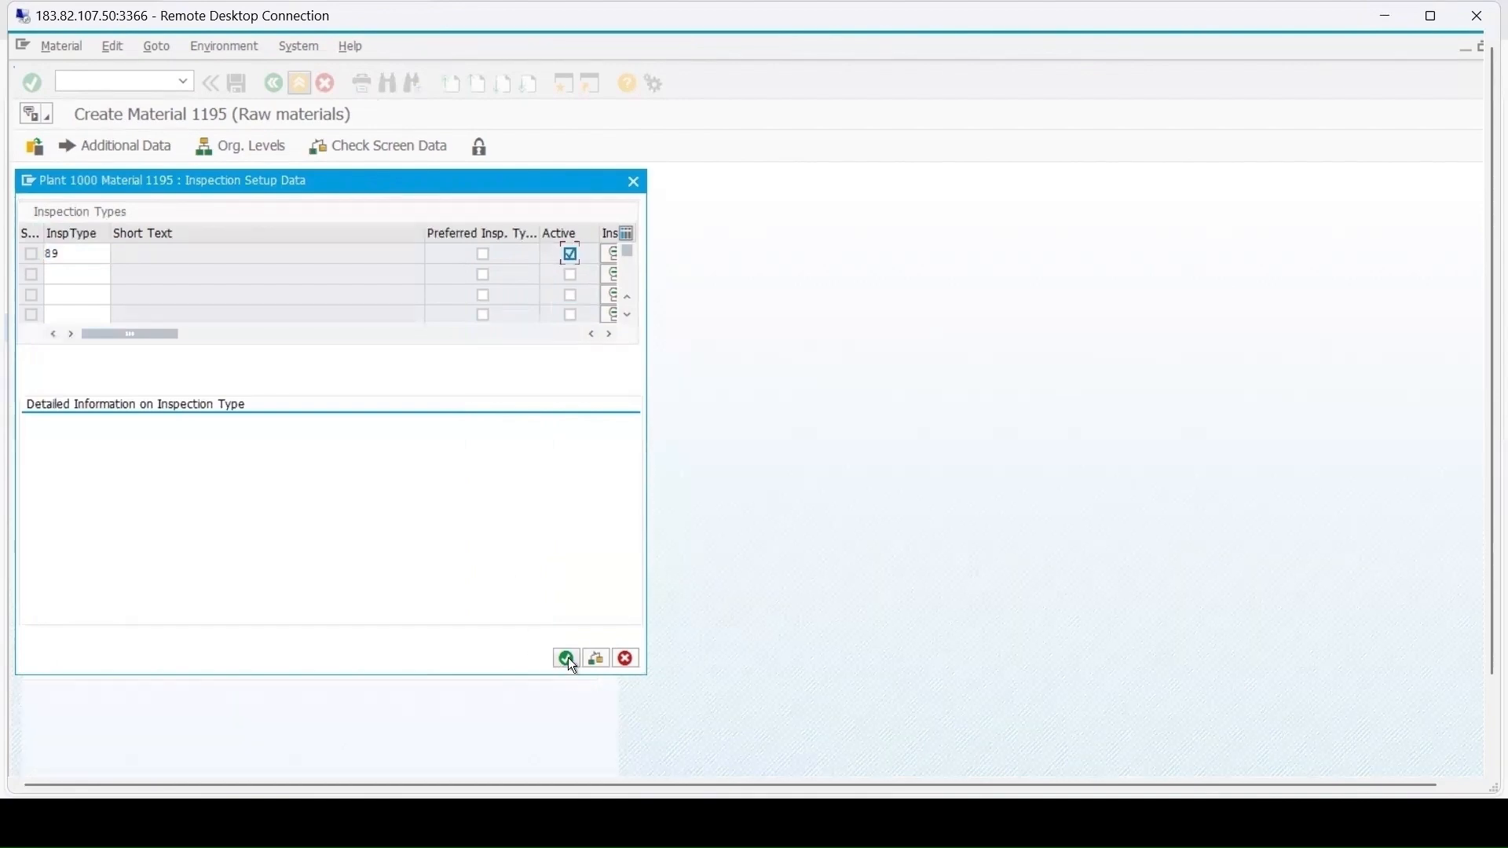
{"action": "left_click", "coordinate": [566, 658]}
{"action": "left_click", "coordinate": [230, 80]}
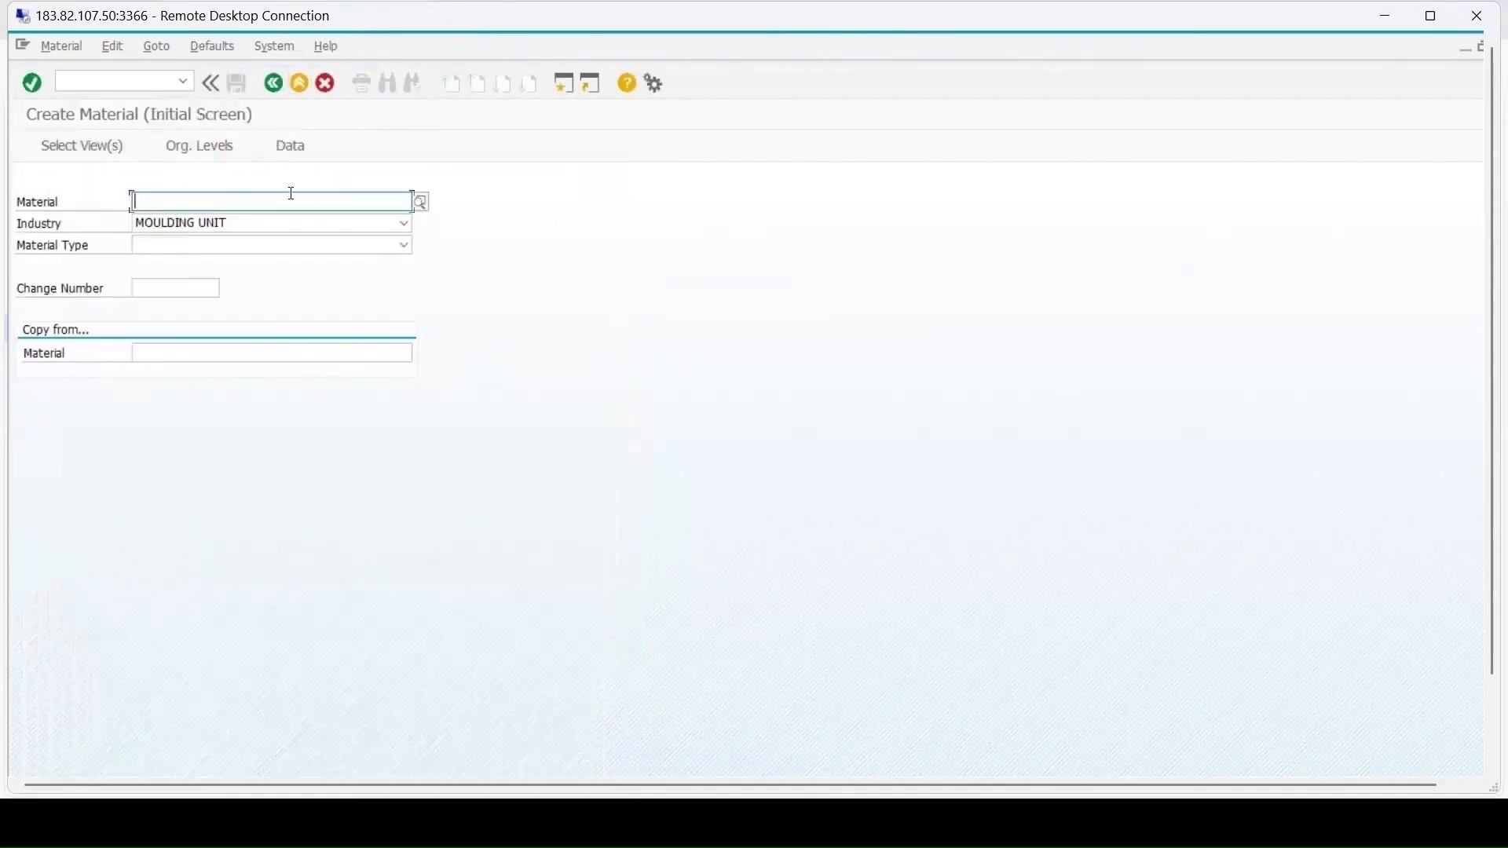
Step: Start creating an inspection plan with transaction QP01 for material 1195 in plant 1000
{"action": "left_click", "coordinate": [144, 81]}
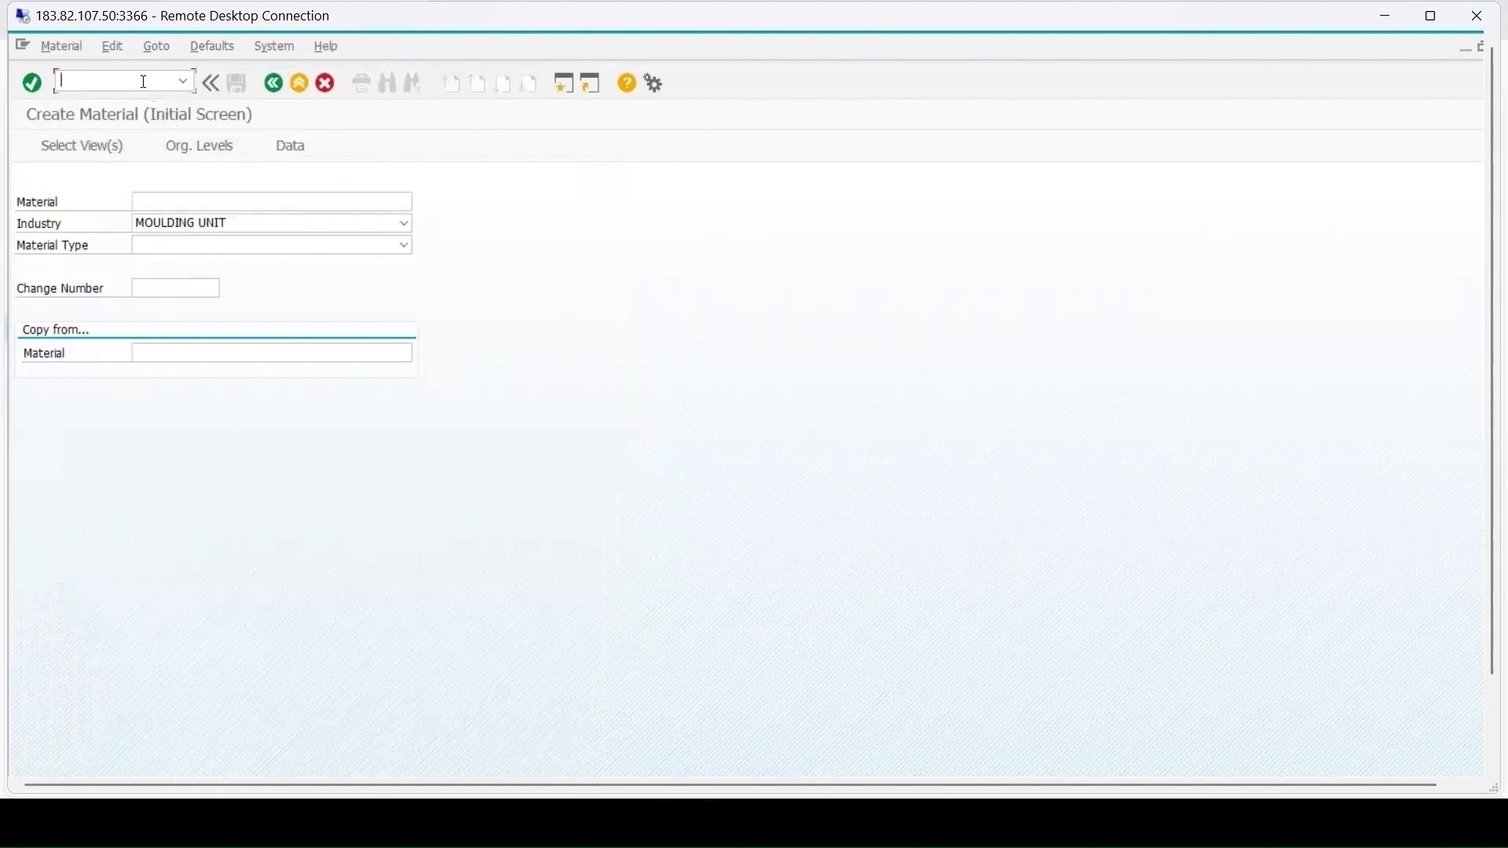
{"action": "type", "text": "/nqp02"}
{"action": "key", "text": "BackSpace"}
{"action": "type", "text": "1"}
{"action": "key", "text": "Return"}
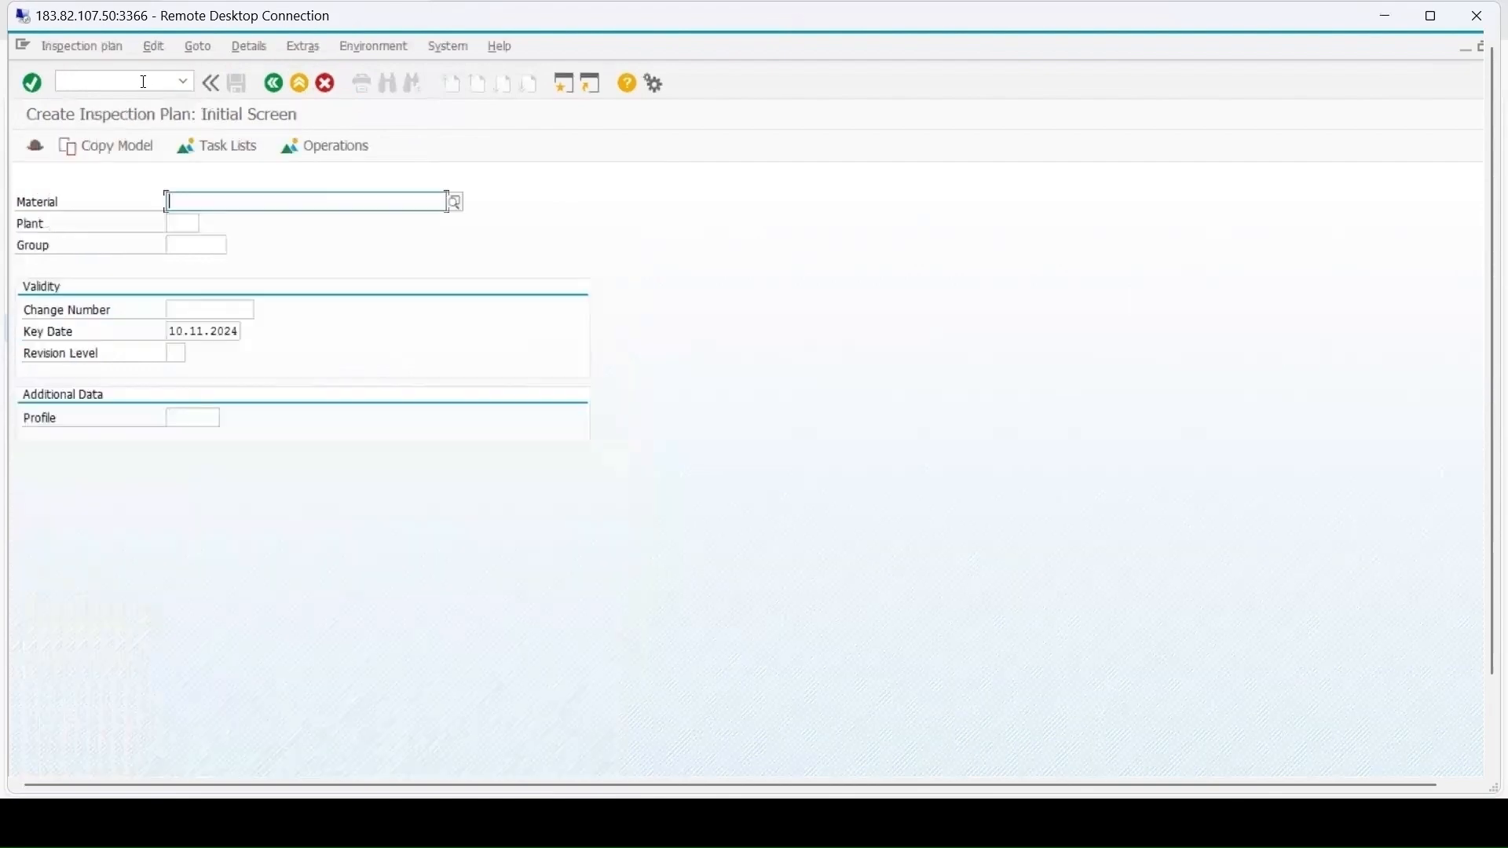
{"action": "type", "text": "1195"}
{"action": "key", "text": "Return"}
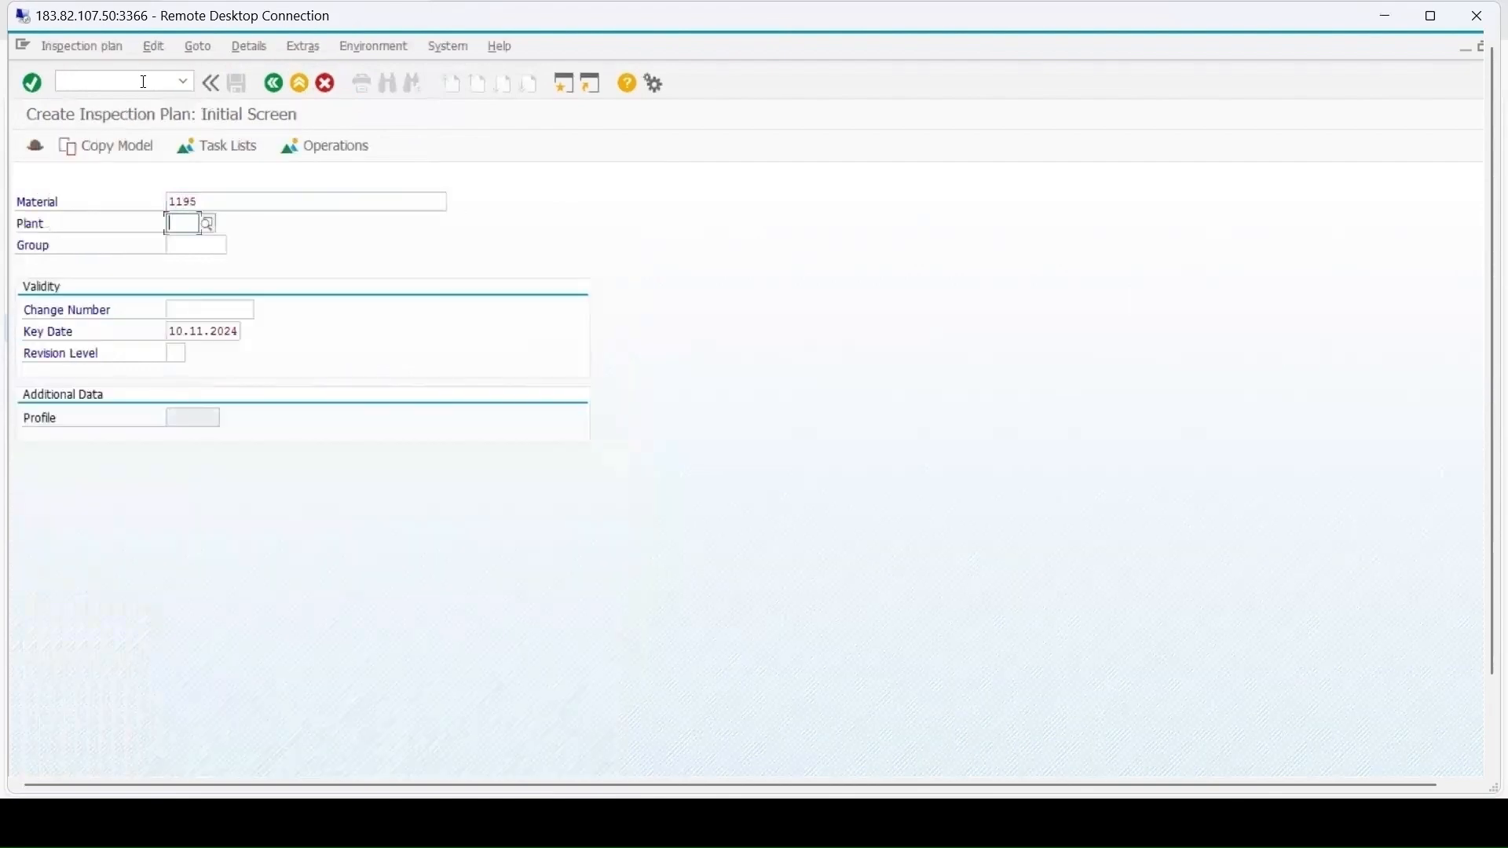
{"action": "type", "text": "1000"}
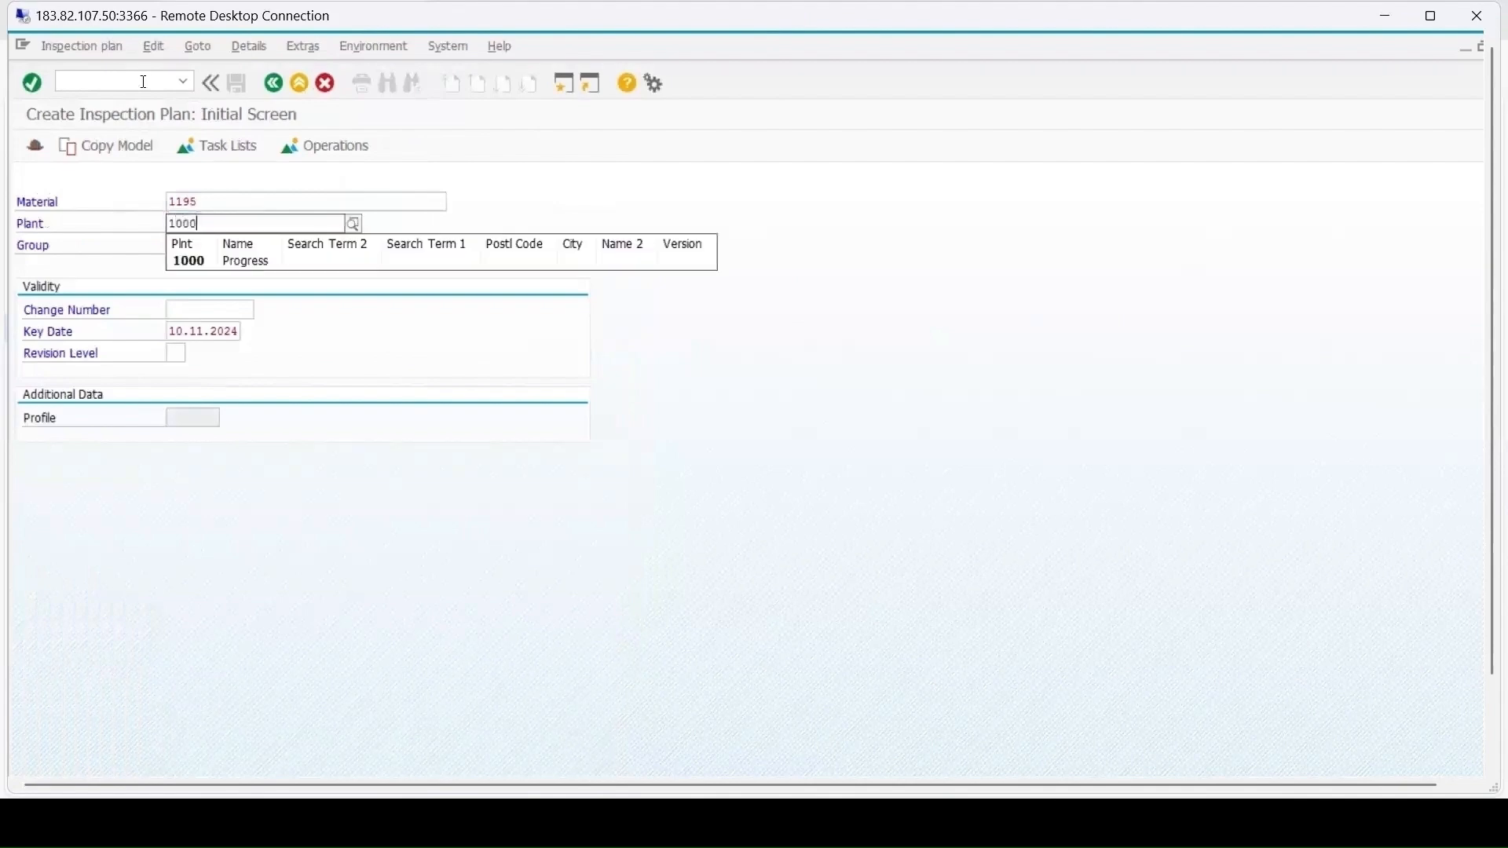
{"action": "key", "text": "Return"}
{"action": "key", "text": "Return"}
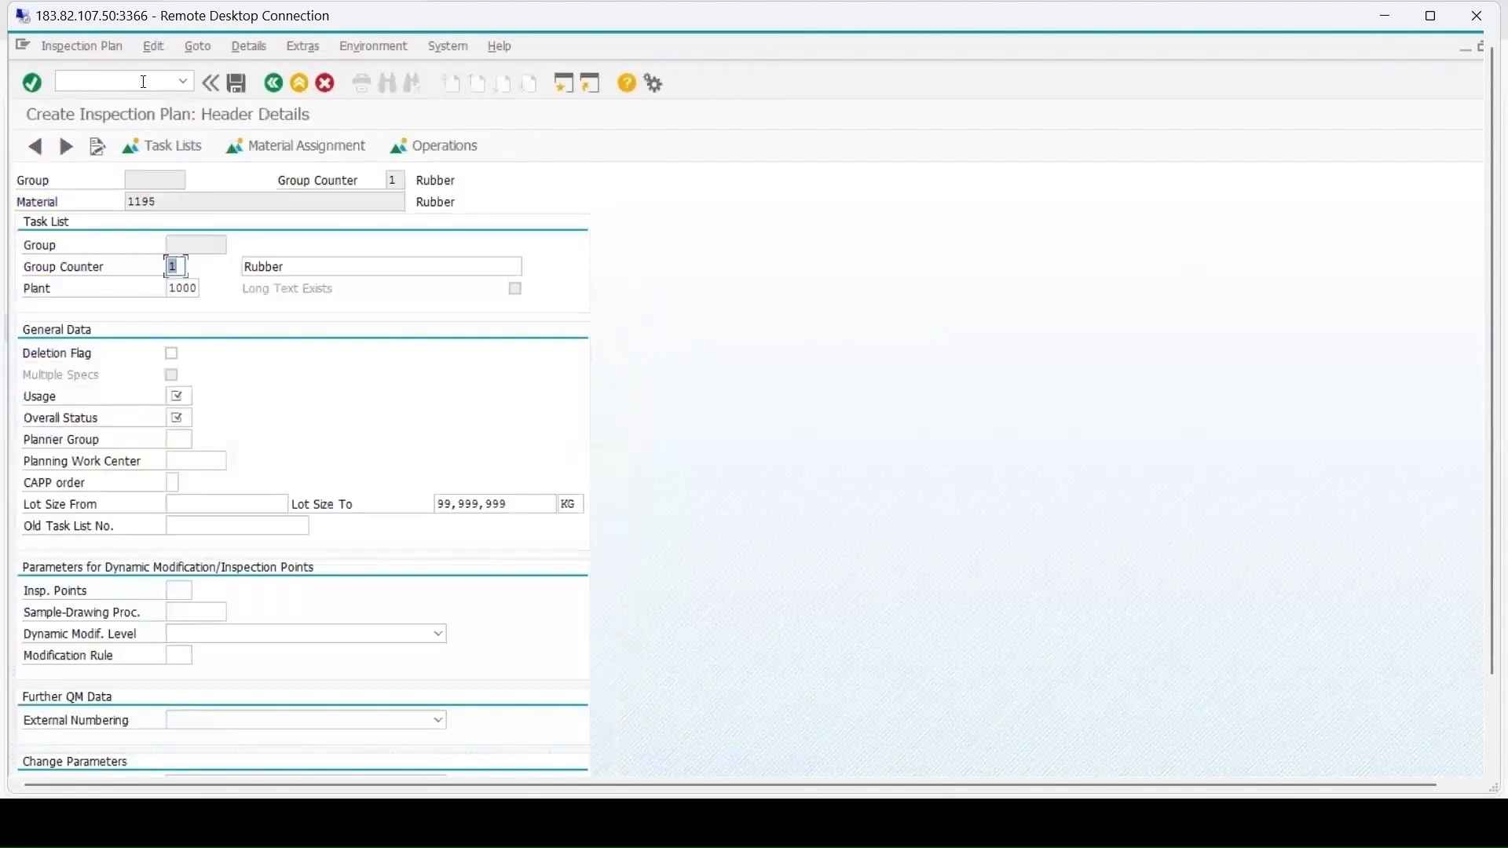
Step: Fill in the plan header's usage, set the overall status to 4, and confirm the material assignment
{"action": "left_click", "coordinate": [177, 395]}
{"action": "left_click", "coordinate": [179, 417]}
{"action": "type", "text": "4"}
{"action": "left_click", "coordinate": [324, 147]}
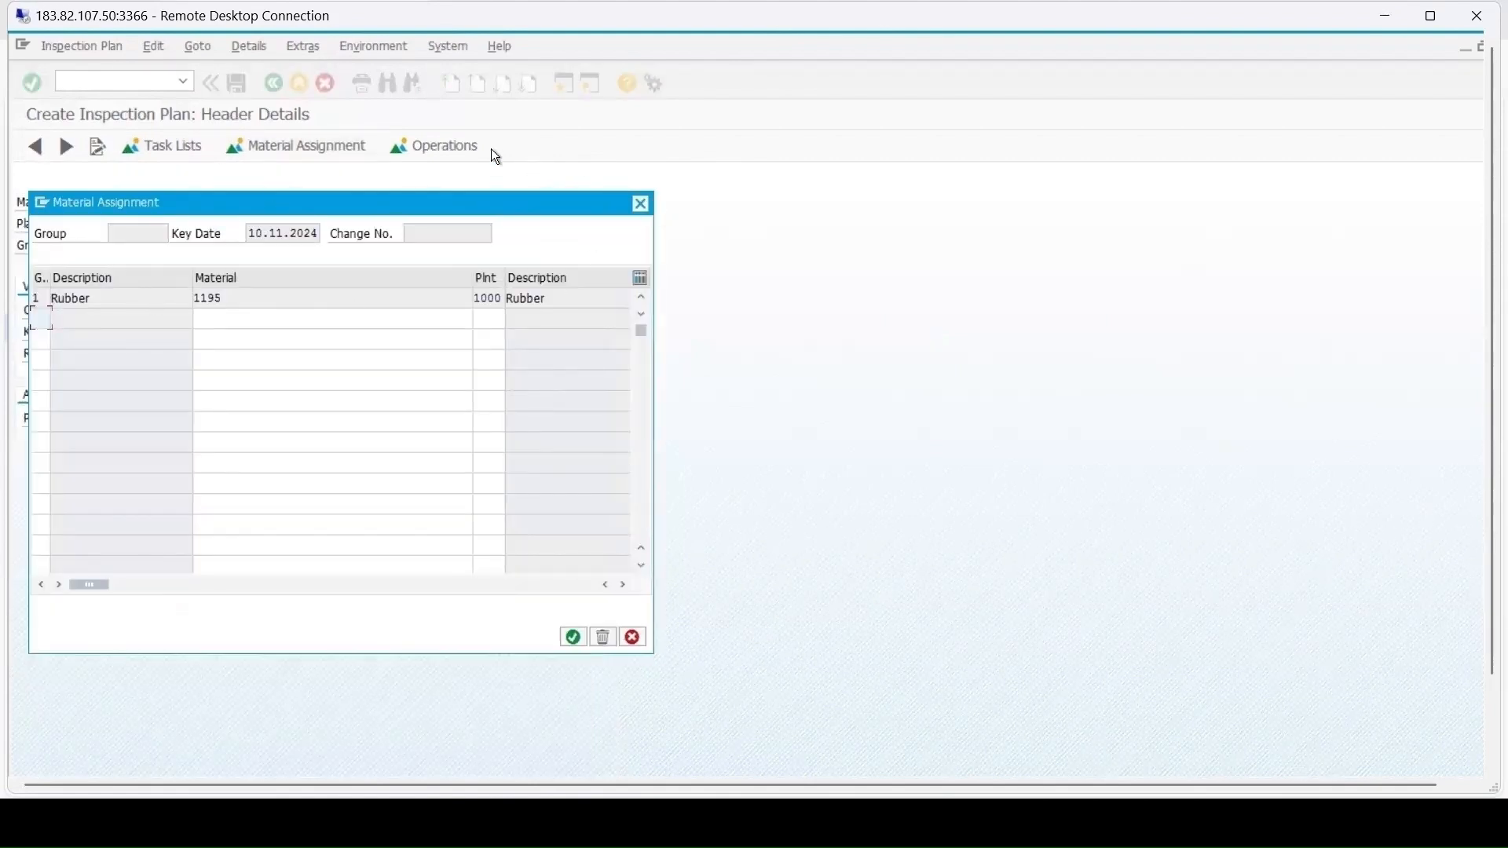
{"action": "key", "text": "Return"}
Step: Define operation 0010 of the inspection plan with control key QM01 and description Inspection, and select it
{"action": "left_click", "coordinate": [459, 148]}
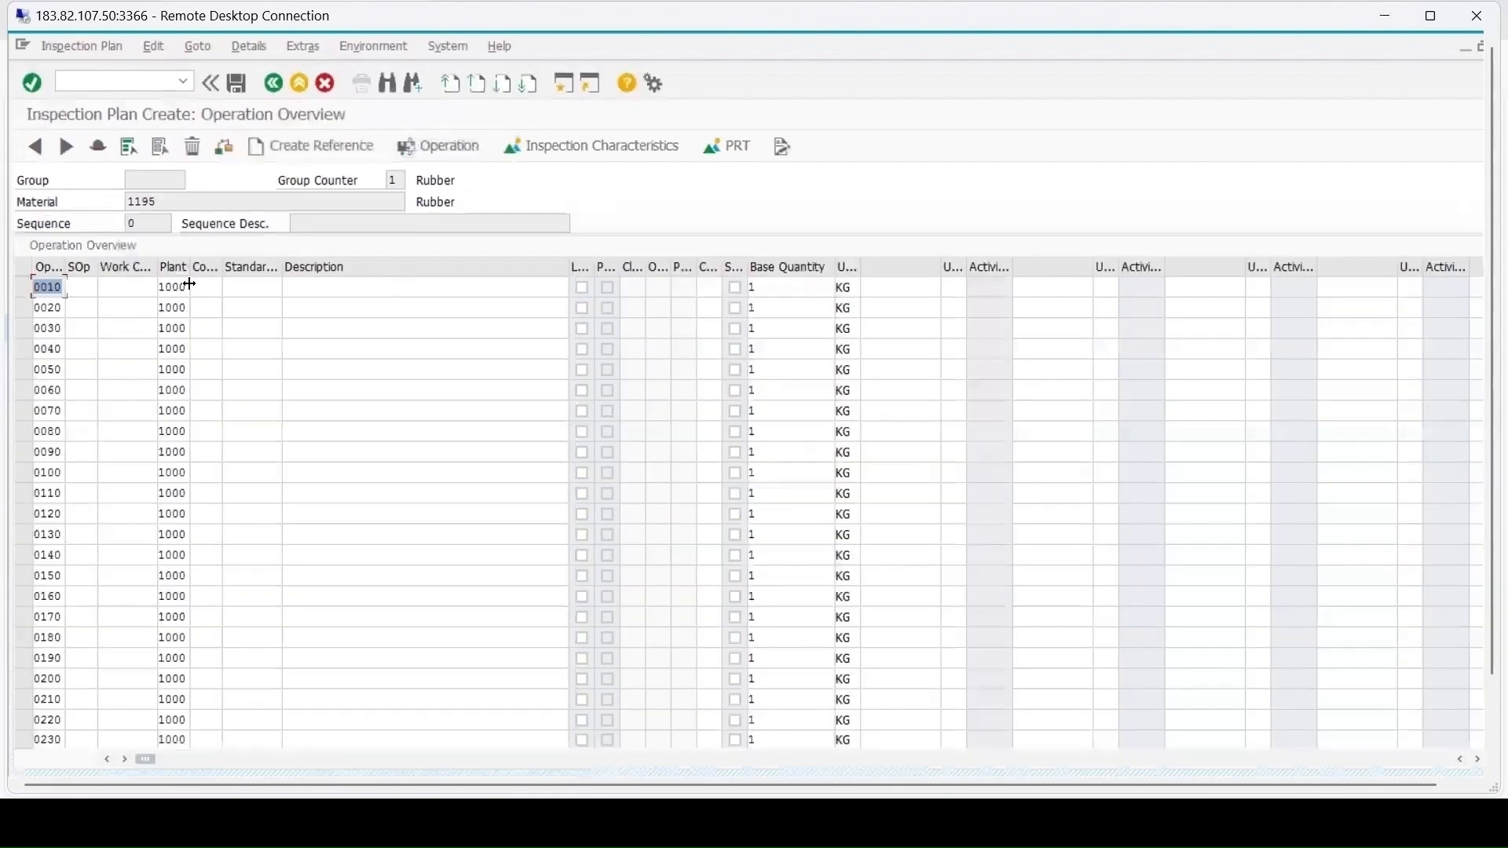
{"action": "left_click", "coordinate": [190, 284]}
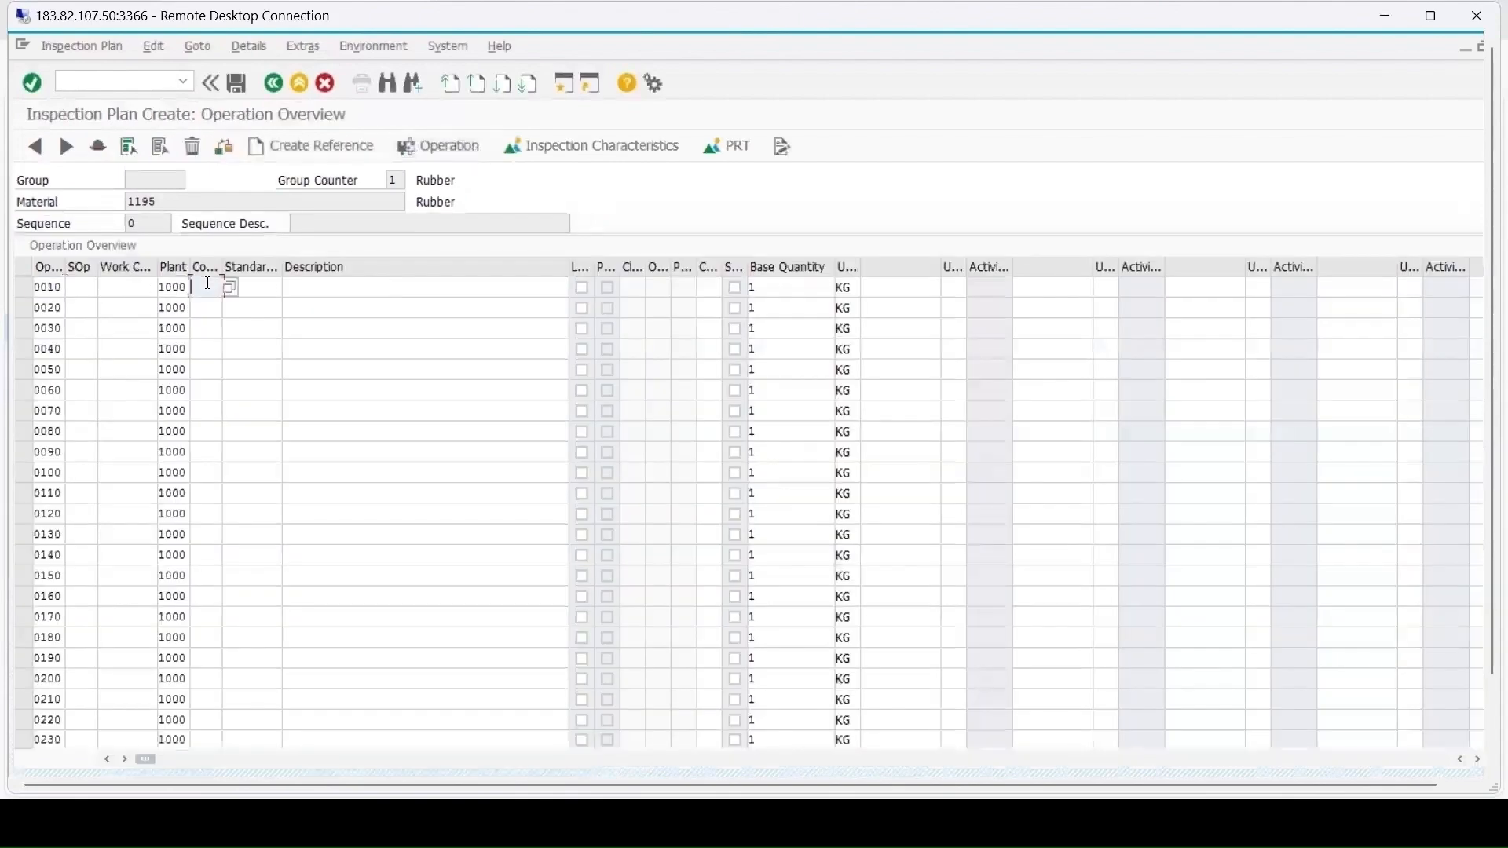
{"action": "left_click", "coordinate": [307, 286]}
{"action": "left_click", "coordinate": [304, 305]}
{"action": "left_click", "coordinate": [22, 288]}
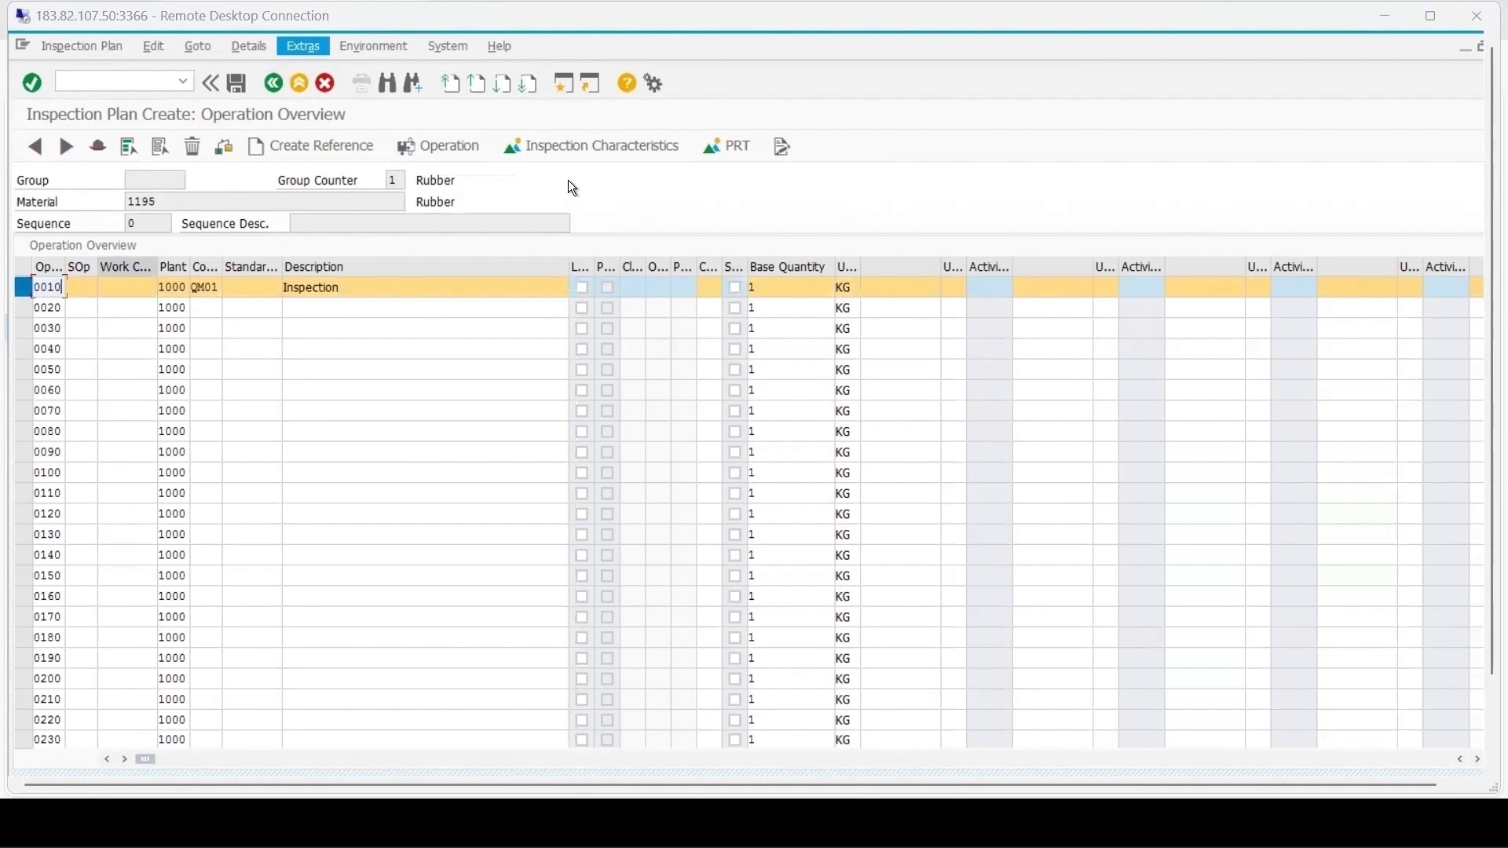
Step: Add master inspection characteristic PH to operation 0010 and assign it sampling procedure FIXMANUA
{"action": "left_click", "coordinate": [617, 151]}
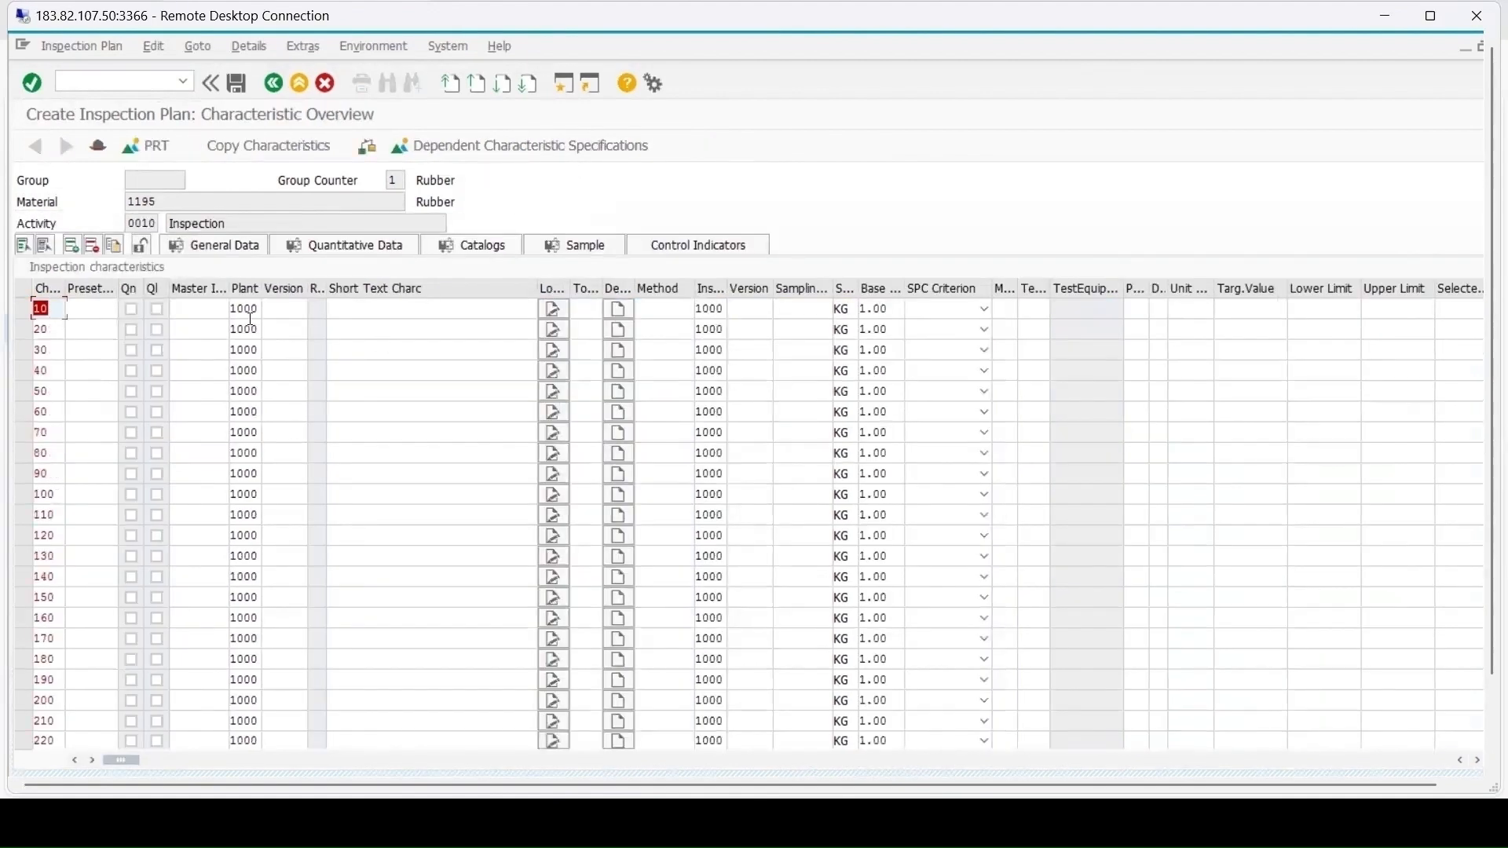
{"action": "left_click", "coordinate": [198, 310]}
{"action": "type", "text": "Ph"}
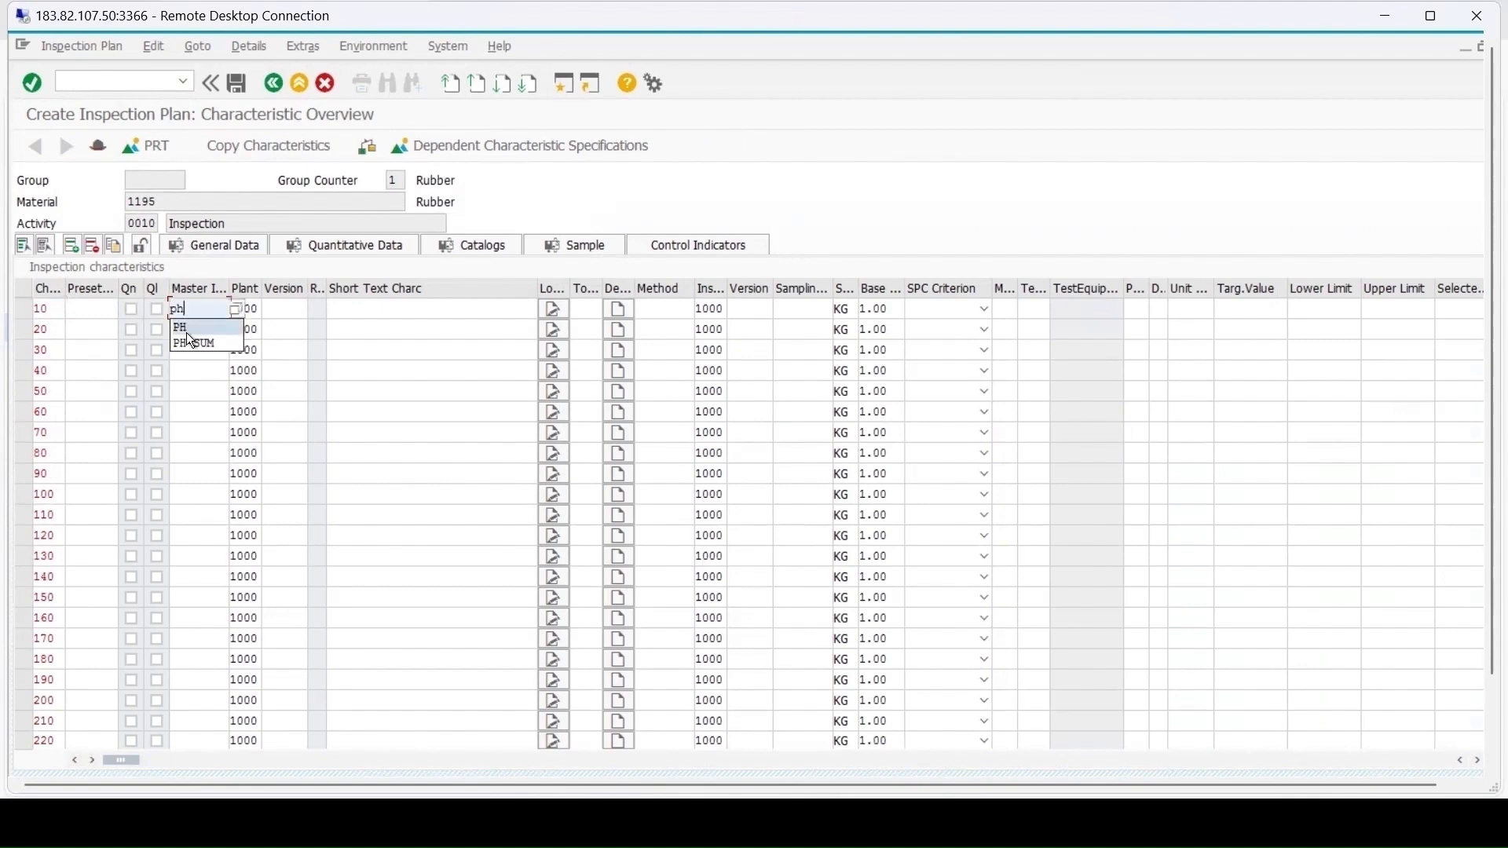
{"action": "left_click", "coordinate": [186, 329]}
{"action": "key", "text": "Return"}
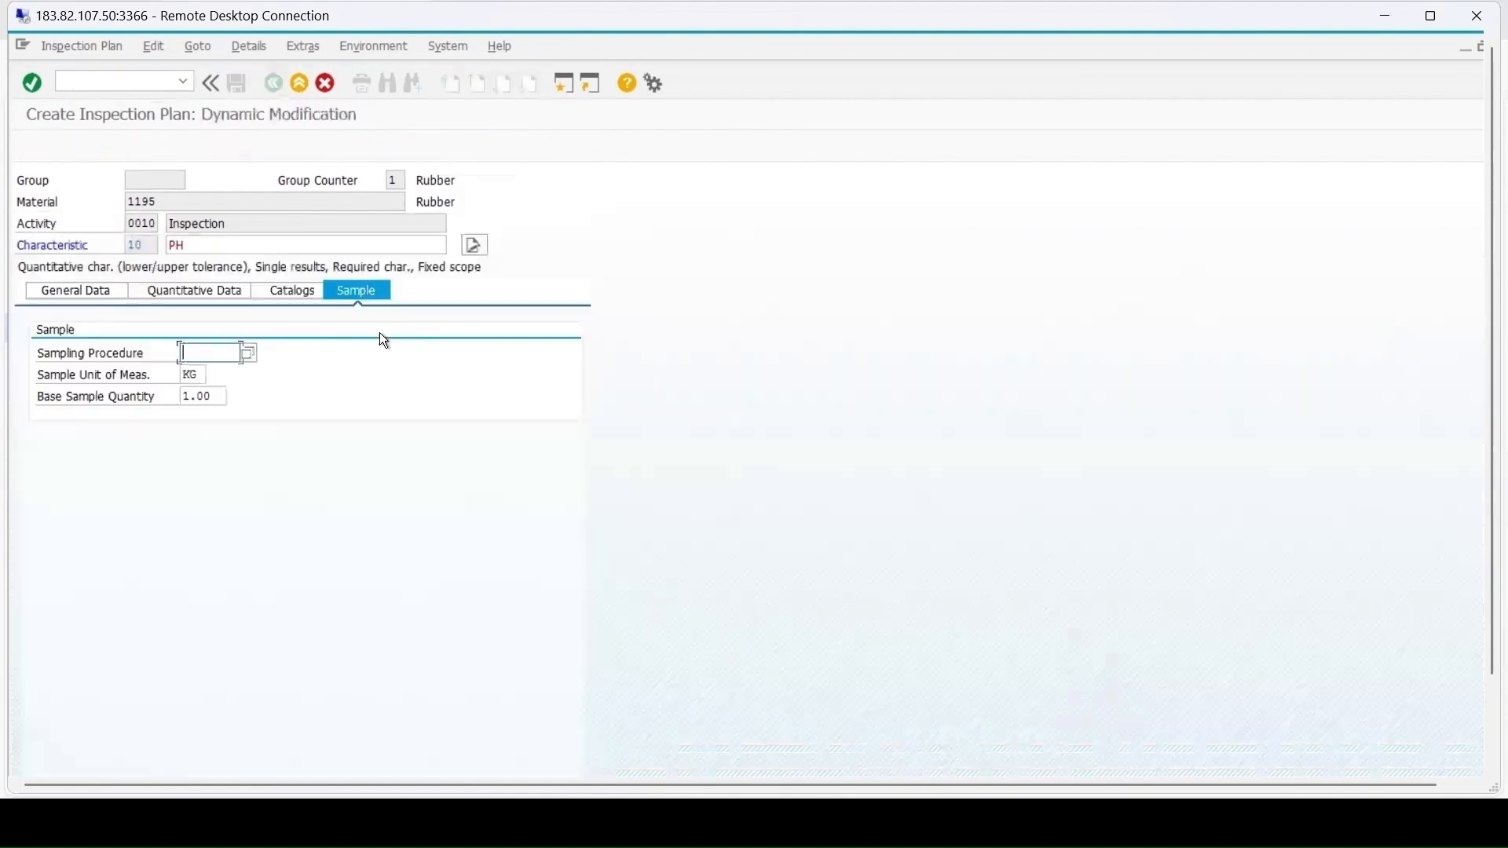
{"action": "left_click", "coordinate": [245, 352]}
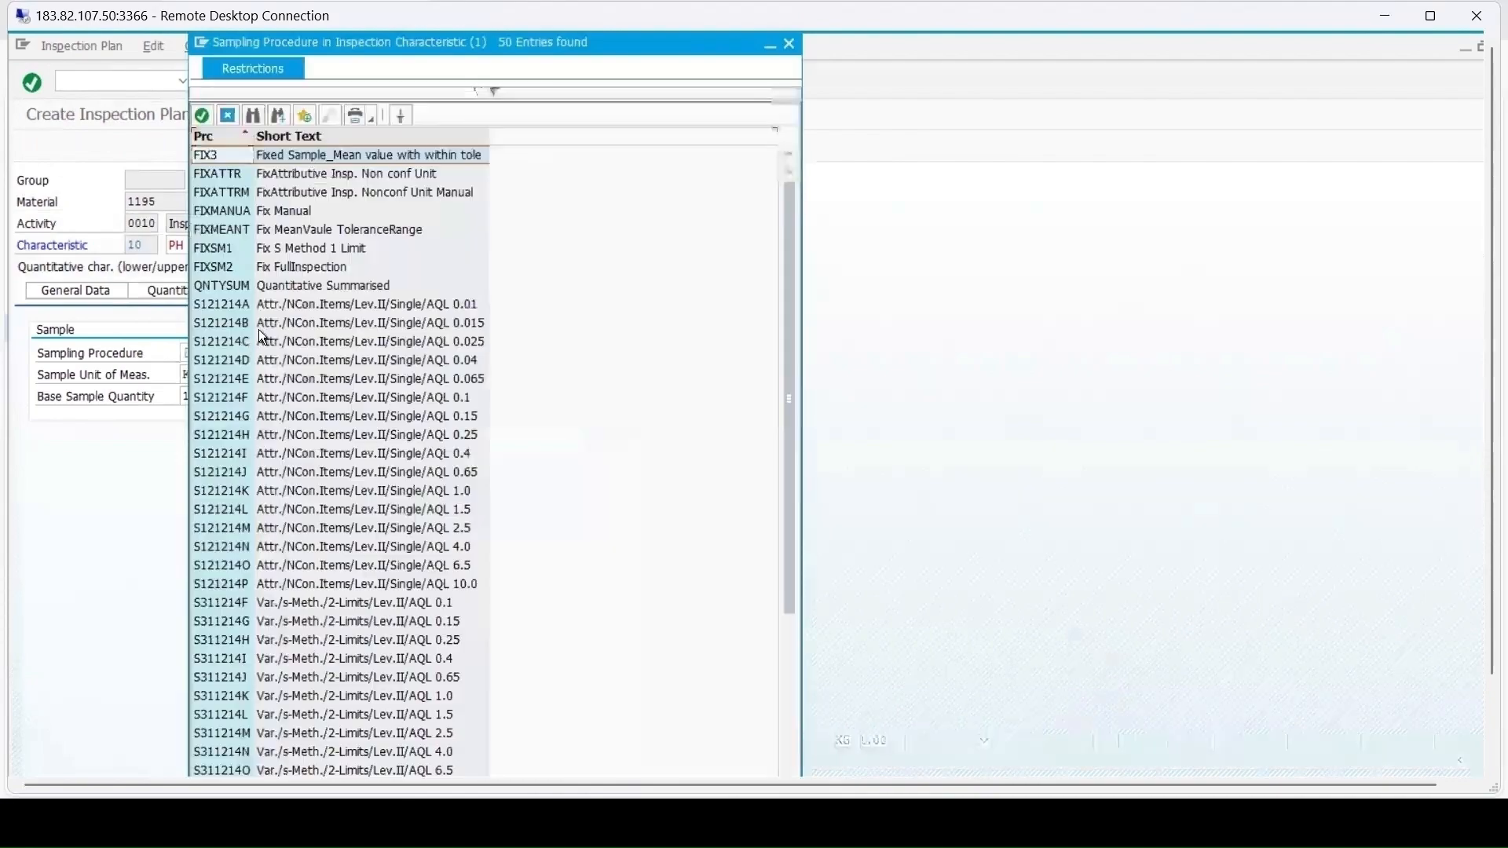
{"action": "double_click", "coordinate": [291, 210]}
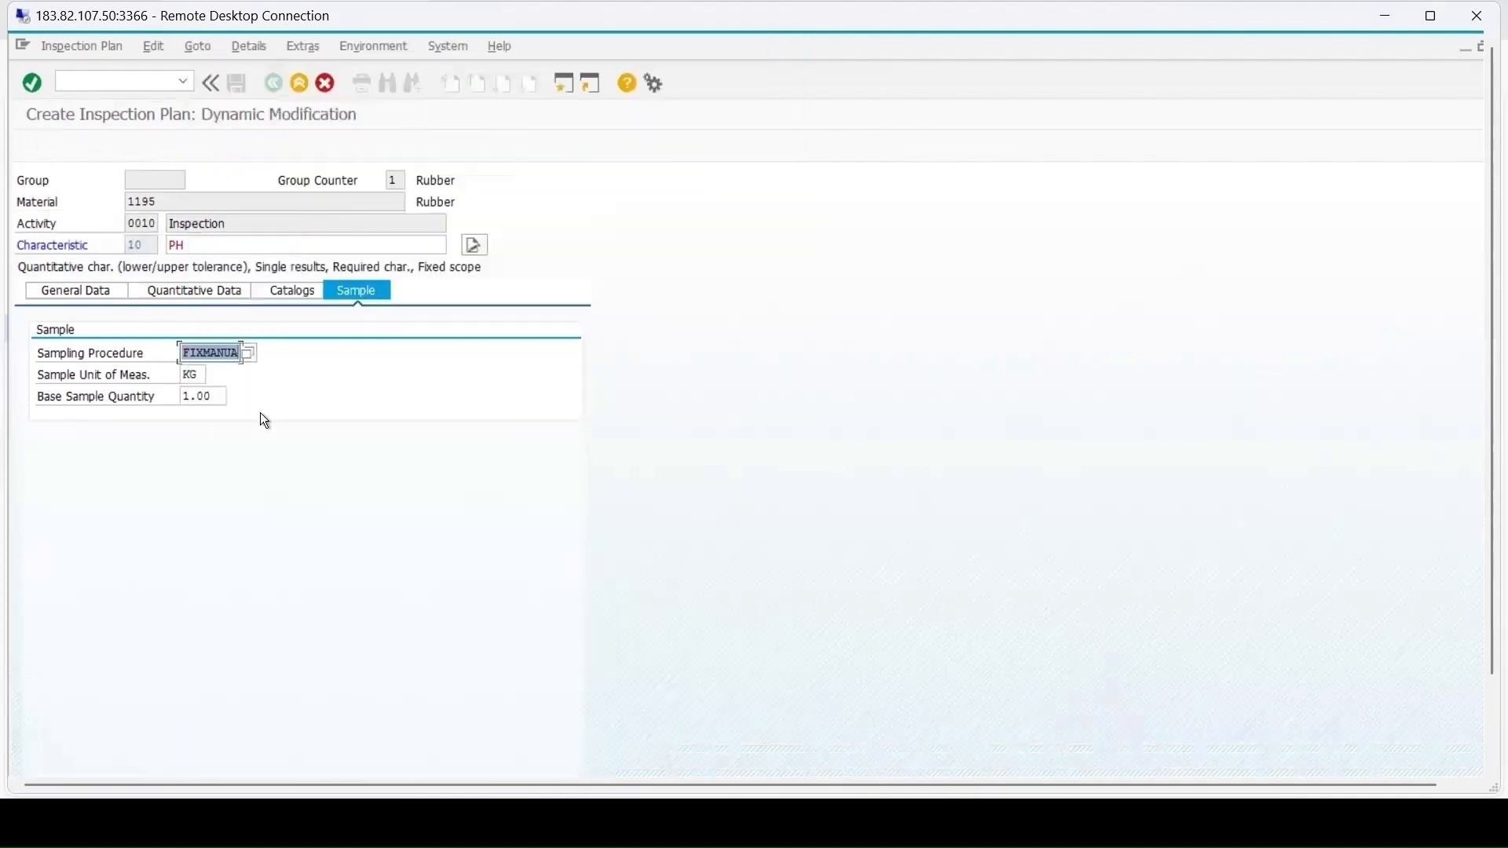
{"action": "key", "text": "Return"}
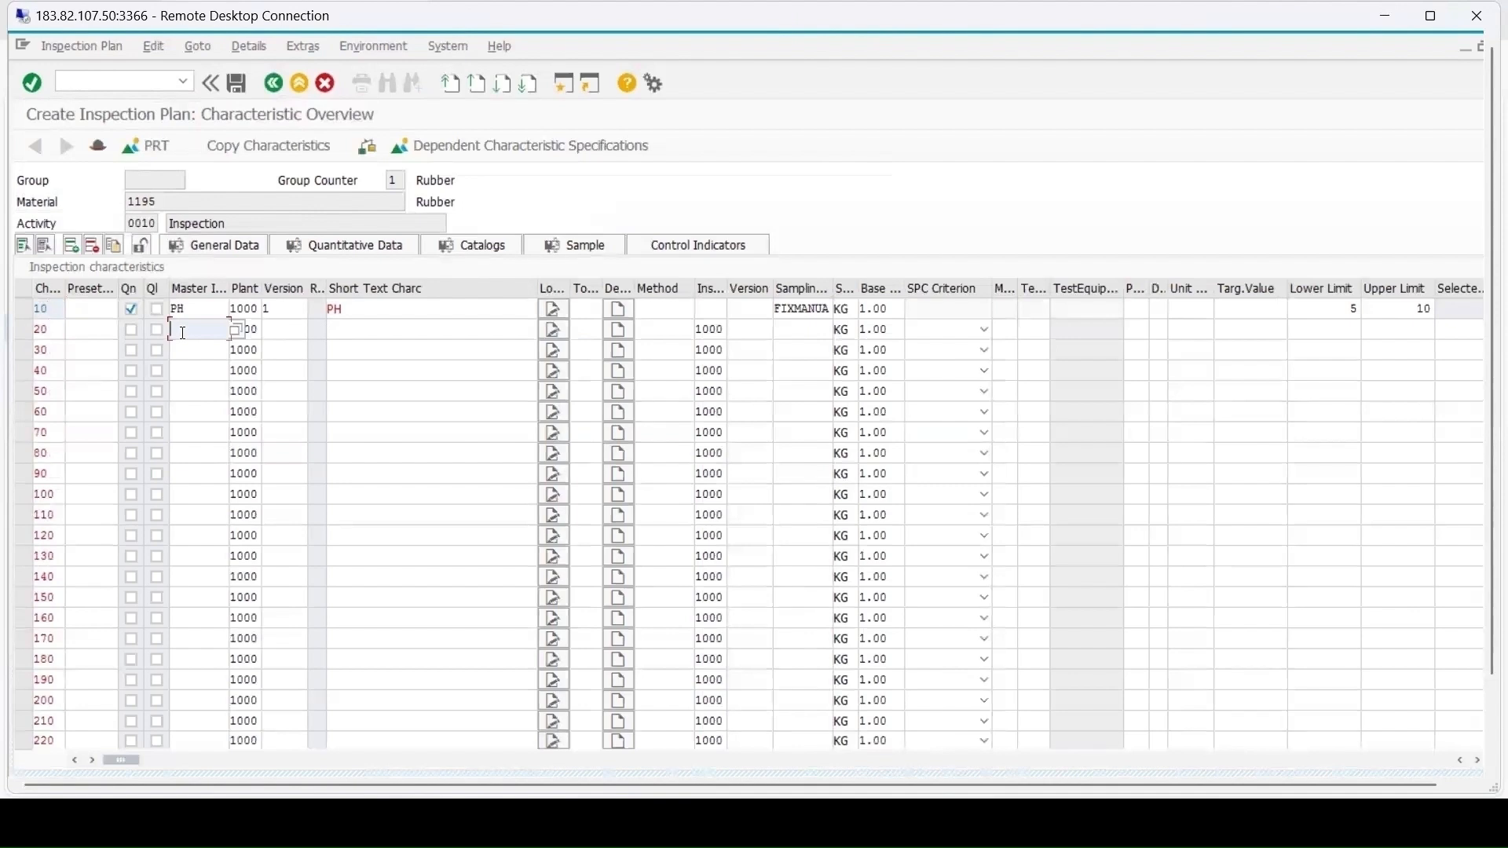
Step: Add master inspection characteristic COLOR as characteristic 20 with sampling procedure FIXMANUA
{"action": "type", "text": "color"}
{"action": "key", "text": "Return"}
{"action": "left_click", "coordinate": [248, 354]}
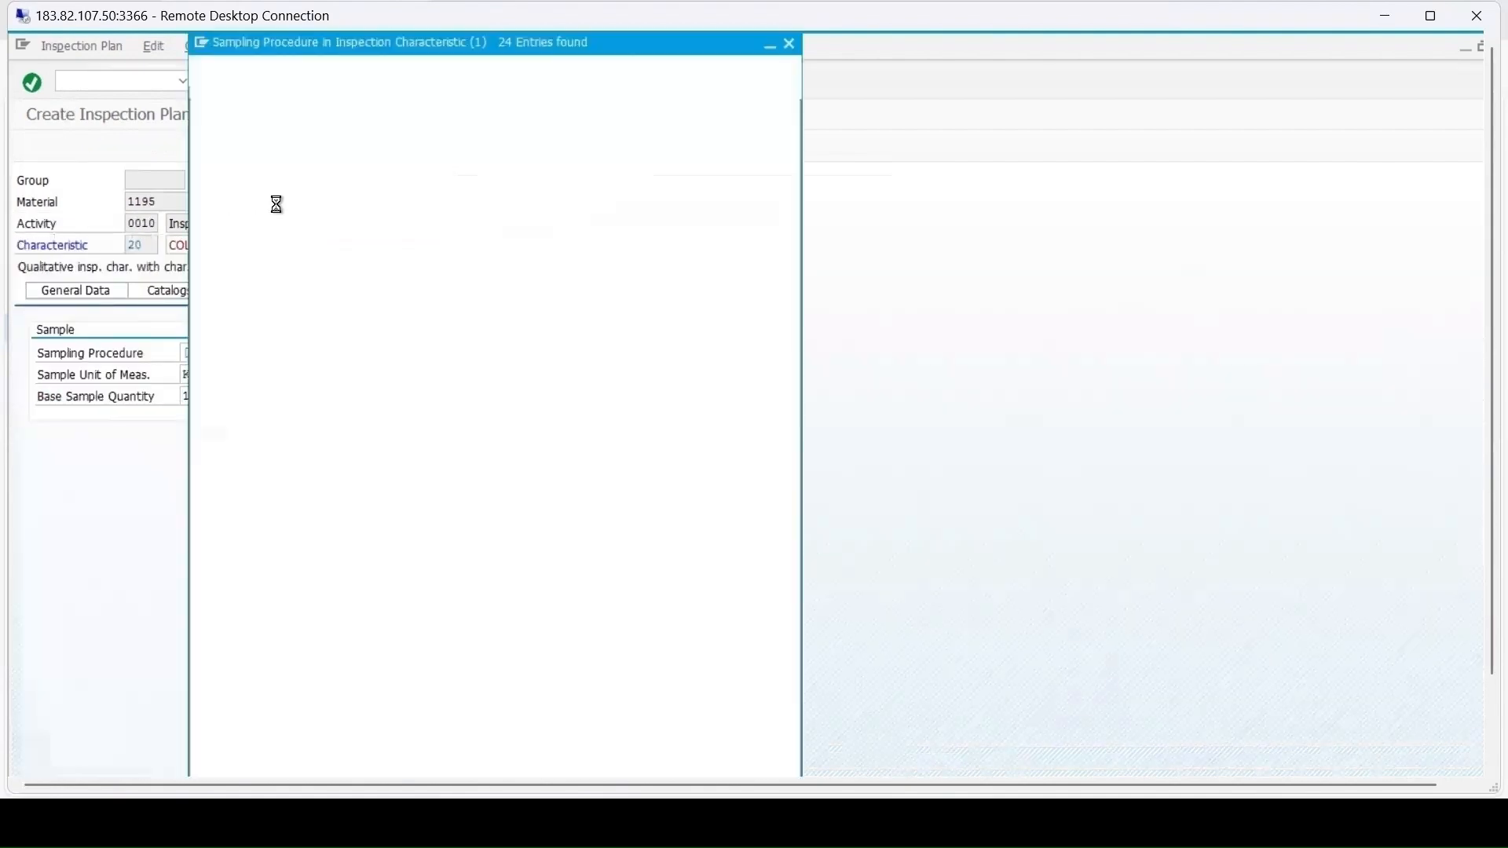
{"action": "double_click", "coordinate": [275, 201]}
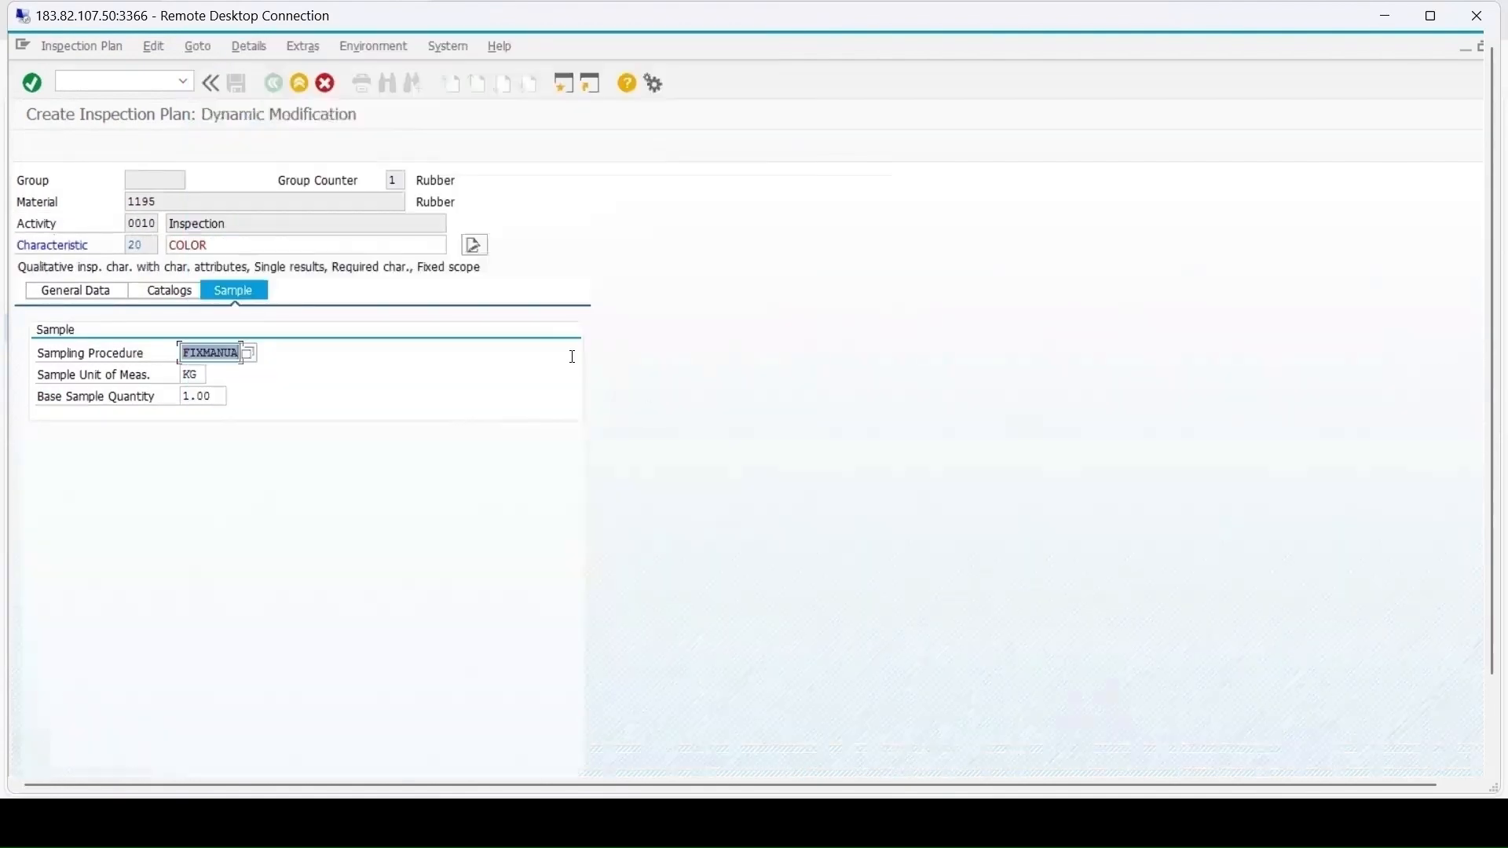
{"action": "key", "text": "Return"}
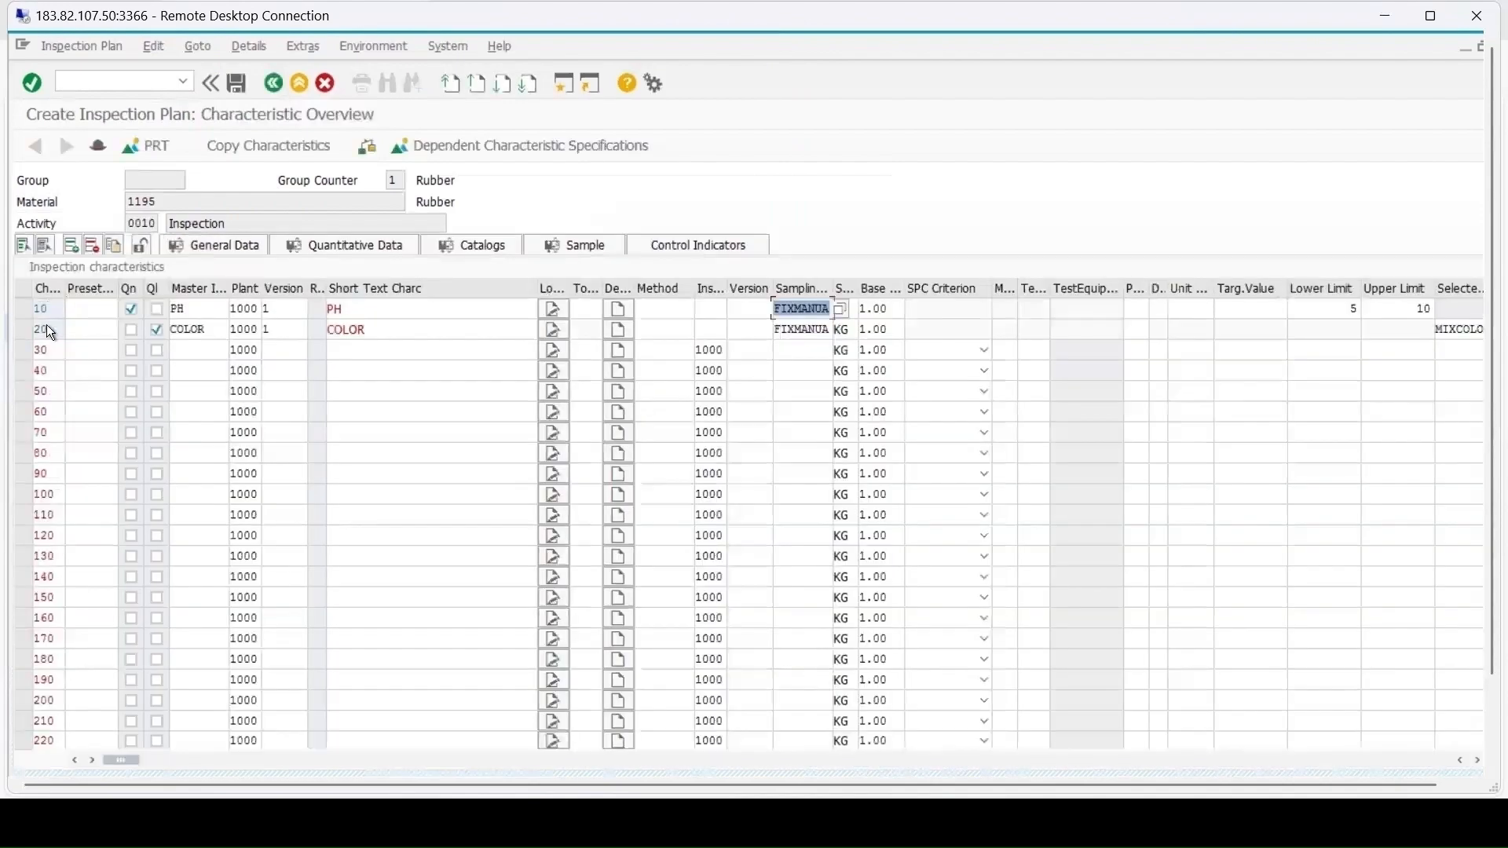
Step: Review and confirm the control indicators of characteristics PH and COLOR, and save the inspection plan
{"action": "left_click", "coordinate": [22, 306]}
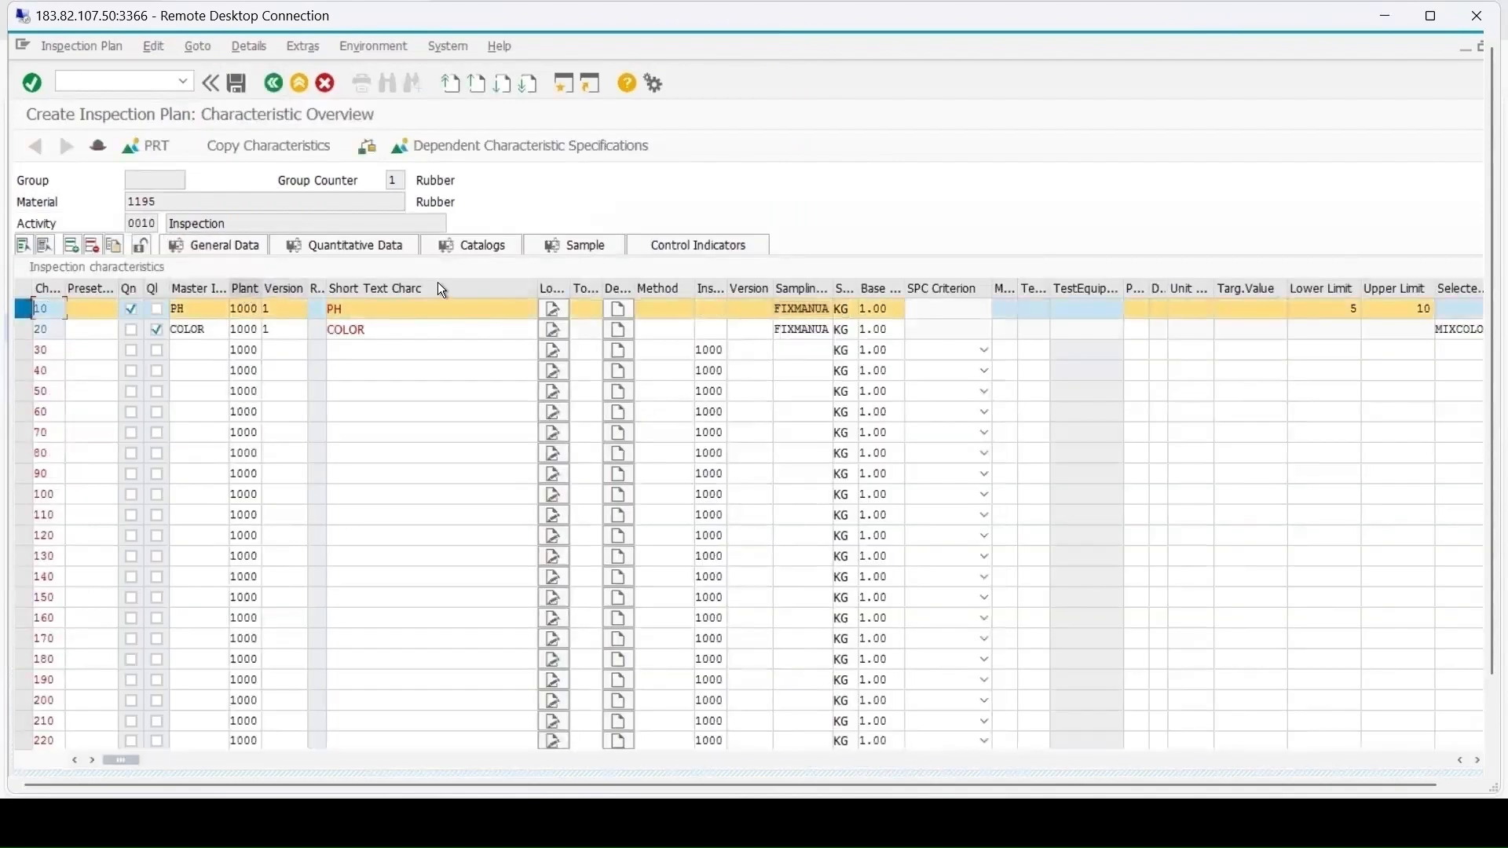
{"action": "left_click", "coordinate": [691, 245]}
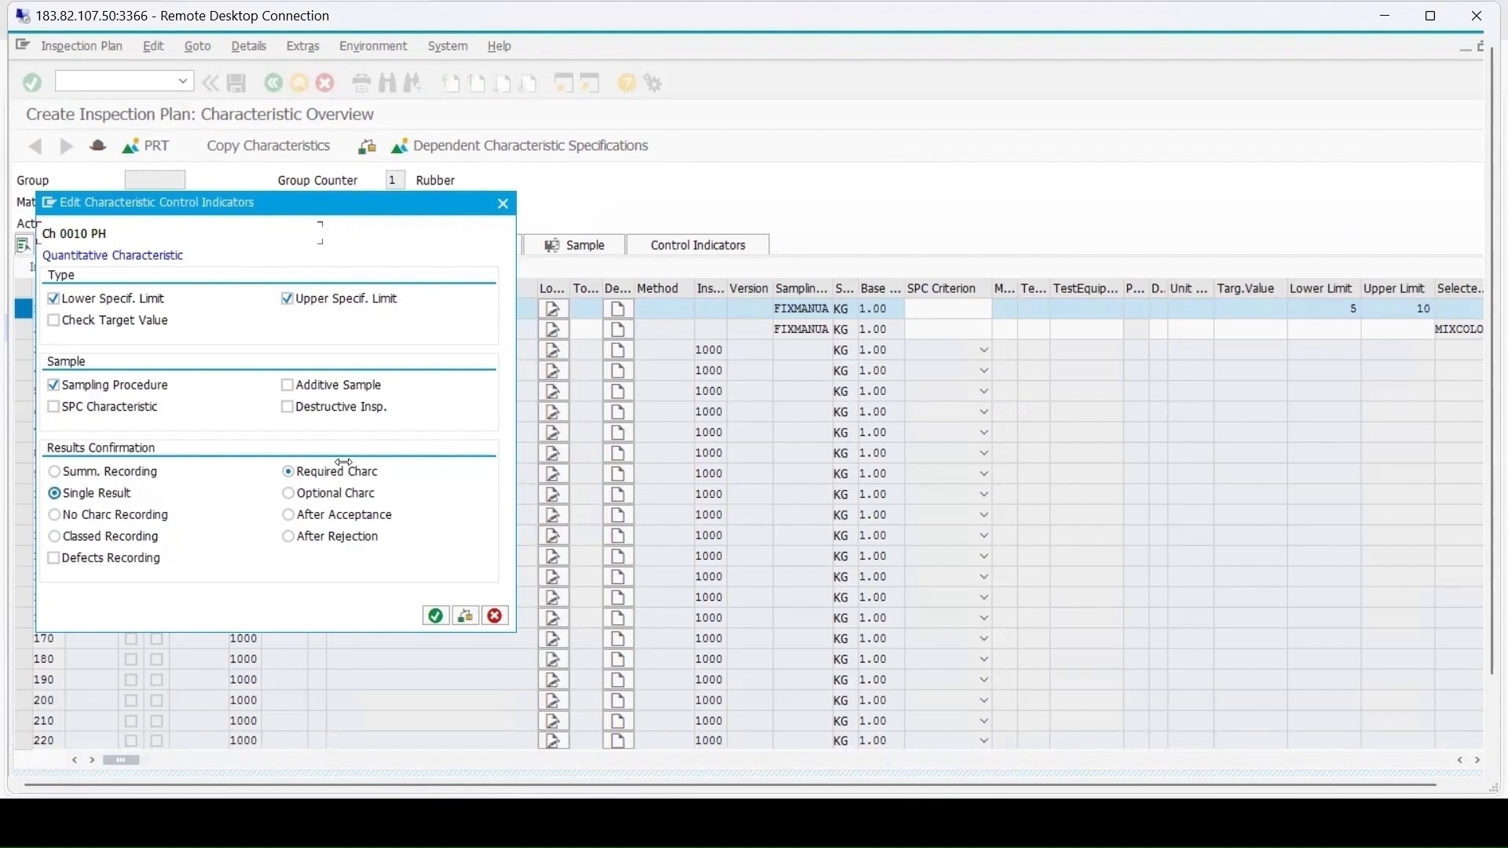
{"action": "left_click", "coordinate": [436, 615]}
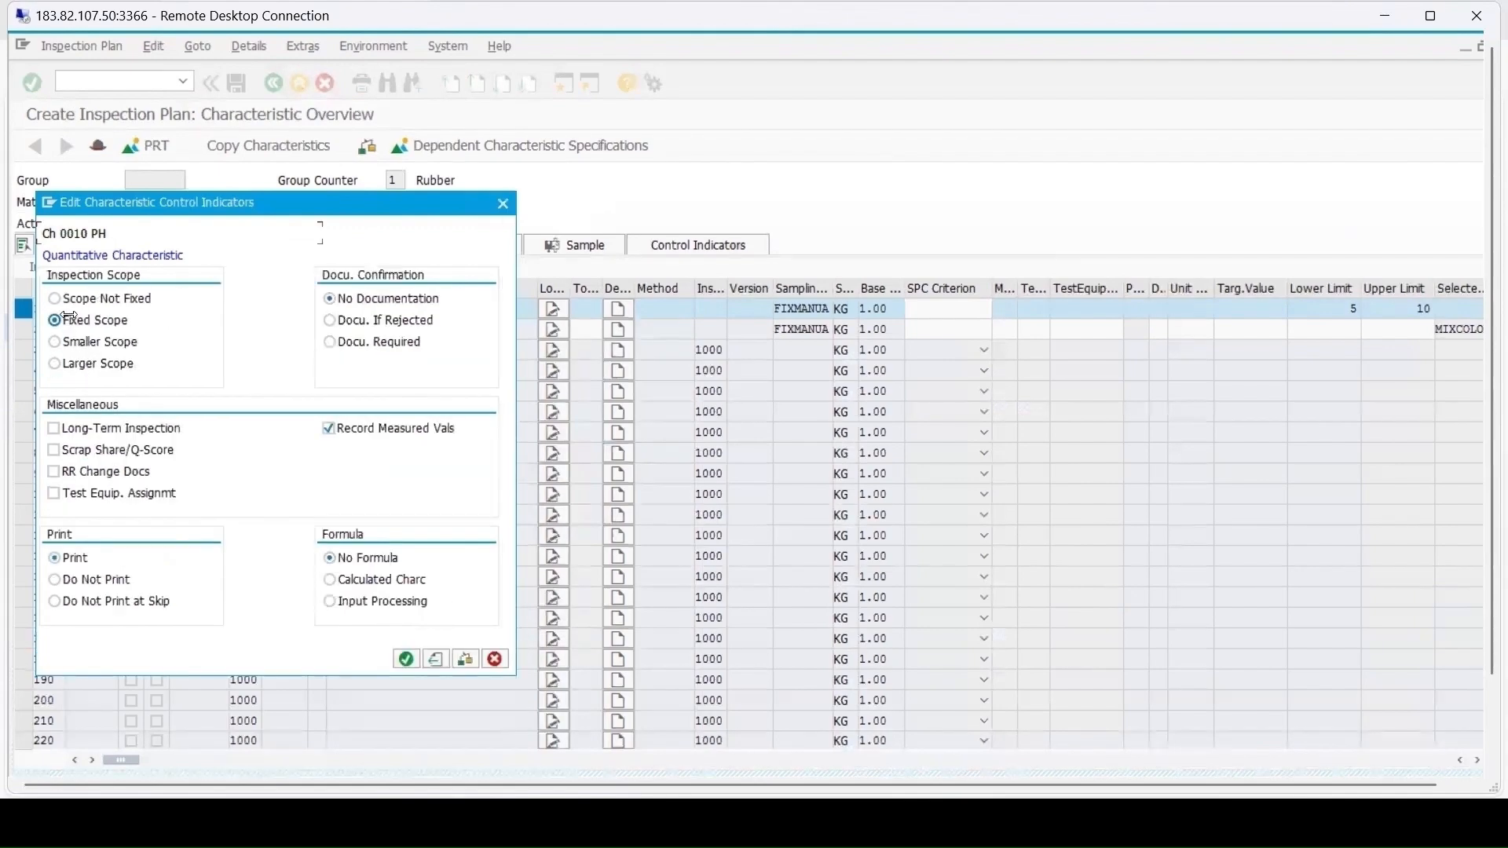
{"action": "left_click", "coordinate": [406, 658]}
{"action": "left_click", "coordinate": [683, 247]}
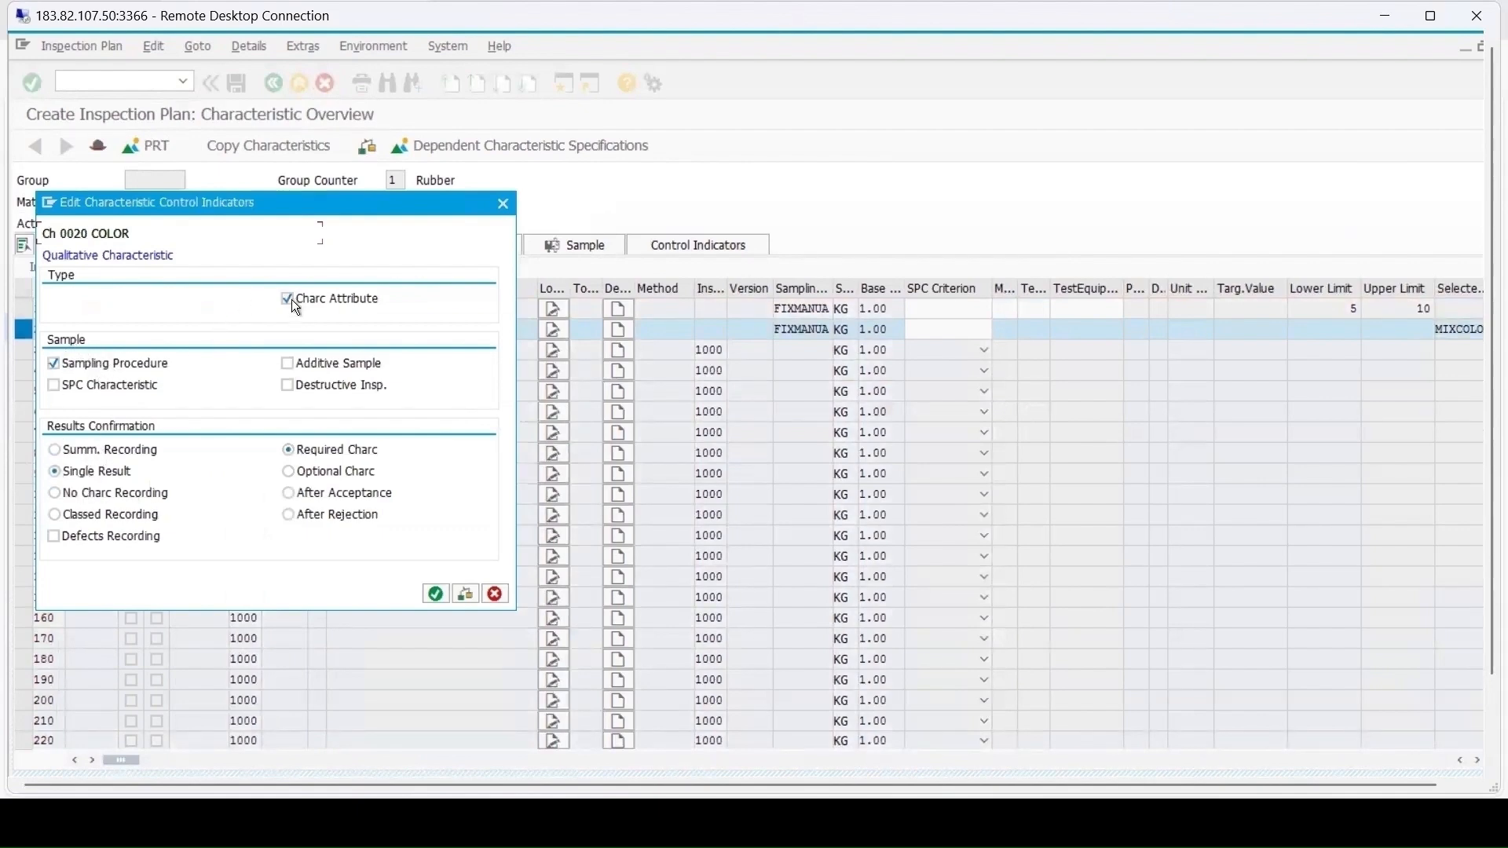
{"action": "left_click", "coordinate": [436, 594]}
{"action": "left_click", "coordinate": [402, 657]}
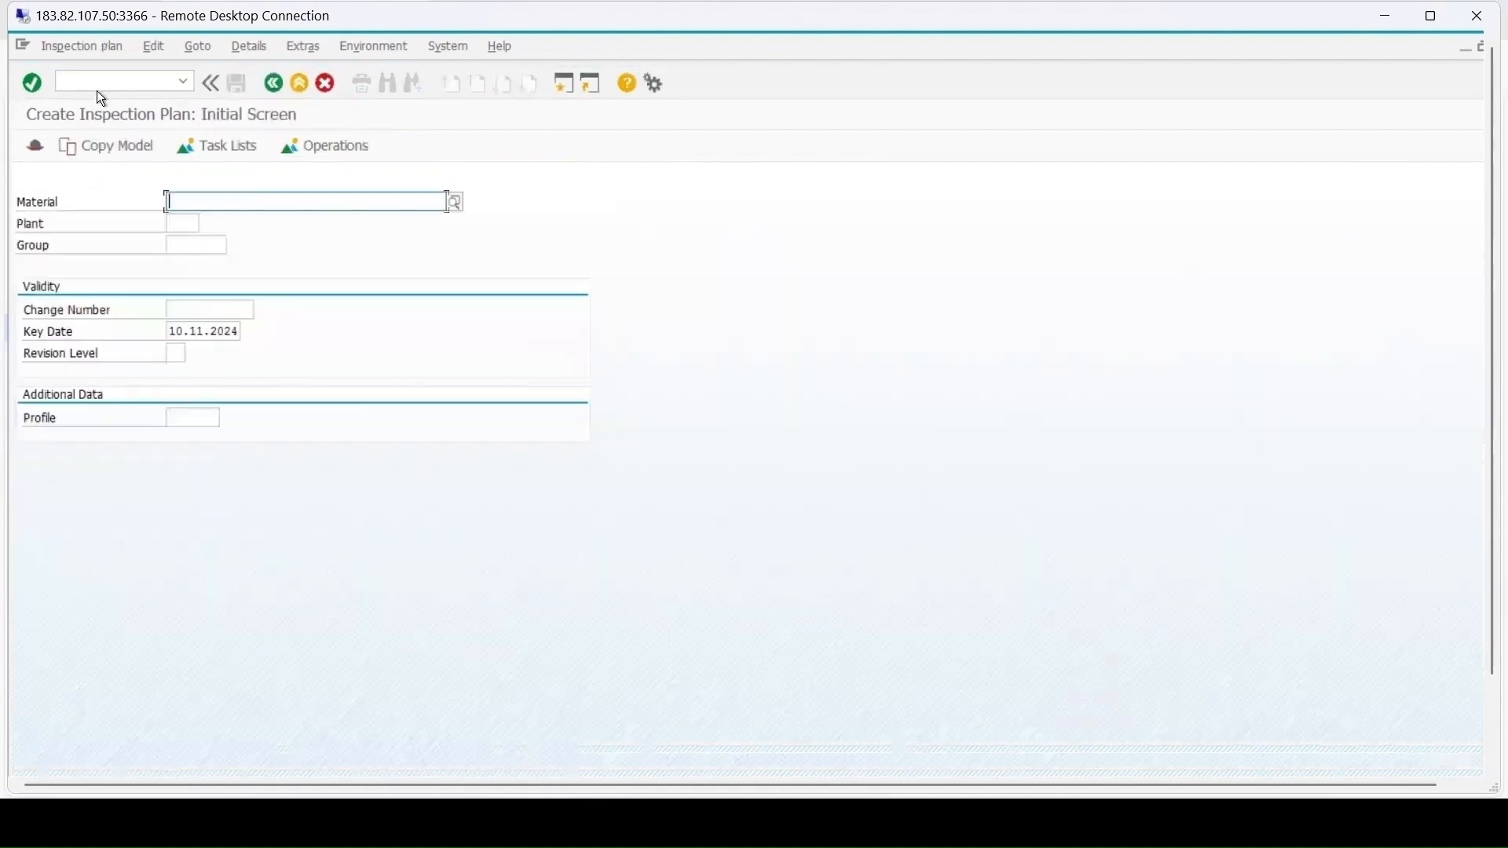
Step: Start a manual inspection lot with transaction QA01 for material 1195 in plant 1000, using lot origin 89
{"action": "left_click", "coordinate": [127, 80]}
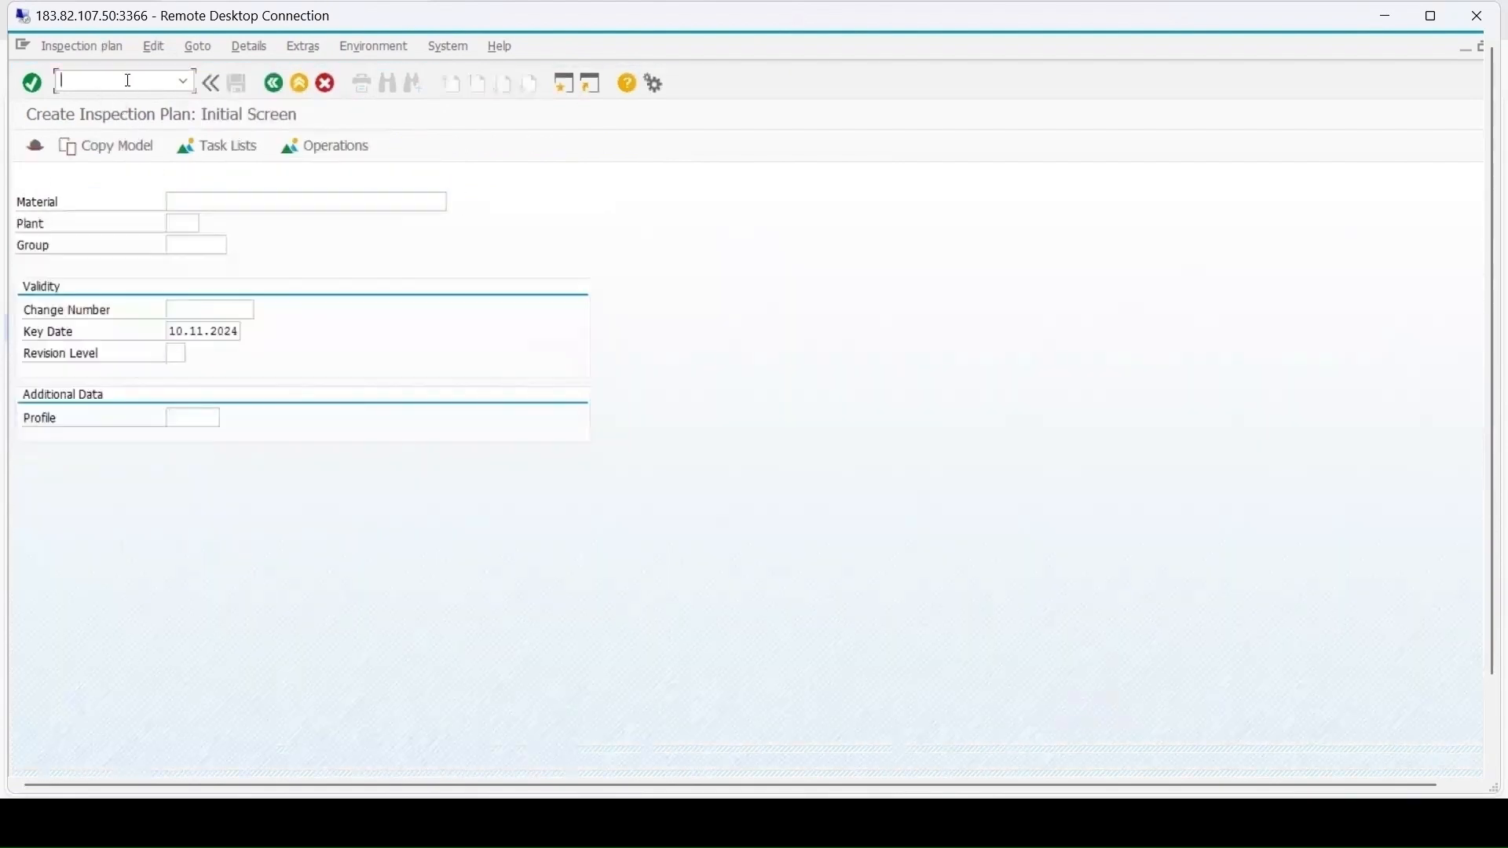
{"action": "type", "text": "/nqa01"}
{"action": "key", "text": "Return"}
{"action": "left_click", "coordinate": [179, 269]}
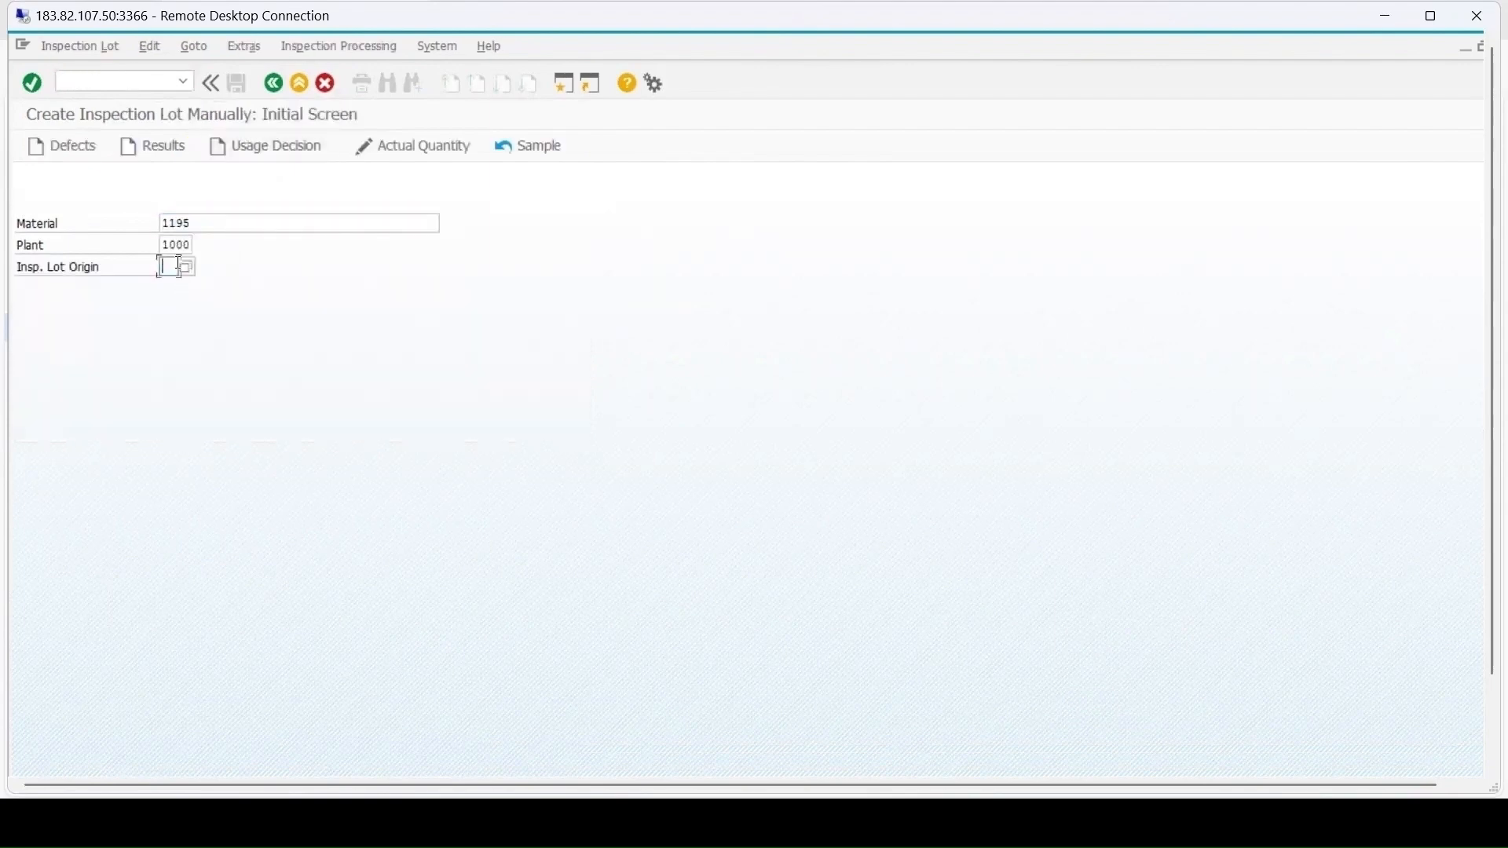
{"action": "type", "text": "89"}
{"action": "key", "text": "Return"}
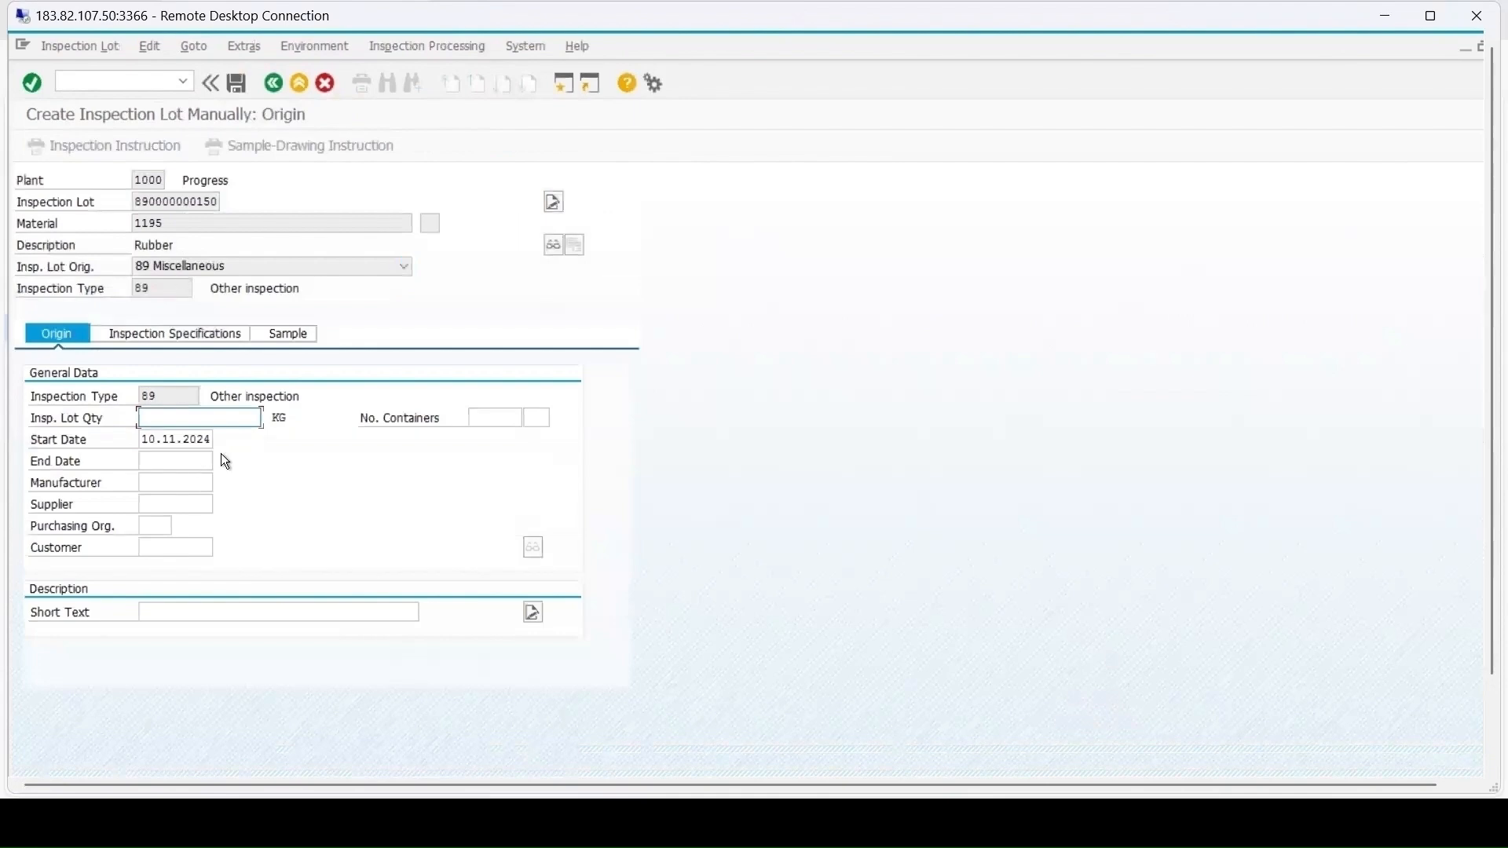
Step: Set the inspection lot quantity to 20 KG, check the calculated sample size, and save the lot
{"action": "type", "text": "20"}
{"action": "key", "text": "Return"}
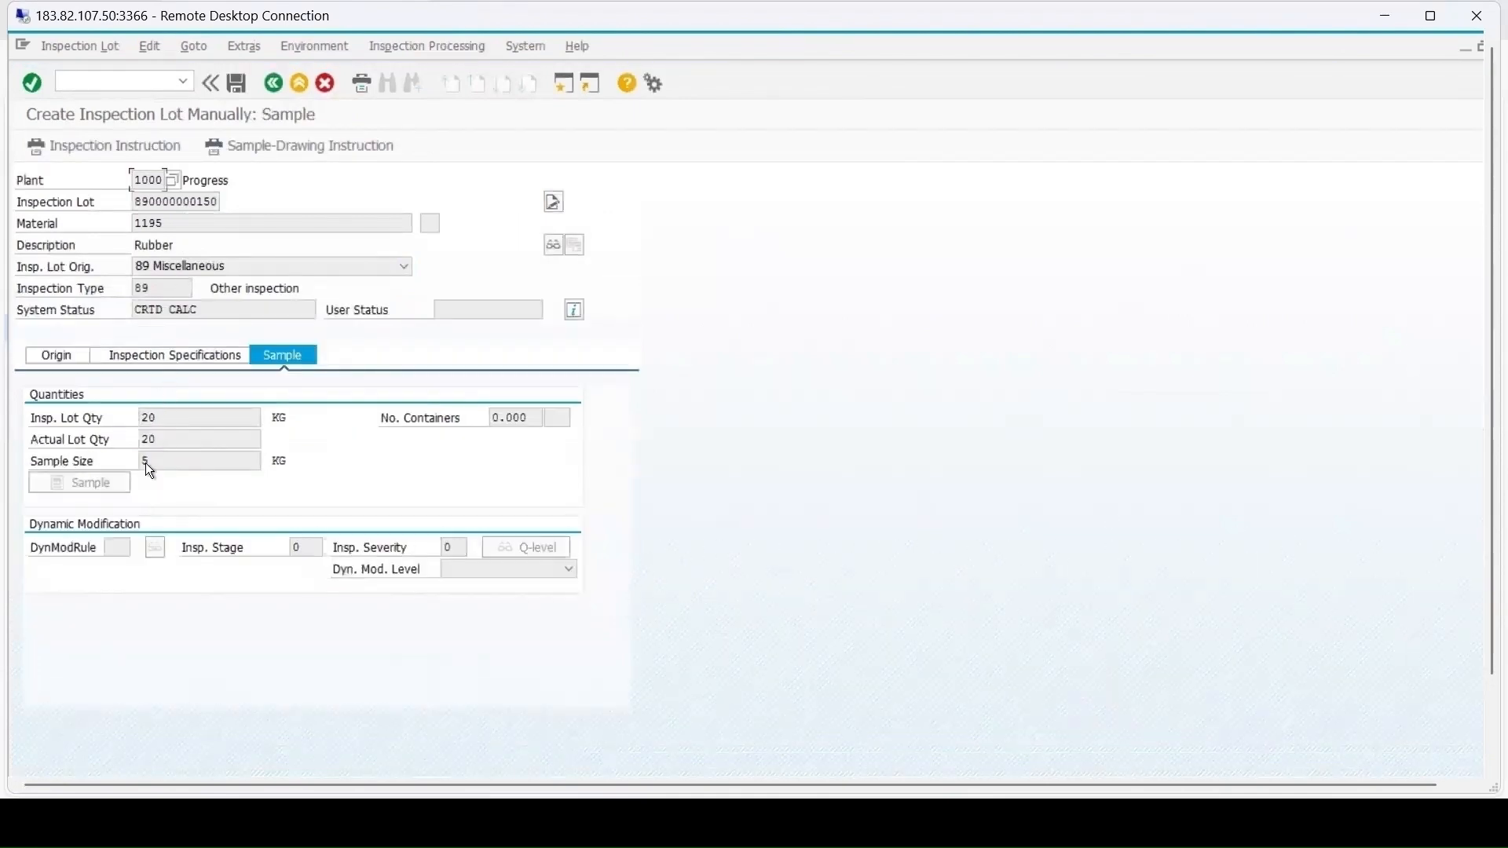
{"action": "double_click", "coordinate": [144, 463]}
{"action": "double_click", "coordinate": [152, 418]}
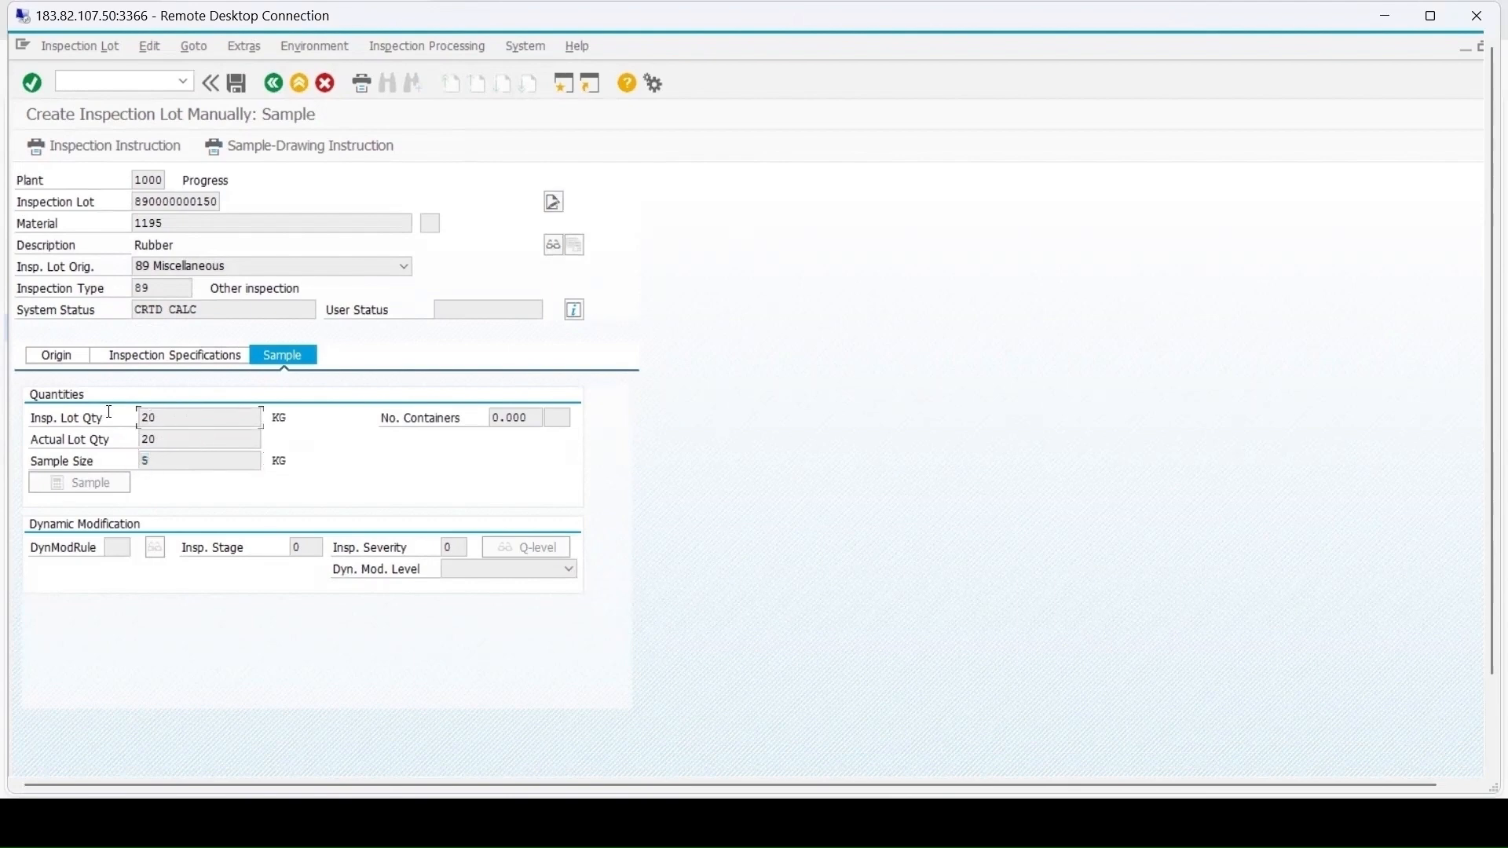
{"action": "left_click", "coordinate": [238, 82]}
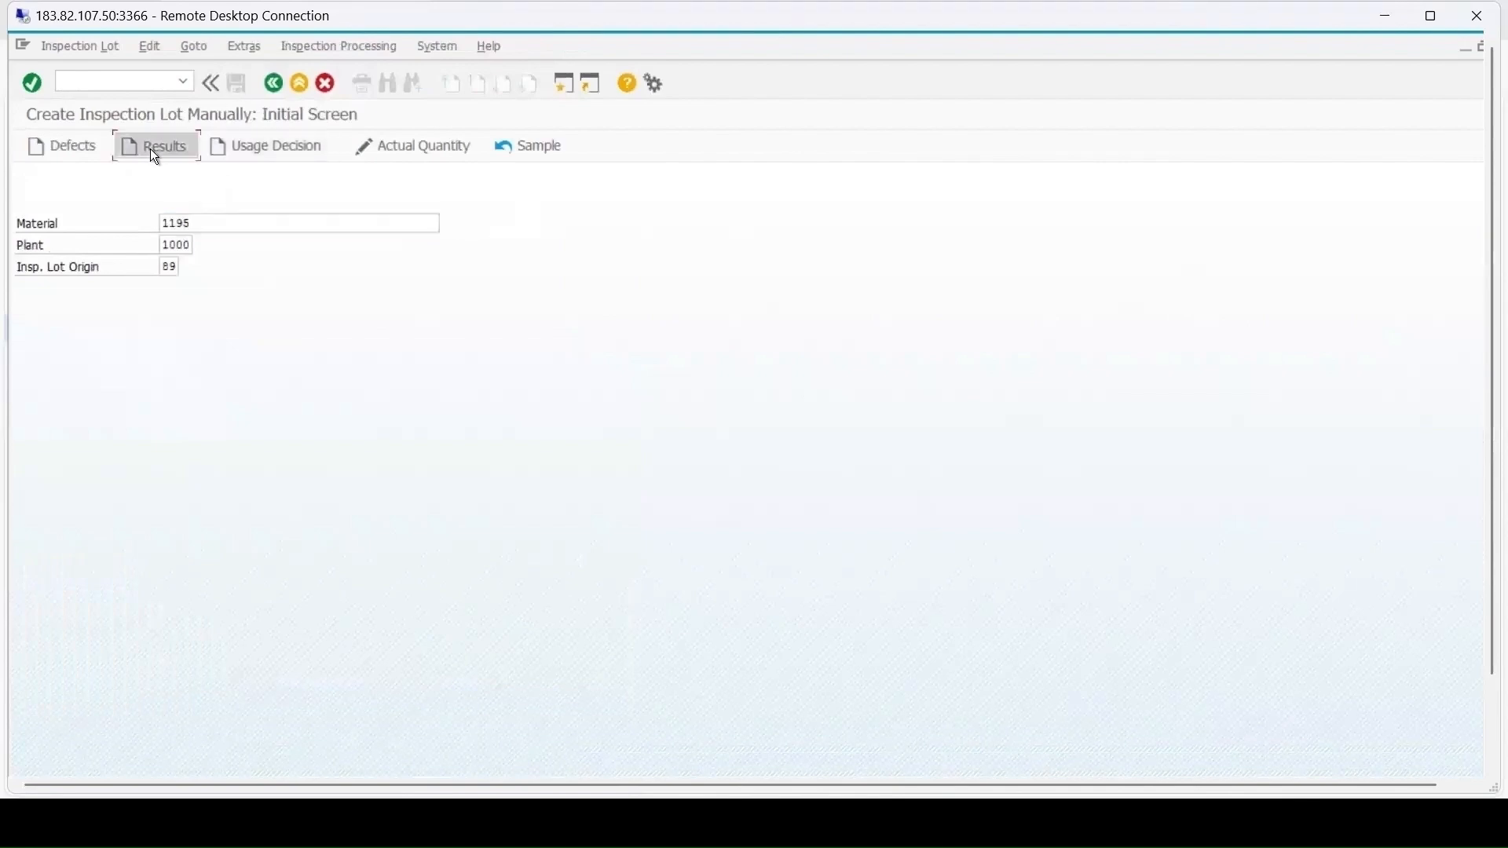
Step: Open results recording for the new inspection lot and expand the single-result rows of characteristic PH
{"action": "left_click", "coordinate": [152, 147]}
{"action": "key", "text": "Return"}
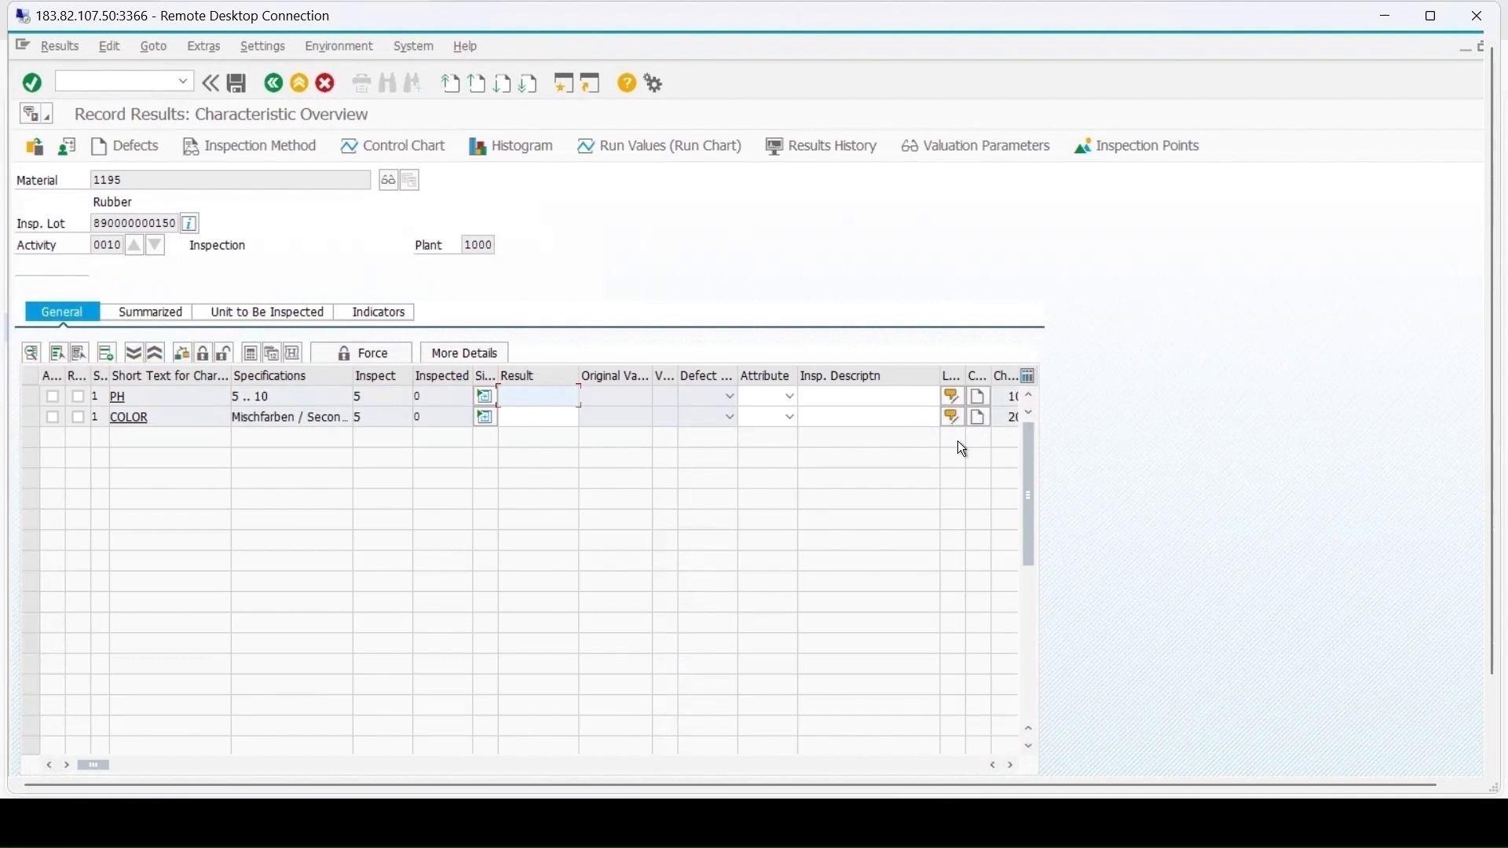
{"action": "left_click", "coordinate": [479, 396]}
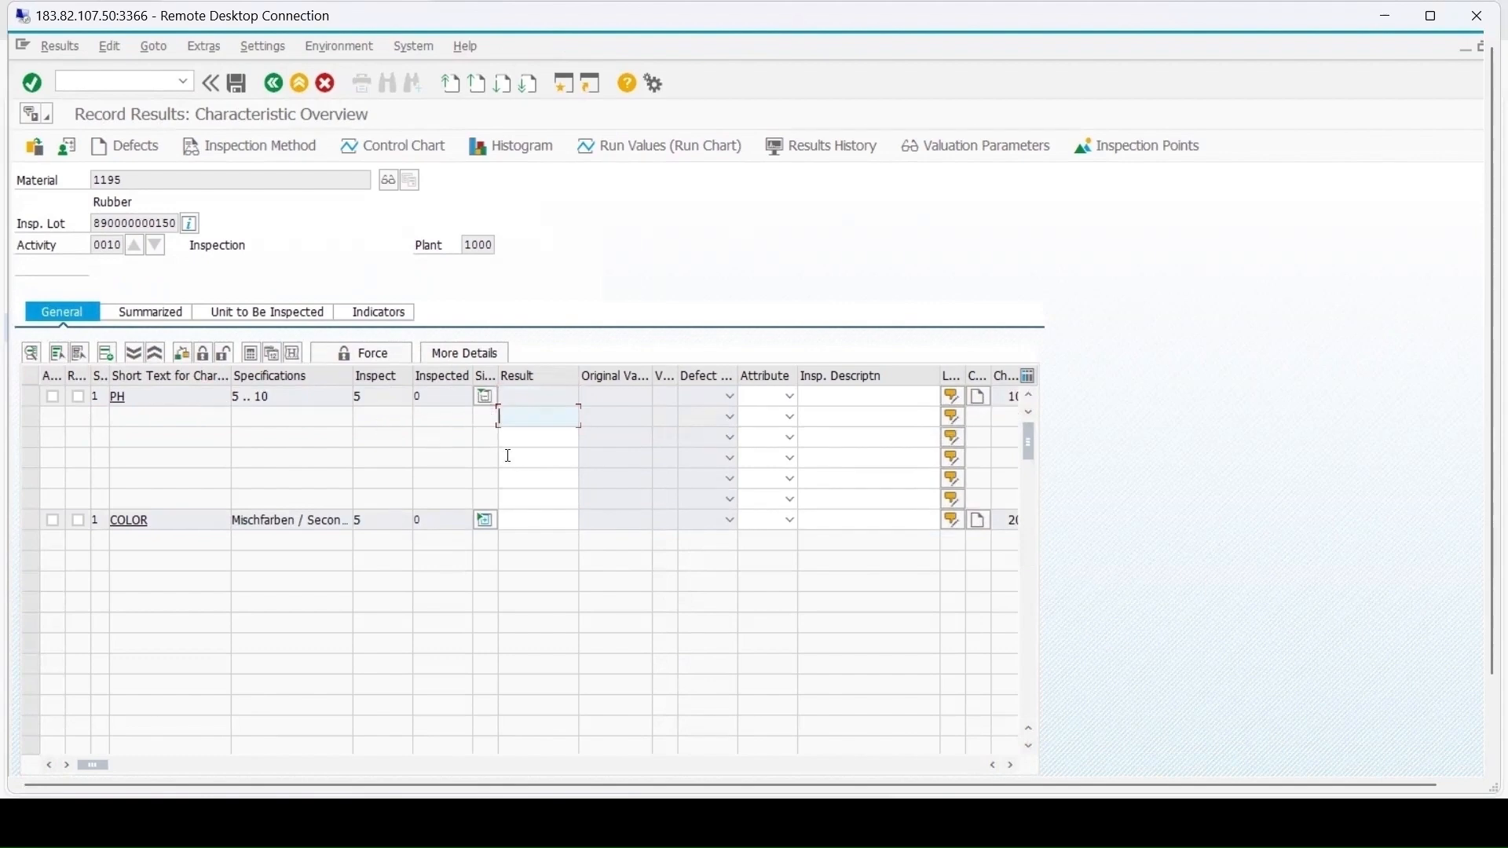
Step: Record the five single results 5, 5, 6, 11 and 12 for characteristic PH
{"action": "type", "text": "5"}
{"action": "left_click", "coordinate": [524, 442]}
{"action": "type", "text": "5"}
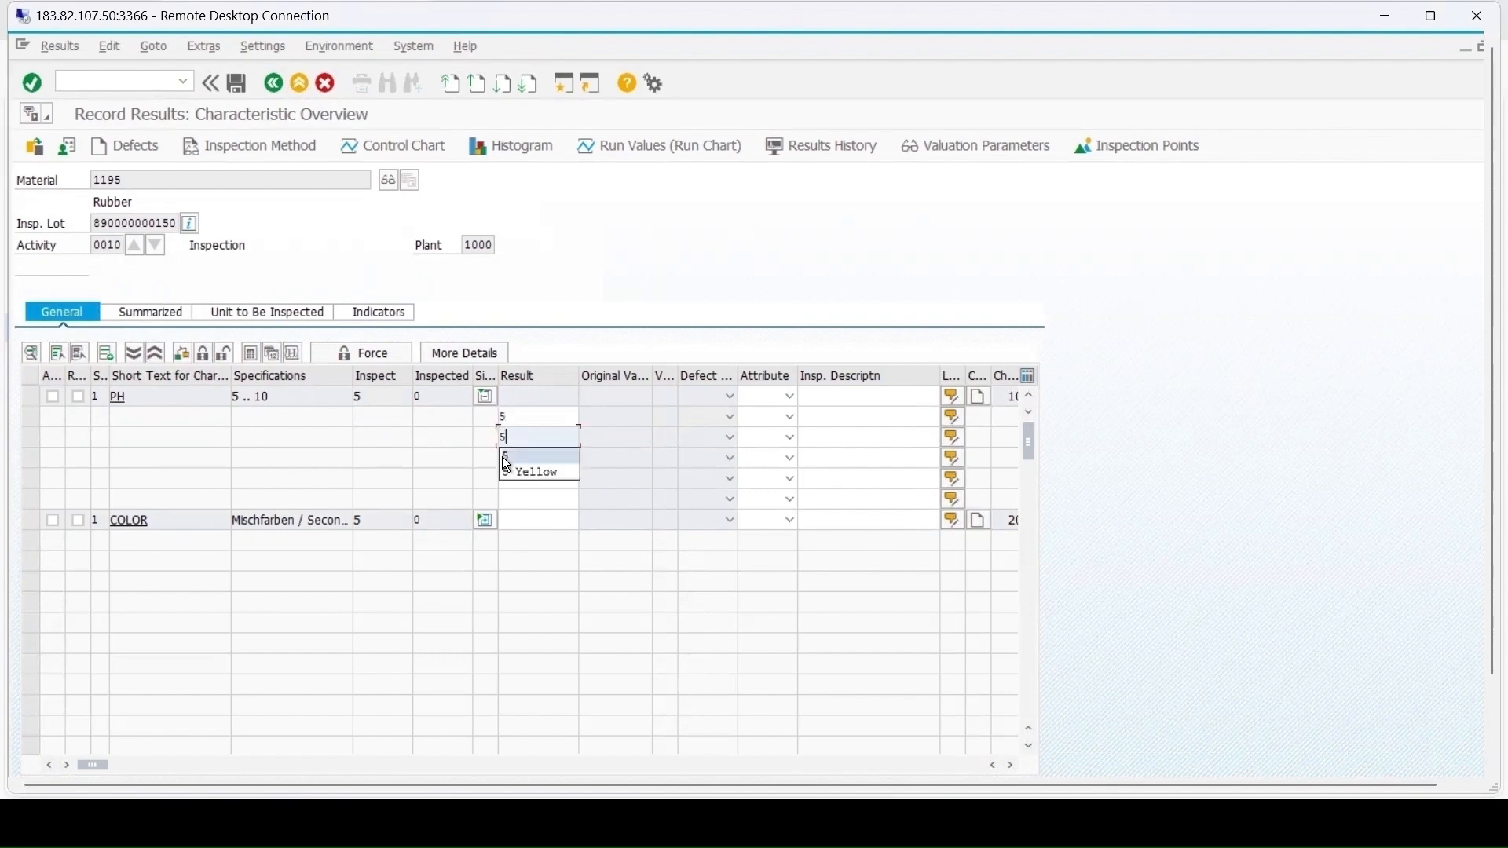
{"action": "left_click", "coordinate": [515, 446]}
{"action": "key", "text": "Return"}
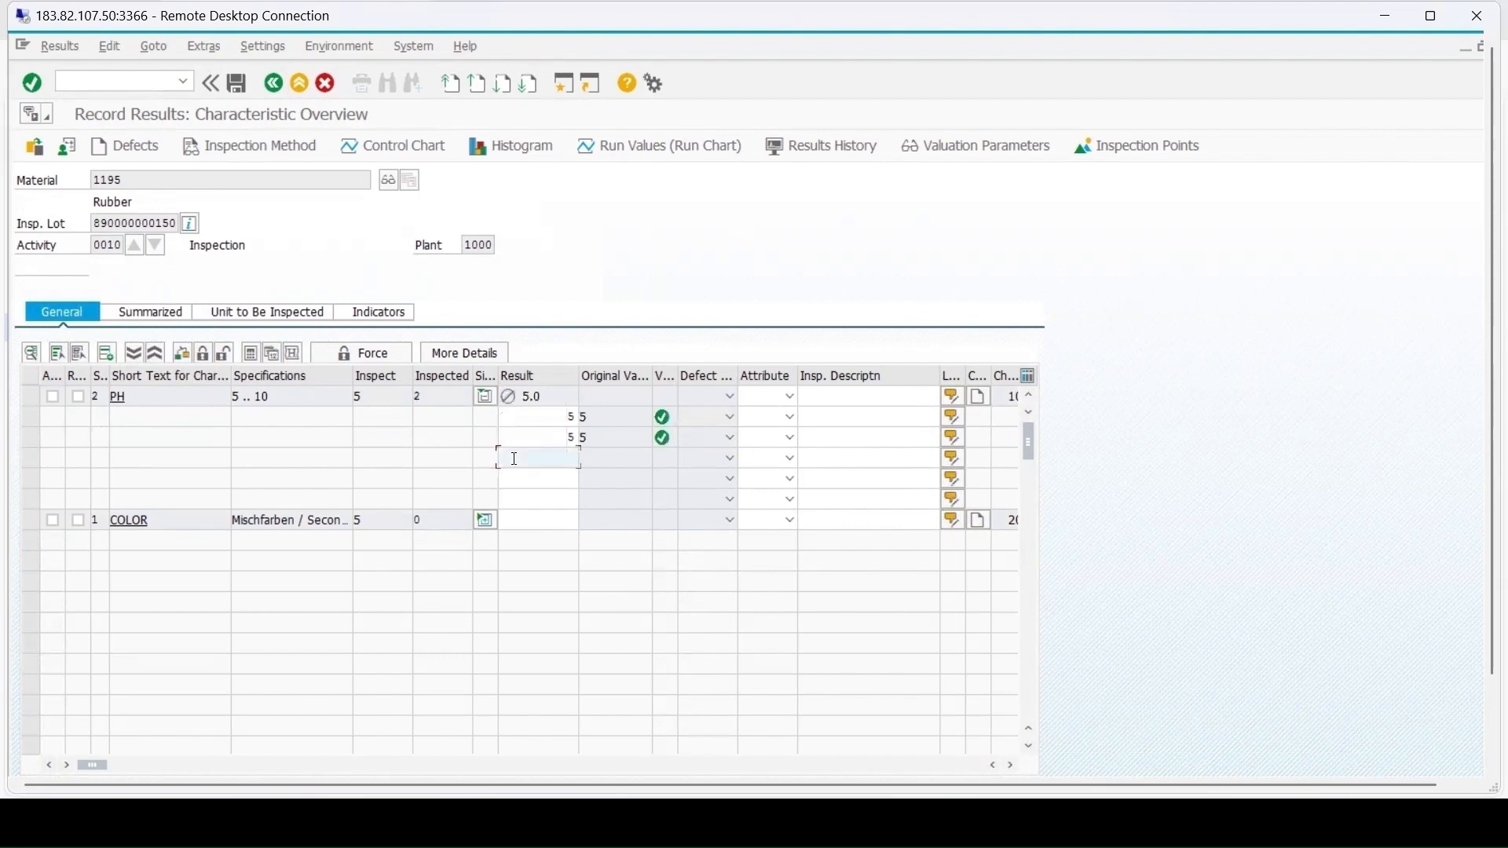
{"action": "type", "text": "6"}
{"action": "key", "text": "Return"}
{"action": "type", "text": "11"}
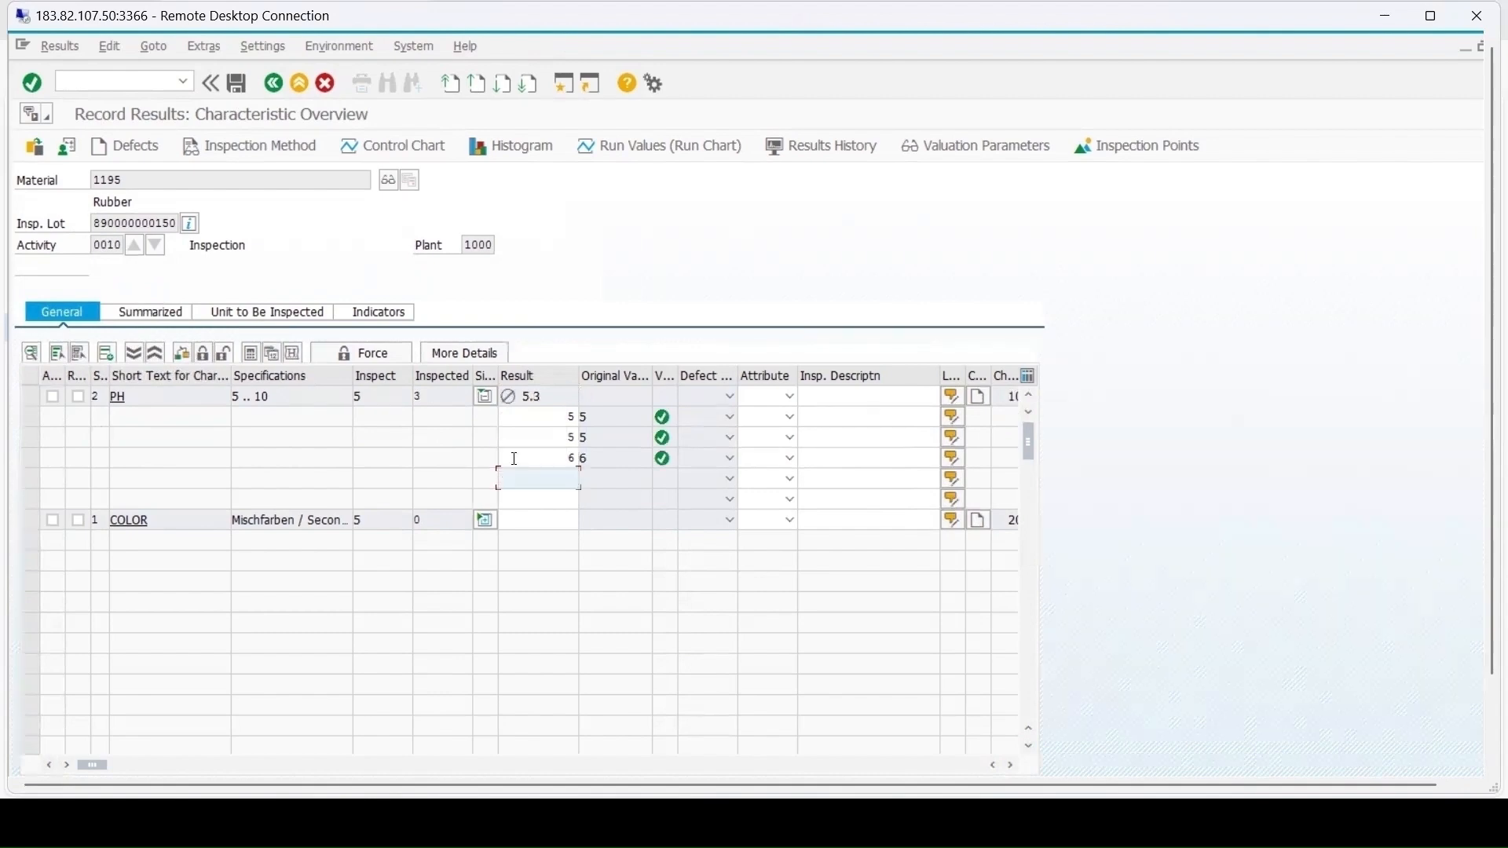
{"action": "key", "text": "Return"}
{"action": "type", "text": "12"}
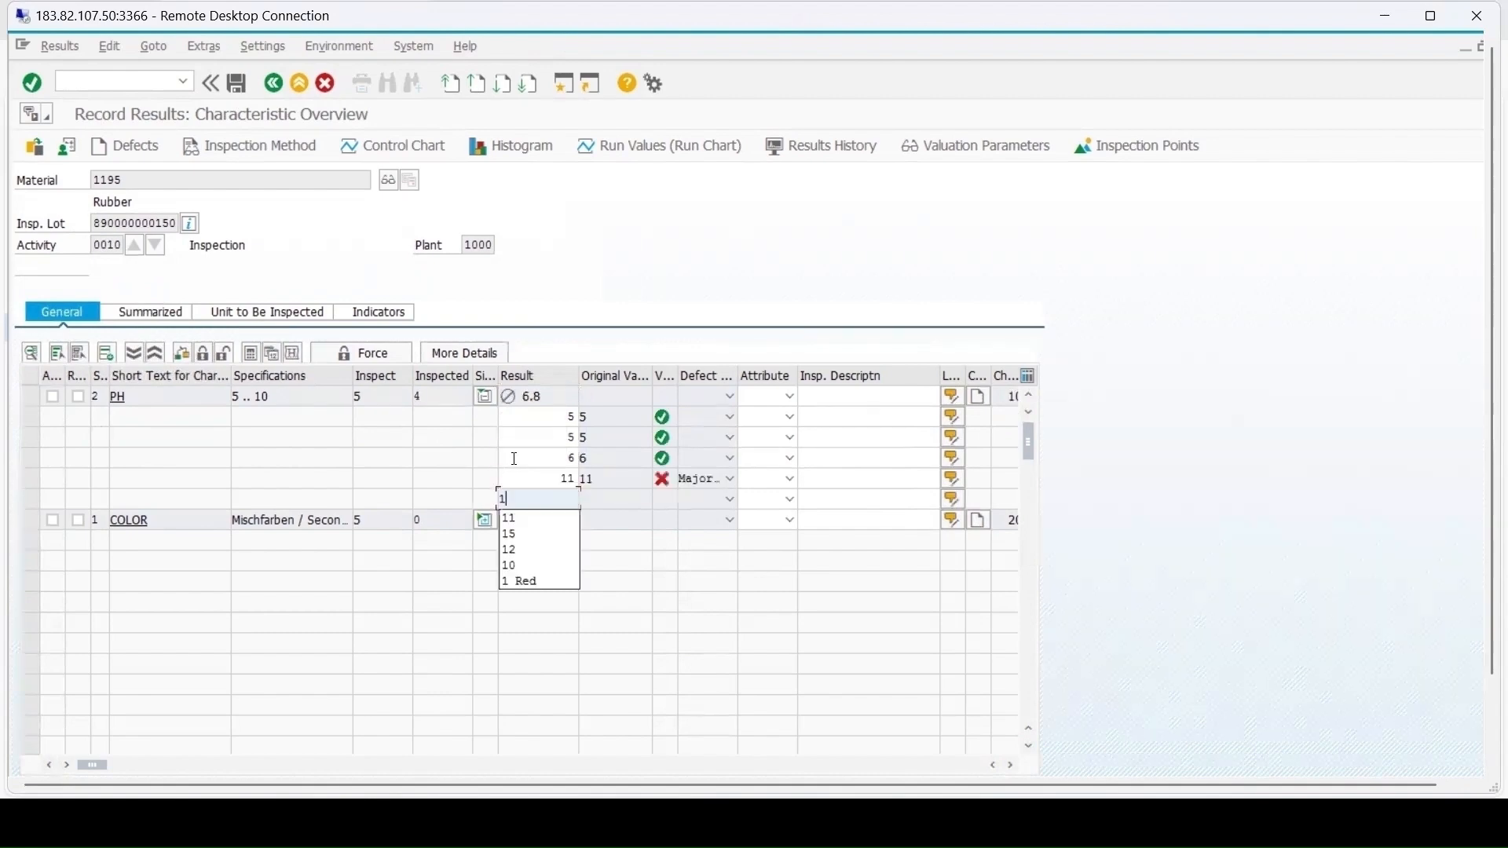
{"action": "key", "text": "Return"}
Step: Expand characteristic COLOR and record its five single results from the catalog as Red, Orange, Gray, Black and Red
{"action": "left_click", "coordinate": [484, 520]}
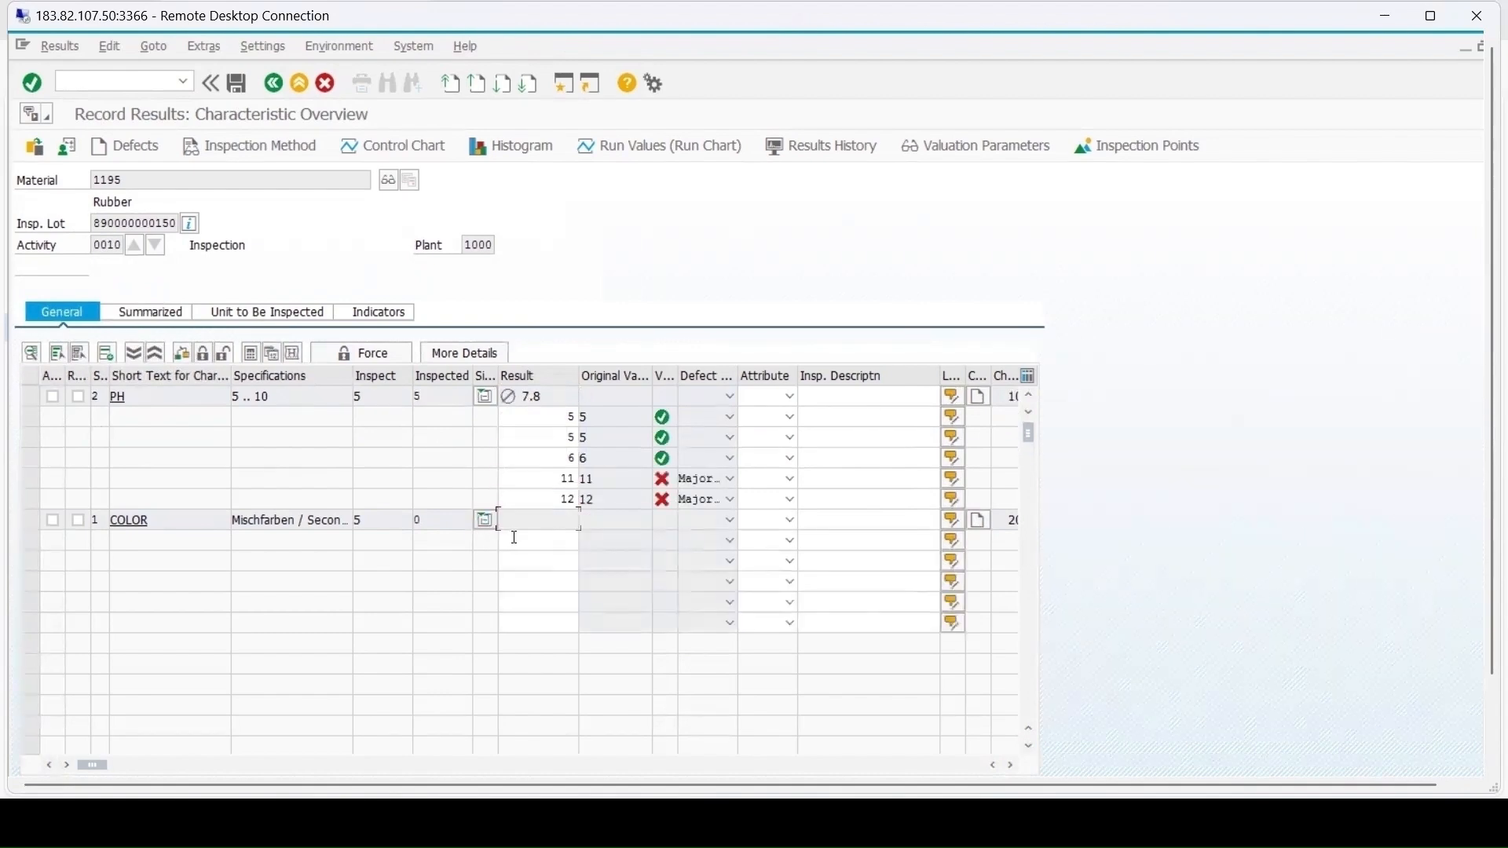
{"action": "left_click", "coordinate": [586, 541]}
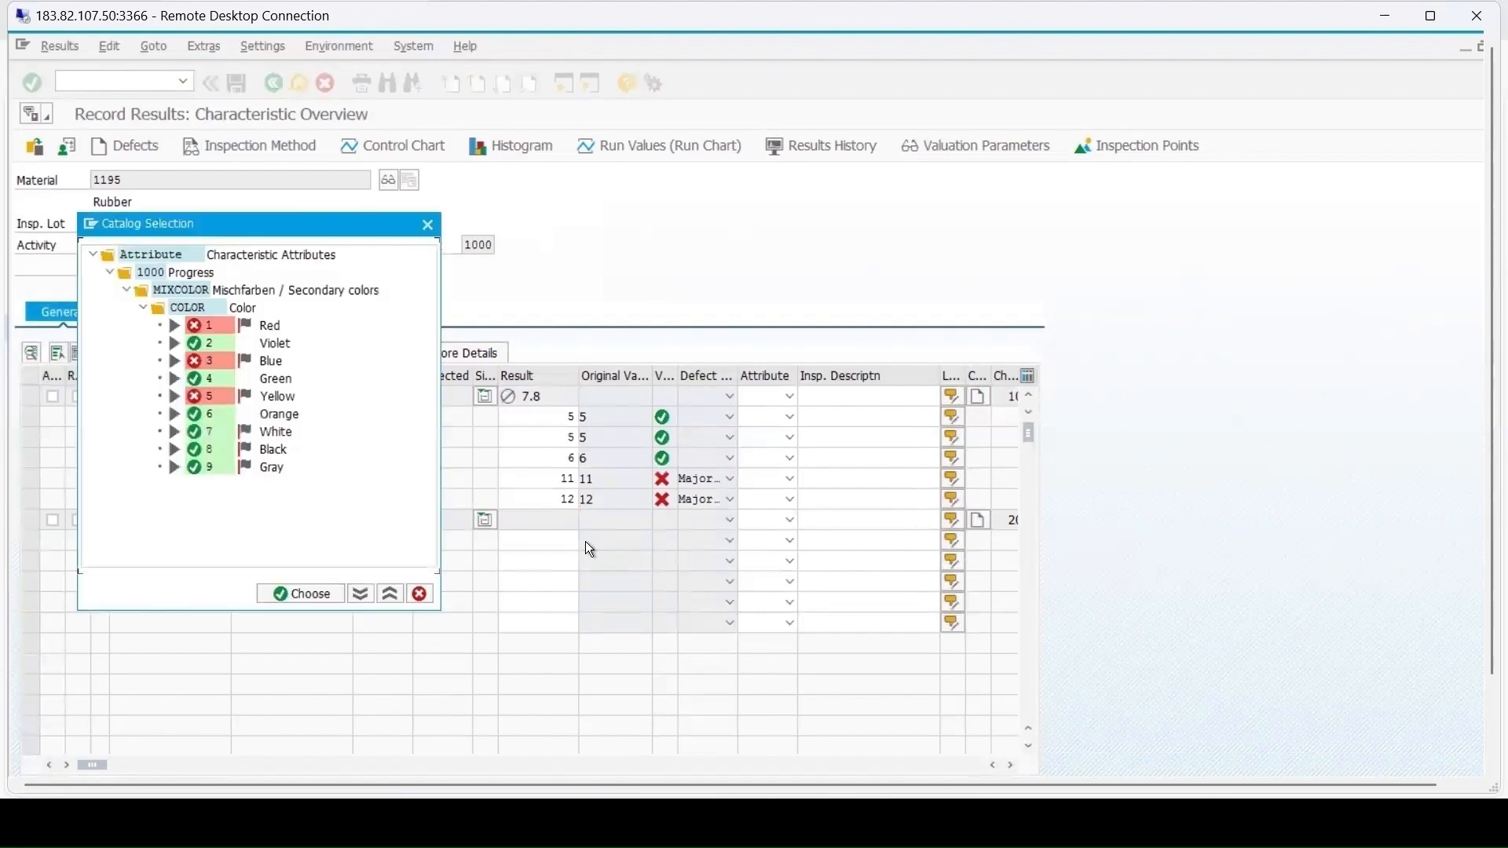
{"action": "double_click", "coordinate": [199, 326]}
{"action": "double_click", "coordinate": [253, 414]}
{"action": "left_click", "coordinate": [548, 584]}
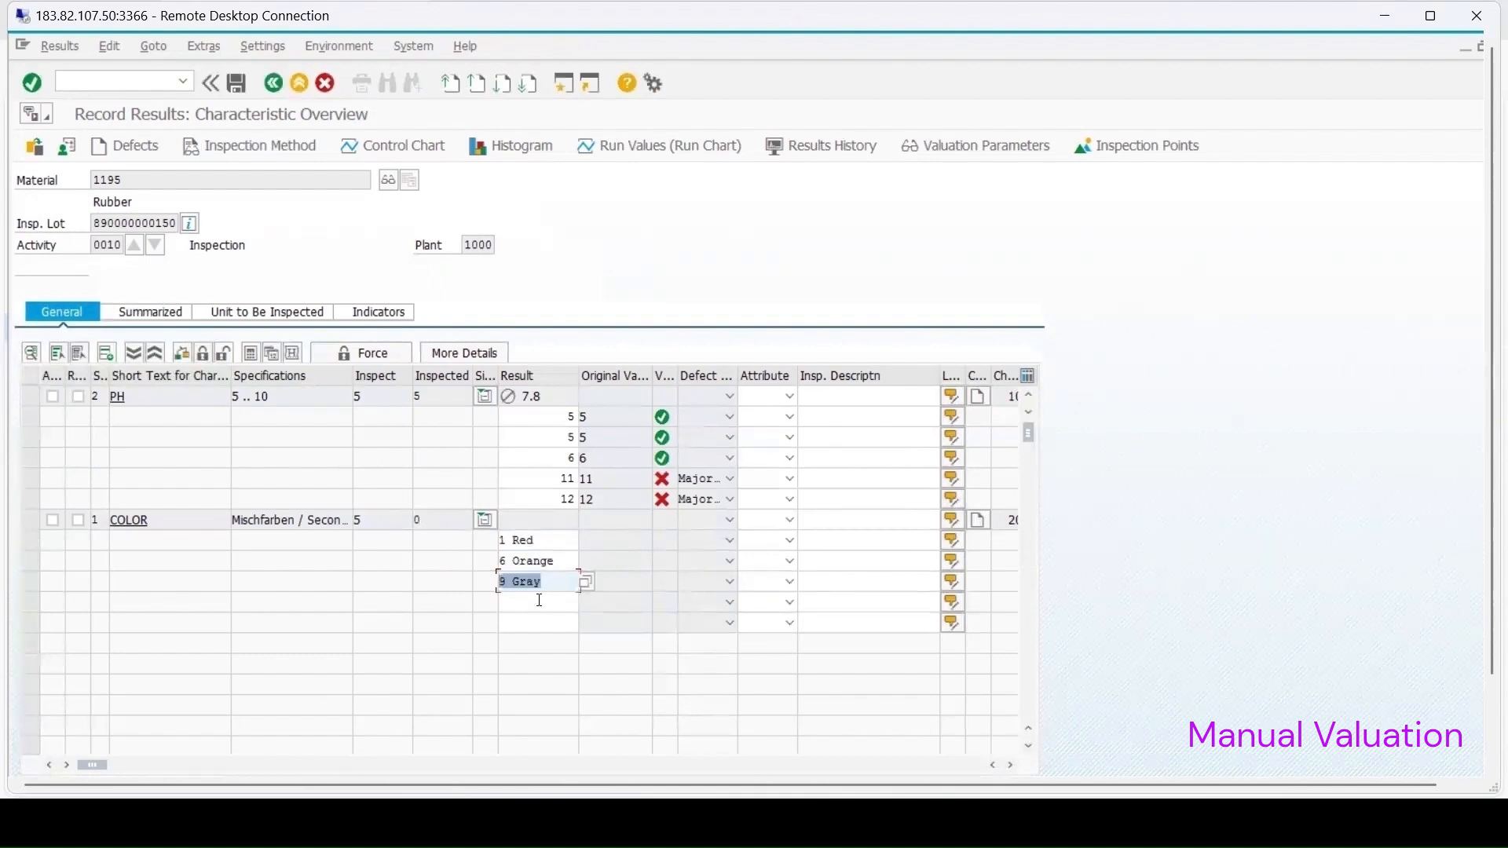
{"action": "left_click", "coordinate": [539, 601]}
{"action": "left_click", "coordinate": [584, 603]}
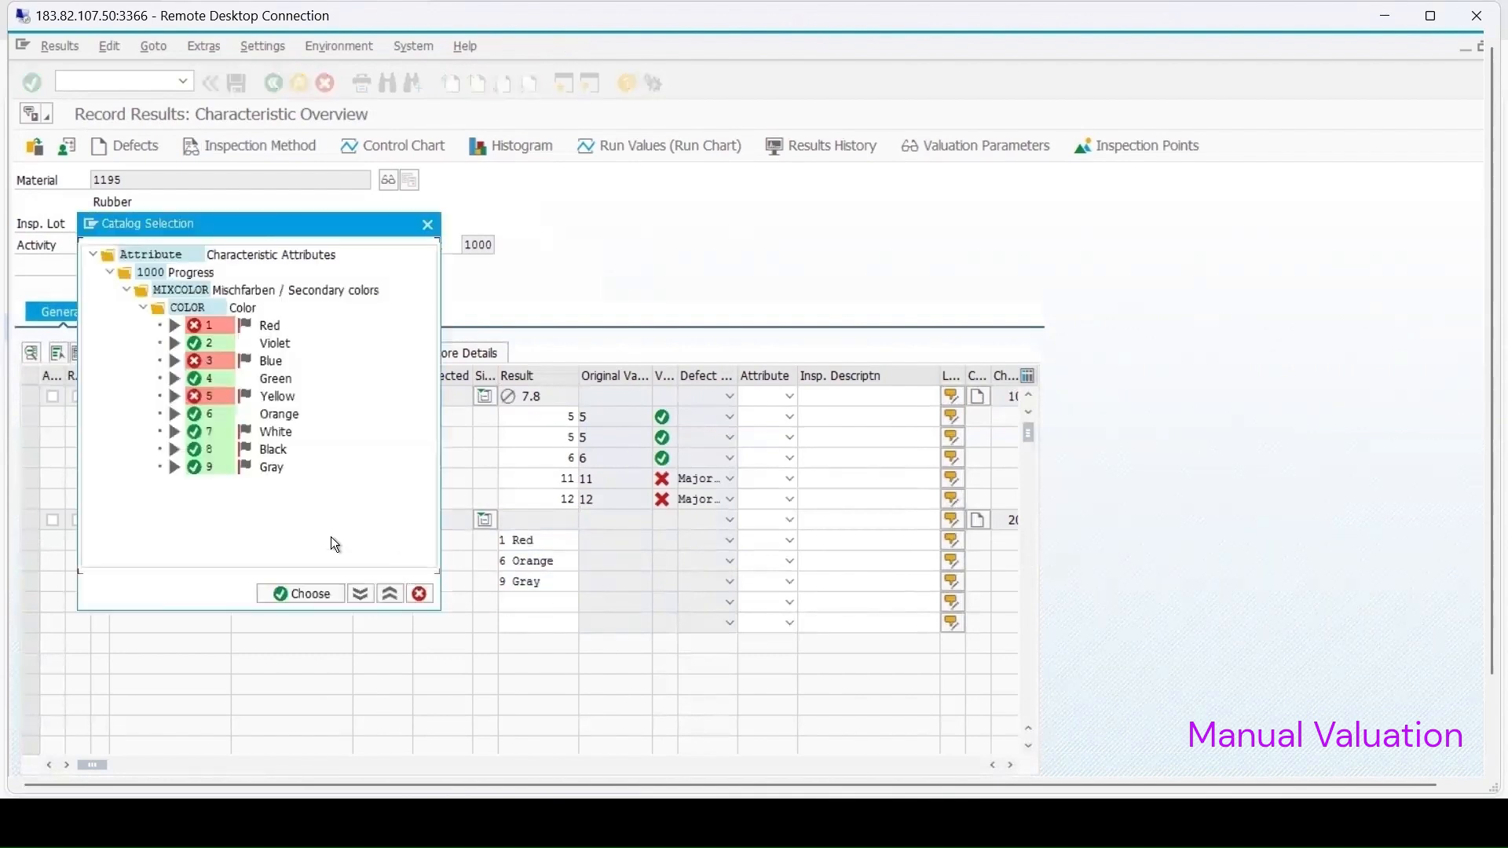
{"action": "double_click", "coordinate": [243, 447]}
{"action": "key", "text": "F4"}
{"action": "double_click", "coordinate": [187, 325]}
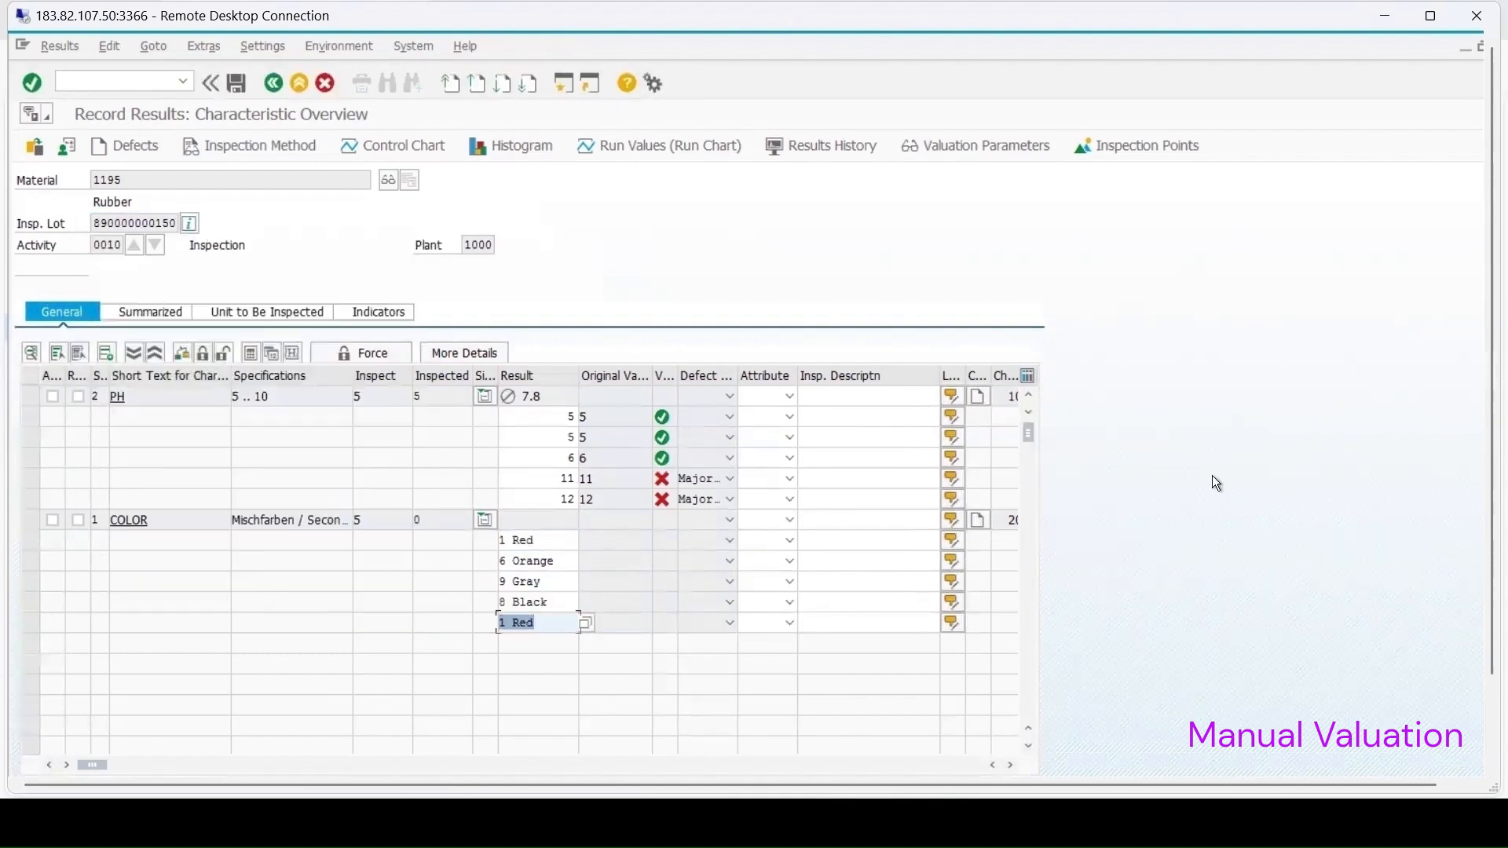
{"action": "key", "text": "Return"}
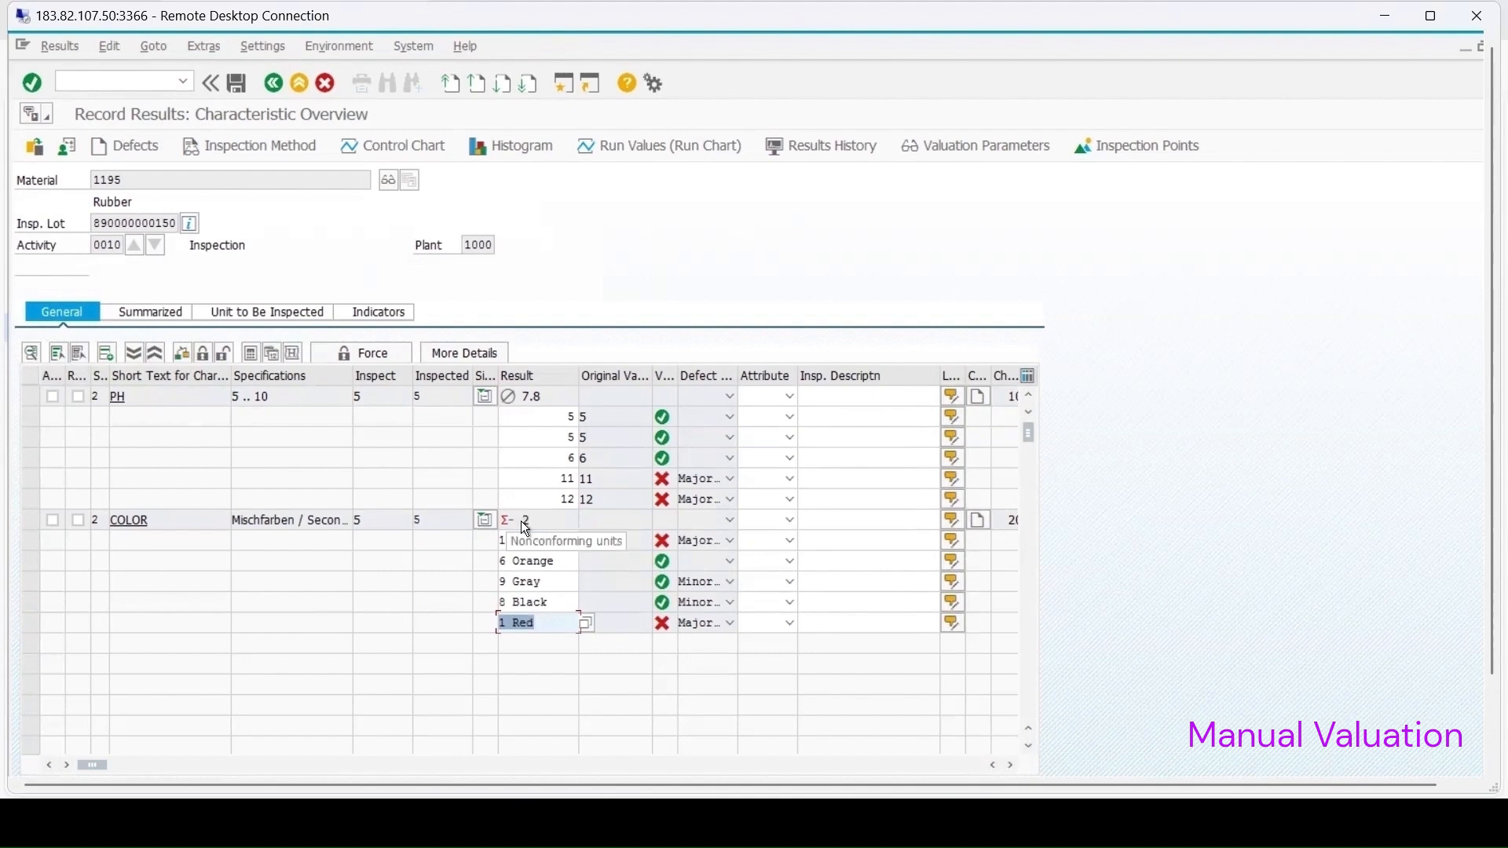
Step: Check the accepted and rejected color codes in the catalog for the first COLOR result
{"action": "left_click", "coordinate": [567, 540]}
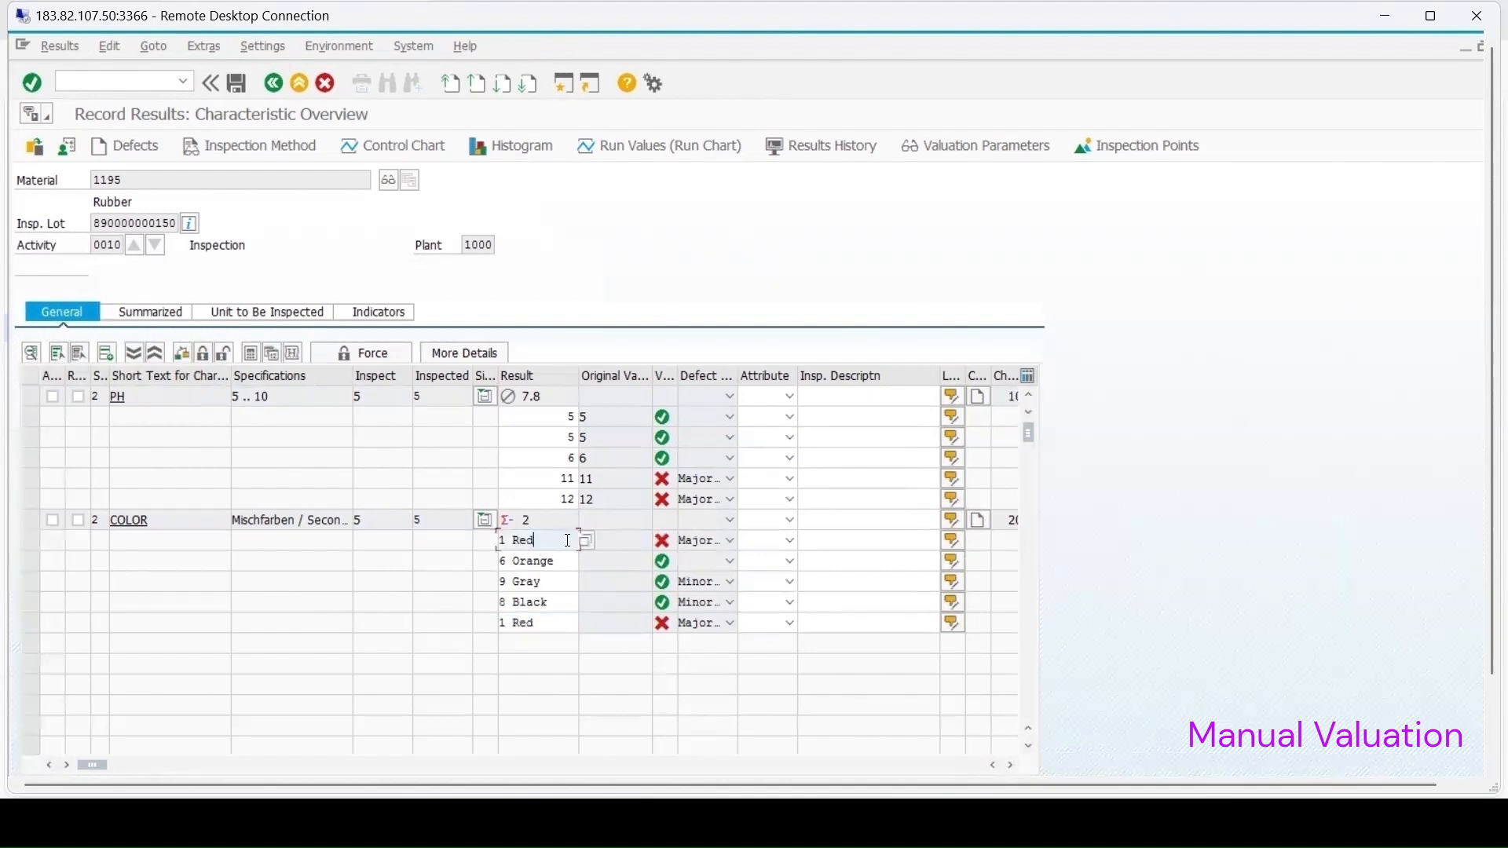
{"action": "key", "text": "F4"}
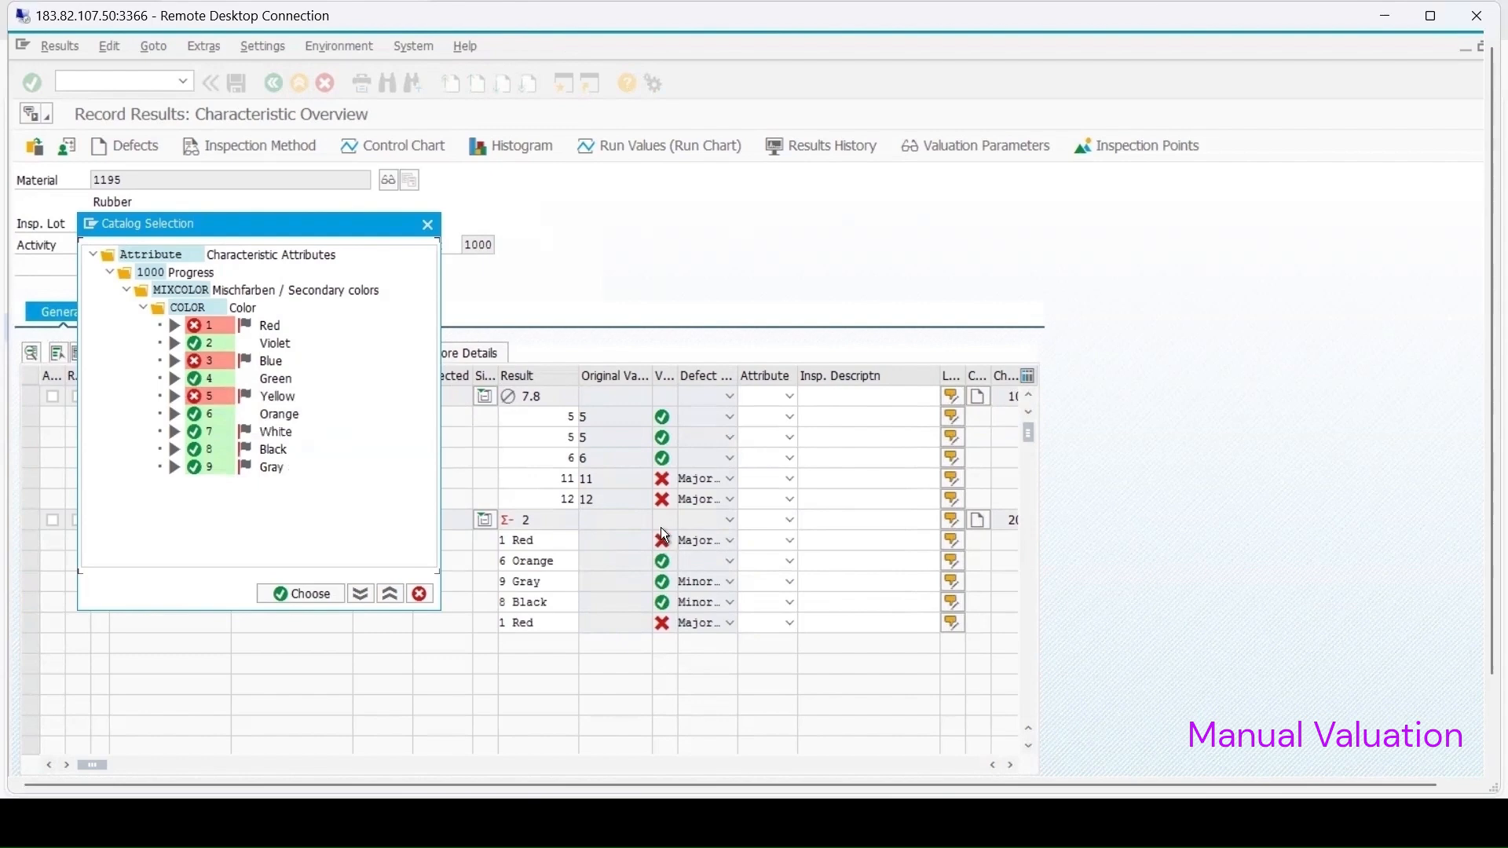
{"action": "key", "text": "Escape"}
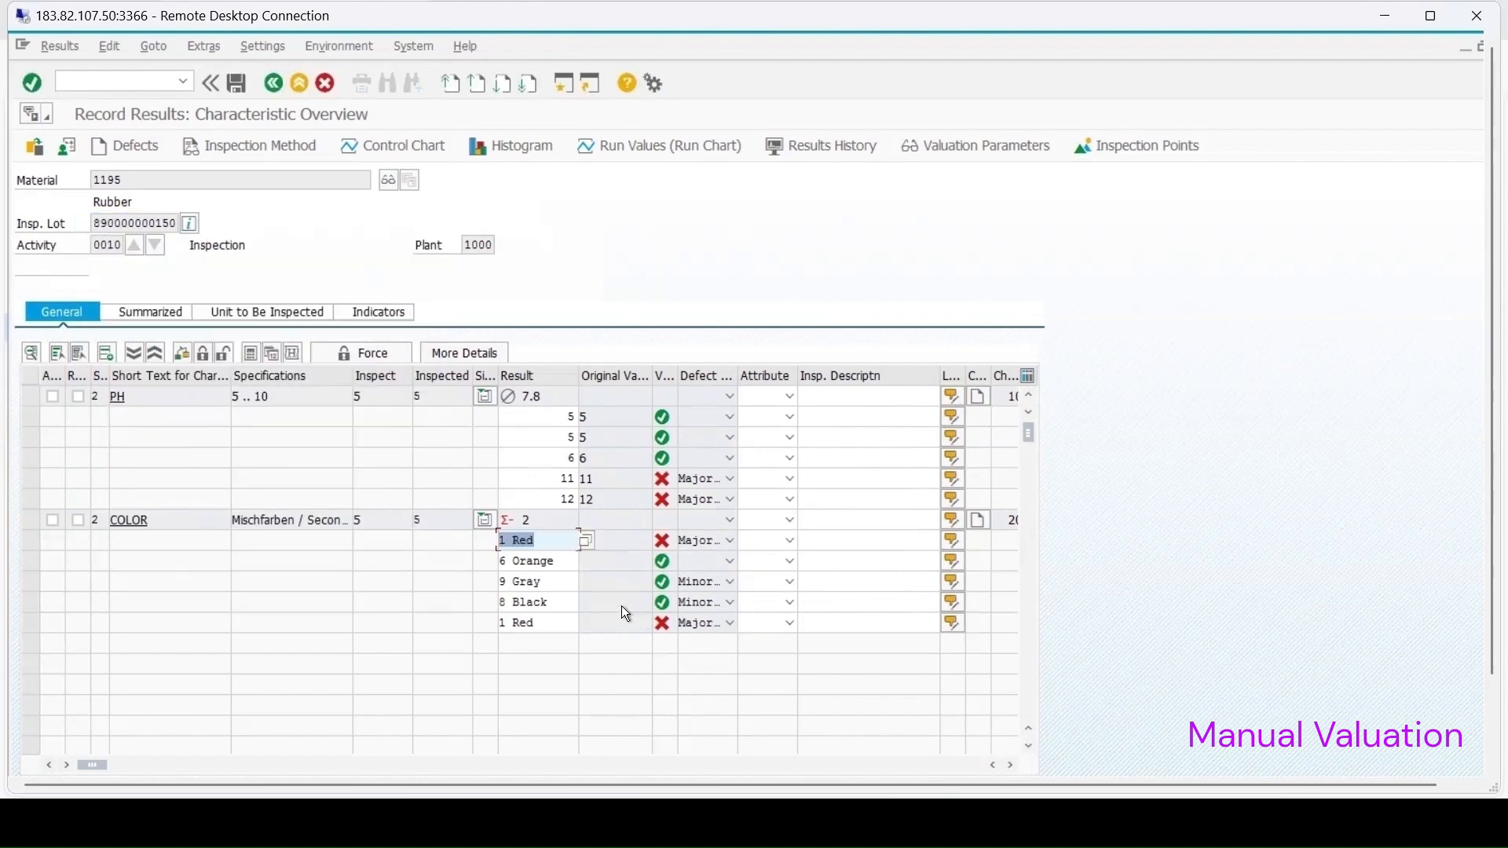
Step: Close both characteristics together and manually valuate PH as Accept
{"action": "left_click", "coordinate": [57, 353]}
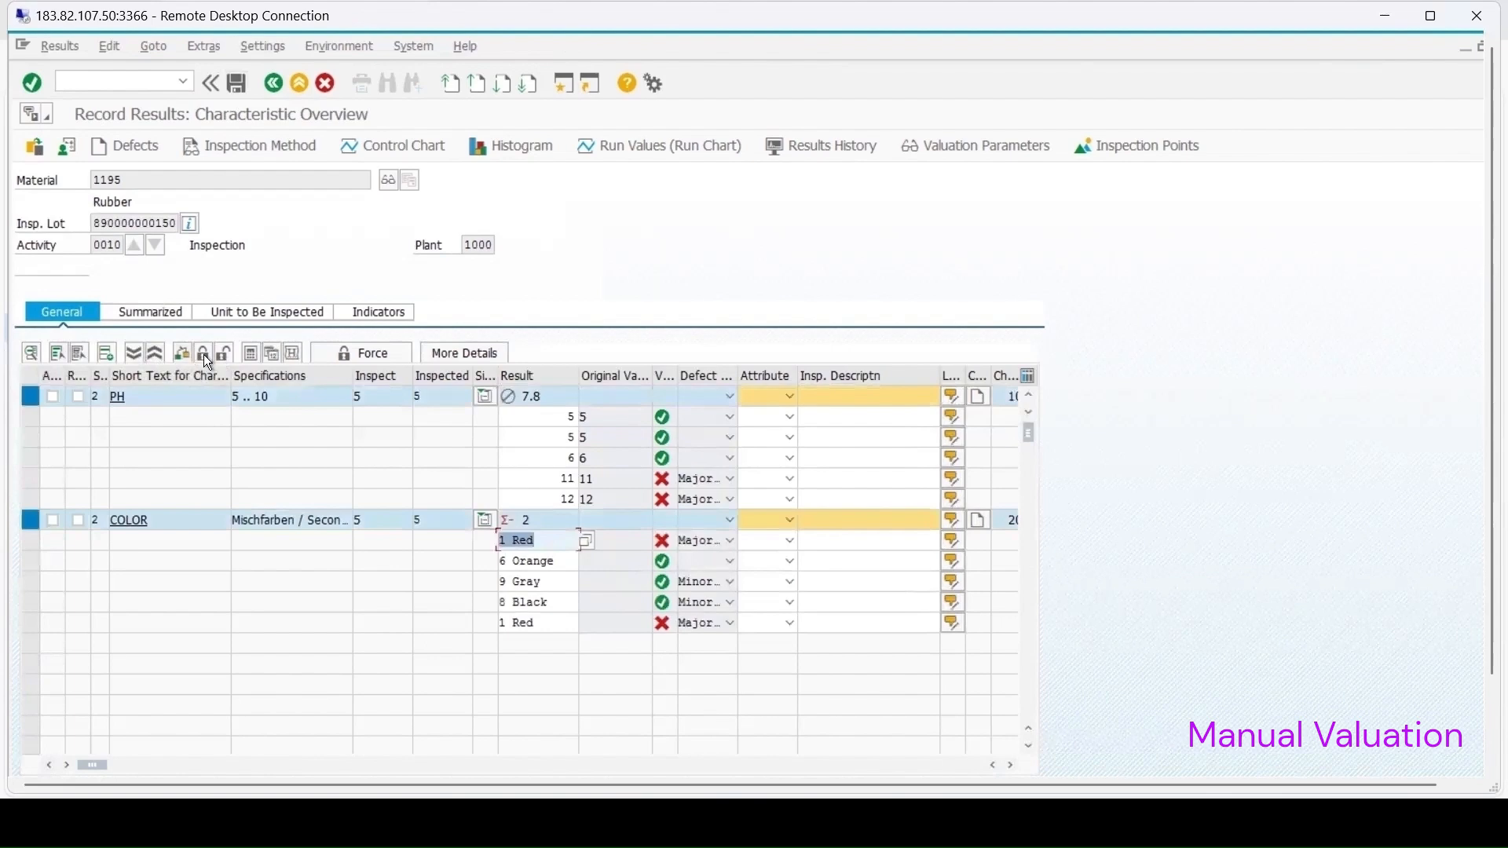
{"action": "left_click", "coordinate": [205, 355]}
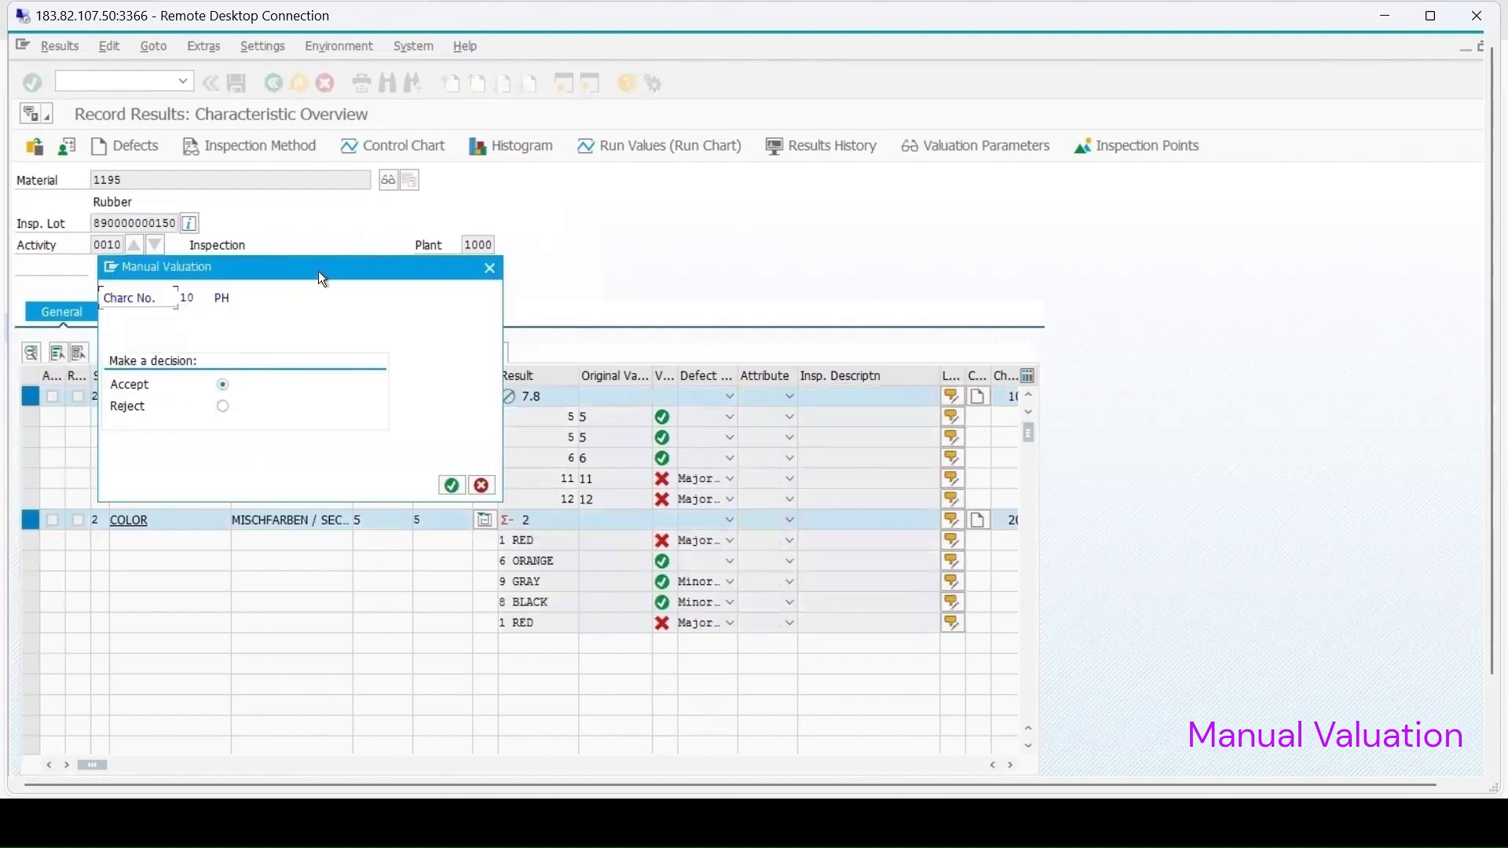
{"action": "left_click_drag", "start_coordinate": [318, 271], "coordinate": [658, 291]}
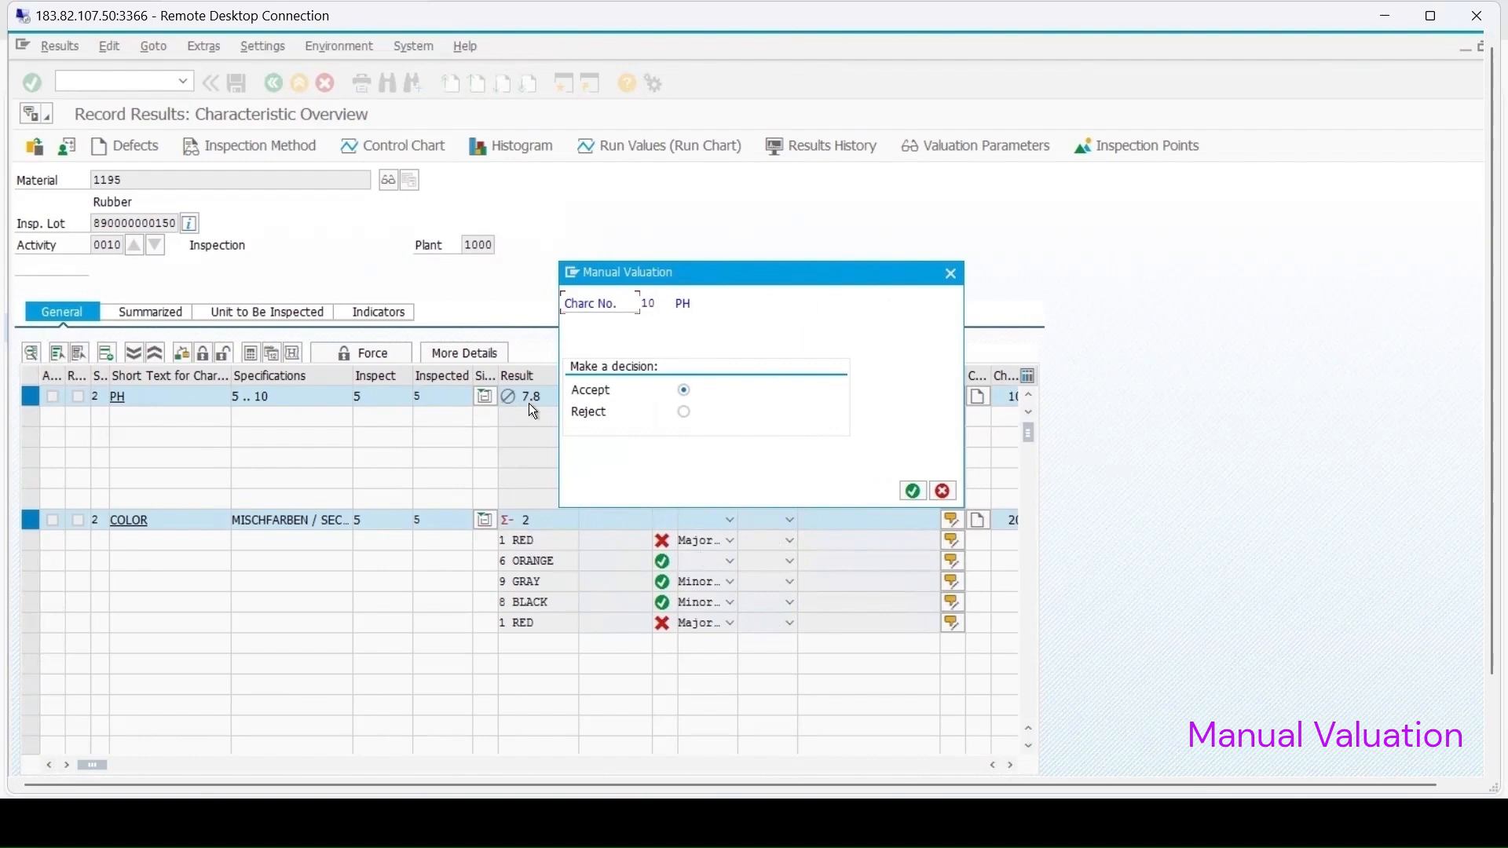
{"action": "left_click_drag", "start_coordinate": [728, 267], "coordinate": [1137, 220]}
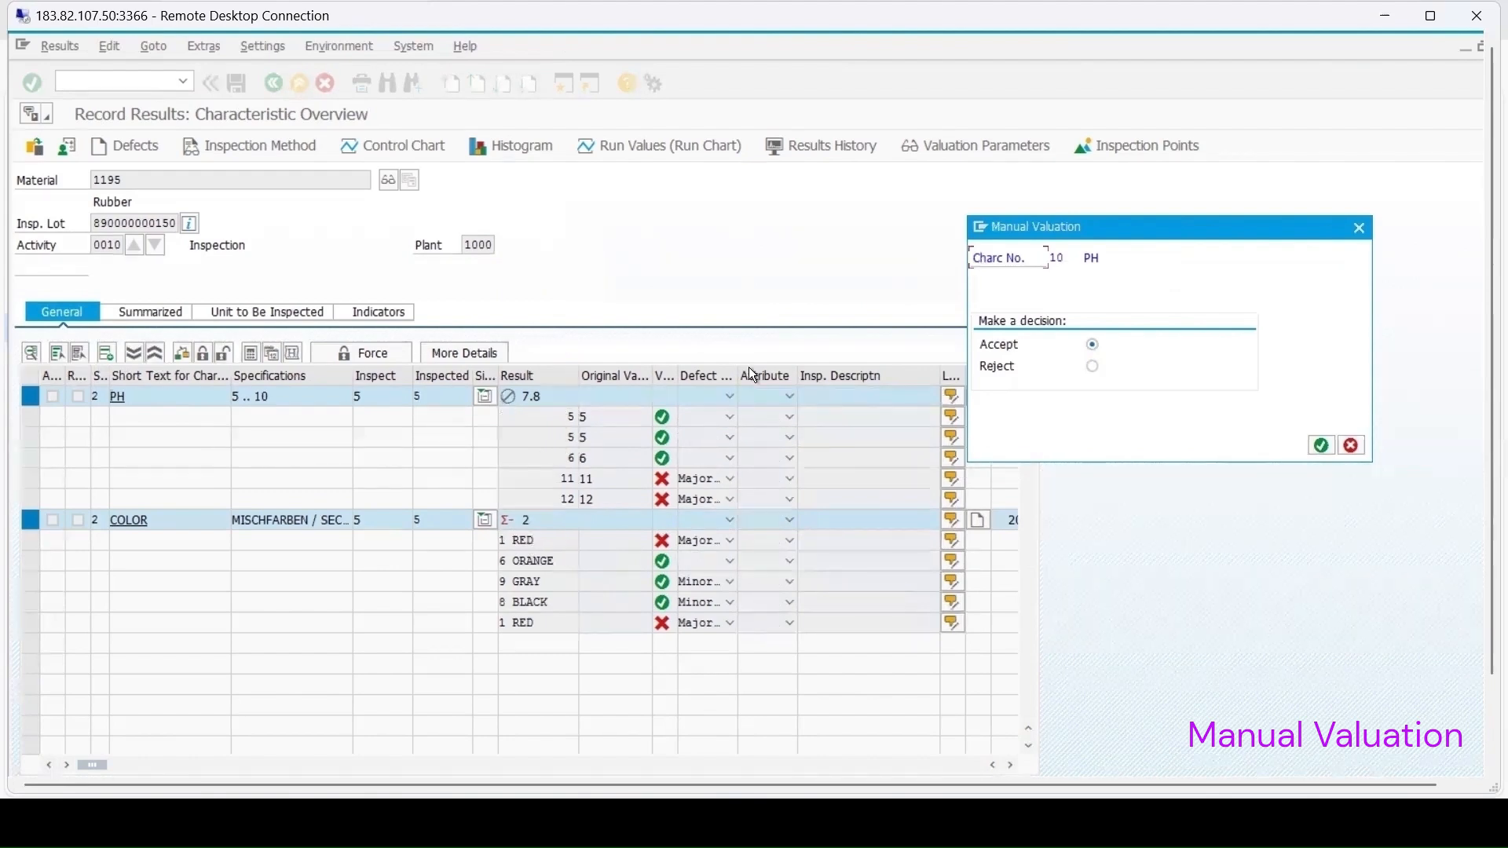
{"action": "left_click_drag", "start_coordinate": [1119, 237], "coordinate": [854, 226]}
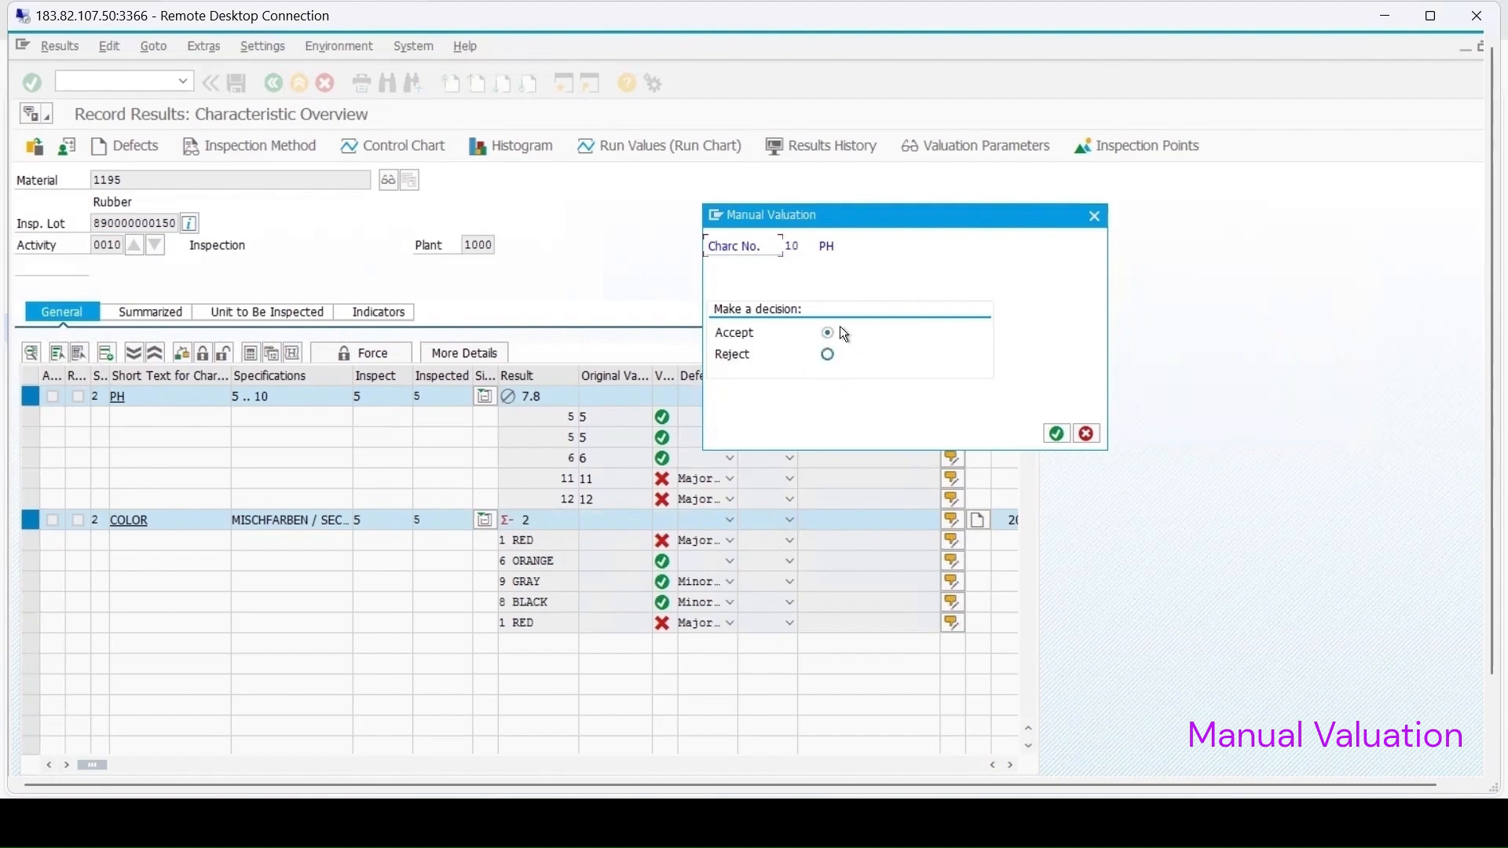
{"action": "left_click_drag", "start_coordinate": [878, 219], "coordinate": [1083, 176]}
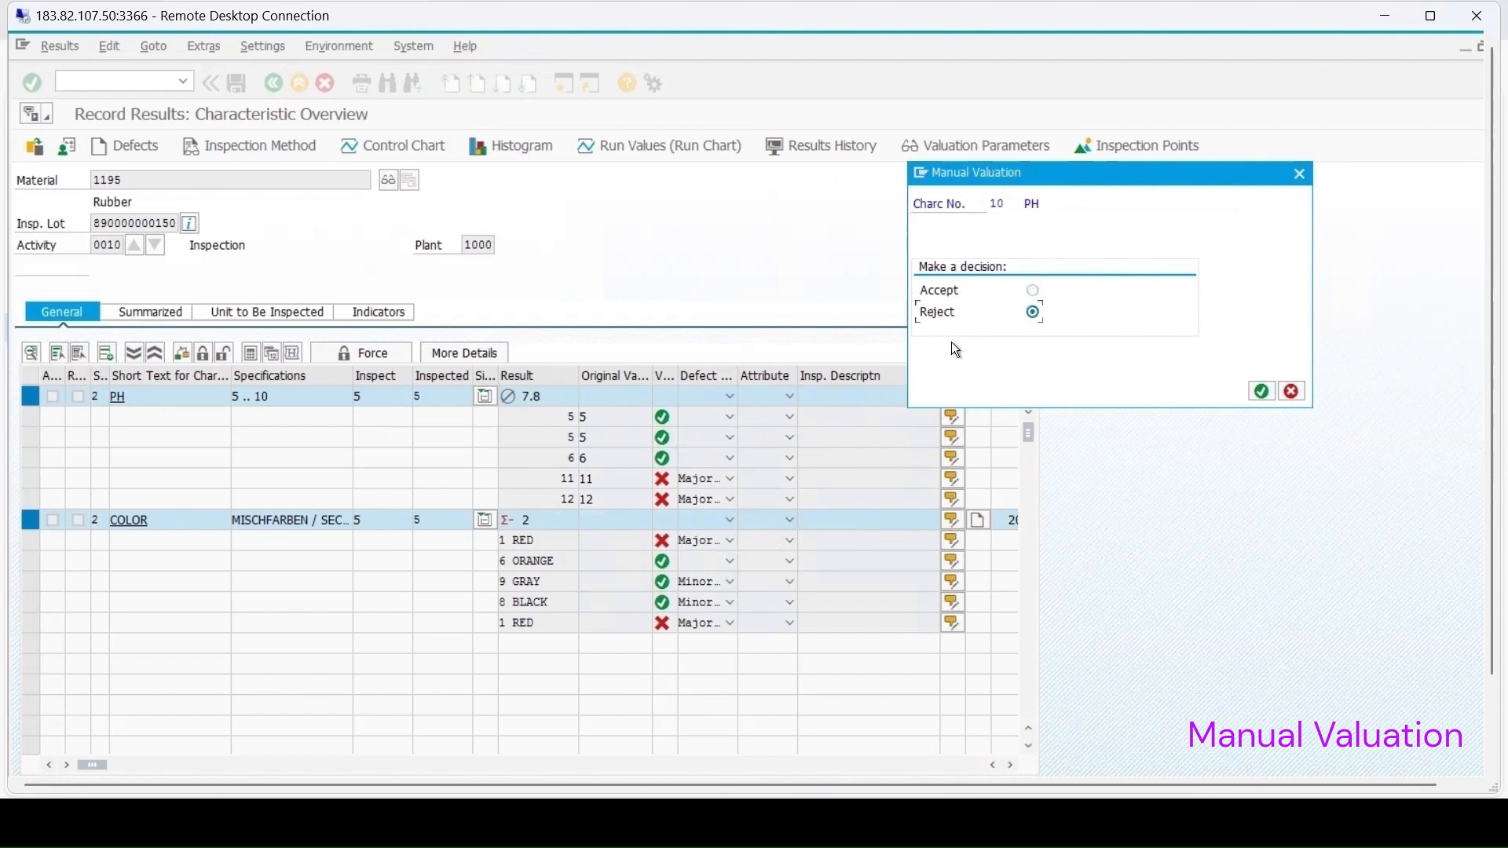
{"action": "left_click", "coordinate": [1033, 291]}
{"action": "left_click", "coordinate": [1262, 391]}
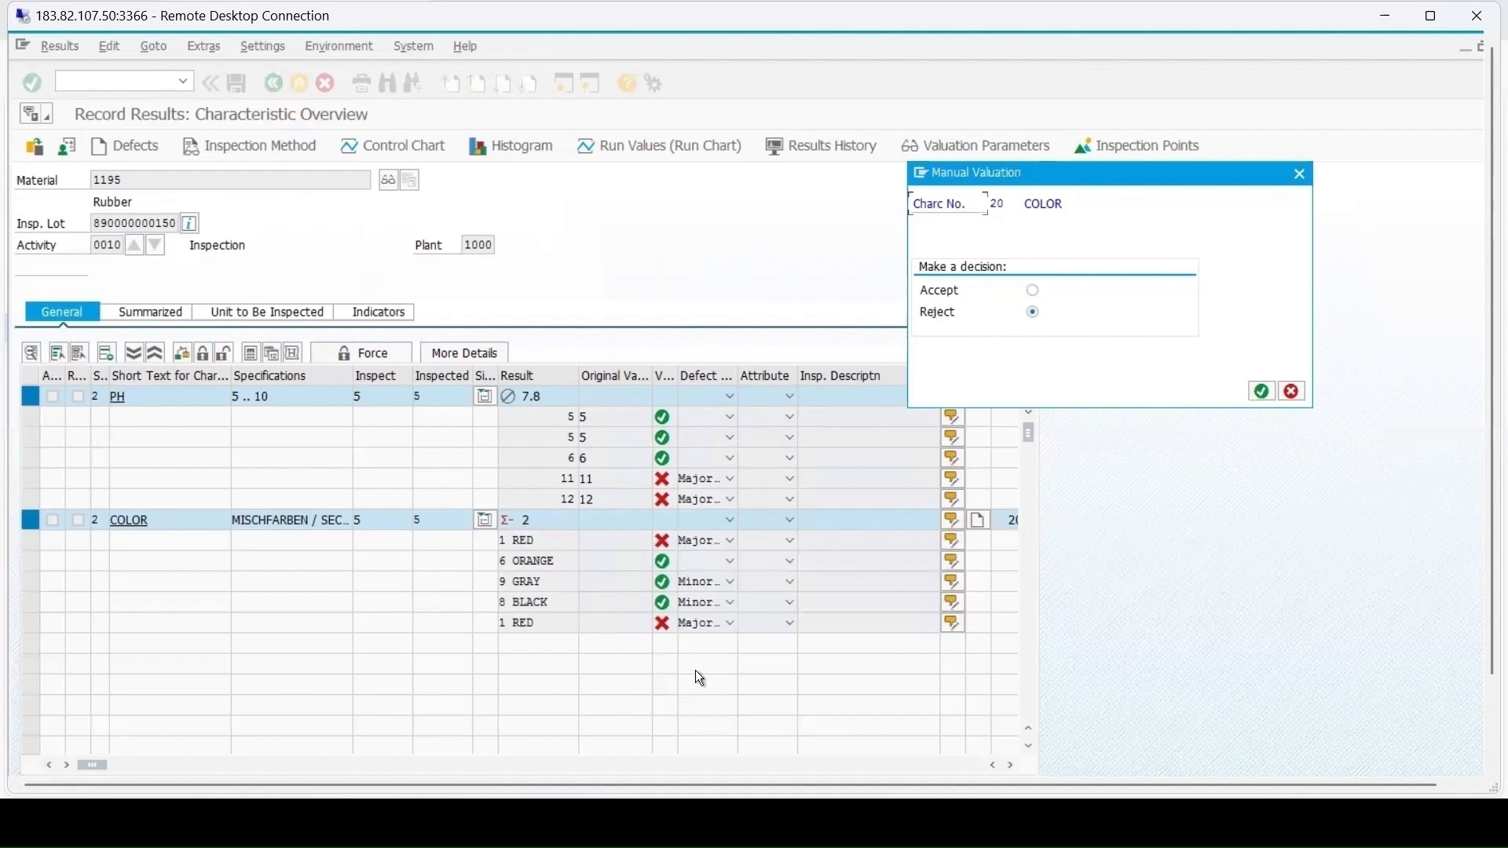
Step: Manually valuate characteristic COLOR as Accept and save the recorded results
{"action": "left_click", "coordinate": [1032, 289]}
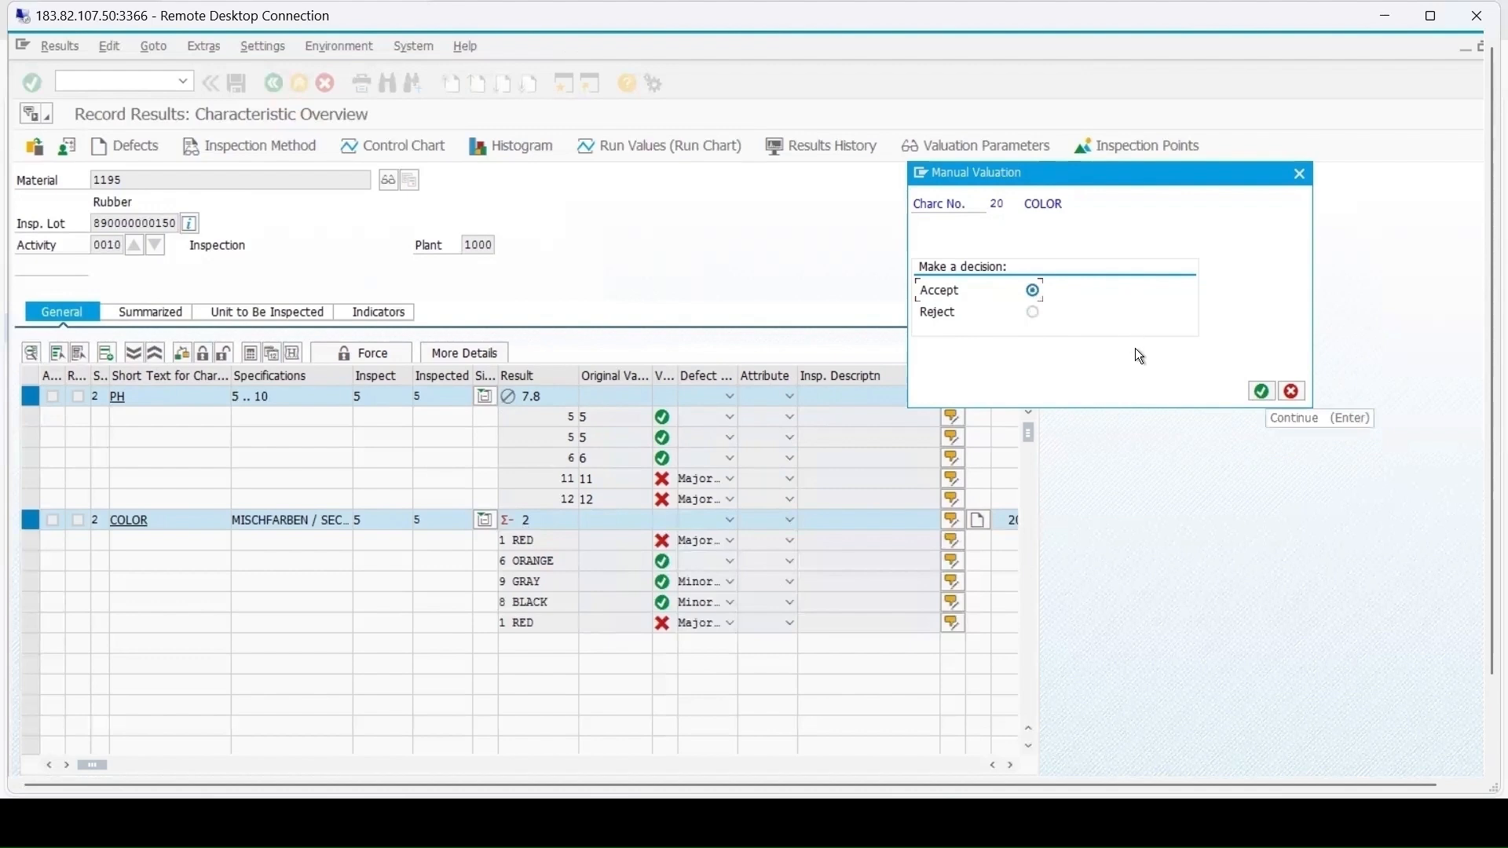
{"action": "left_click", "coordinate": [1261, 390]}
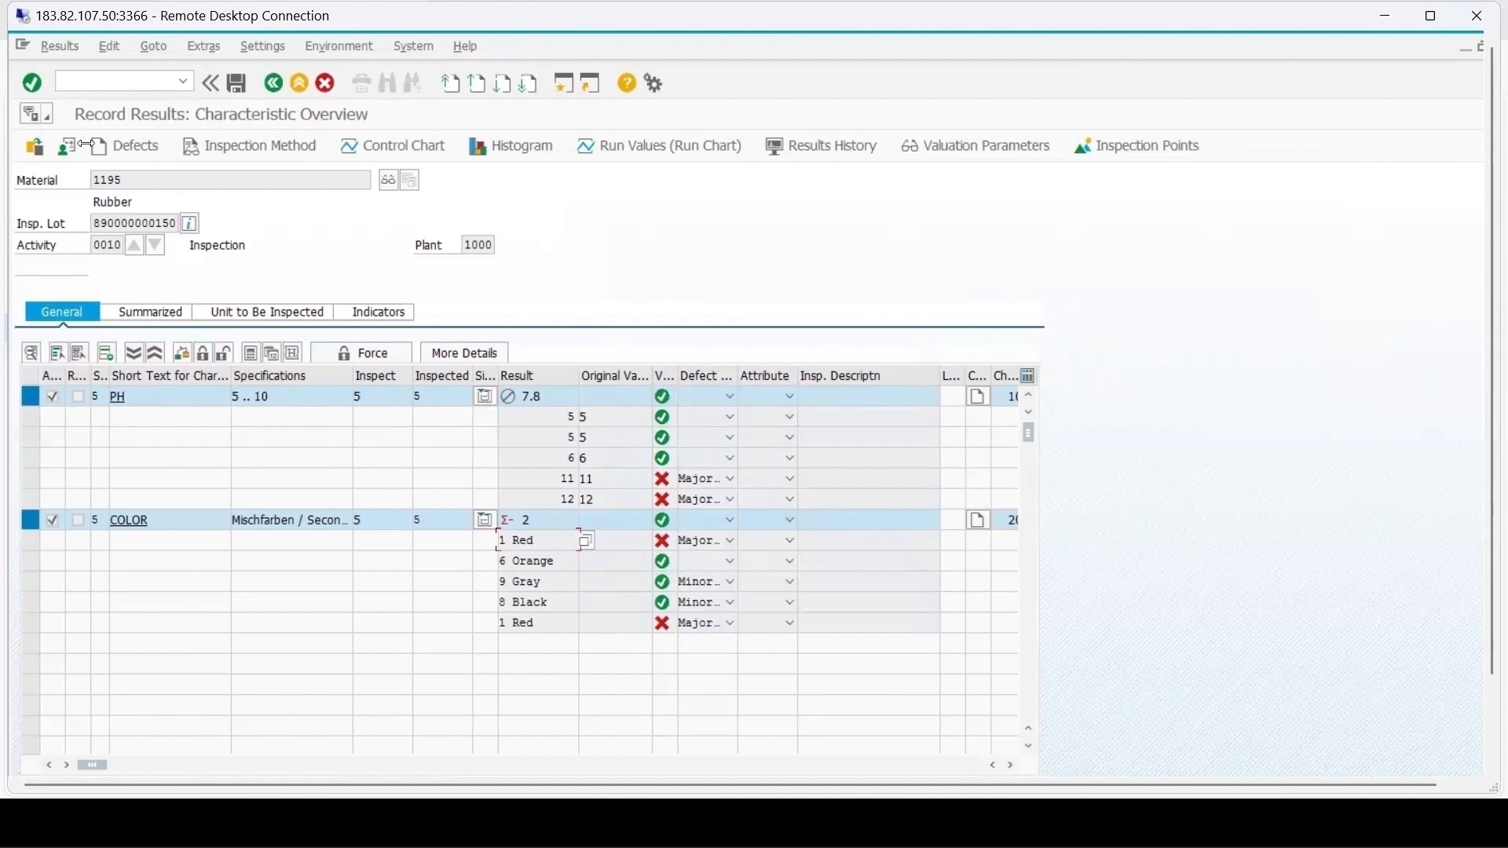
{"action": "left_click", "coordinate": [224, 81]}
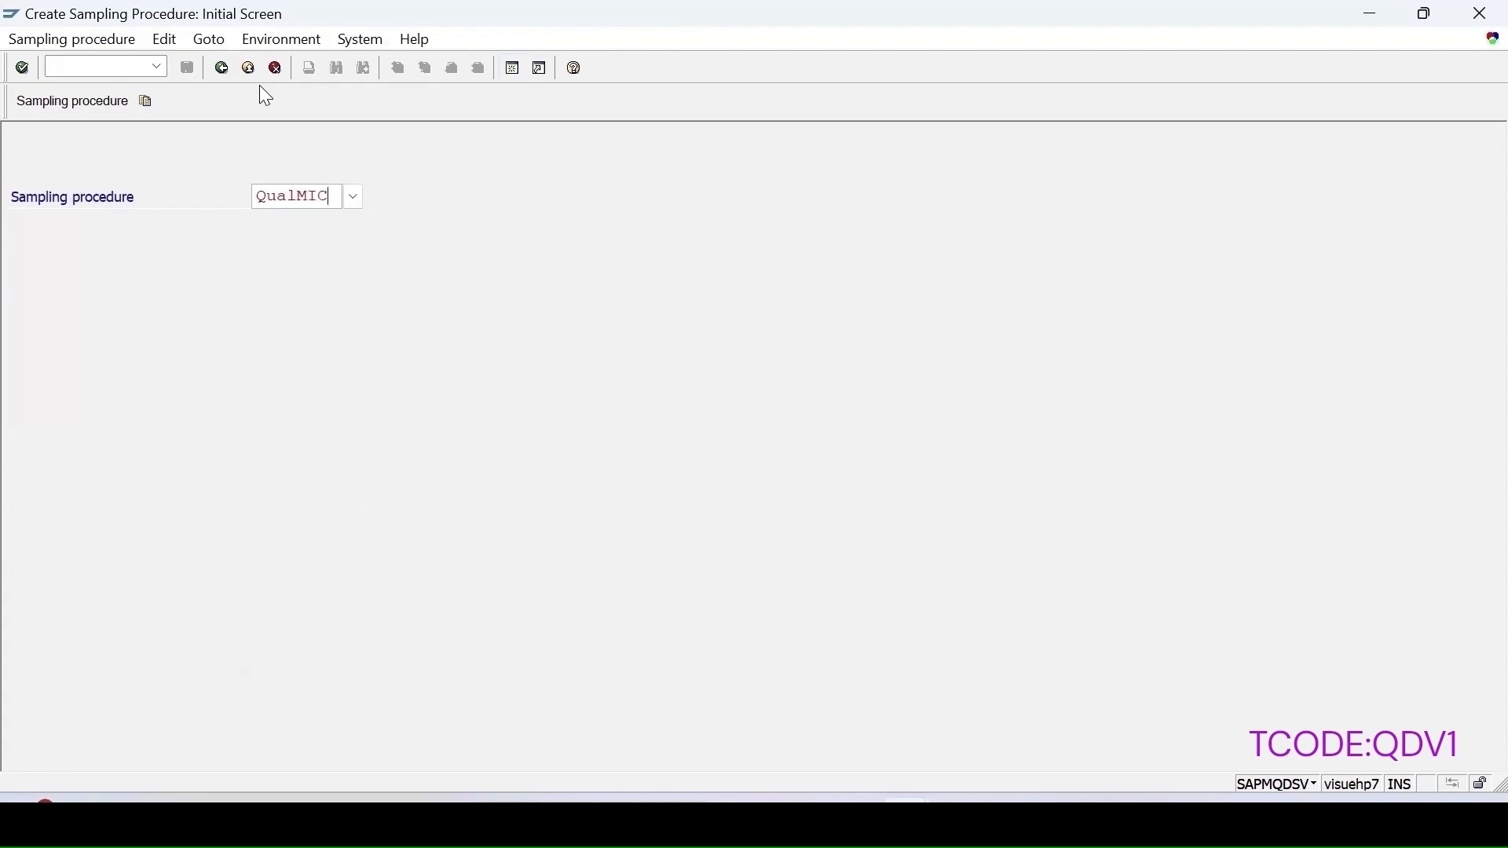
Step: Start creating sampling procedure QUALMIC in transaction QDV1 with the description Qualitative-MIC-SPC
{"action": "key", "text": "Return"}
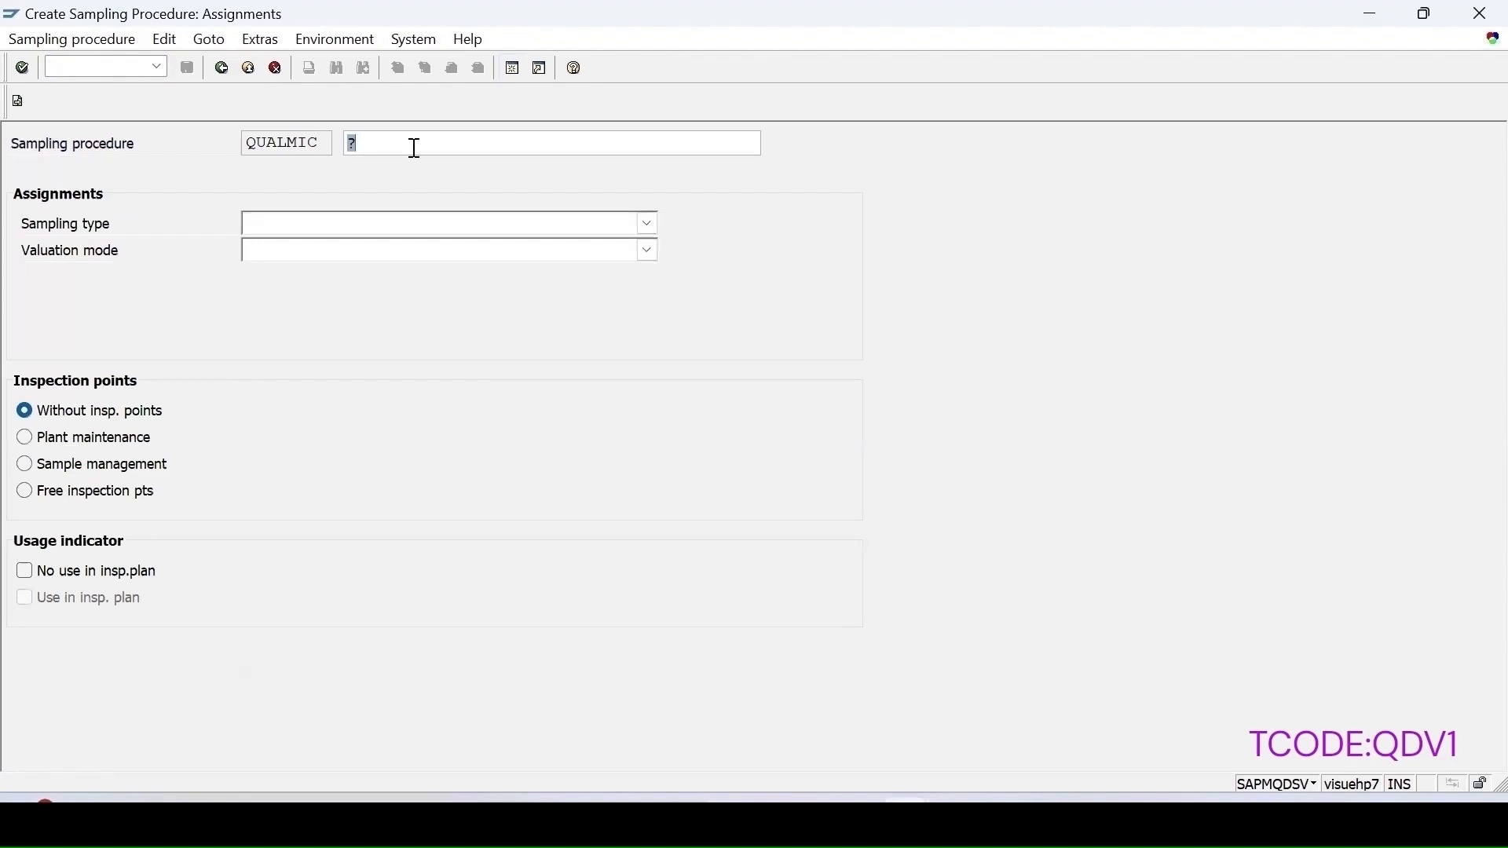
{"action": "type", "text": "Q"}
{"action": "left_click", "coordinate": [391, 168]}
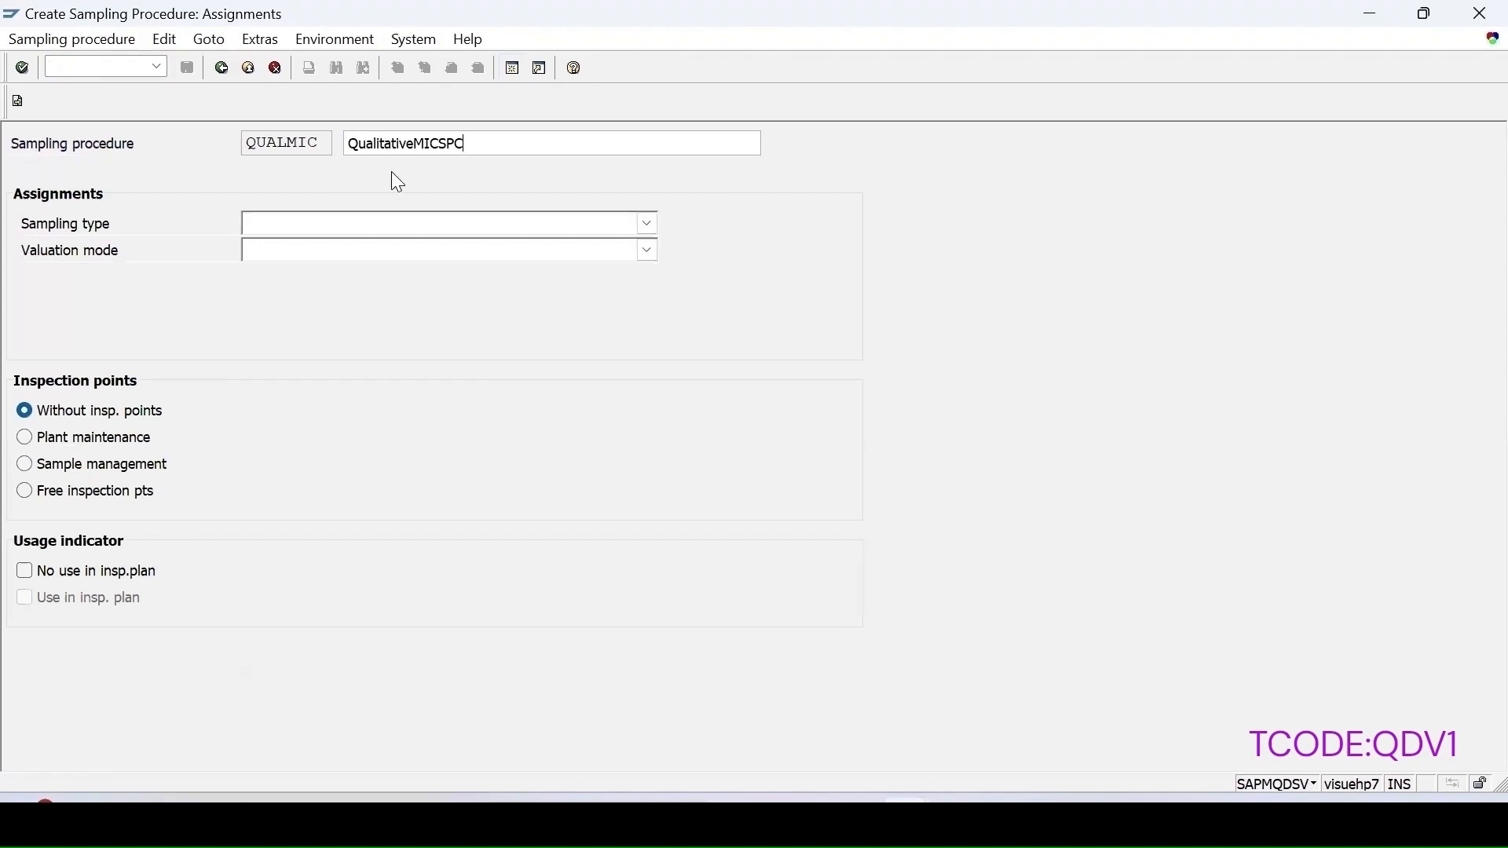
{"action": "left_click", "coordinate": [441, 145]}
{"action": "type", "text": "-"}
{"action": "key", "text": "Left"}
{"action": "key", "text": "Left"}
{"action": "key", "text": "Left"}
{"action": "key", "text": "Left"}
{"action": "type", "text": "-"}
Step: Assign sampling type Fixed sample, valuation mode SPC inspection and control chart type Shewhart chart for p / USA
{"action": "left_click", "coordinate": [322, 230]}
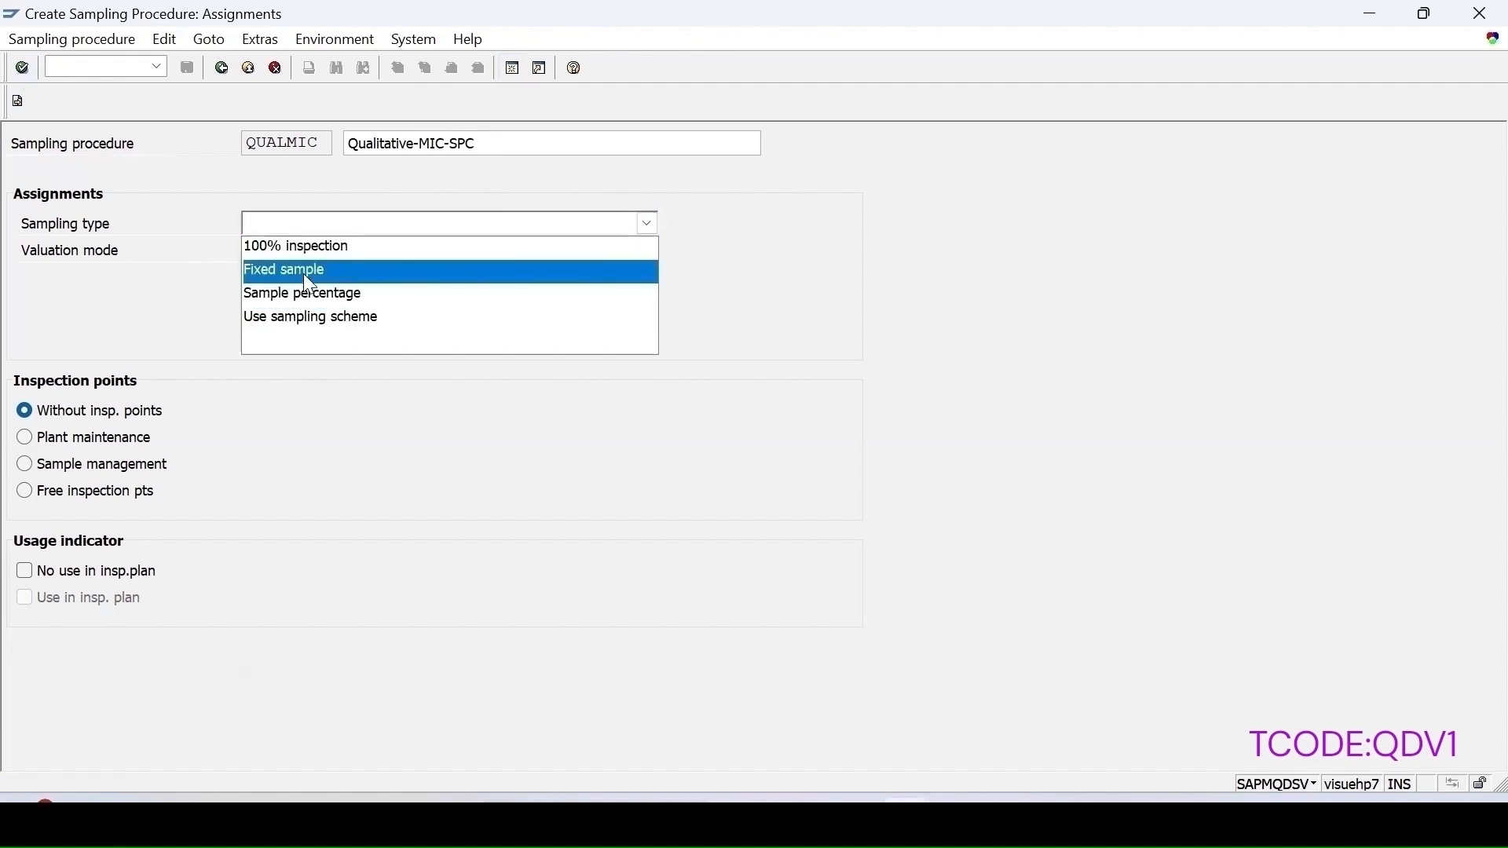
{"action": "left_click", "coordinate": [303, 272]}
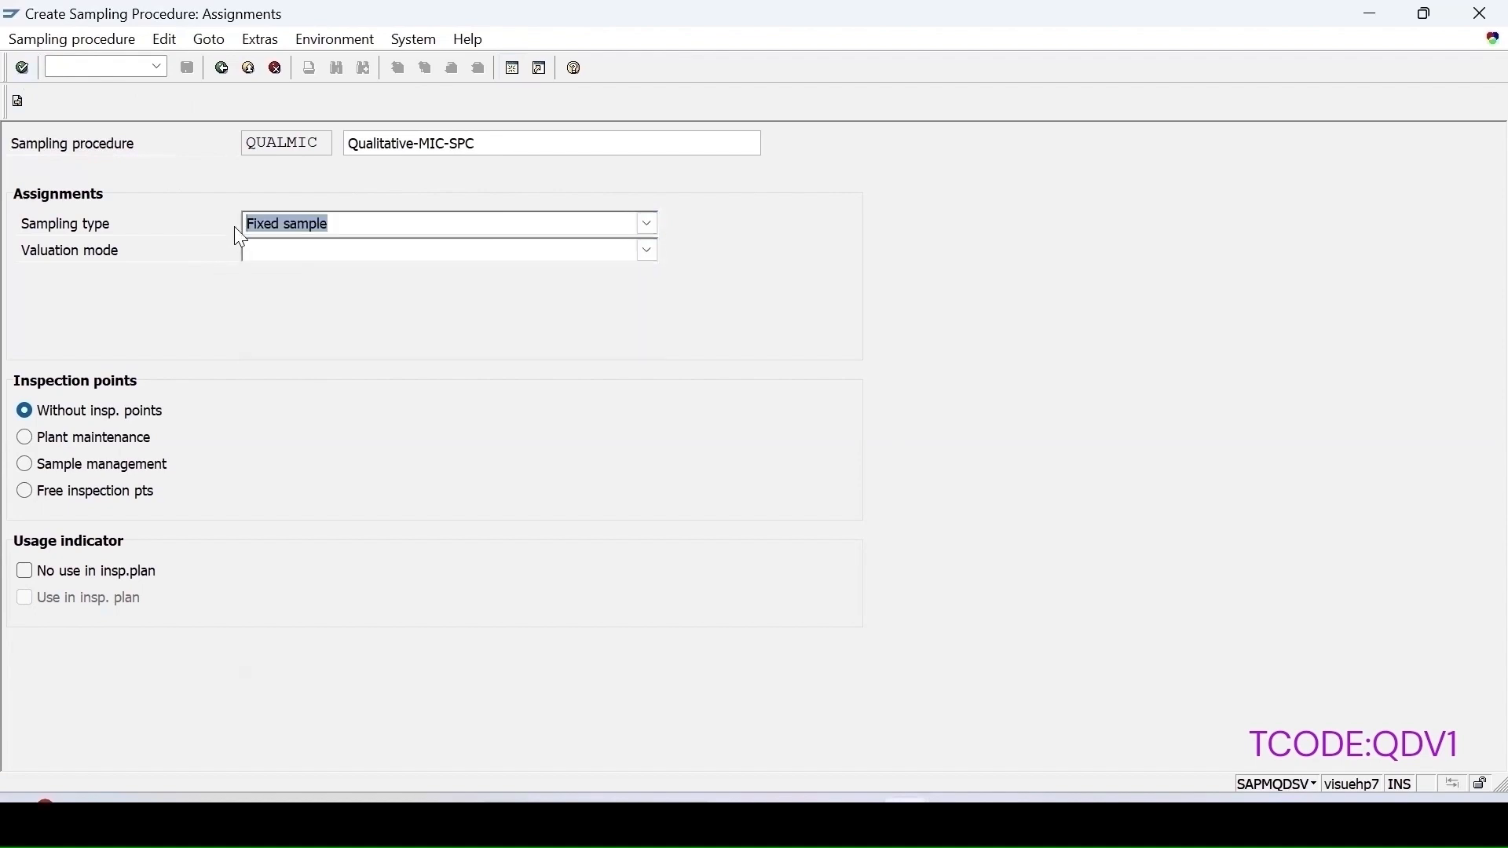
{"action": "left_click", "coordinate": [325, 253]}
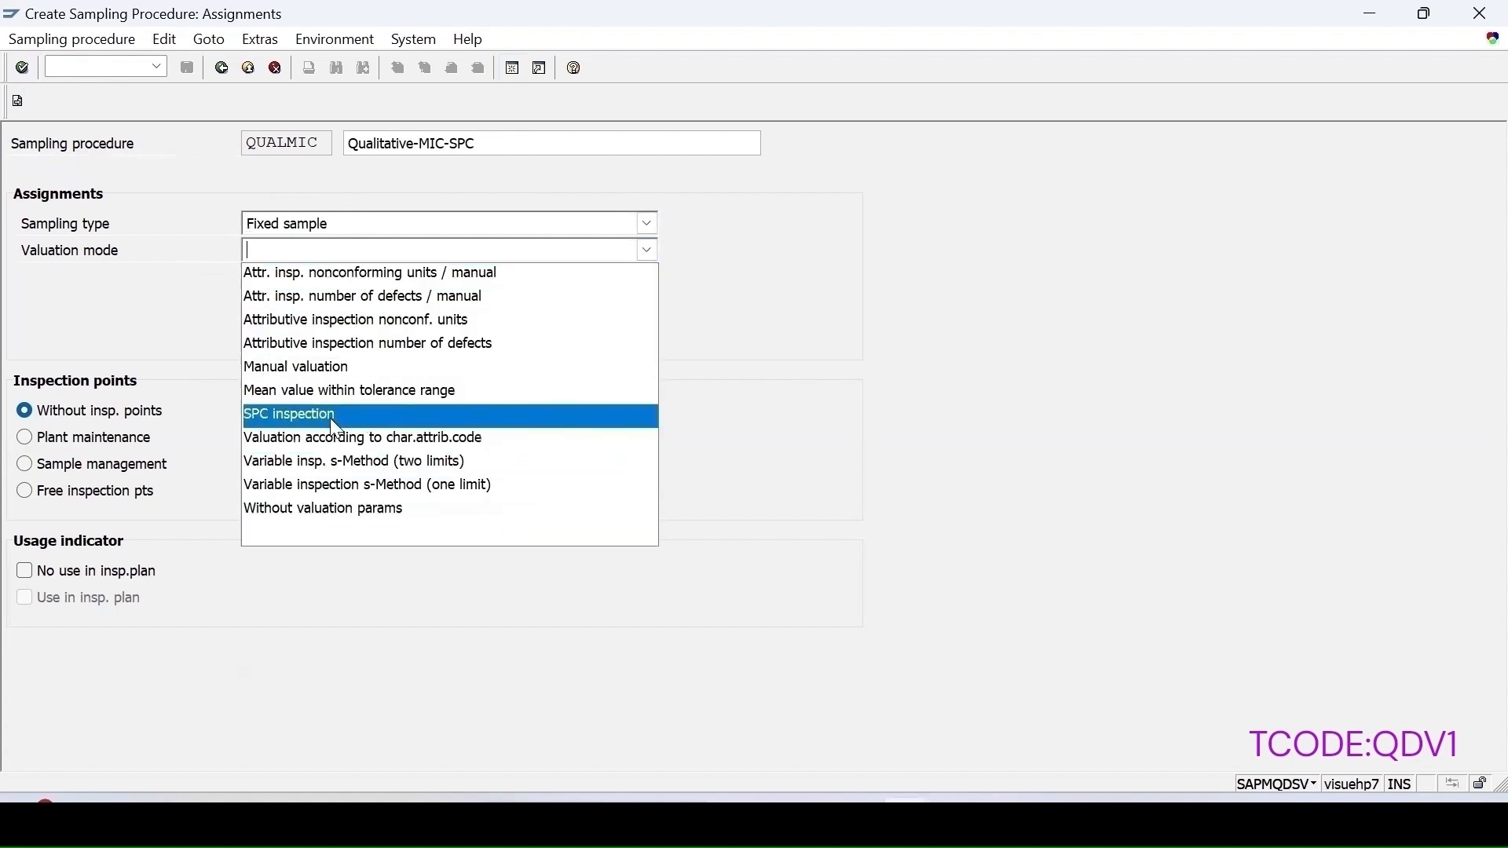
{"action": "left_click", "coordinate": [275, 416]}
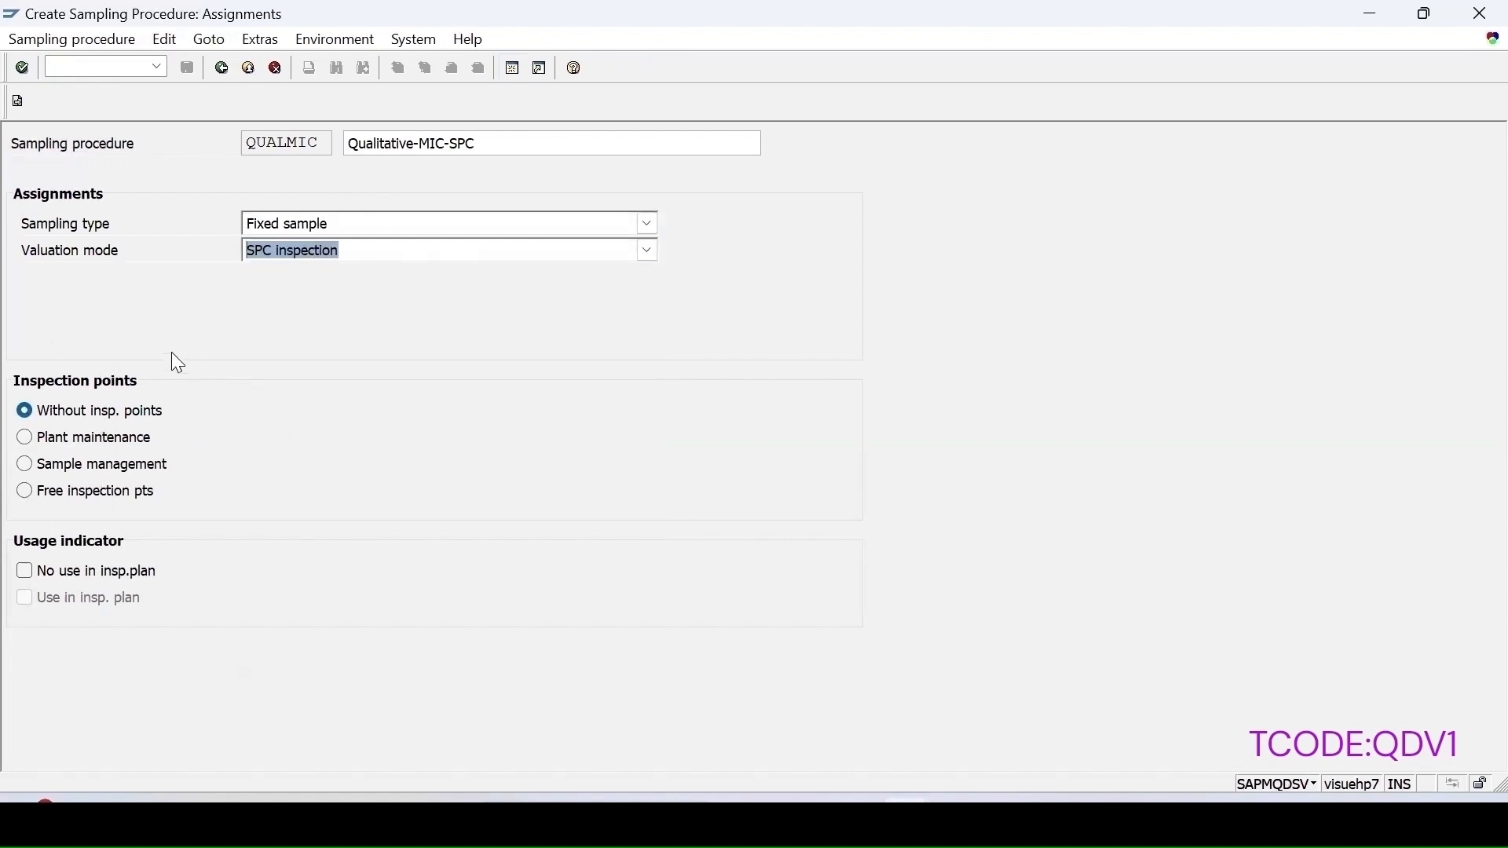
{"action": "key", "text": "Return"}
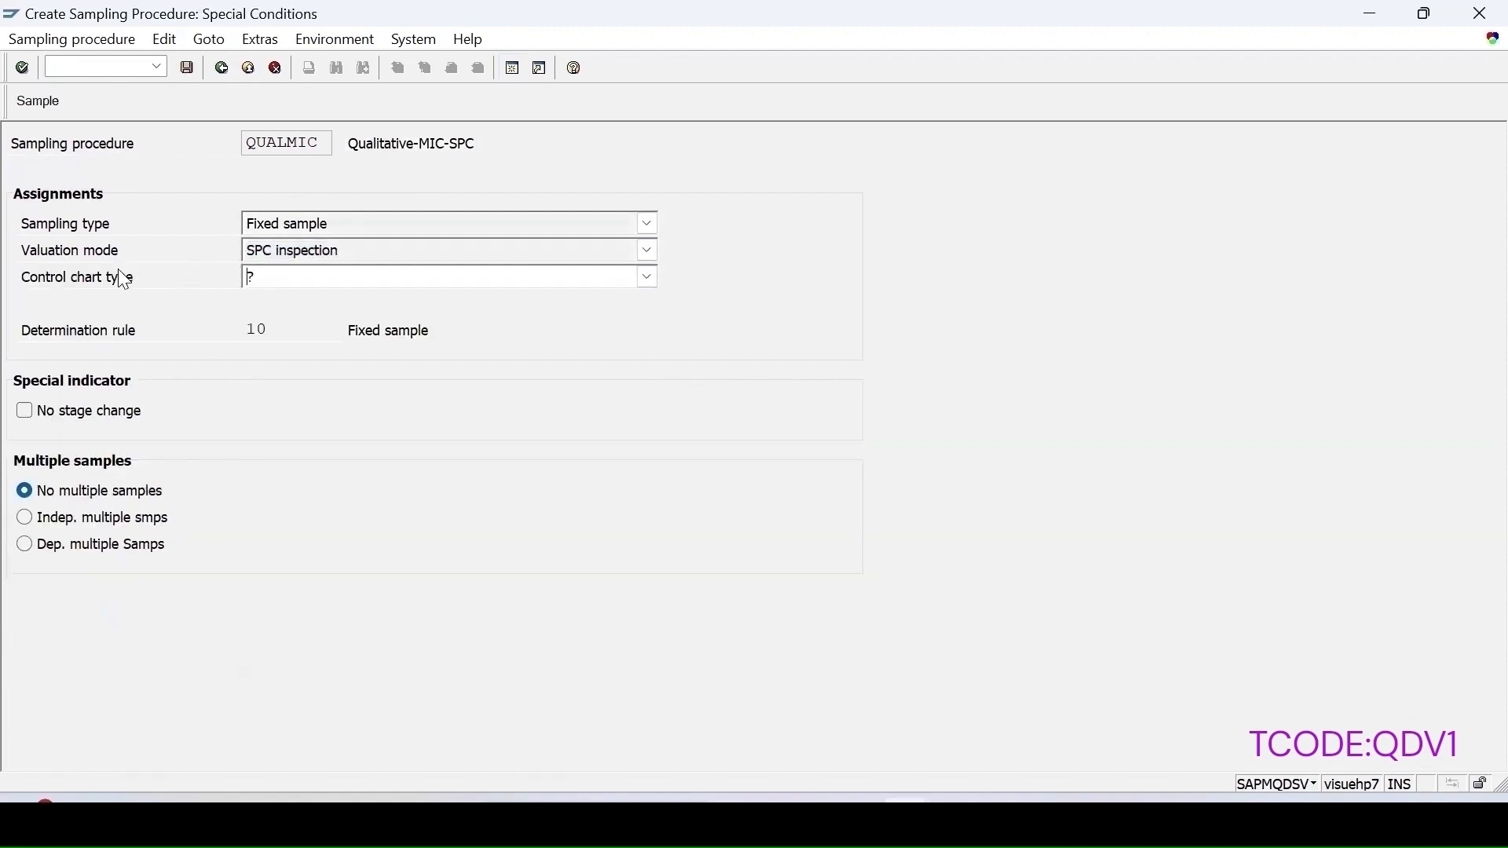
{"action": "left_click", "coordinate": [633, 281]}
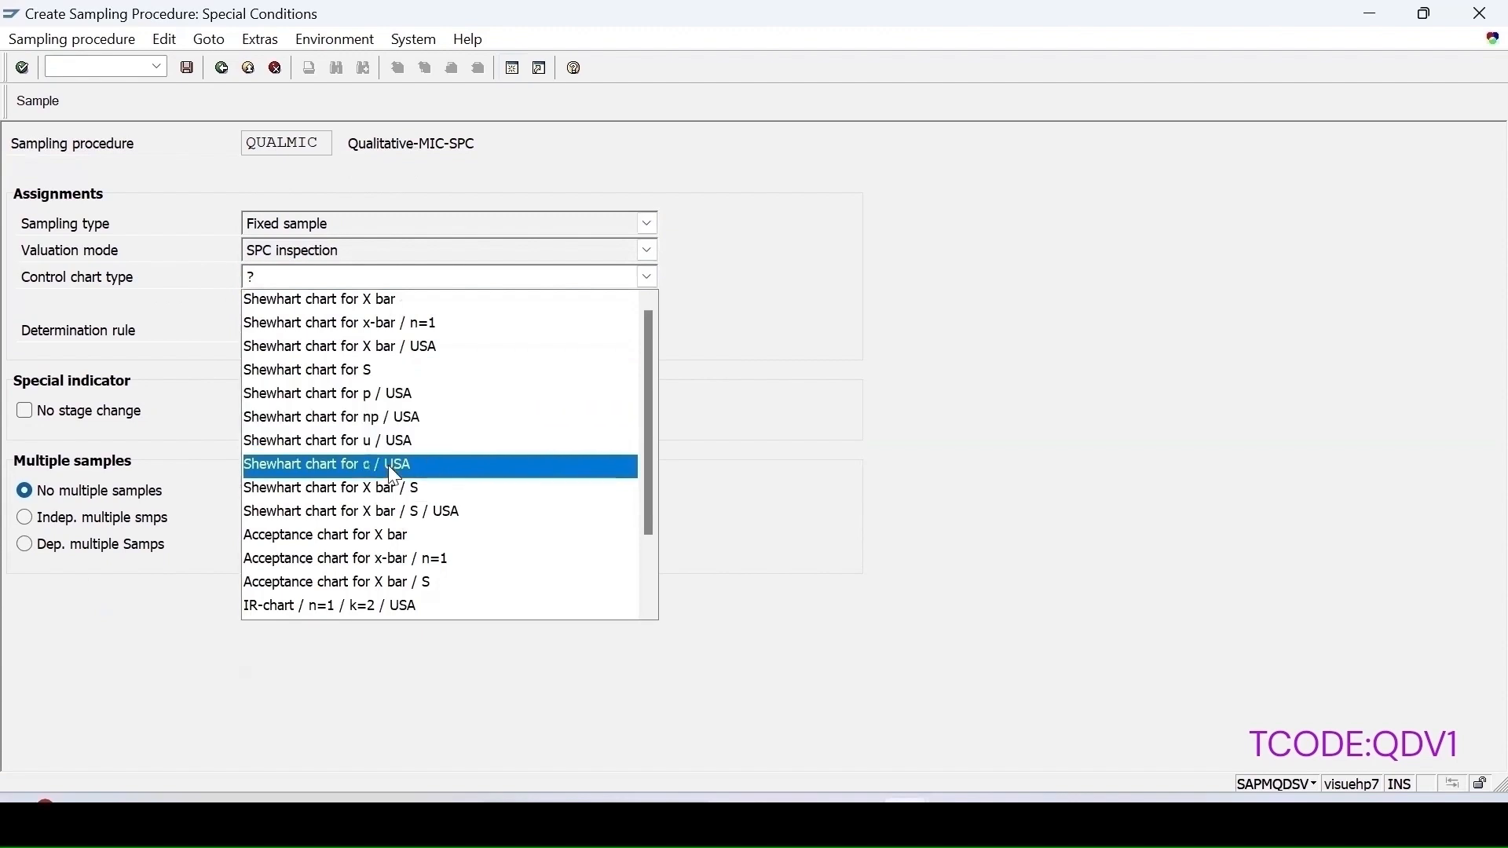
{"action": "left_click", "coordinate": [401, 399]}
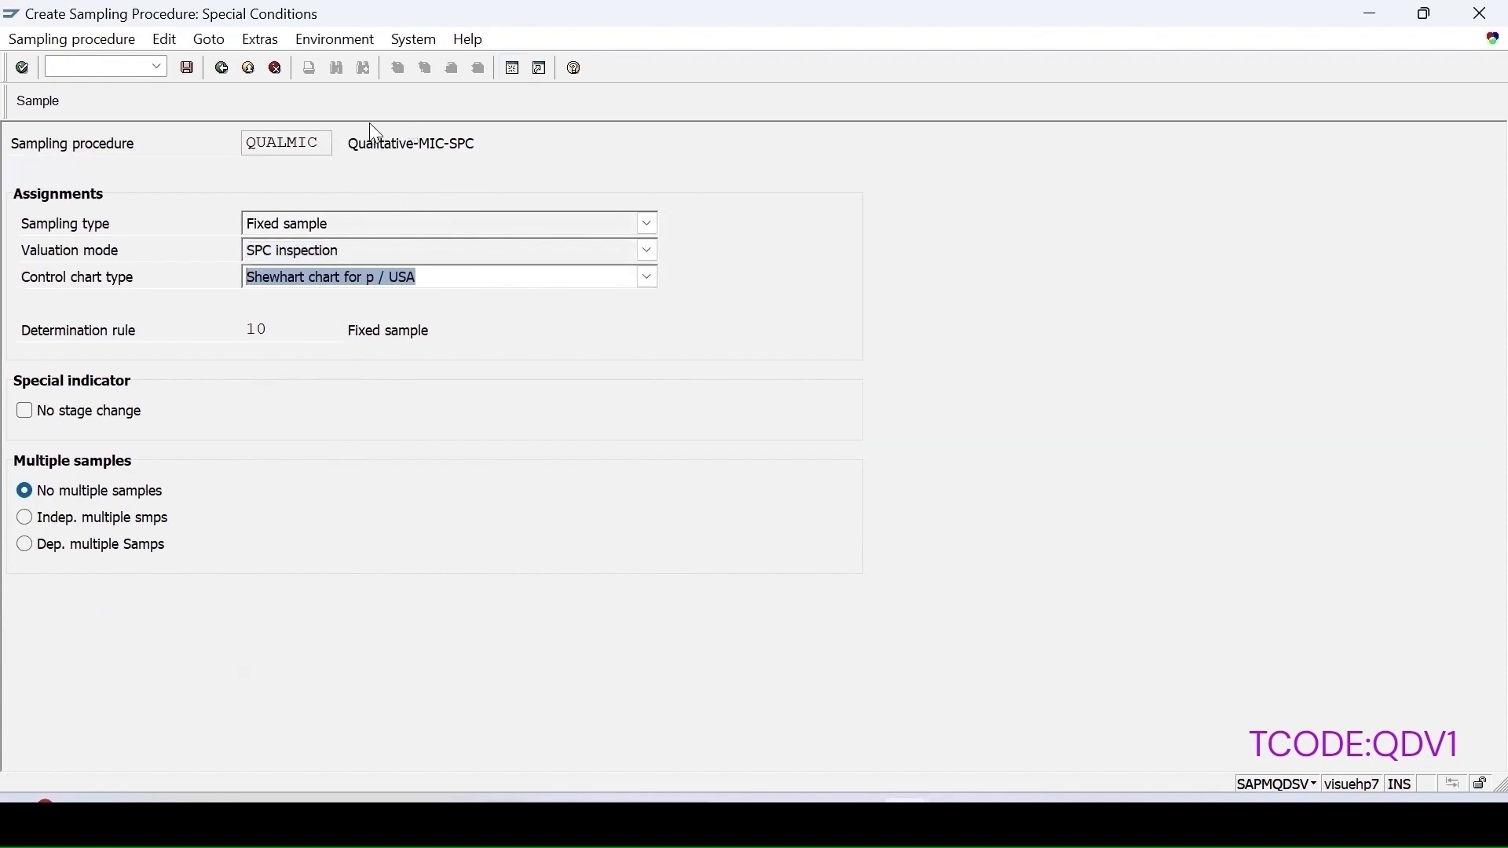
Step: Set the fixed sample size to 2 and save the sampling procedure
{"action": "left_click", "coordinate": [38, 99]}
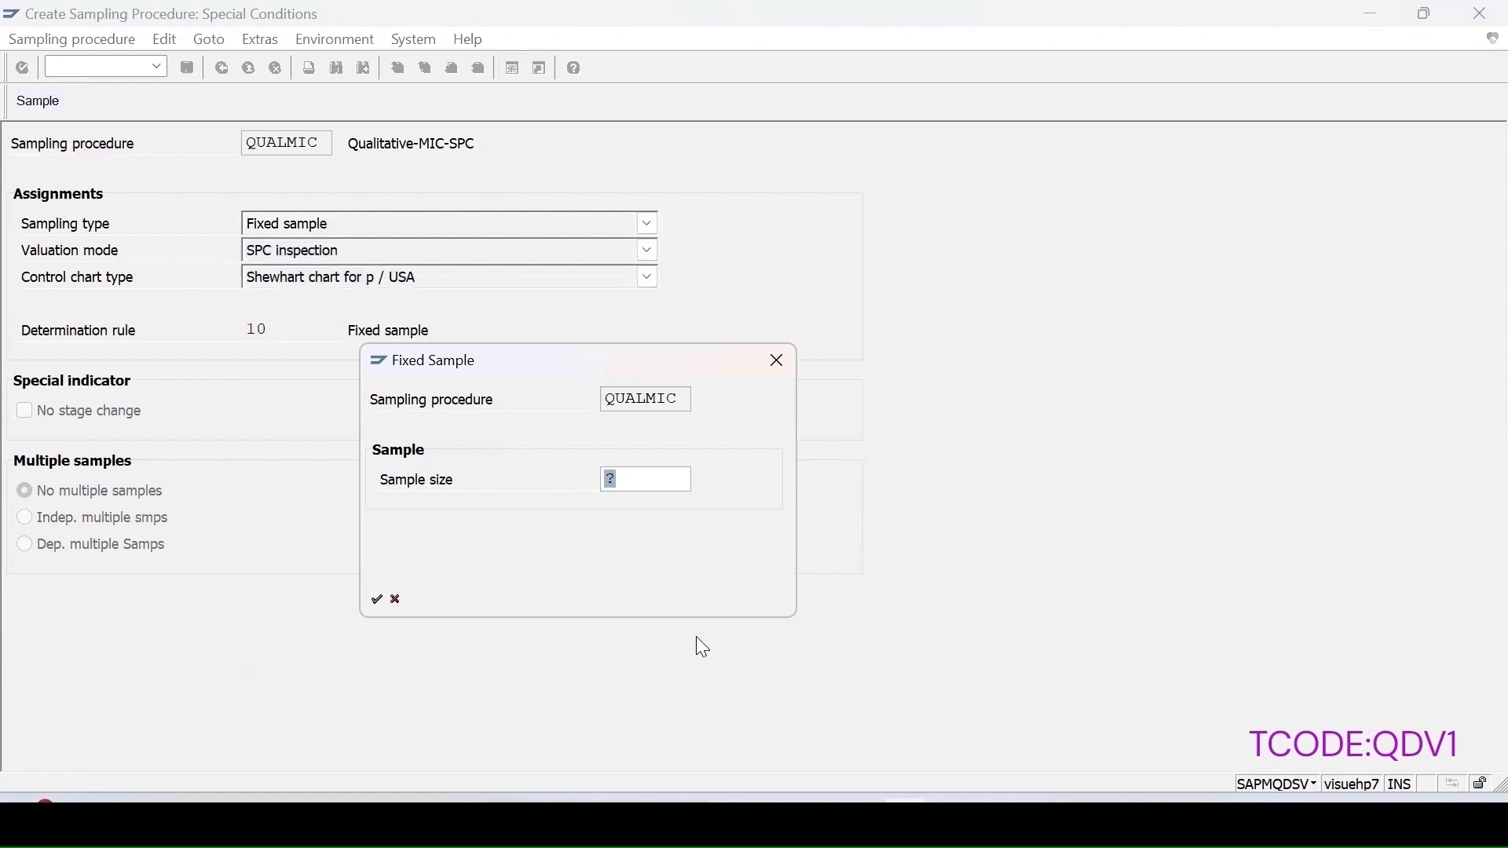
{"action": "type", "text": "2"}
{"action": "key", "text": "Return"}
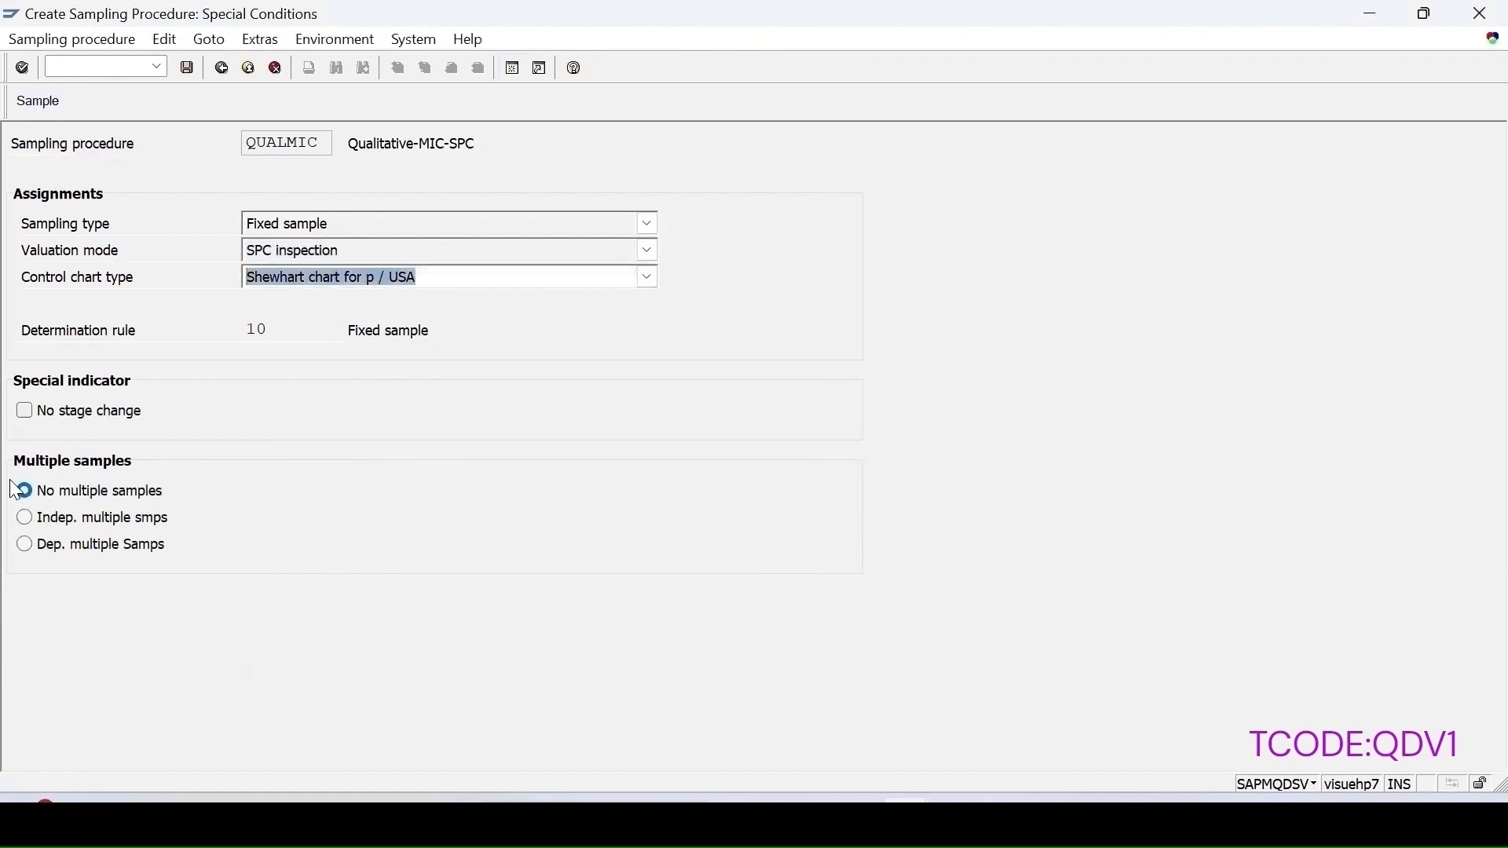
{"action": "left_click", "coordinate": [186, 66]}
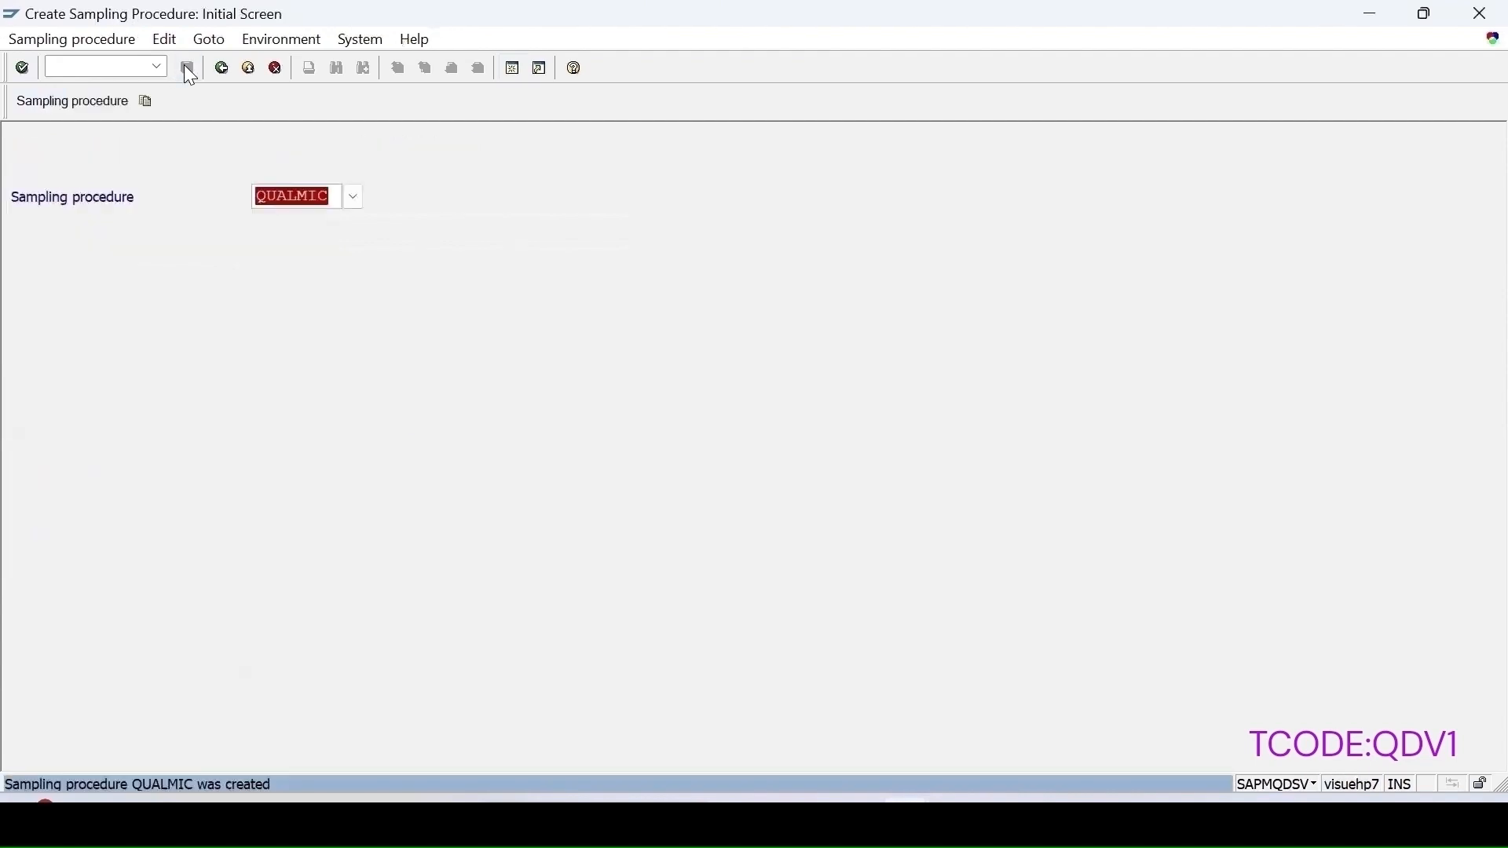
Step: Open transaction QP01 and go to the task list overview for creating an inspection plan for material P-200
{"action": "type", "text": "/nqp01"}
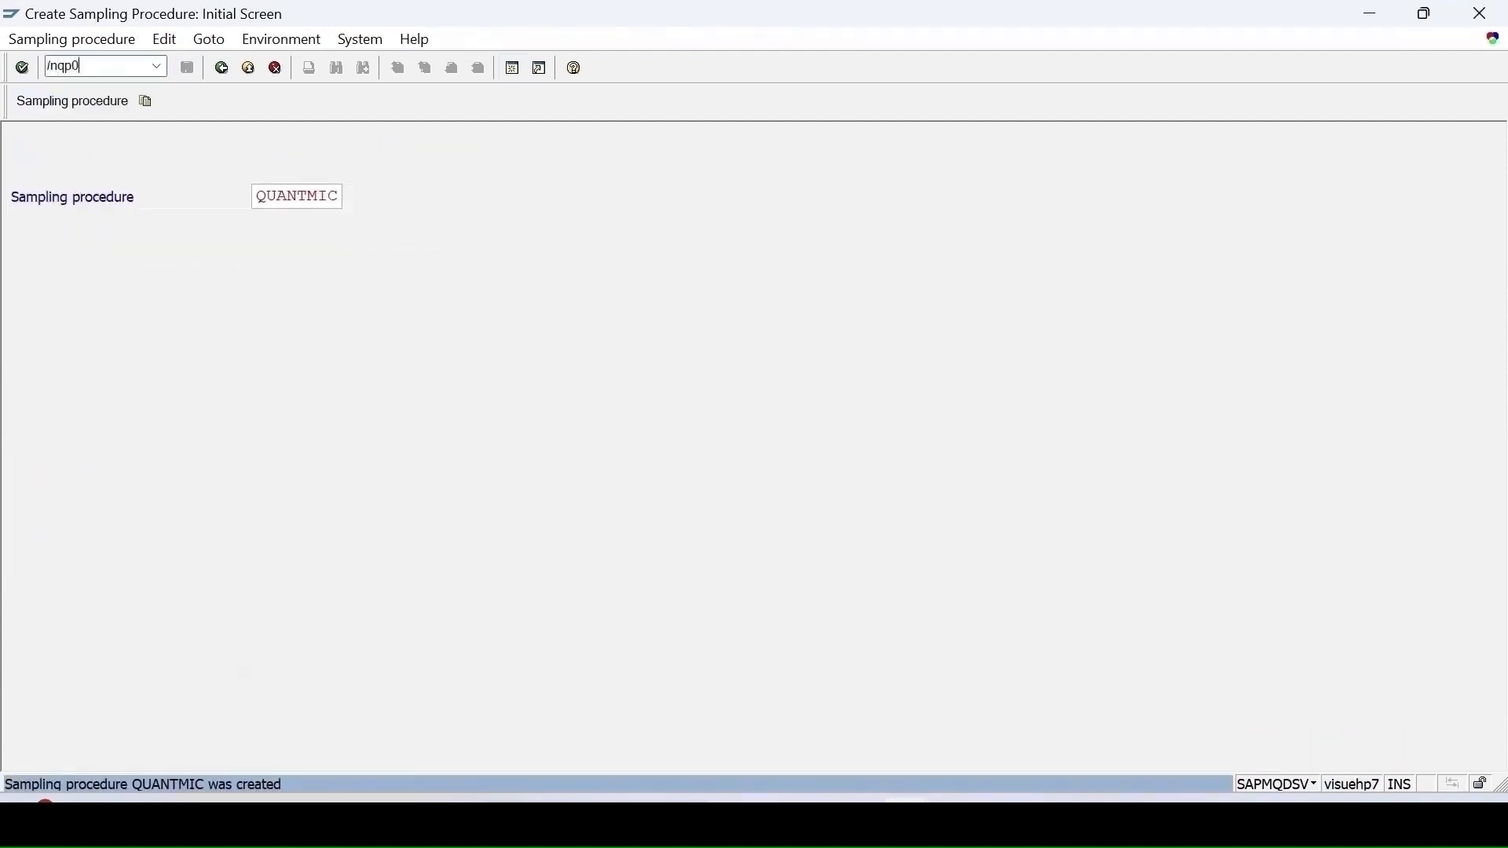
{"action": "key", "text": "Return"}
{"action": "left_click_drag", "start_coordinate": [271, 224], "coordinate": [1, 221]}
{"action": "key", "text": "BackSpace"}
{"action": "key", "text": "Return"}
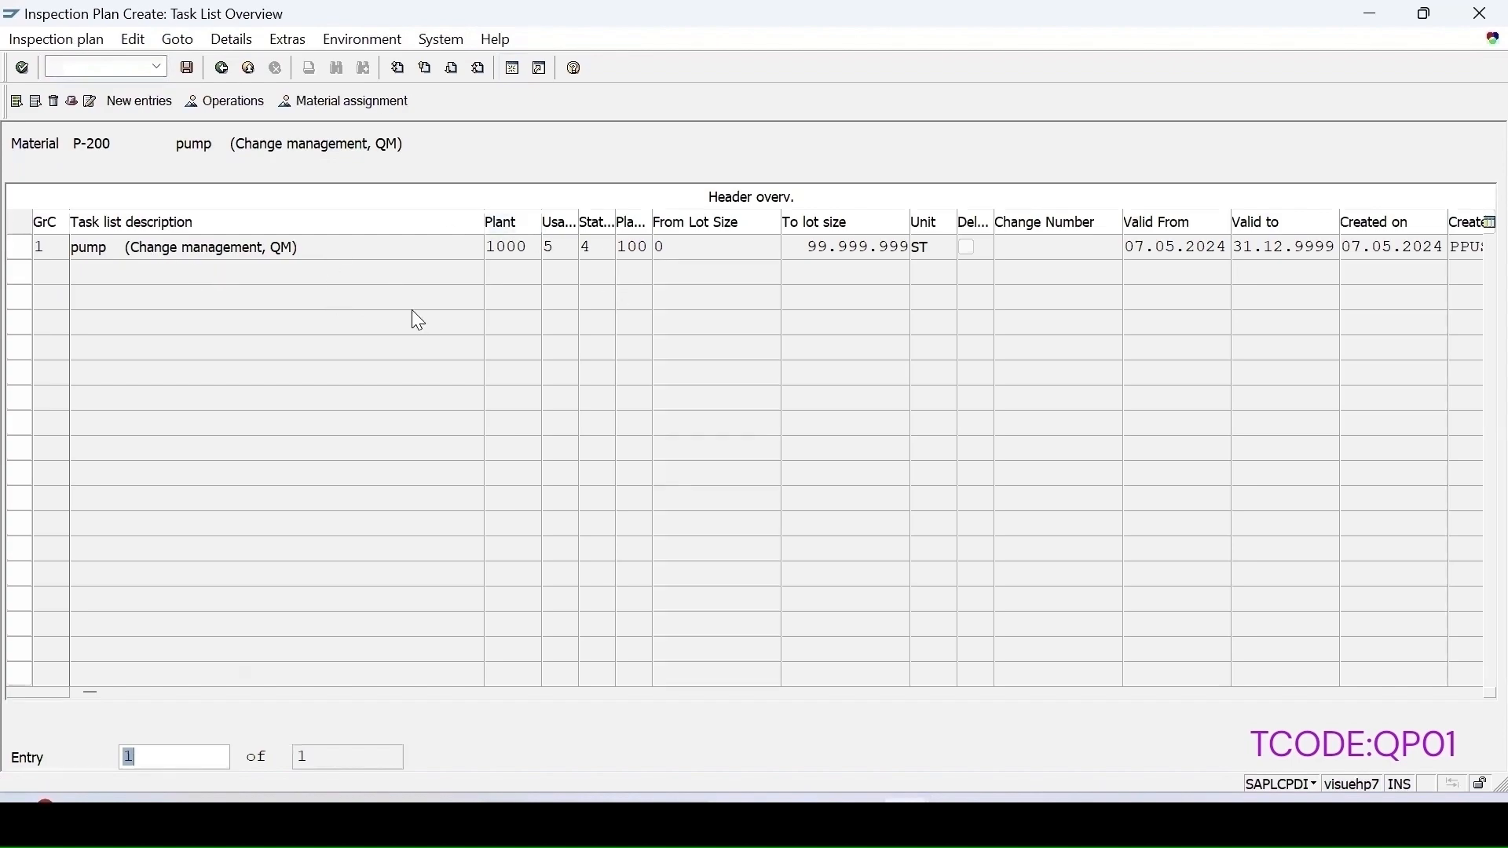
Step: Add a new task list entry with usage 5 (Goods receipt) and status 4 (Released)
{"action": "left_click", "coordinate": [143, 103]}
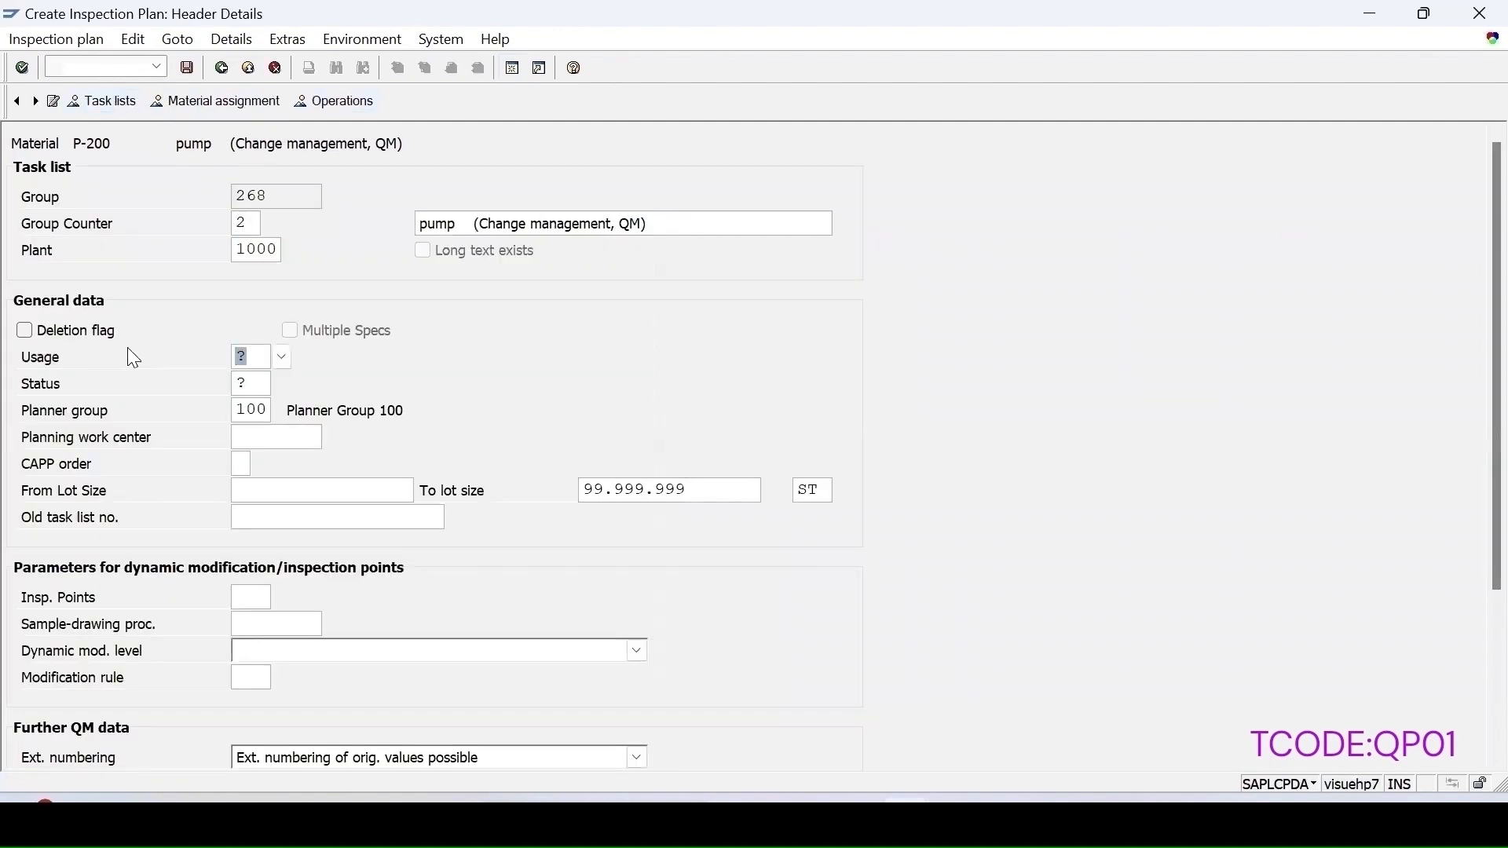
{"action": "type", "text": "5"}
{"action": "key", "text": "Tab"}
{"action": "type", "text": "4"}
{"action": "key", "text": "Return"}
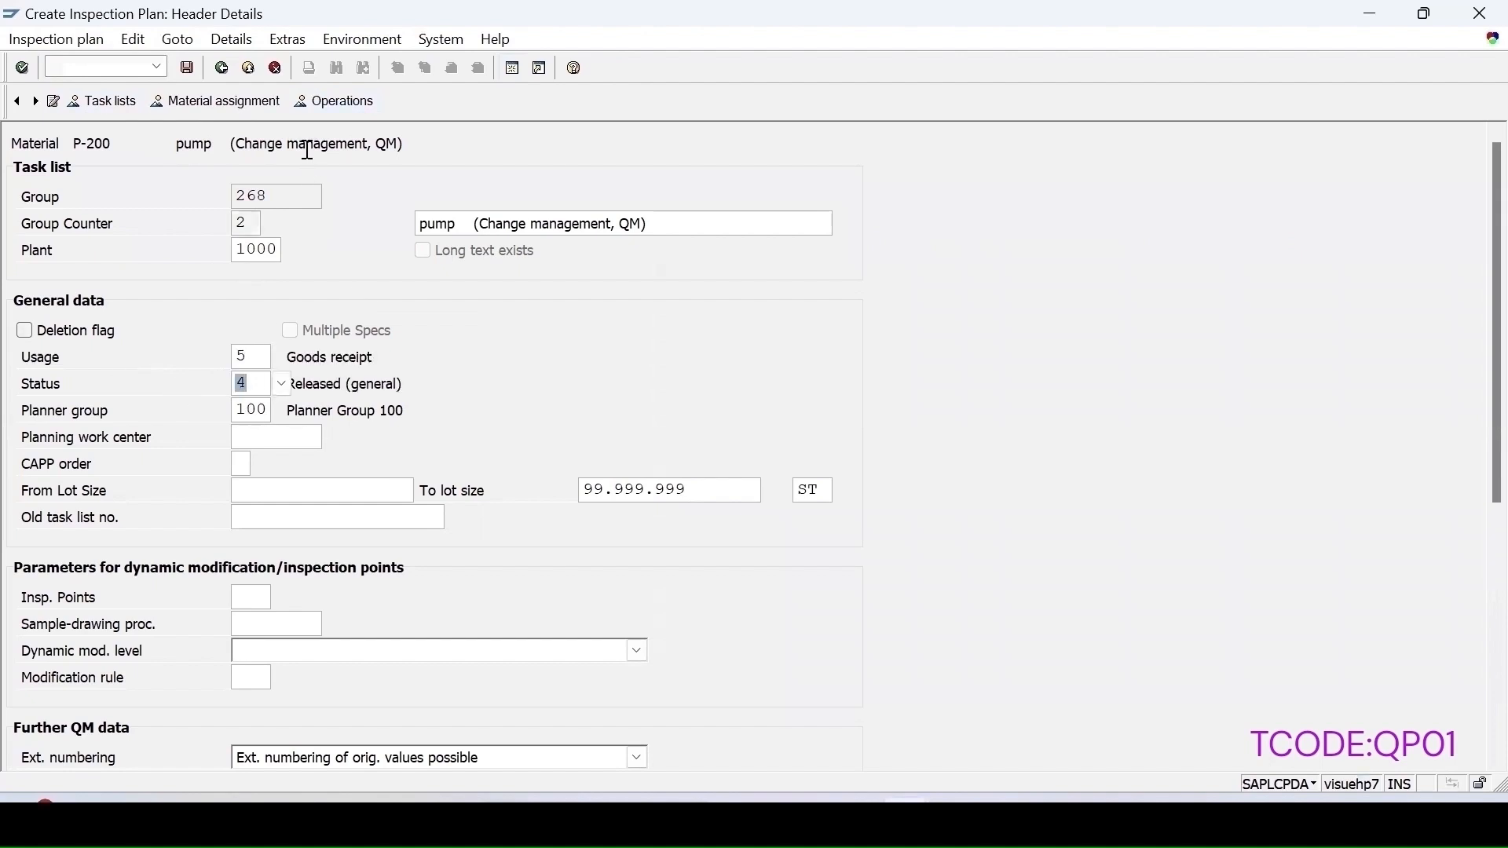
Step: Define operation 0010 of the plan with control key QM01 and the description Inspection
{"action": "left_click", "coordinate": [334, 101]}
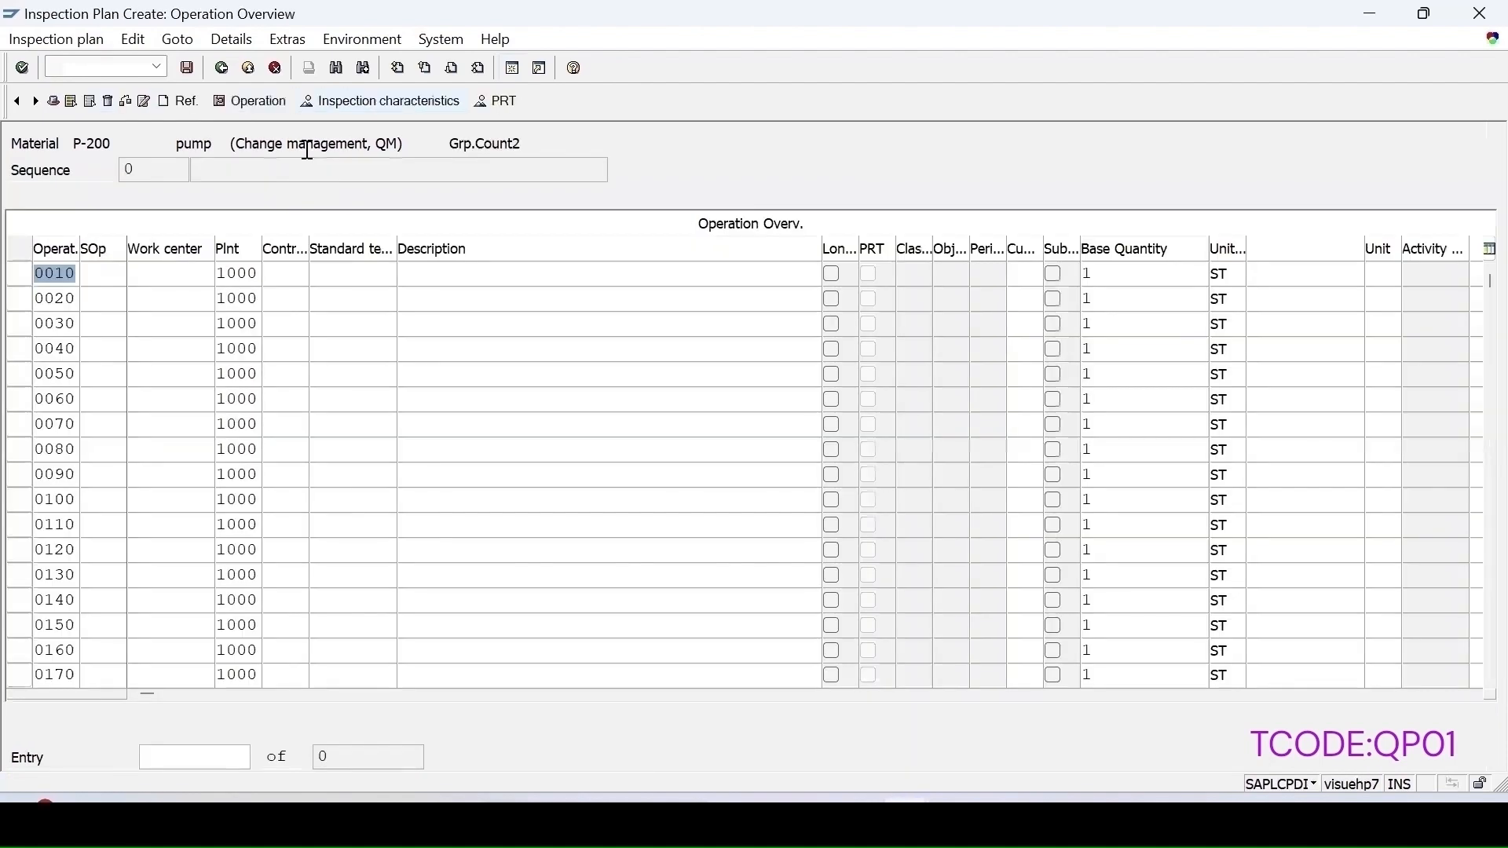
{"action": "left_click", "coordinate": [291, 280]}
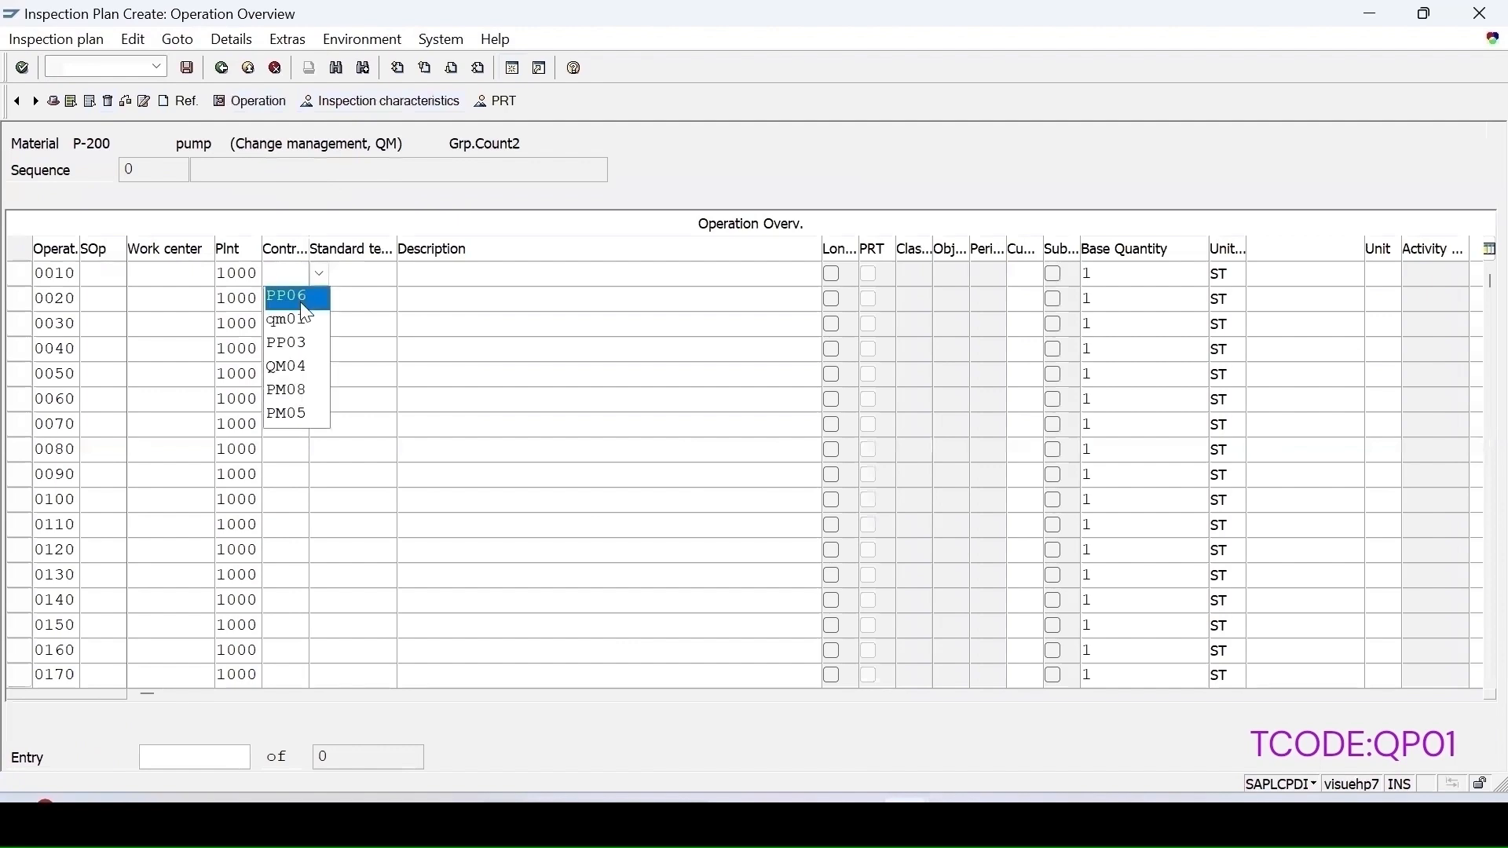
{"action": "left_click", "coordinate": [290, 336]}
{"action": "left_click", "coordinate": [434, 272]}
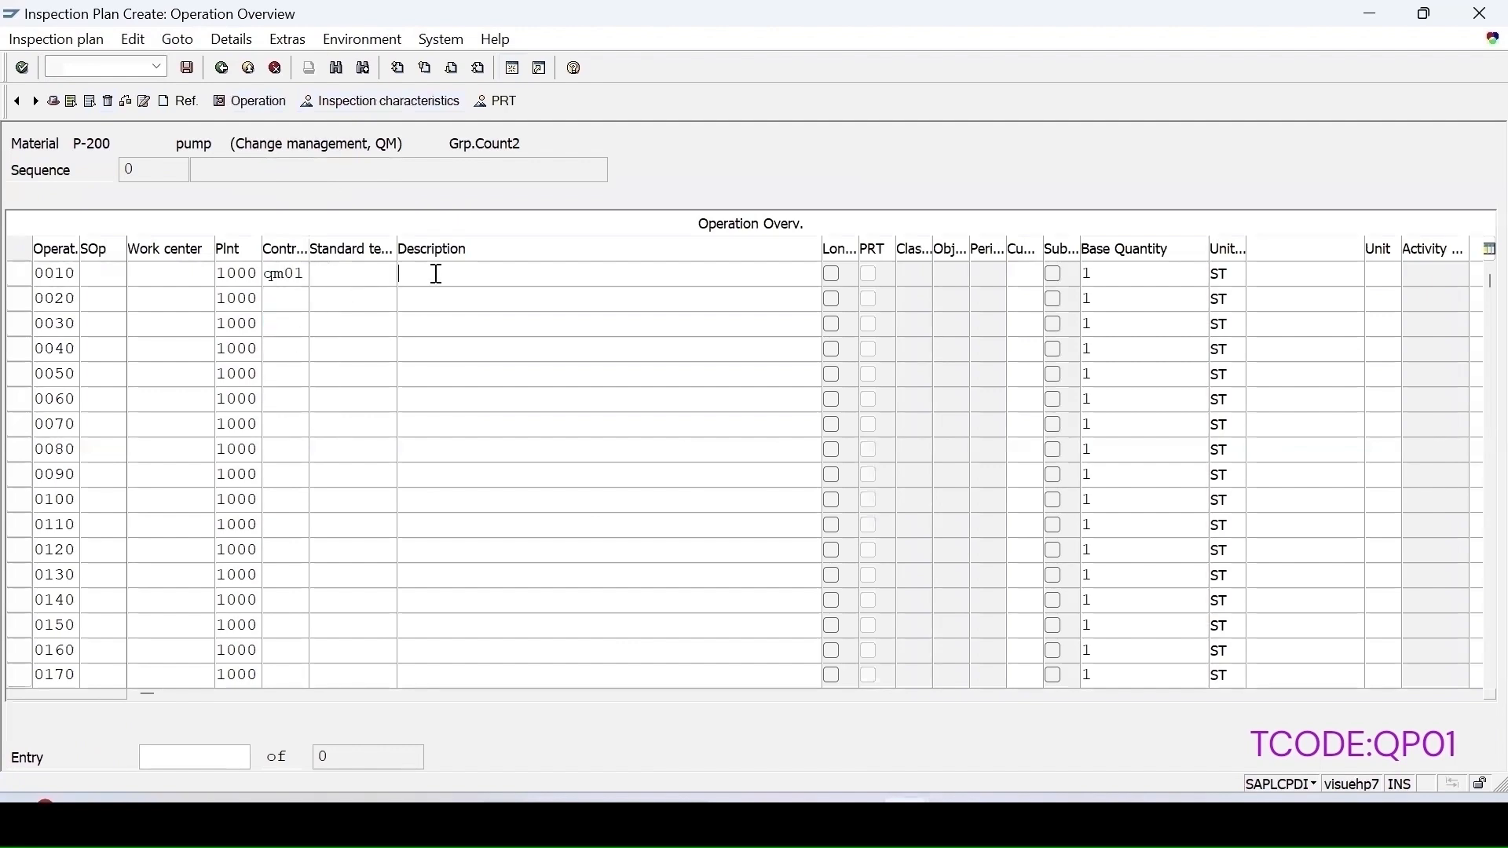
{"action": "left_click", "coordinate": [440, 326]}
{"action": "key", "text": "Return"}
Step: Assign master inspection characteristic LENGTH1 as characteristic 10 of operation 0010
{"action": "left_click", "coordinate": [18, 274]}
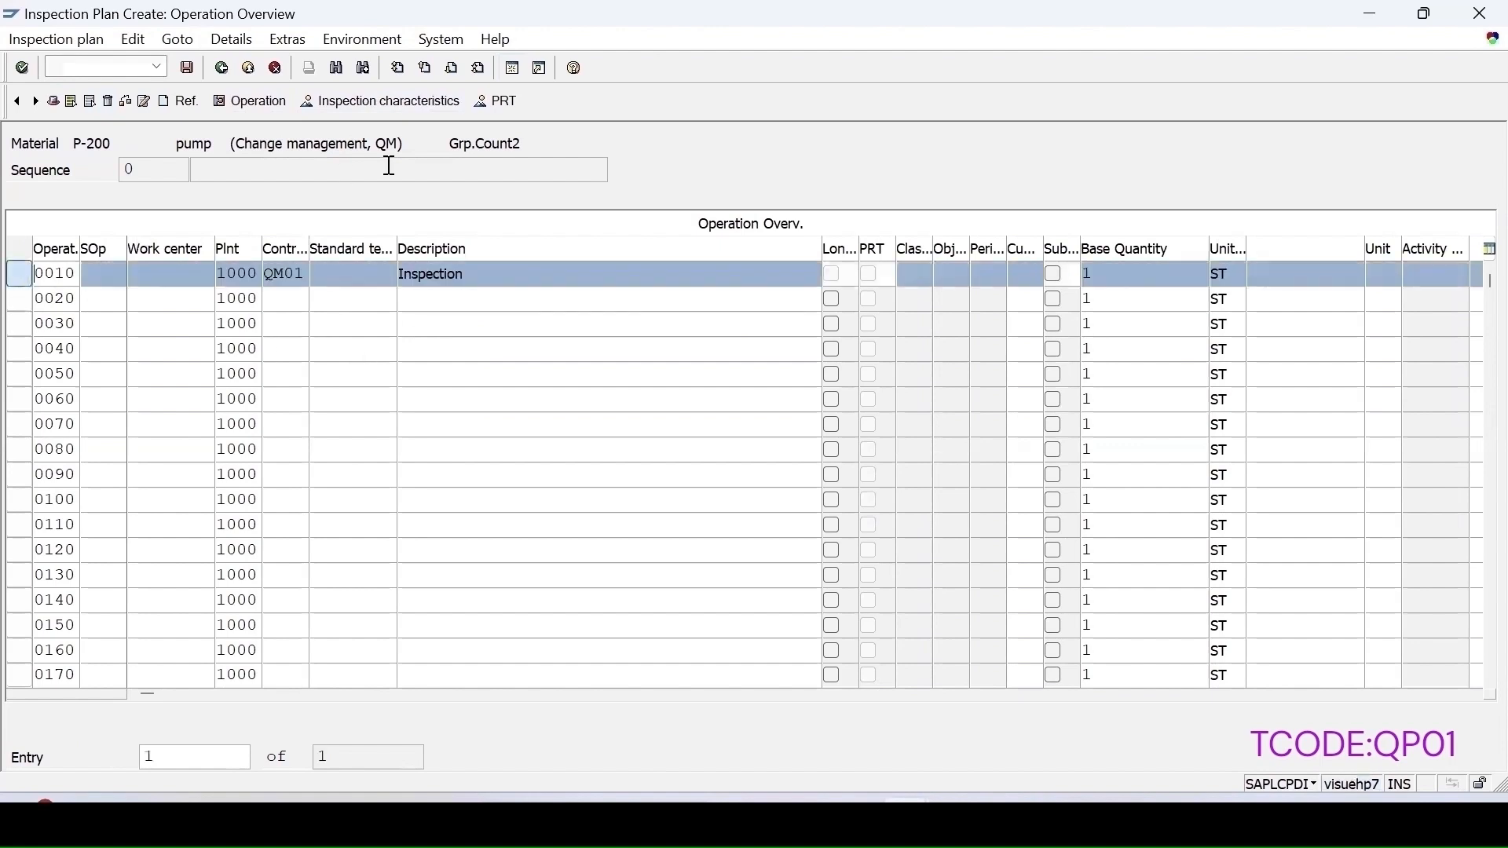
{"action": "left_click", "coordinate": [375, 109]}
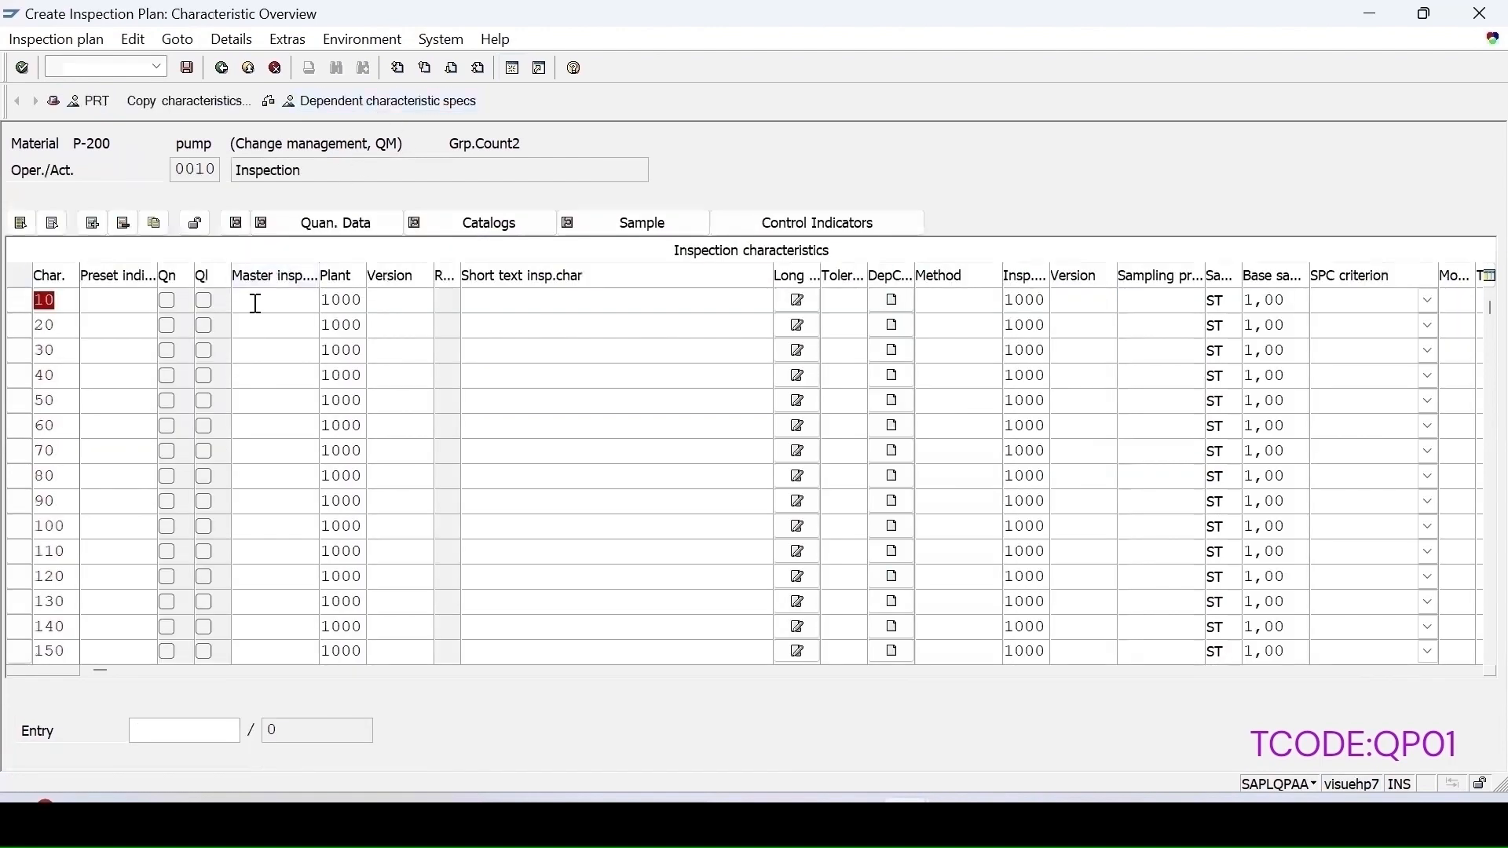
{"action": "type", "text": "le"}
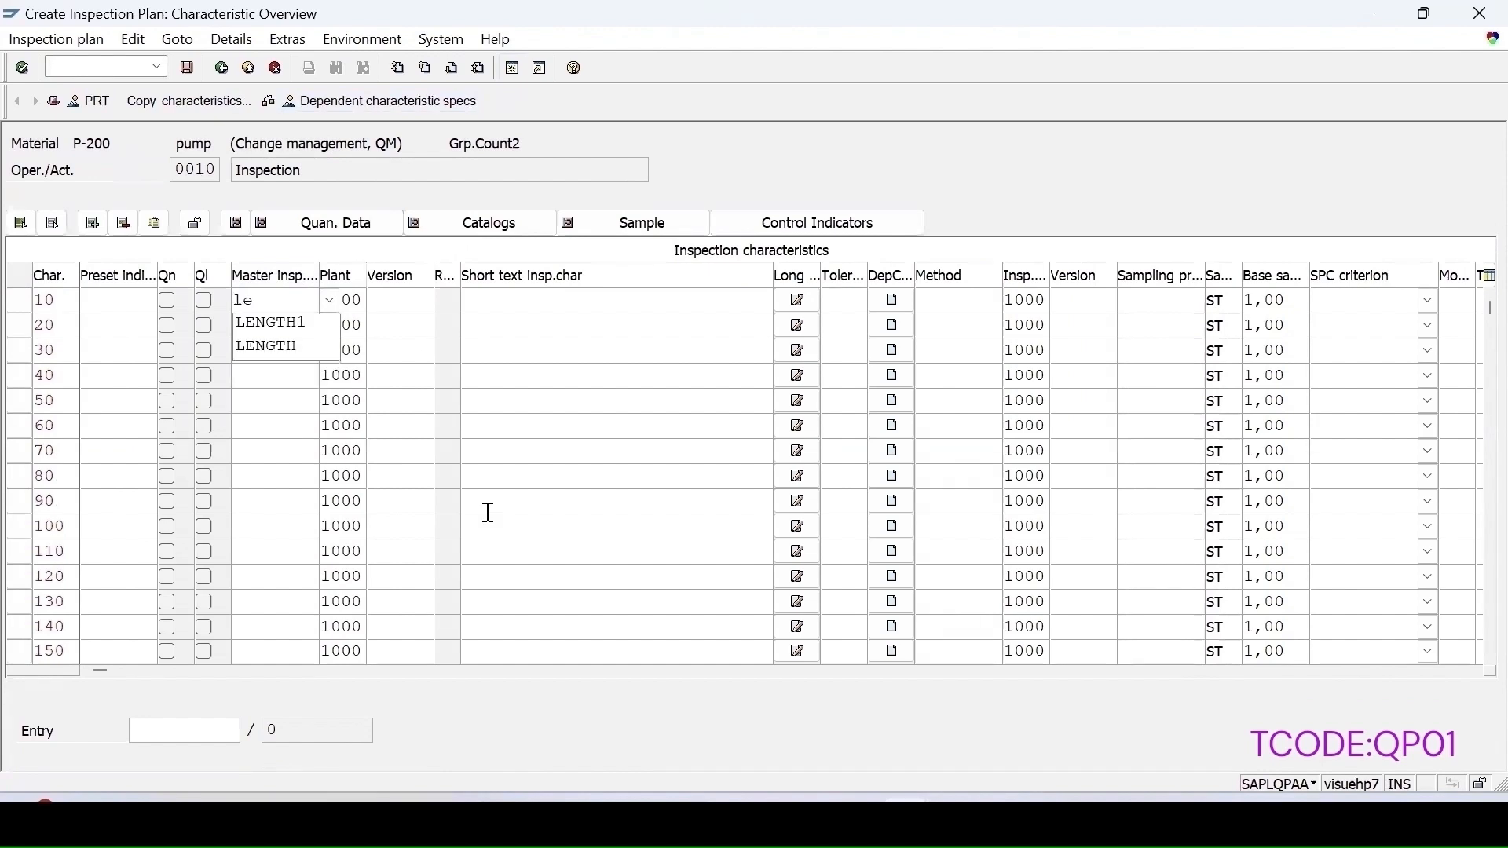
{"action": "left_click", "coordinate": [271, 323]}
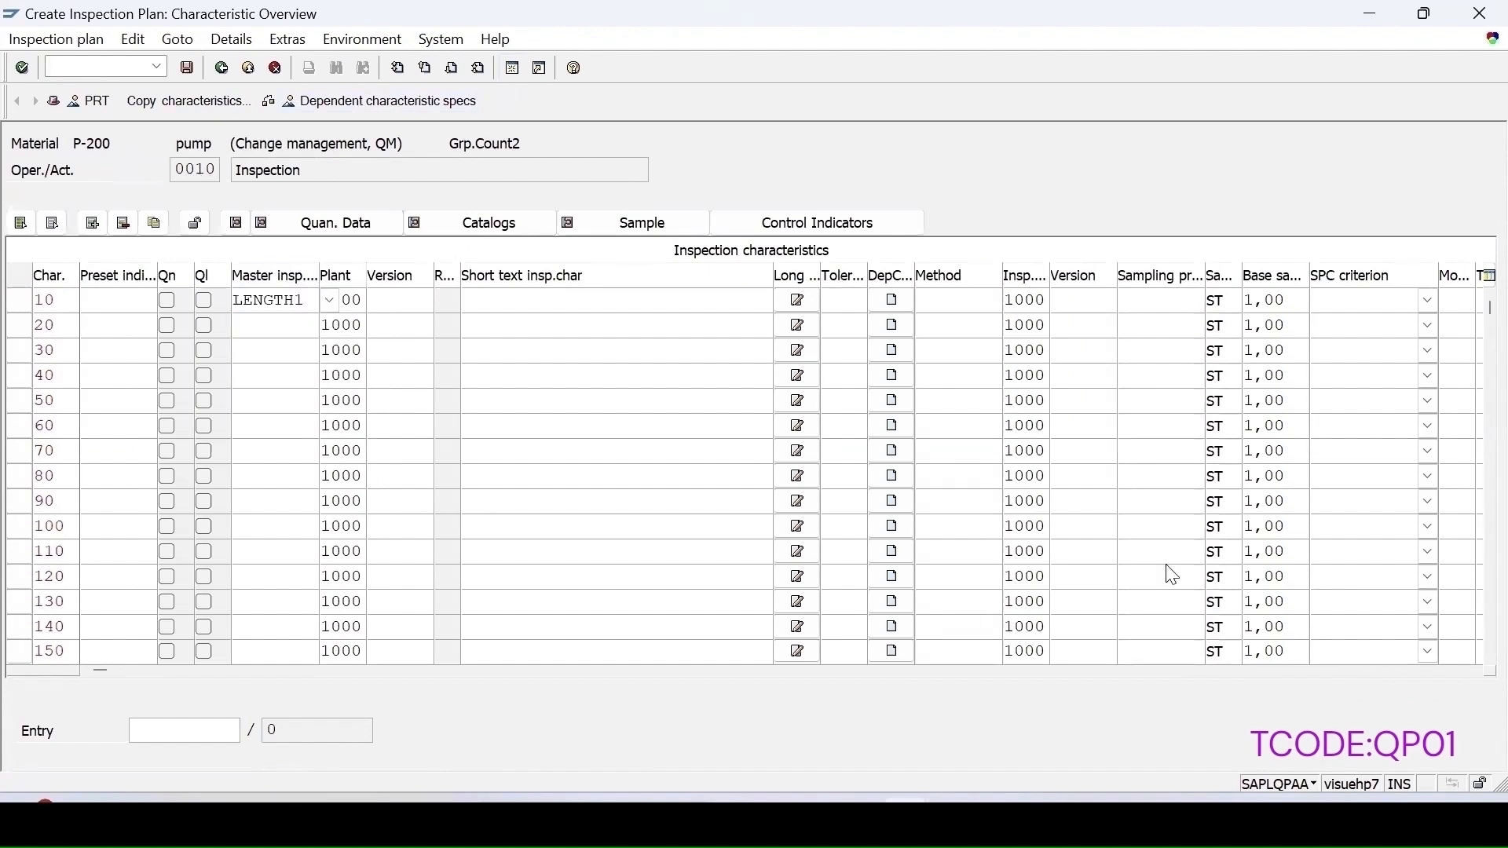
{"action": "key", "text": "Return"}
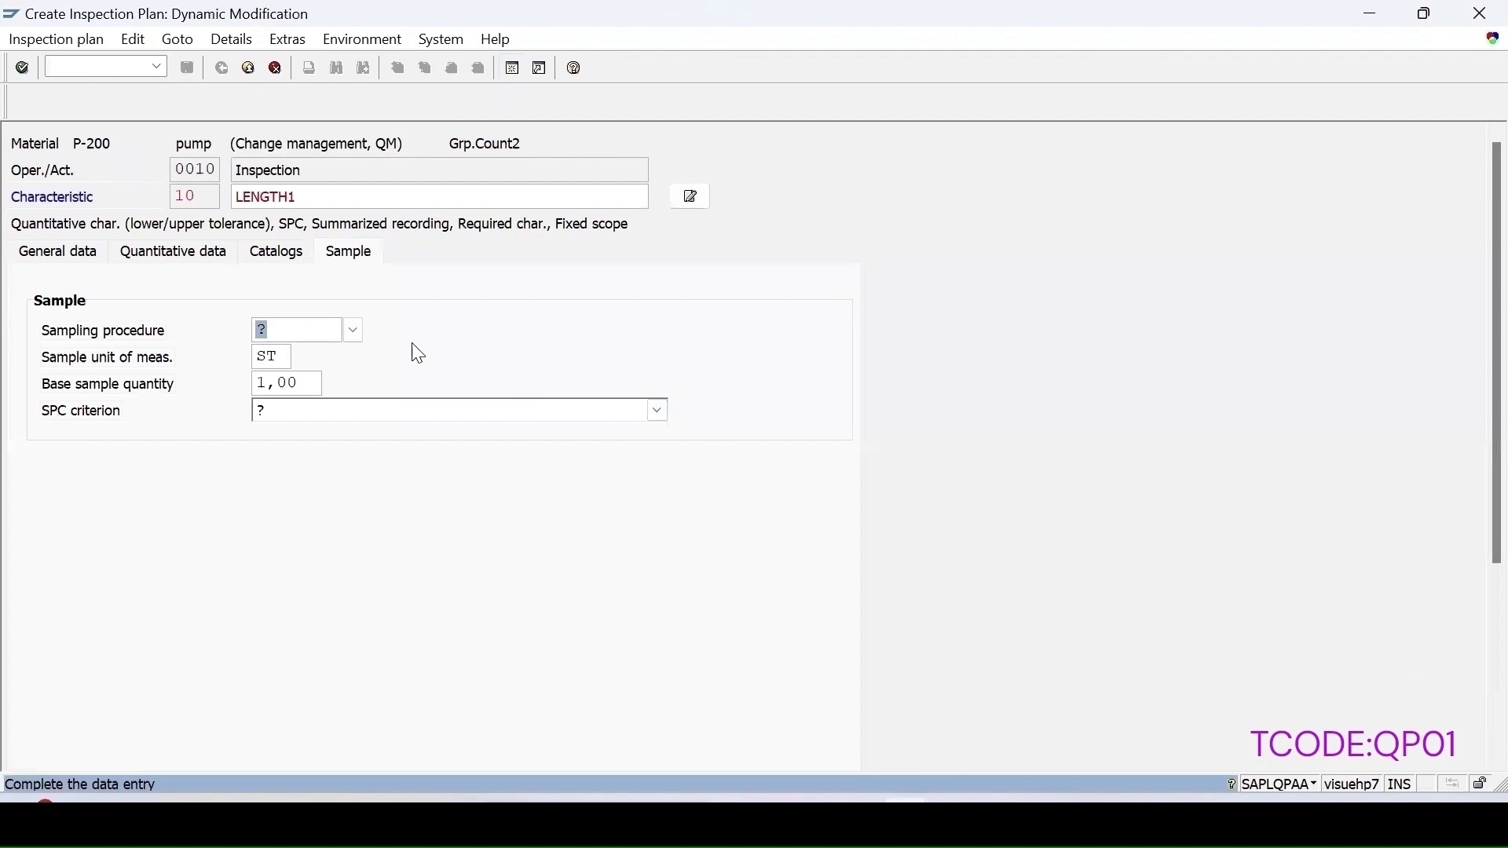
Step: Give LENGTH1 the sampling procedure QUANTMIC and the SPC criterion Master Inspection Charac./Material
{"action": "left_click", "coordinate": [354, 334]}
{"action": "left_click", "coordinate": [354, 333]}
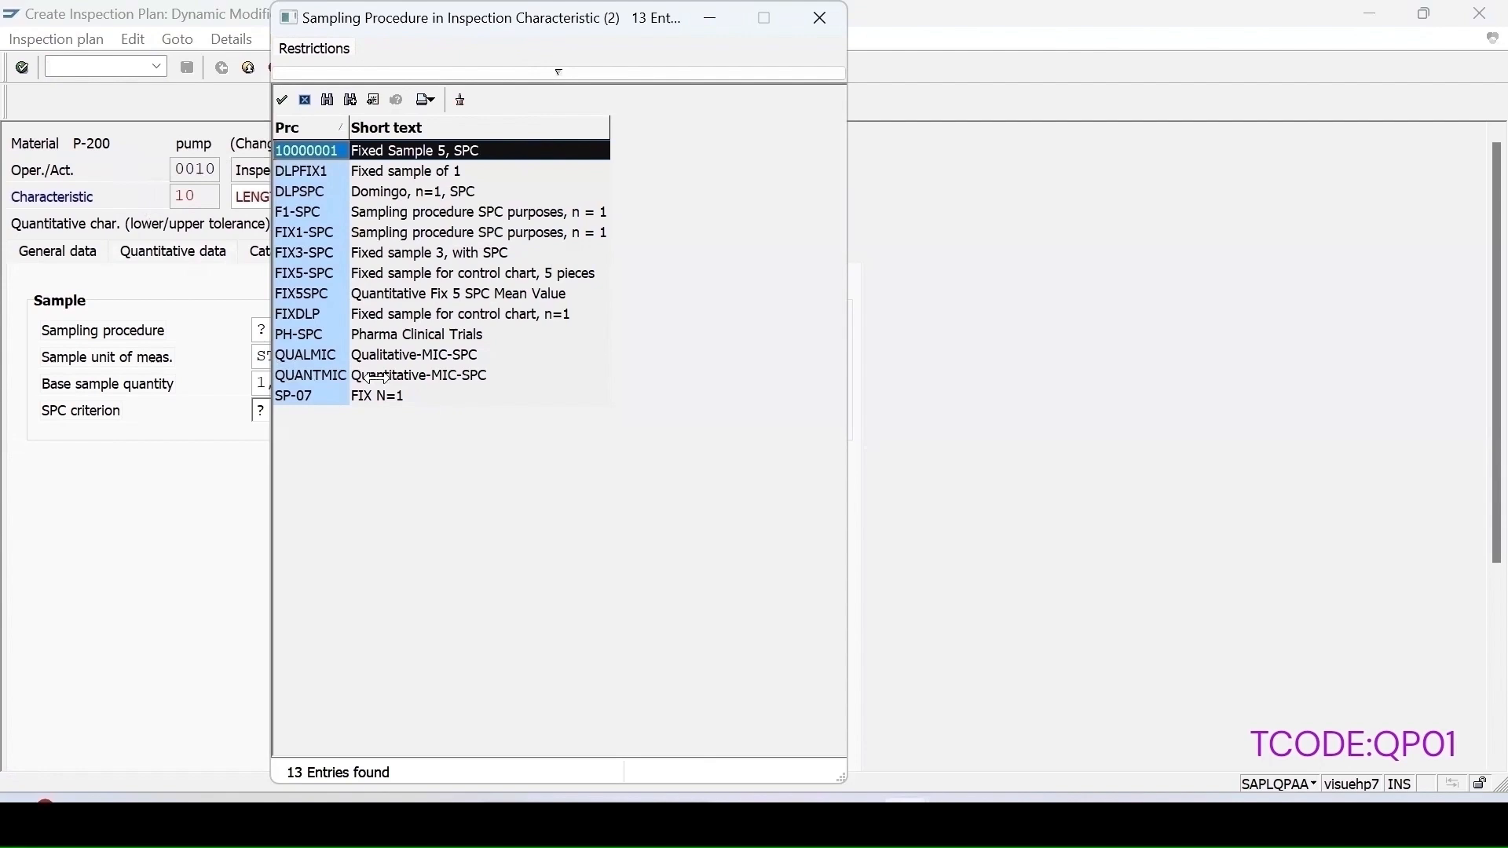
{"action": "double_click", "coordinate": [417, 379]}
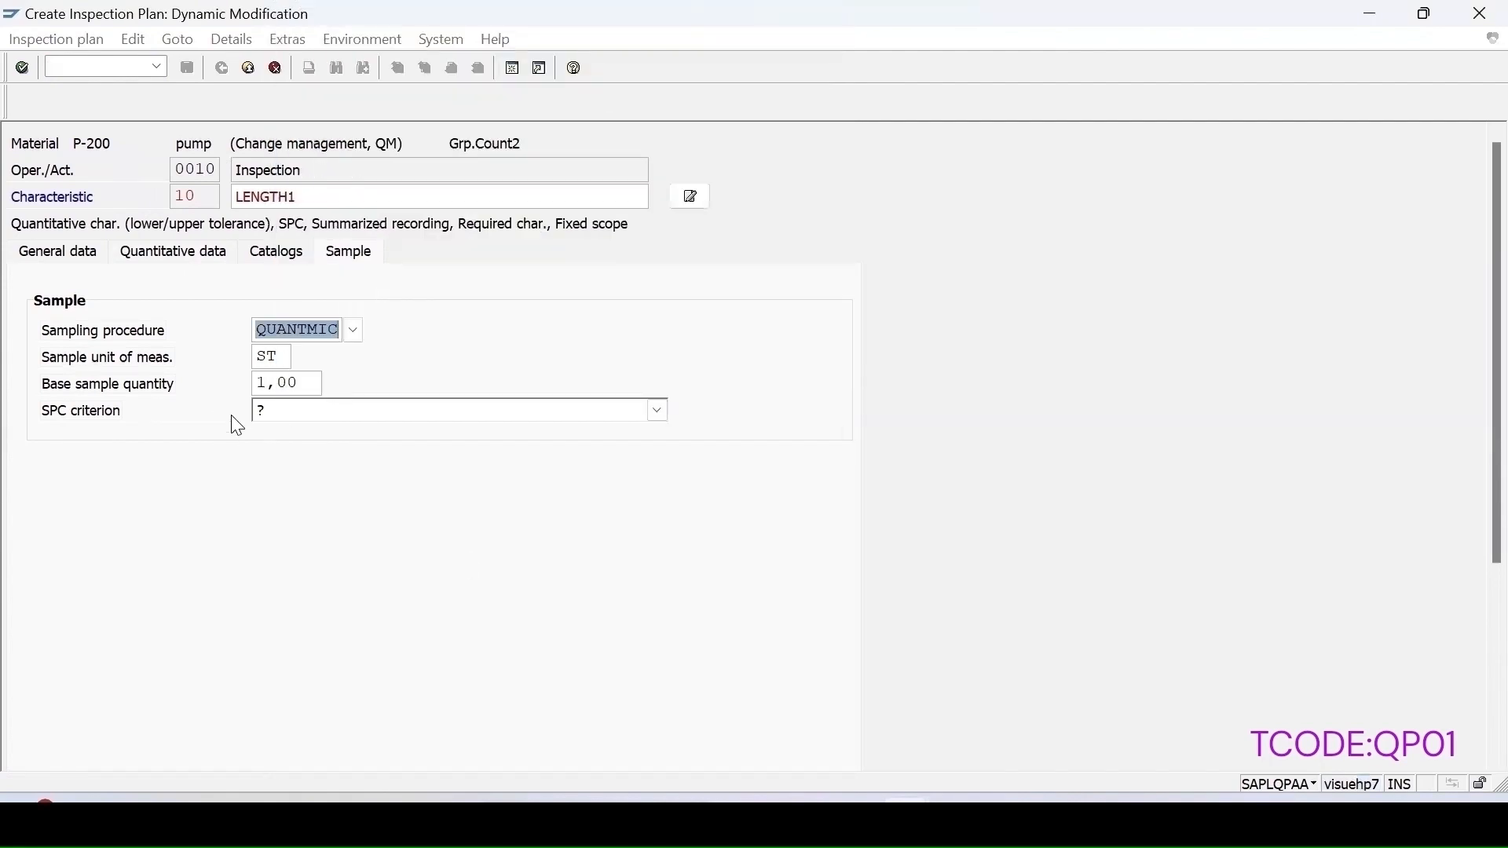
{"action": "left_click", "coordinate": [259, 412]}
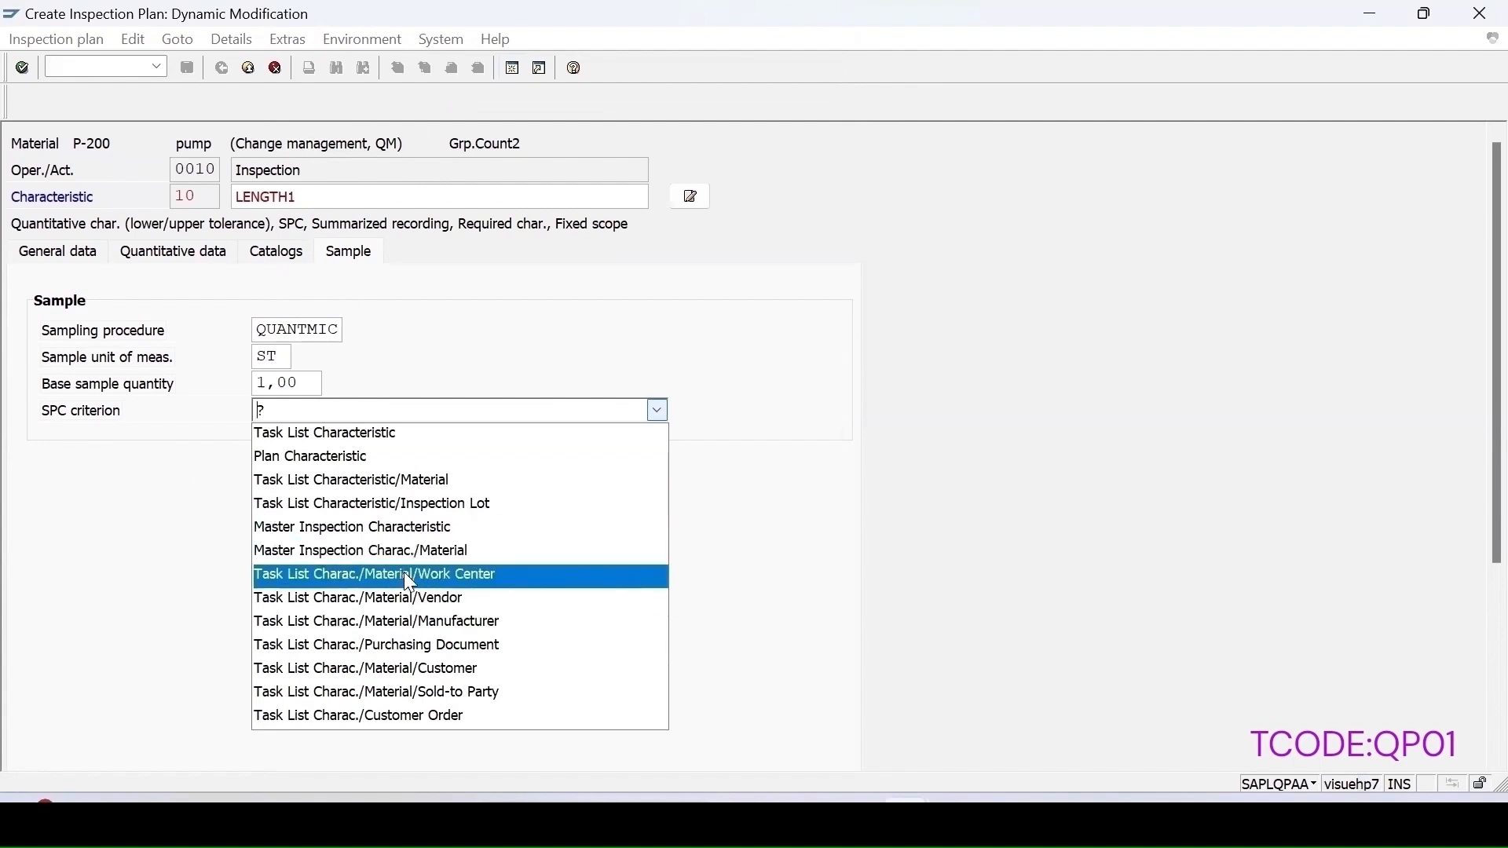
{"action": "left_click", "coordinate": [318, 557]}
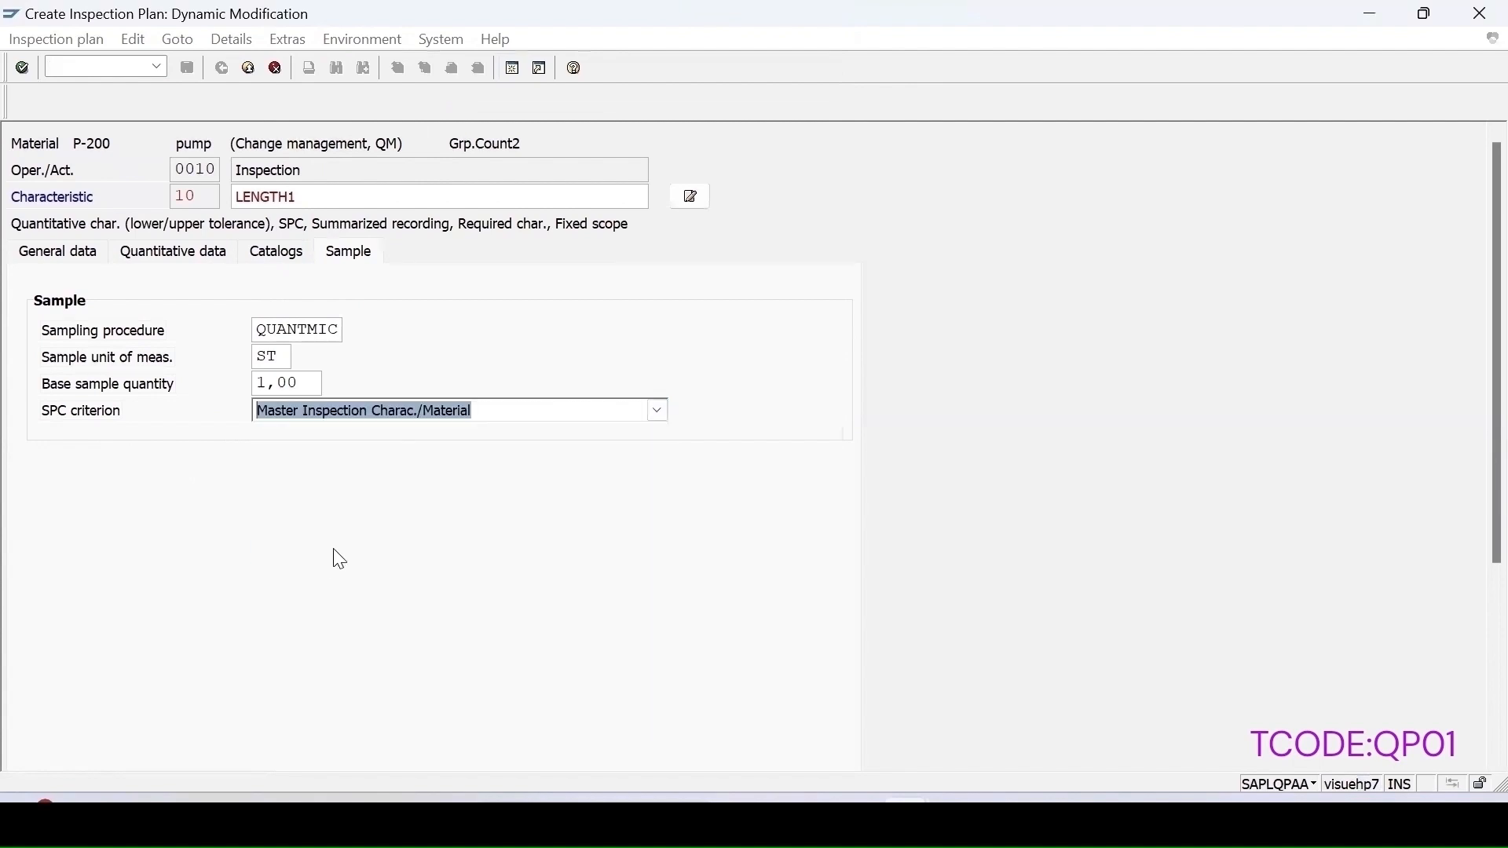
{"action": "key", "text": "F3"}
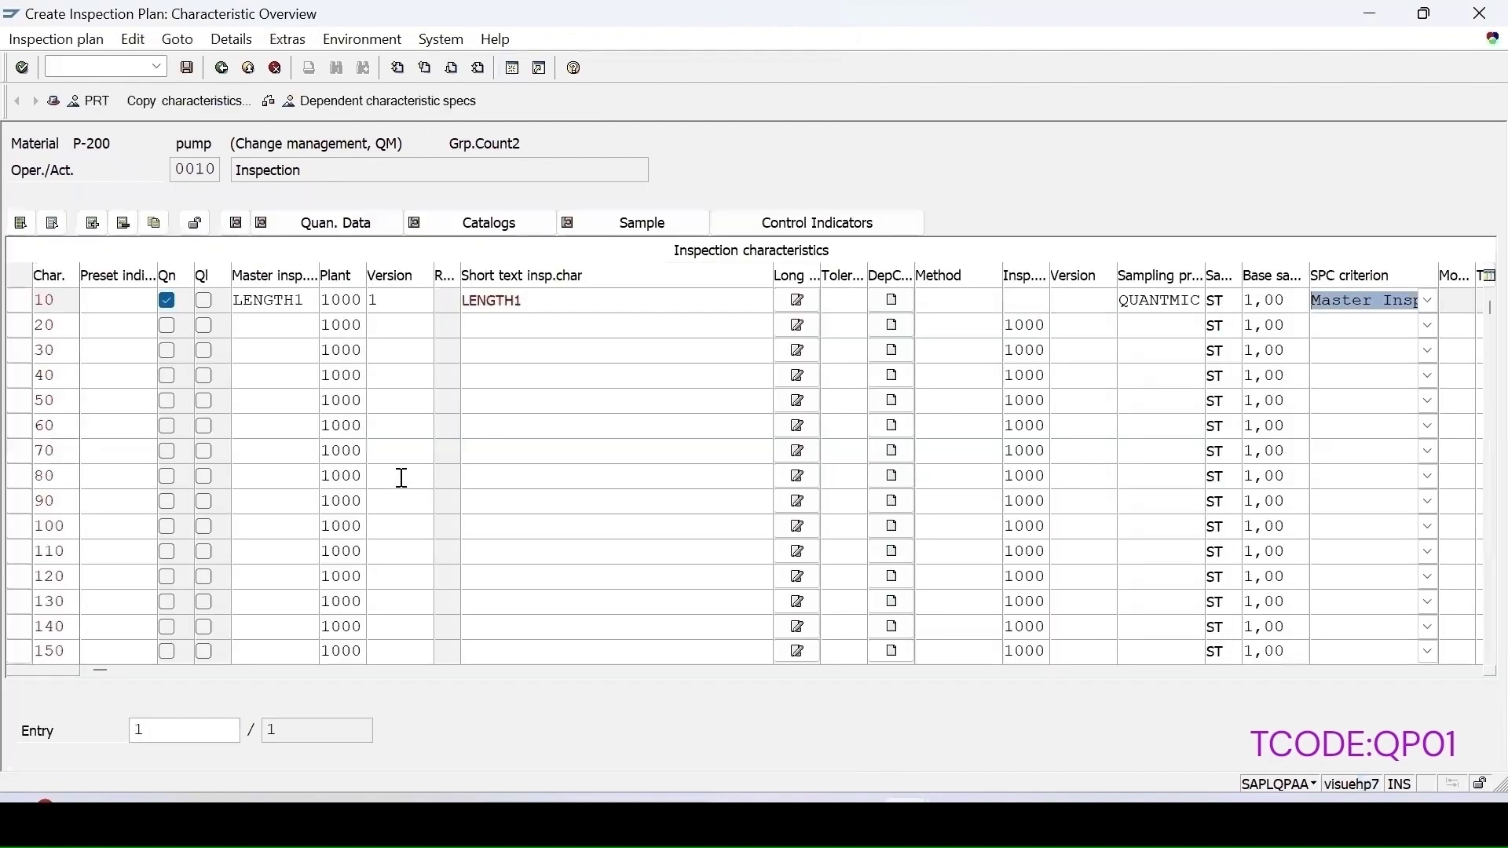
Step: Add master inspection characteristic COLOR1 as characteristic 20 of the operation
{"action": "left_click", "coordinate": [263, 331]}
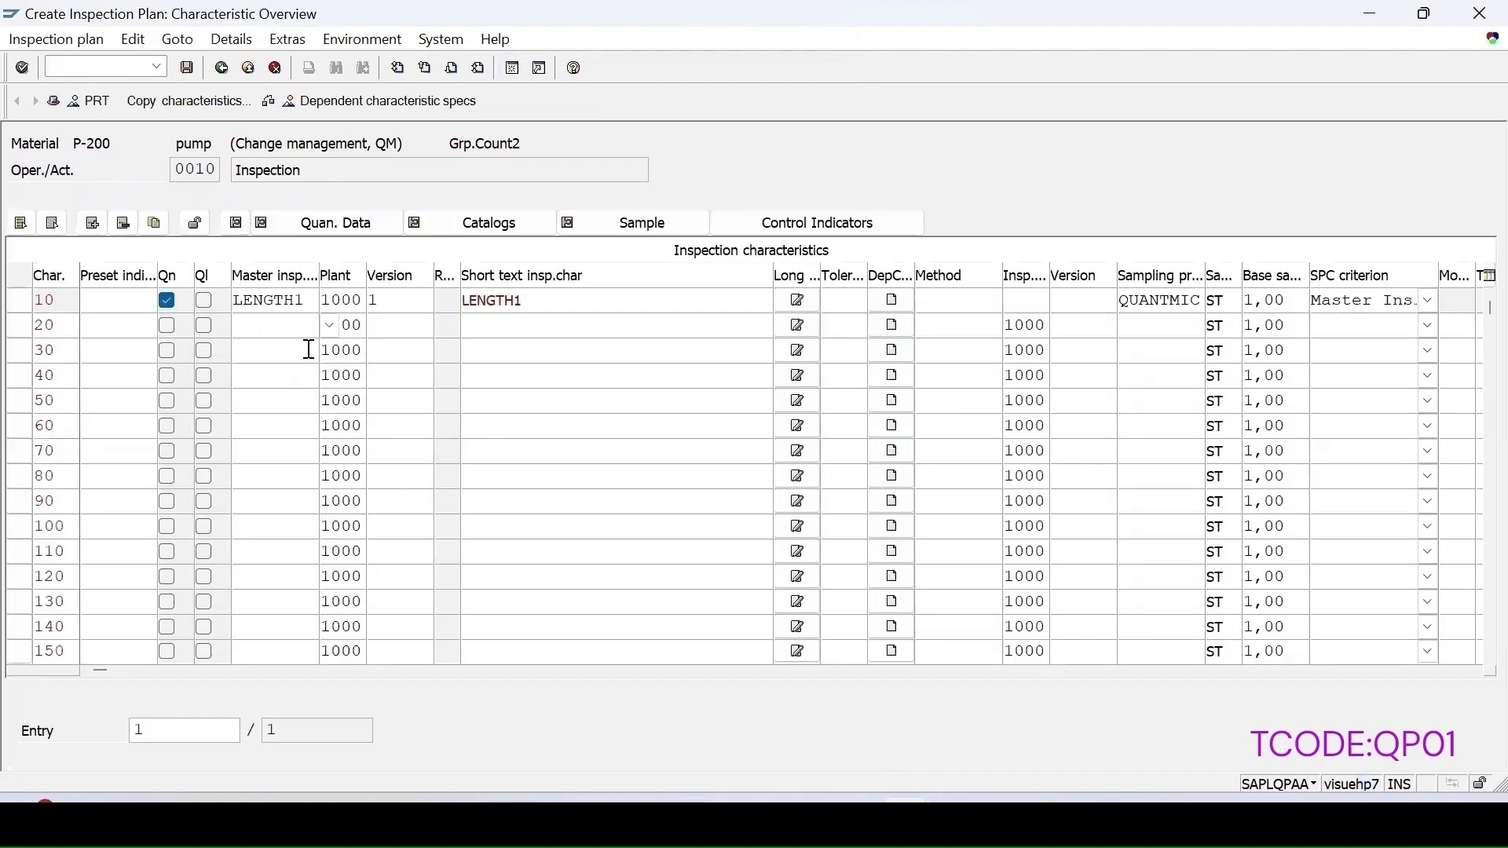
{"action": "type", "text": "color"}
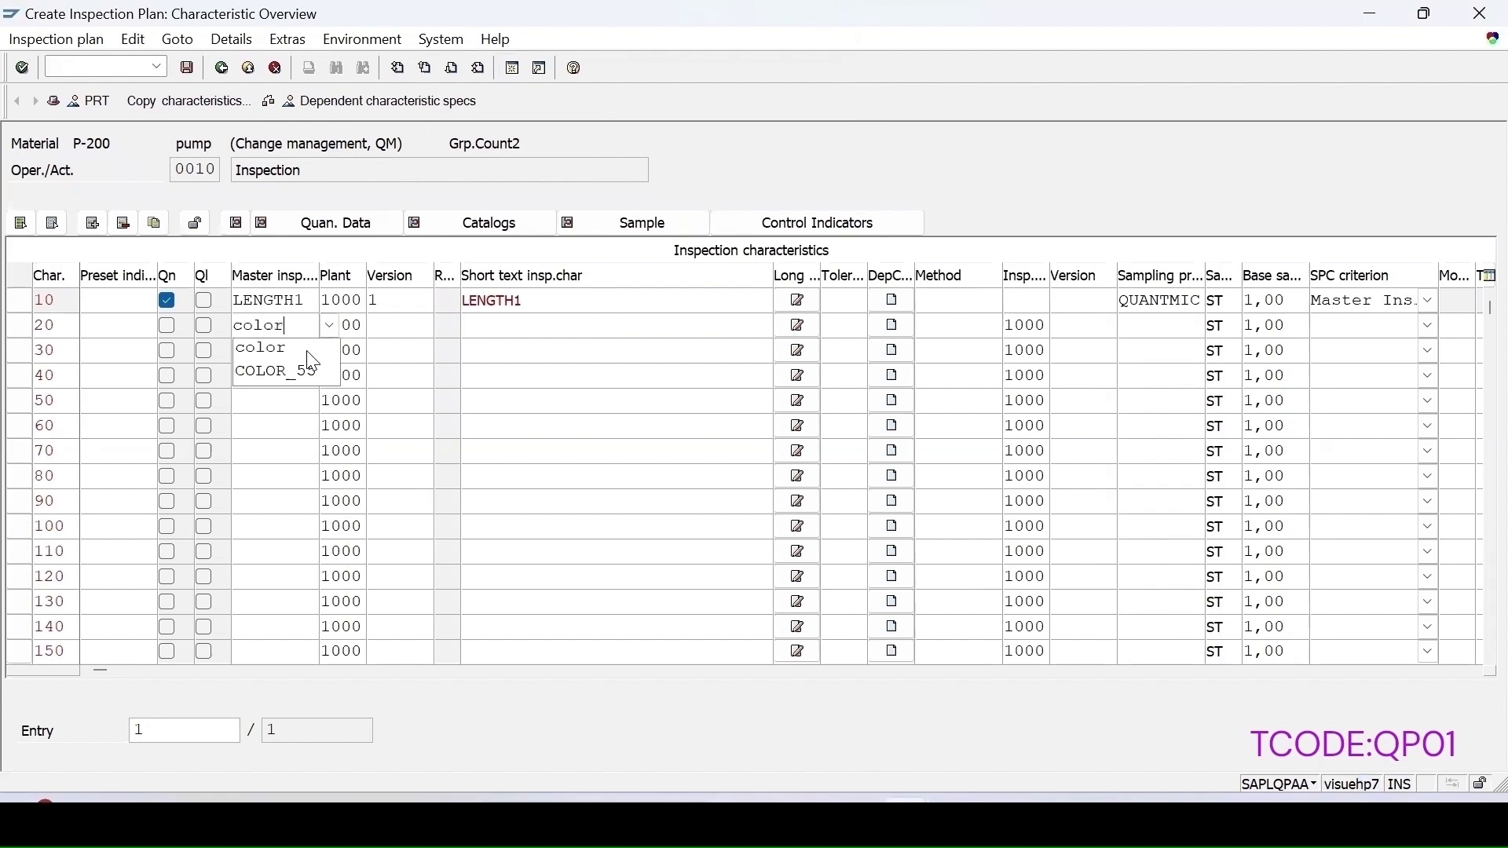
{"action": "type", "text": "1"}
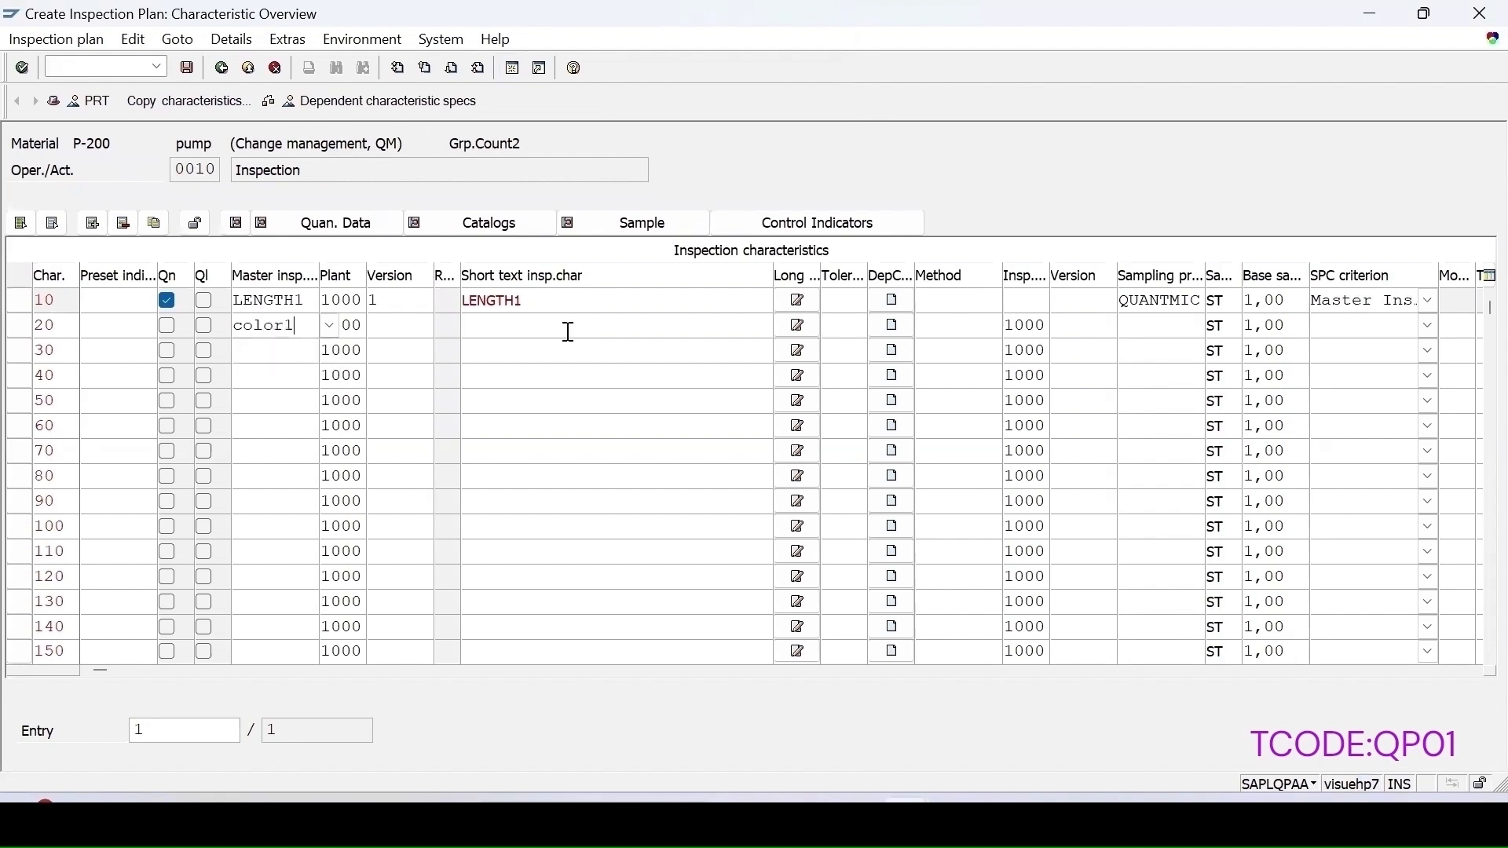
{"action": "key", "text": "Return"}
Step: Give COLOR1 the sampling procedure QUALMIC and the SPC criterion Master Inspection Charac./Material
{"action": "left_click", "coordinate": [354, 330]}
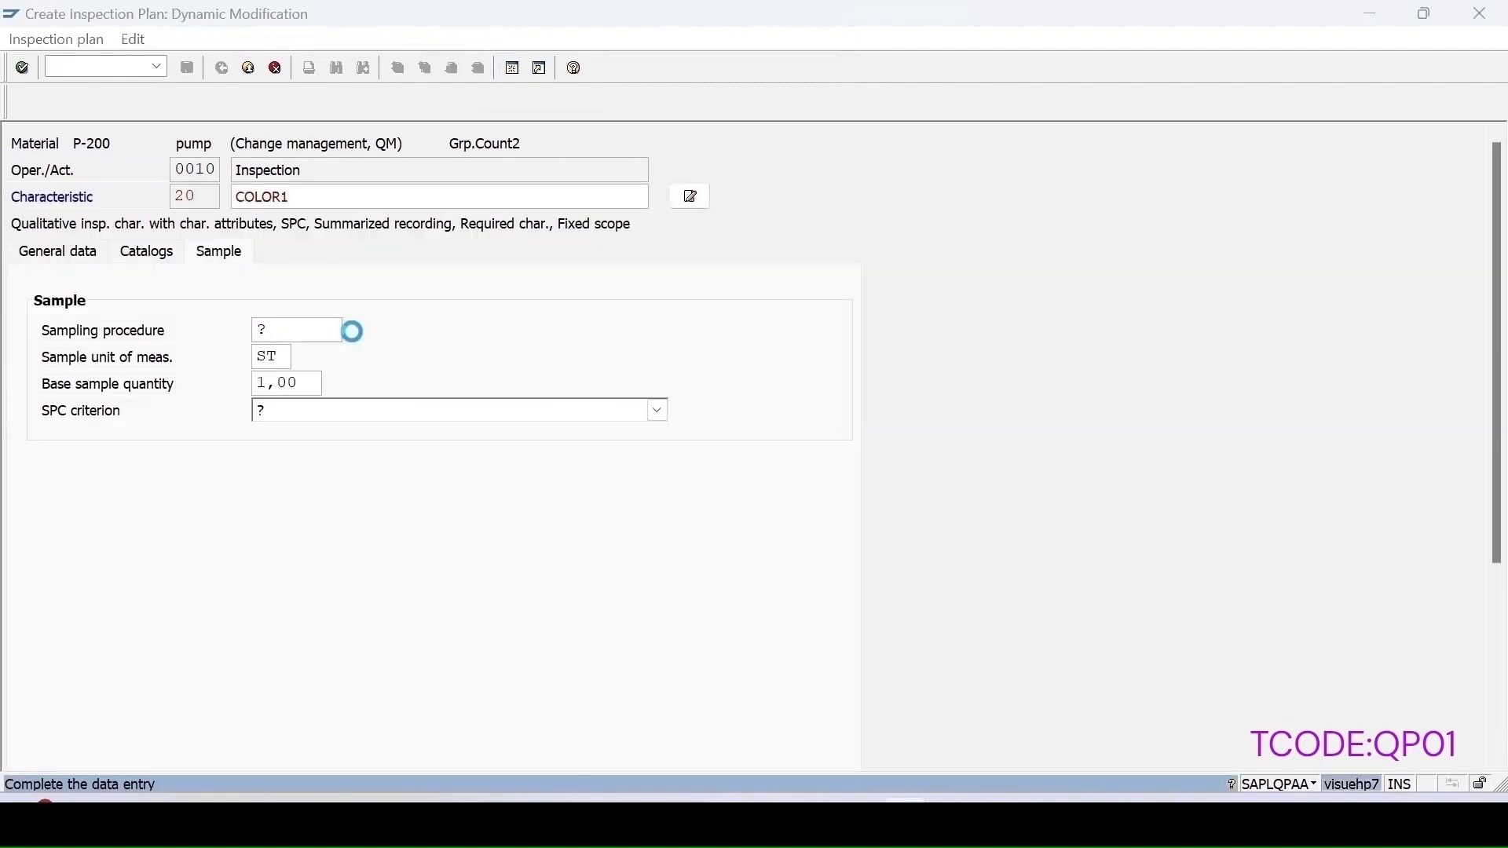
{"action": "double_click", "coordinate": [353, 152]}
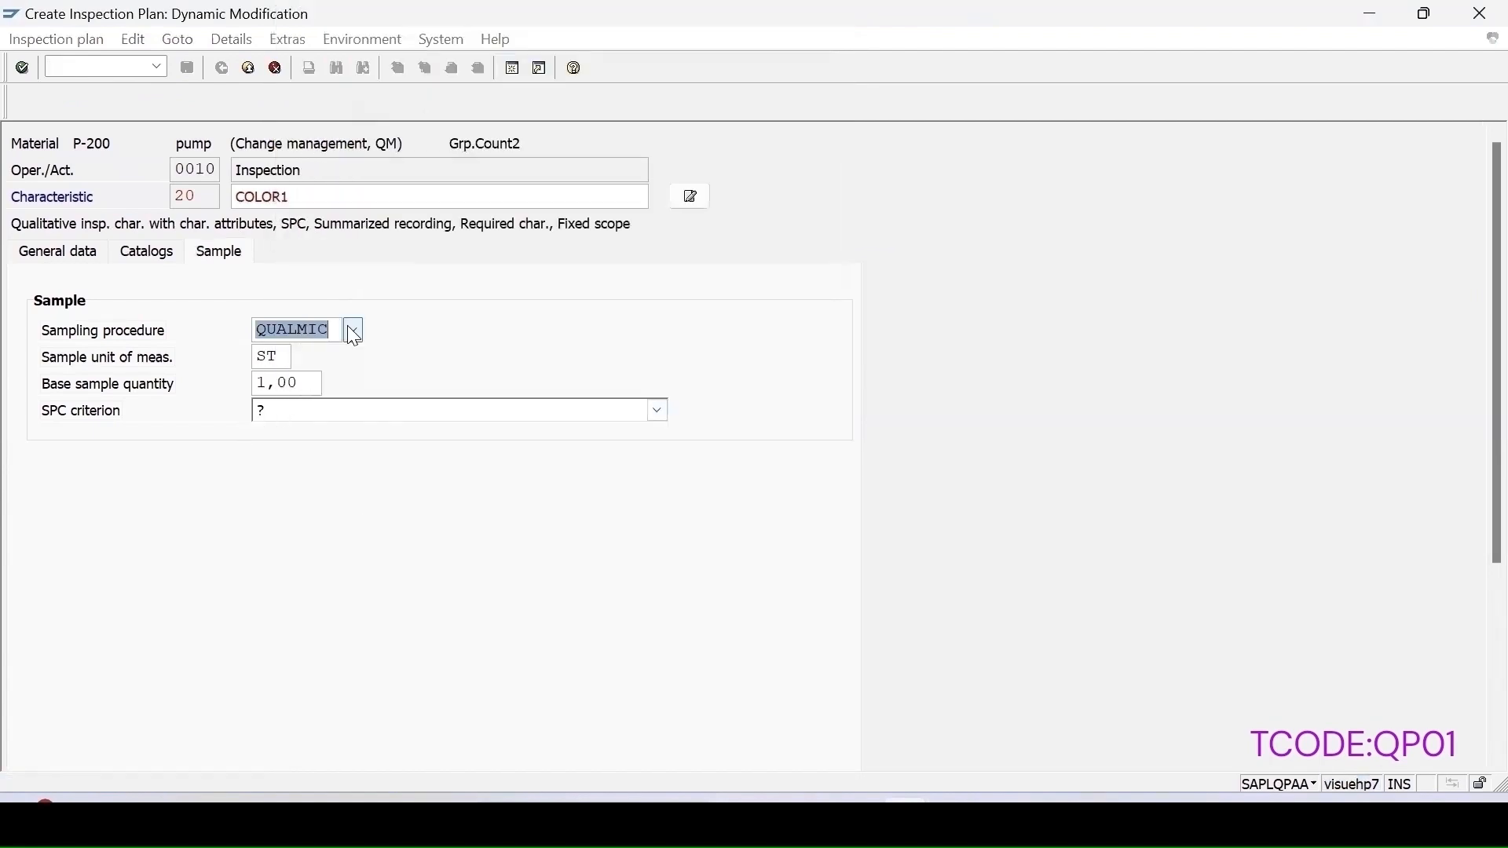
{"action": "left_click", "coordinate": [357, 410]}
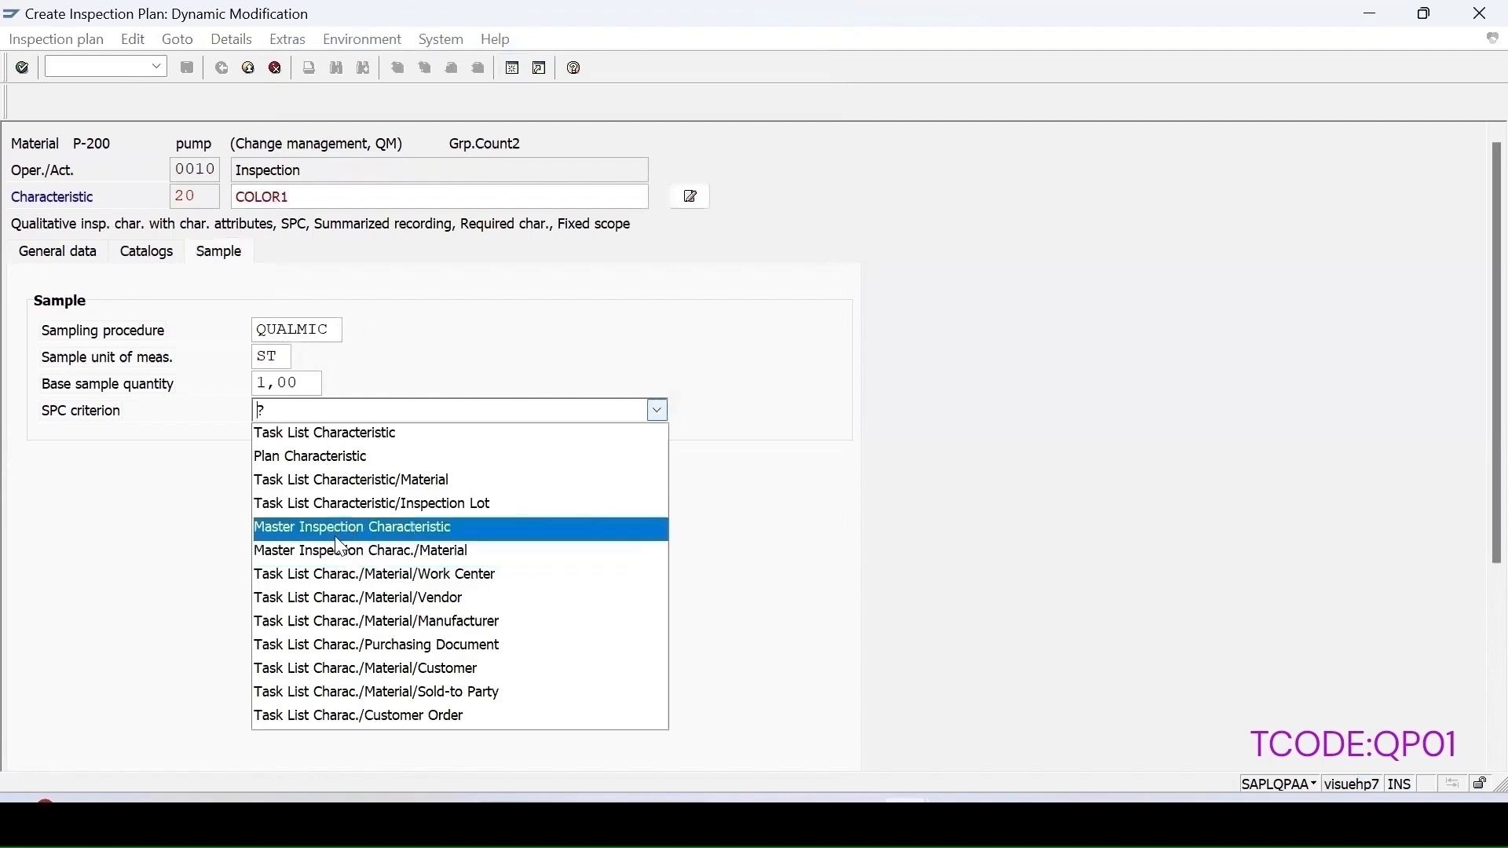
{"action": "left_click", "coordinate": [391, 550]}
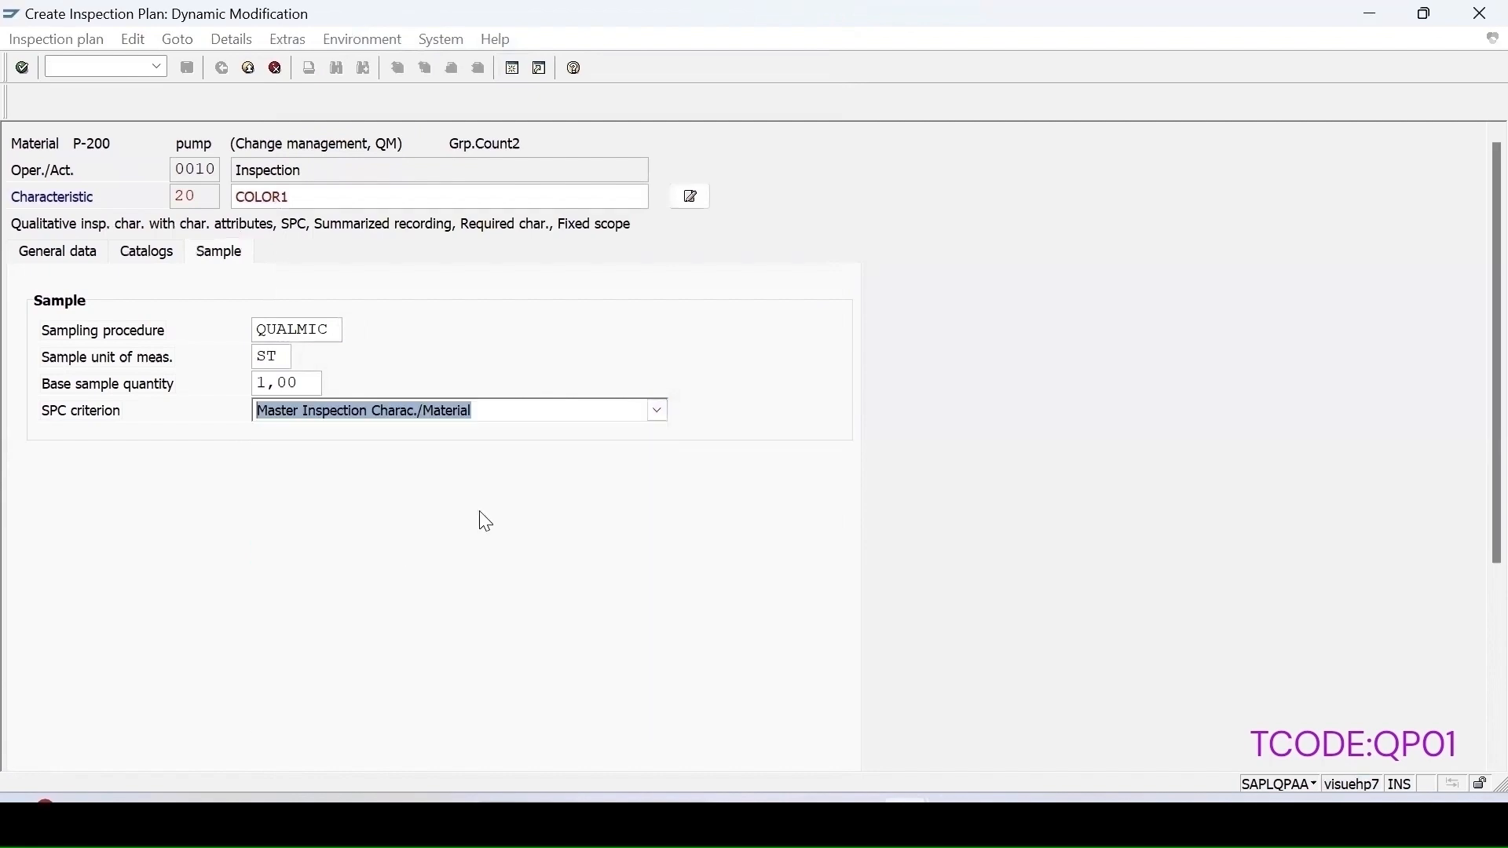
{"action": "key", "text": "F3"}
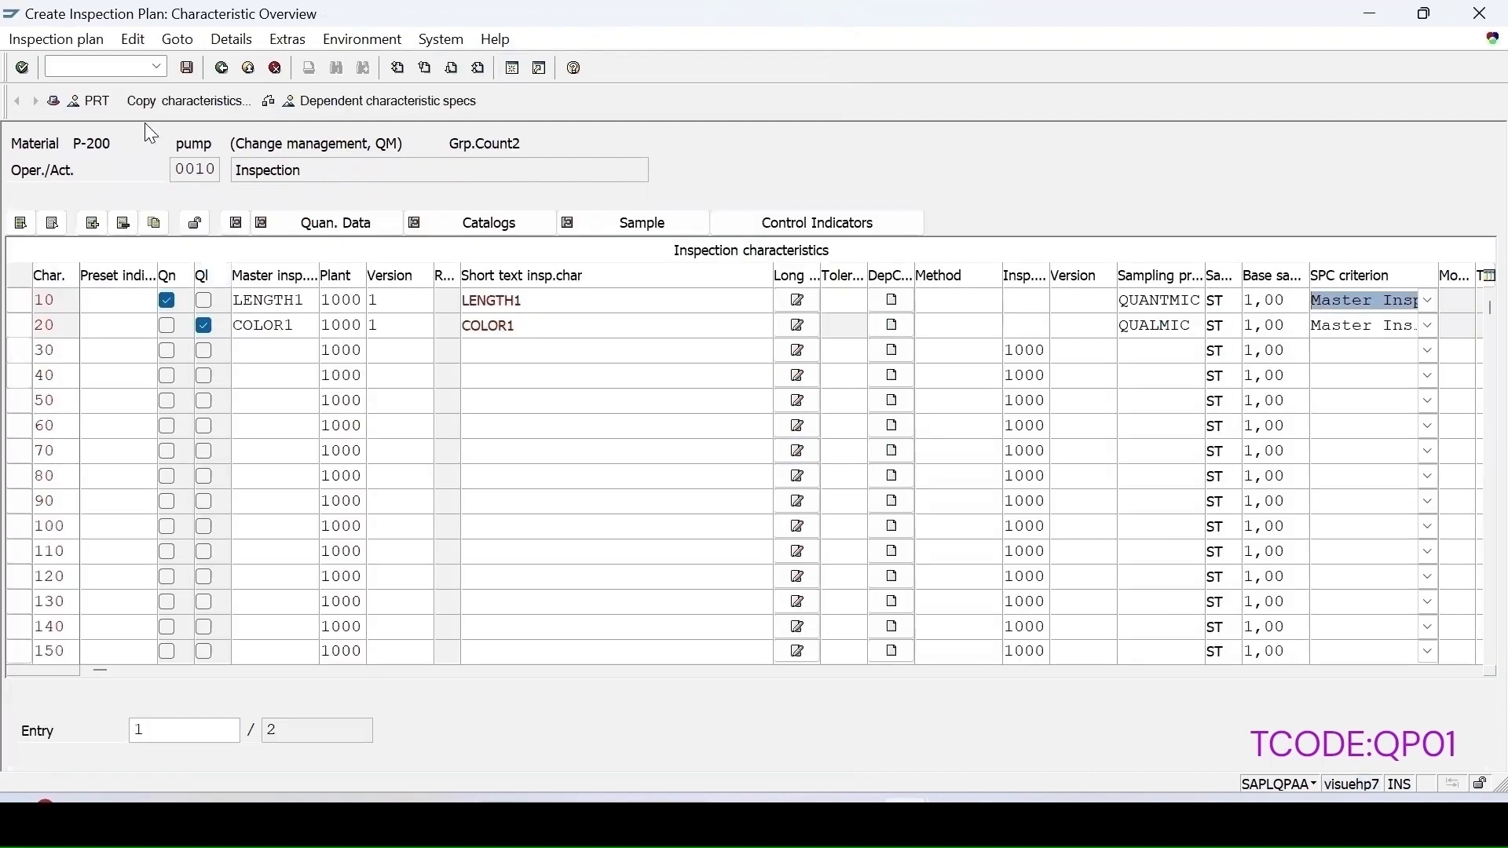
Step: Check the control indicators of characteristic LENGTH1 and save the inspection plan
{"action": "left_click", "coordinate": [795, 228]}
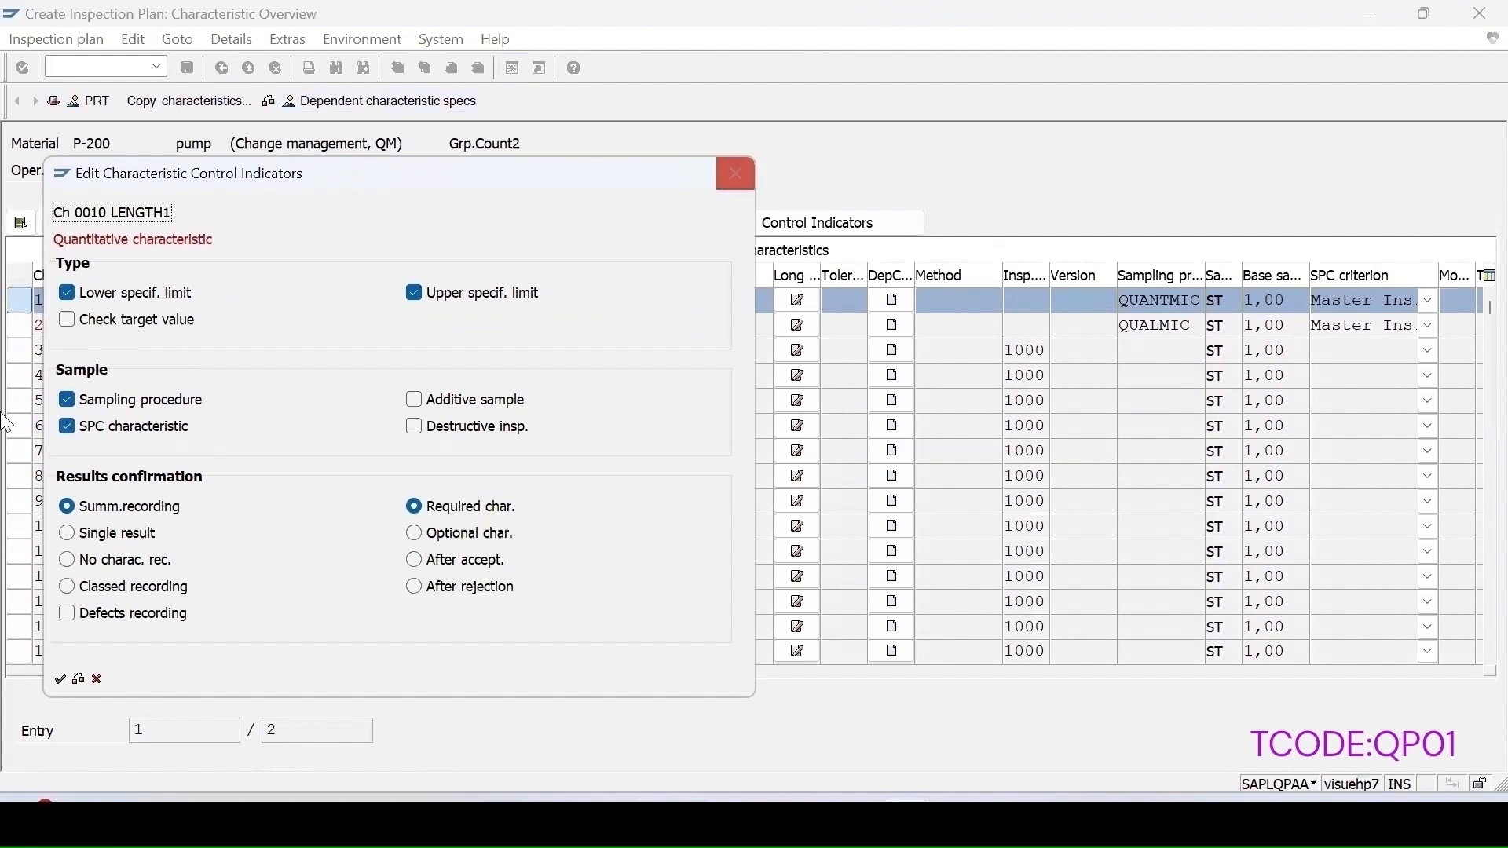
{"action": "left_click", "coordinate": [736, 174]}
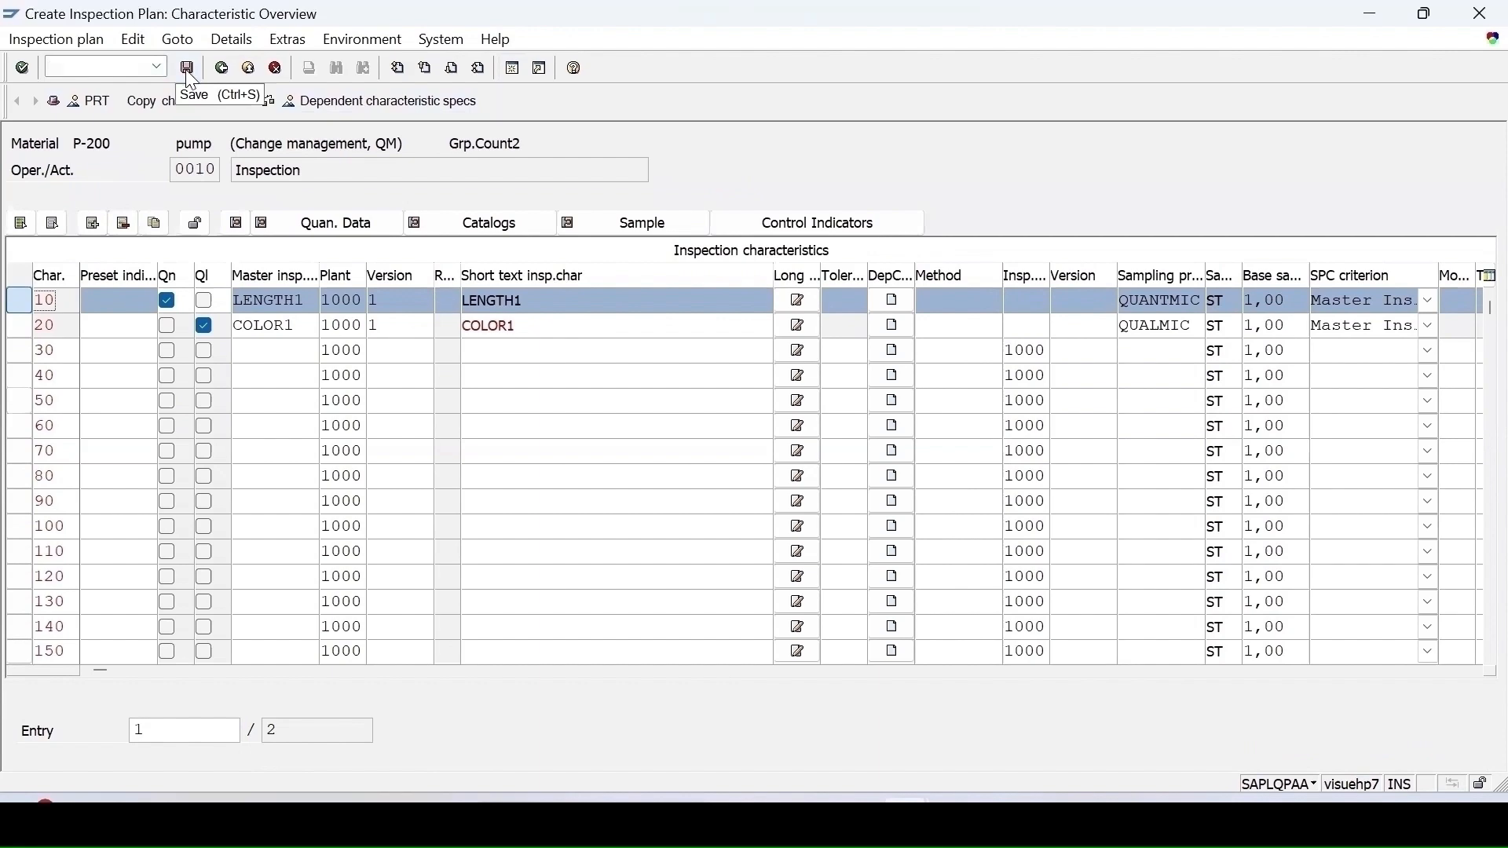
{"action": "left_click", "coordinate": [188, 72]}
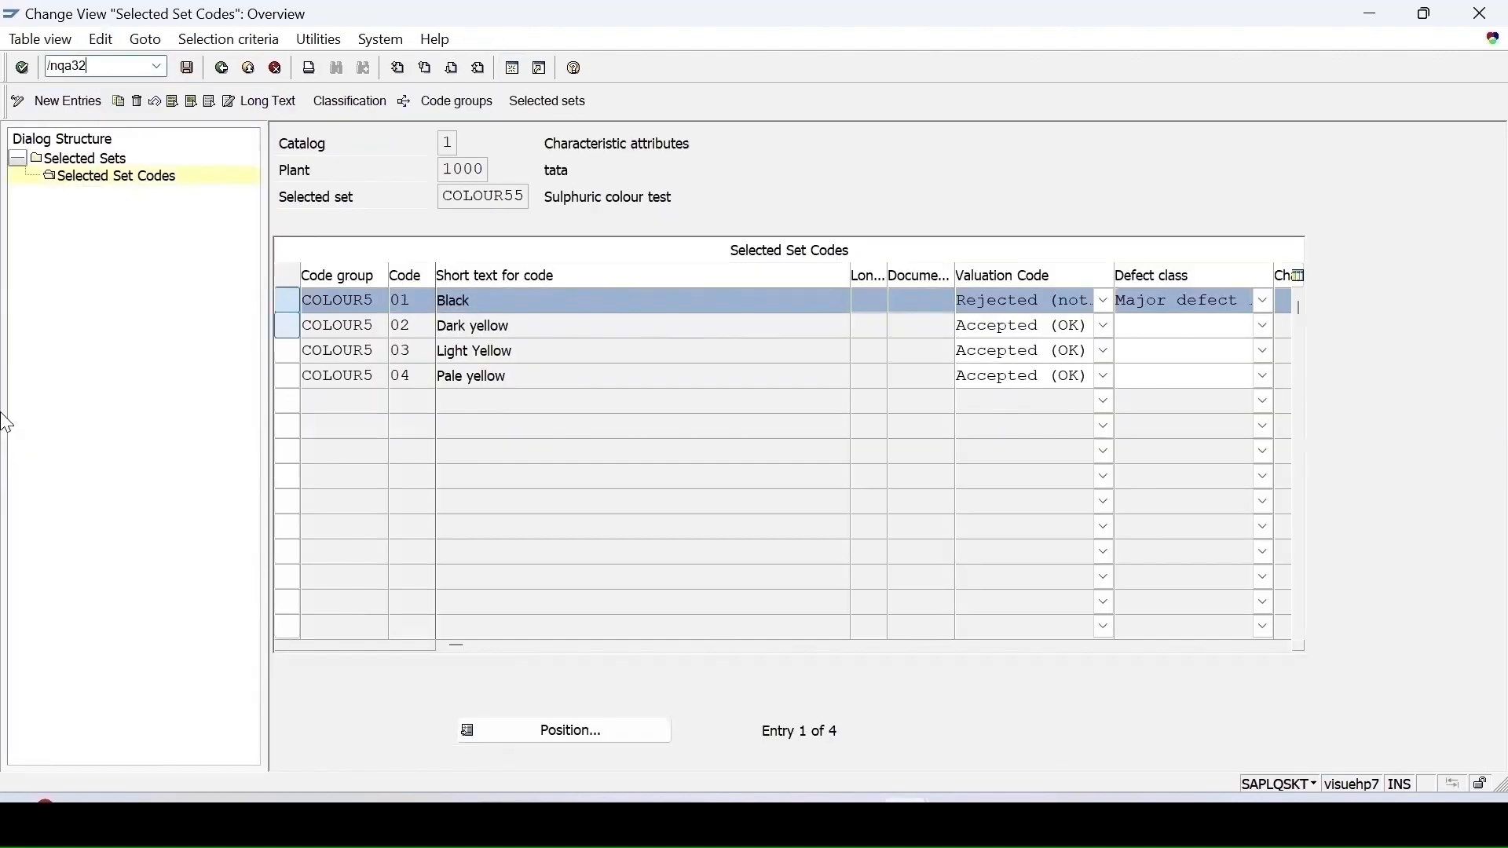
Step: List the inspection lots of material P-200 without a usage decision in transaction QA32 and widen the inspection lot column
{"action": "key", "text": "Return"}
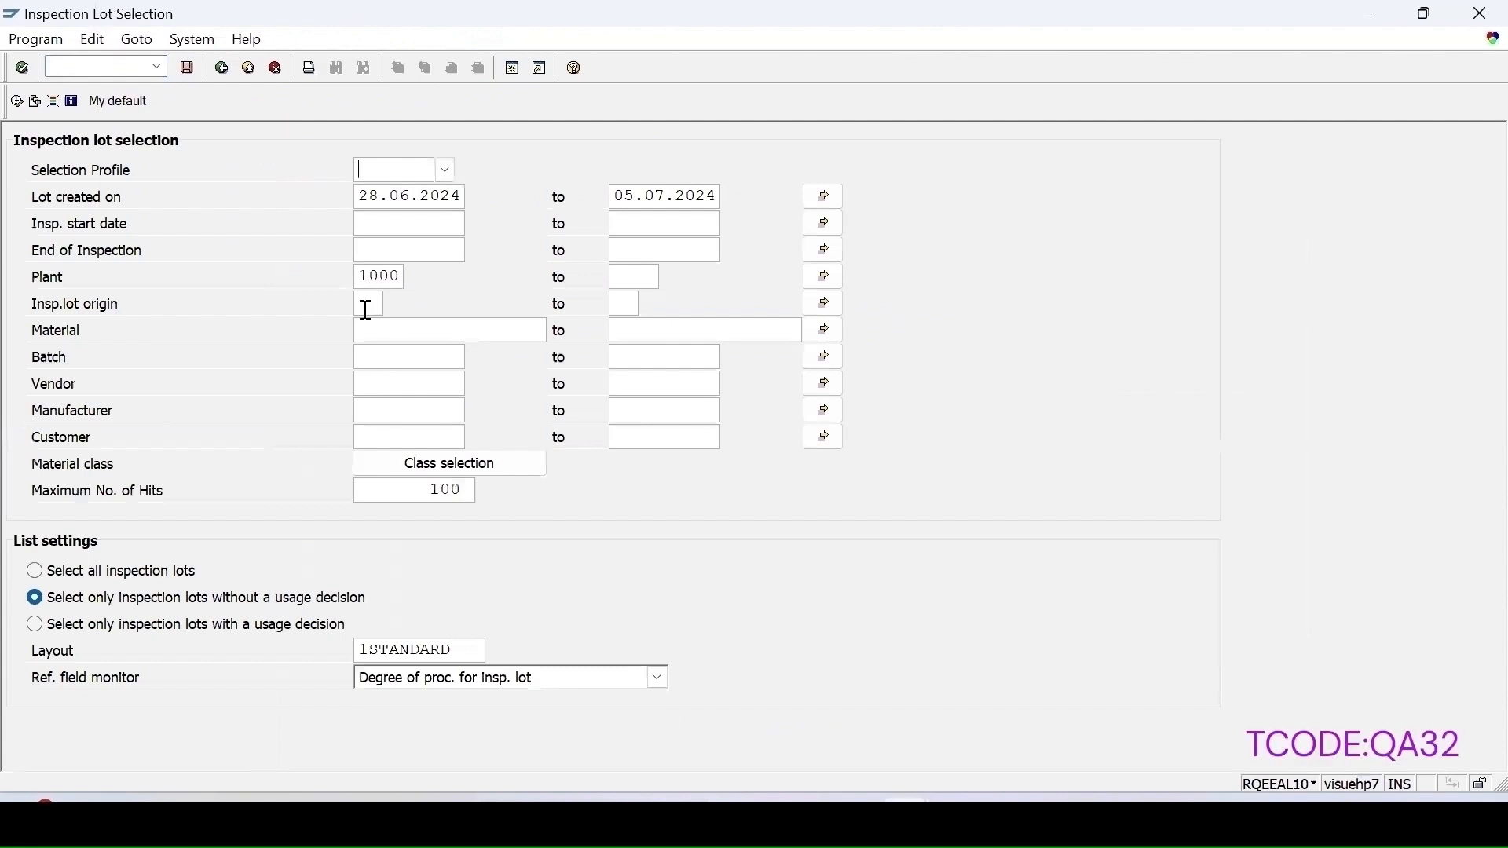
{"action": "left_click", "coordinate": [369, 333]}
{"action": "type", "text": "p-200"}
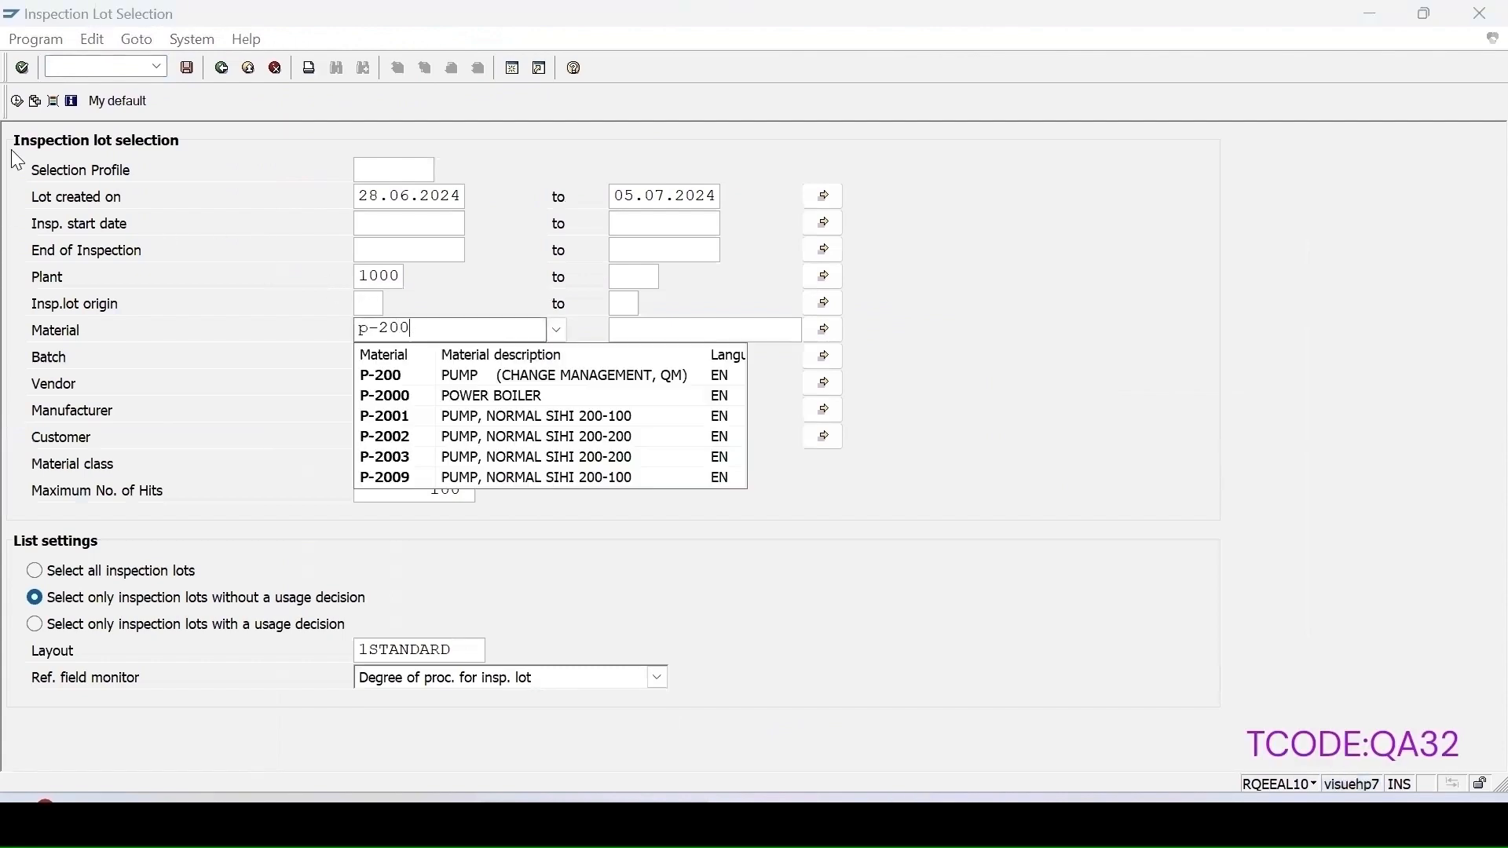
{"action": "left_click", "coordinate": [16, 101]}
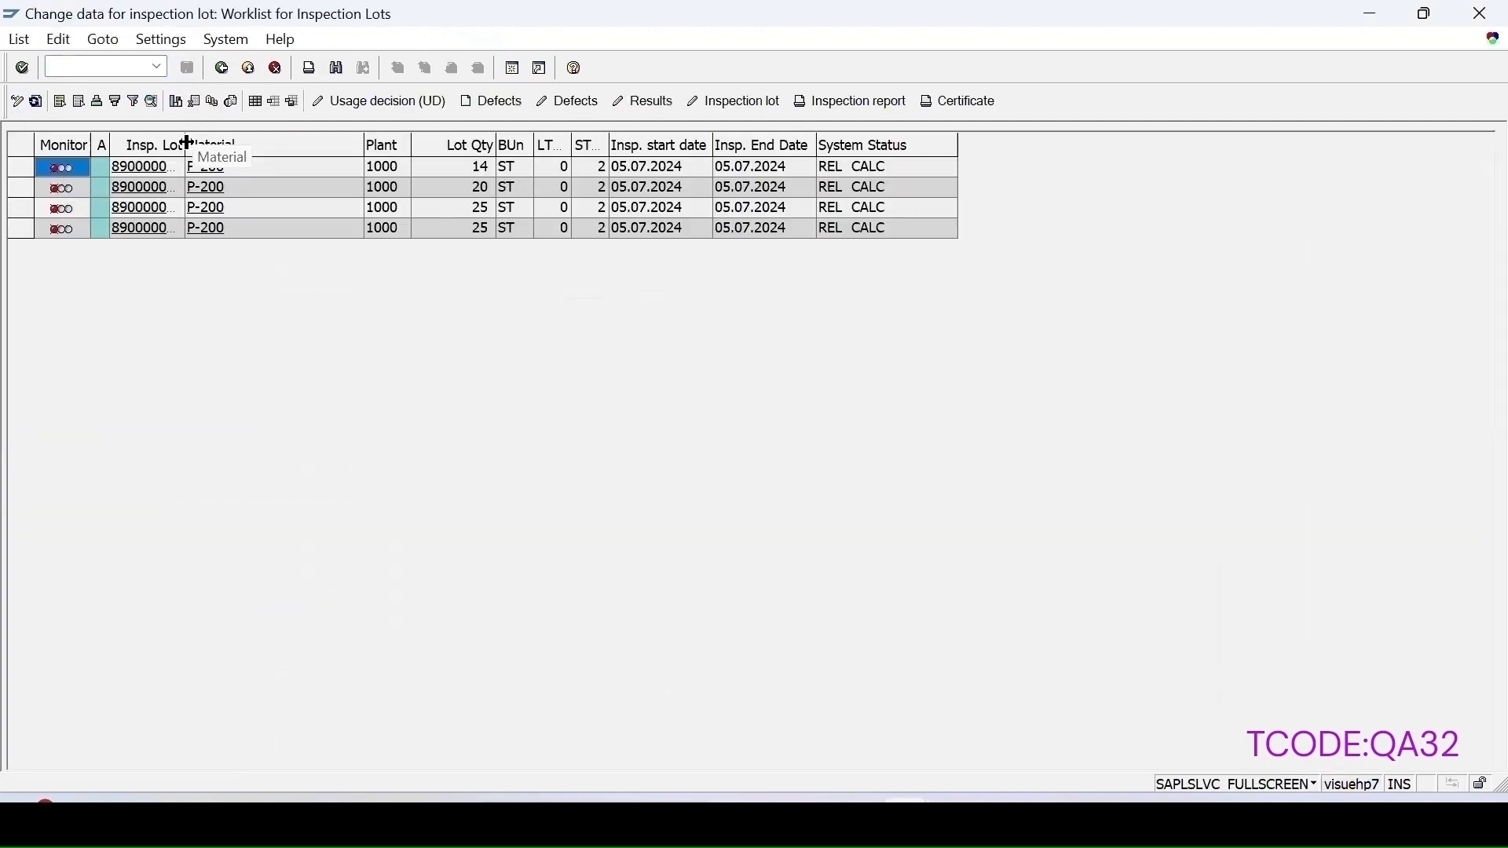
{"action": "left_click_drag", "start_coordinate": [186, 143], "coordinate": [276, 146]}
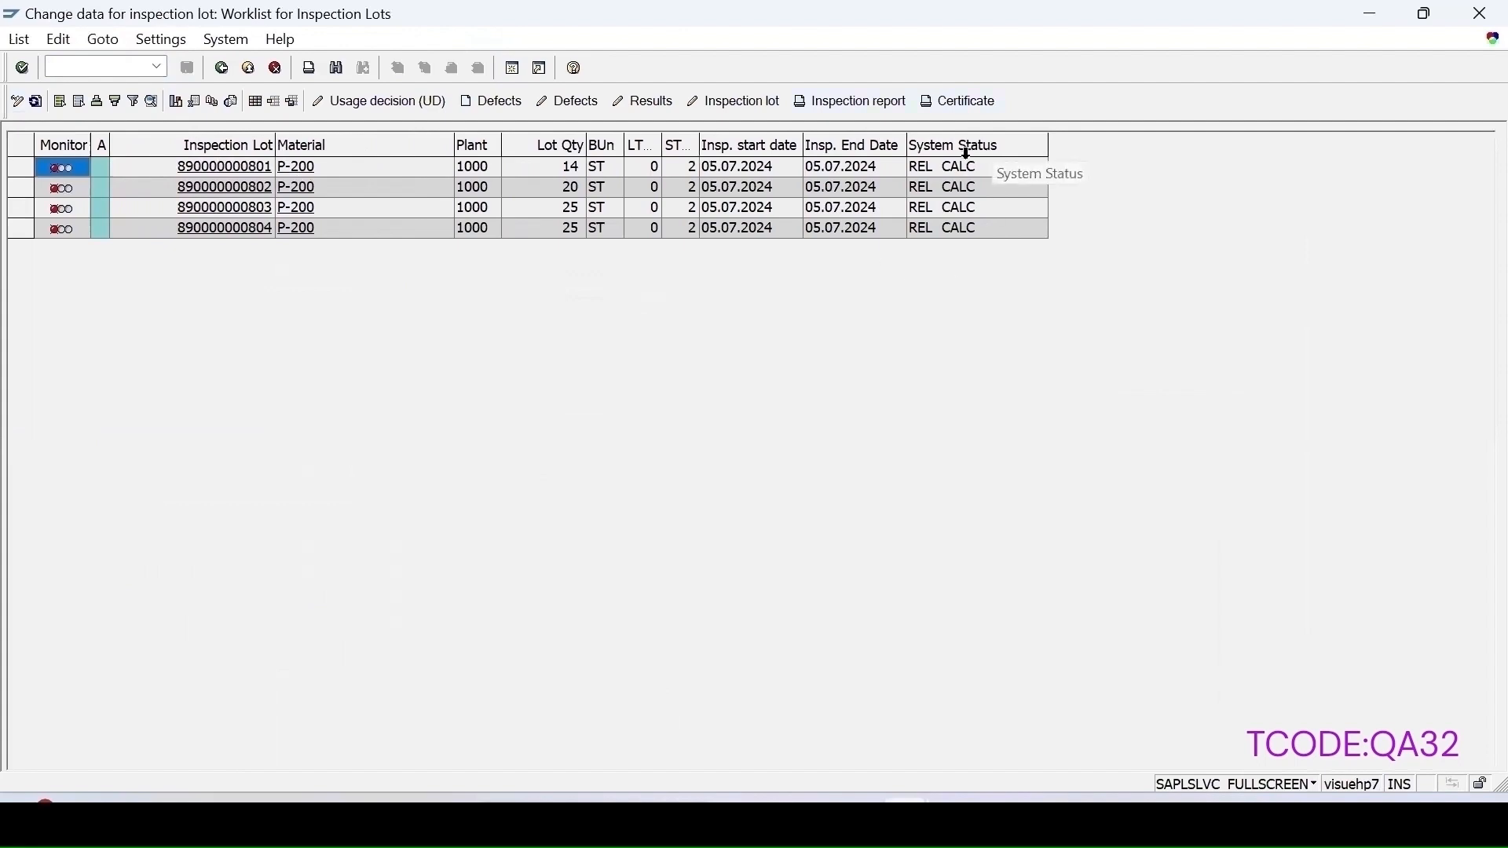
Step: Record results for the first P-200 lot: LENGTH1 5 and COLOR1 Dark yellow, valuate both as Accept and save
{"action": "left_click", "coordinate": [24, 168]}
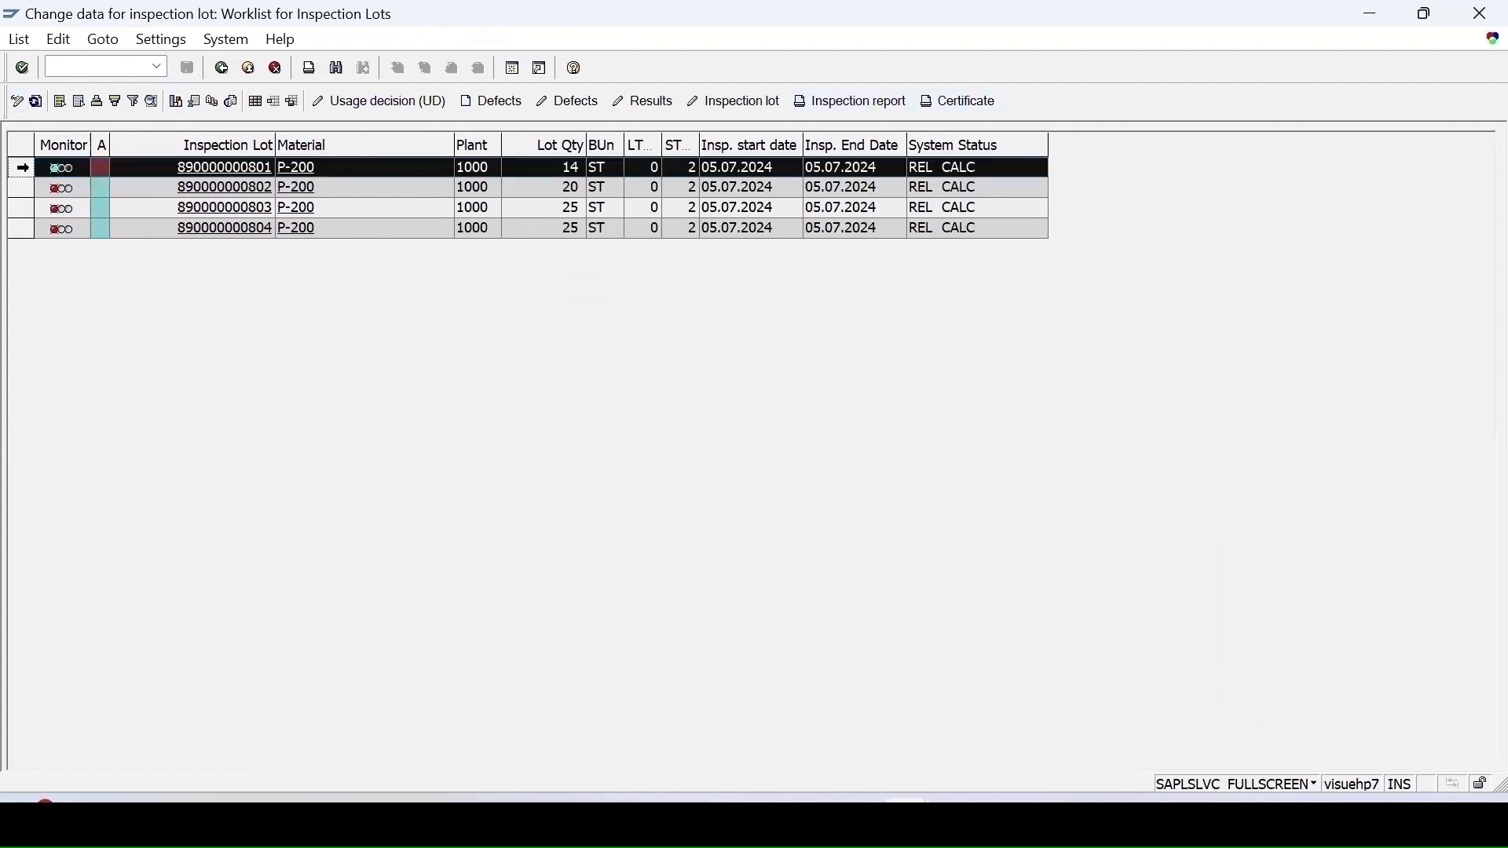
{"action": "left_click", "coordinate": [629, 102]}
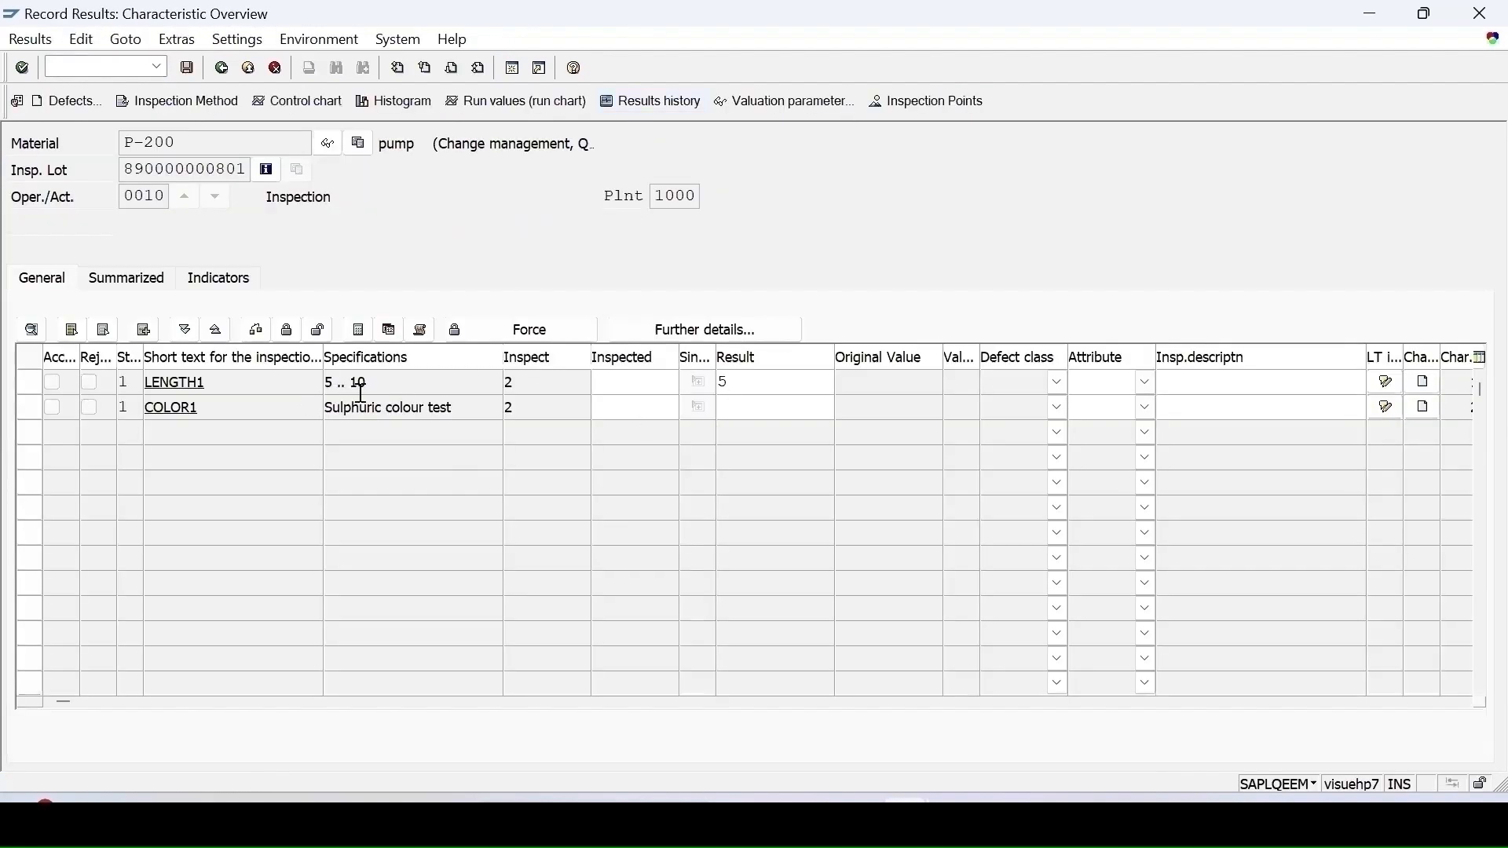
{"action": "left_click", "coordinate": [744, 410]}
{"action": "left_click", "coordinate": [846, 408]}
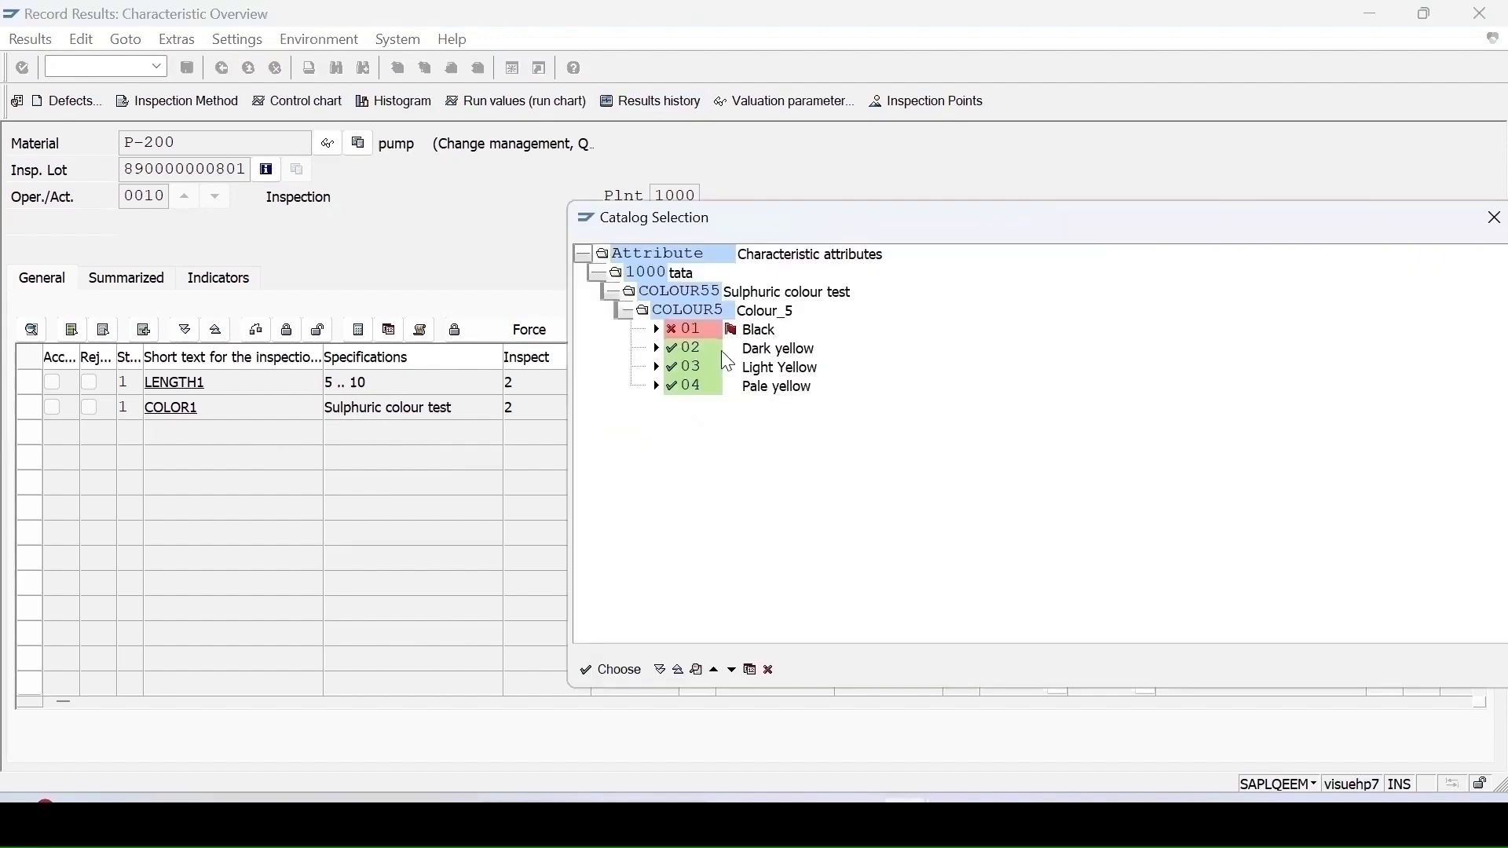
{"action": "double_click", "coordinate": [777, 349]}
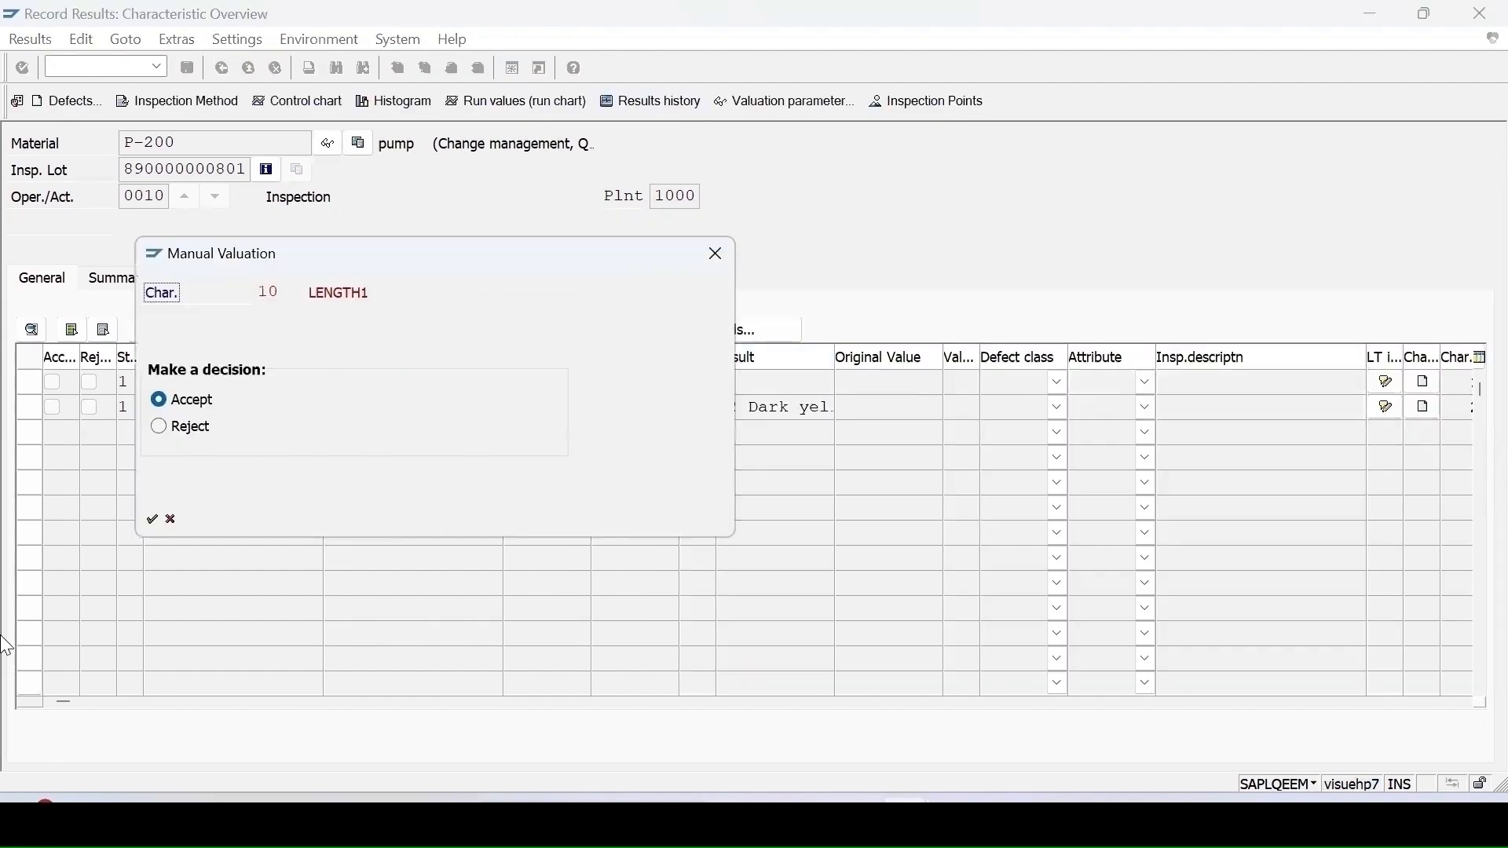
{"action": "left_click", "coordinate": [153, 520]}
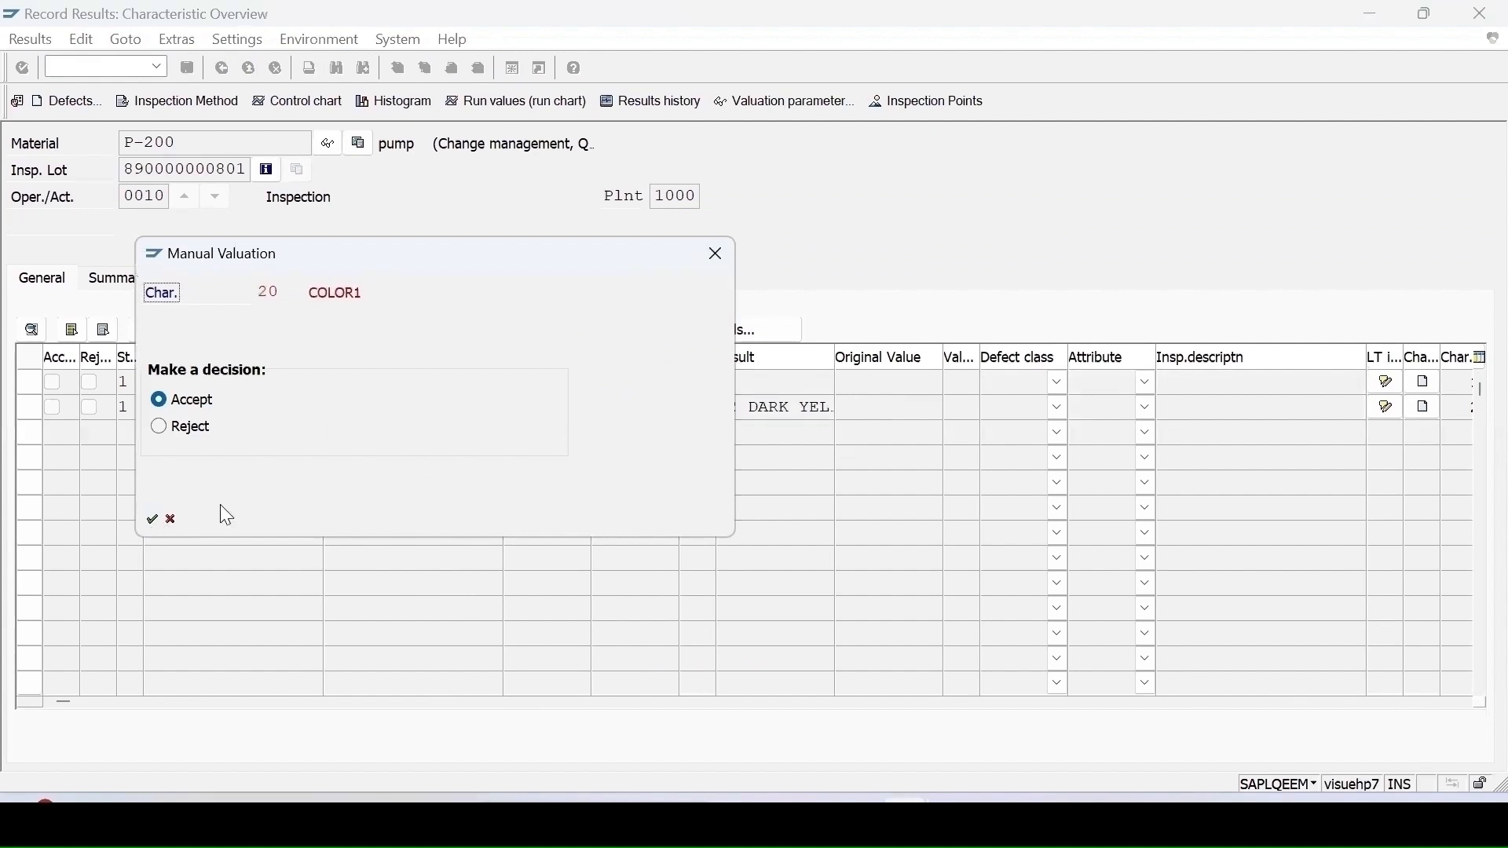
{"action": "left_click", "coordinate": [153, 520]}
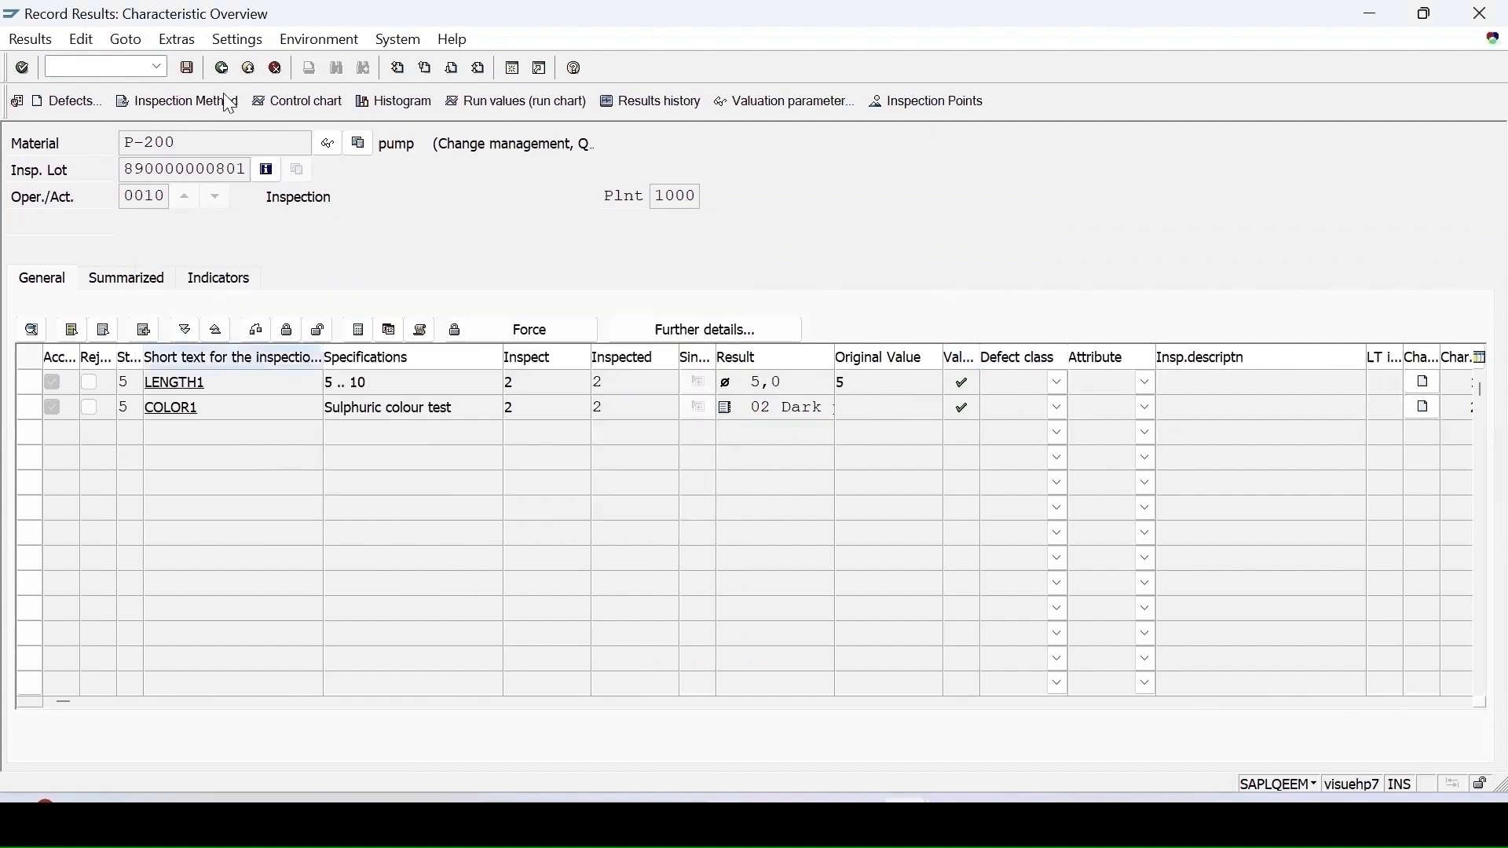
{"action": "left_click", "coordinate": [187, 70]}
Step: Record results for the second P-200 lot: LENGTH1 10 and COLOR1 Light Yellow, valuate both as Accept and save
{"action": "left_click", "coordinate": [66, 187]}
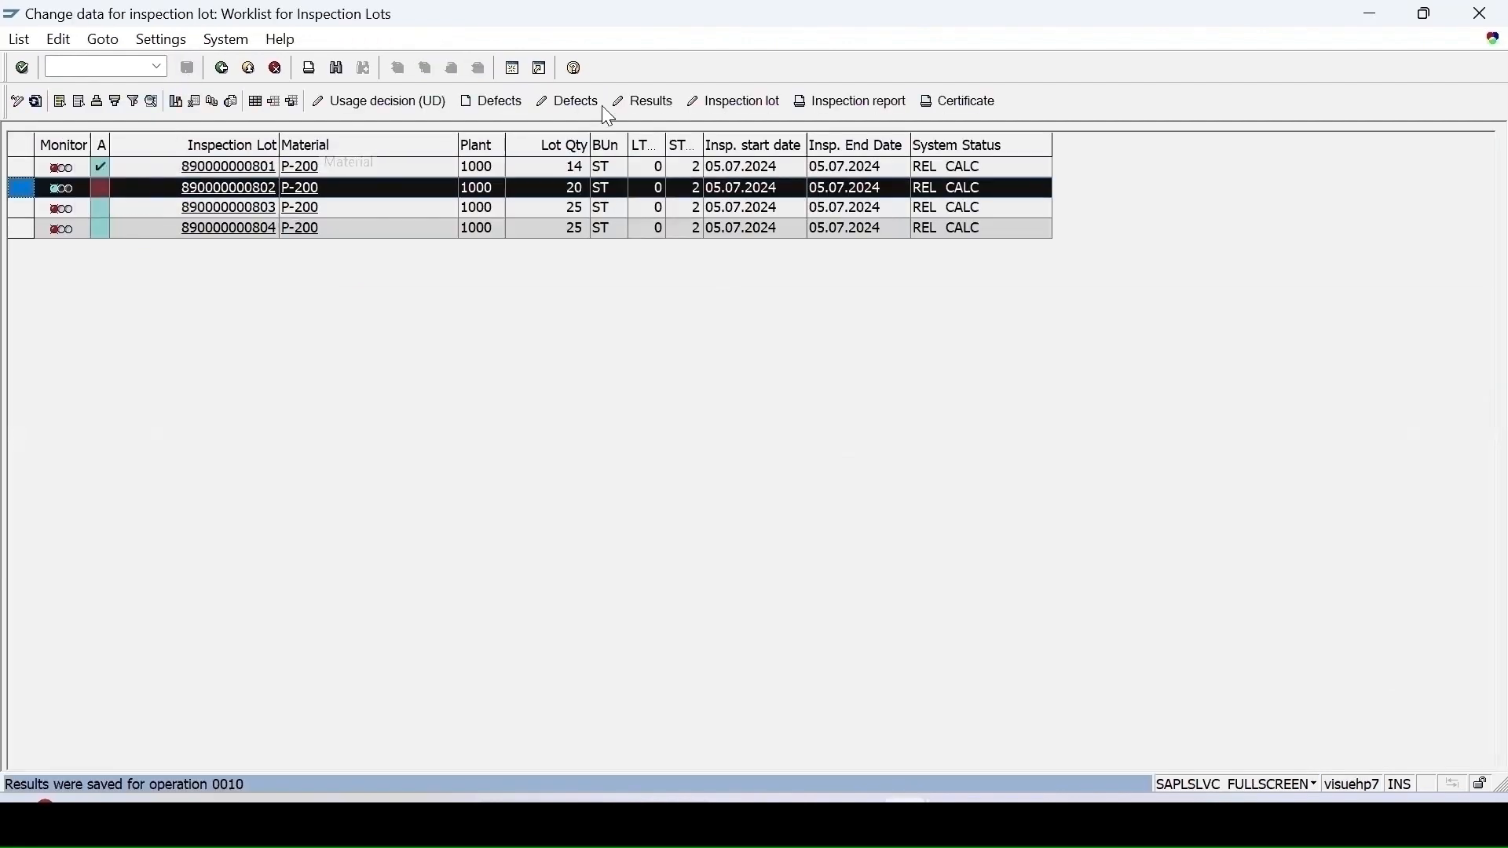
{"action": "left_click", "coordinate": [659, 102]}
{"action": "type", "text": "10"}
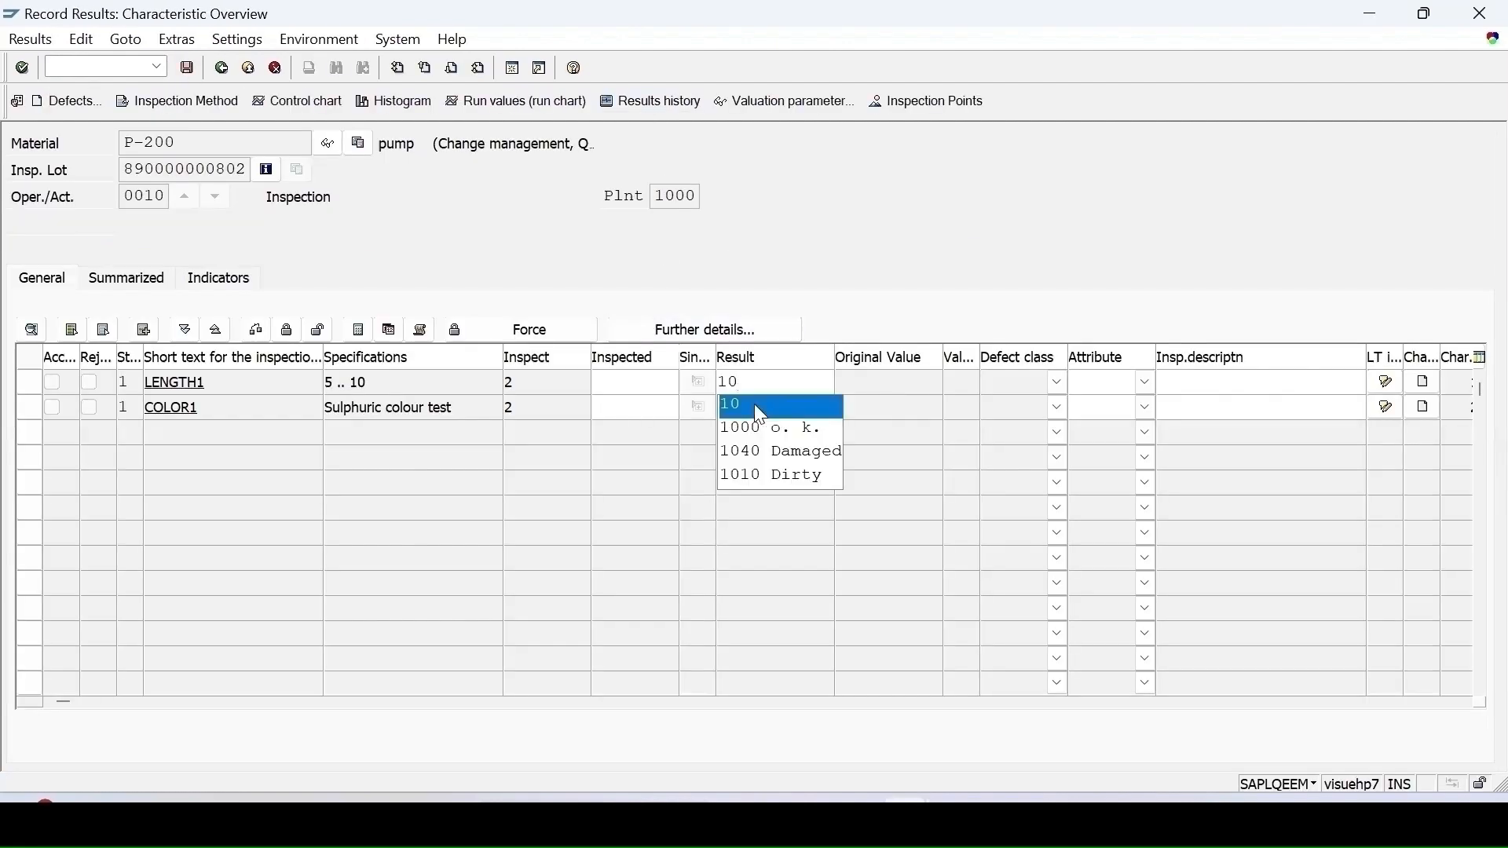
{"action": "left_click", "coordinate": [754, 404]}
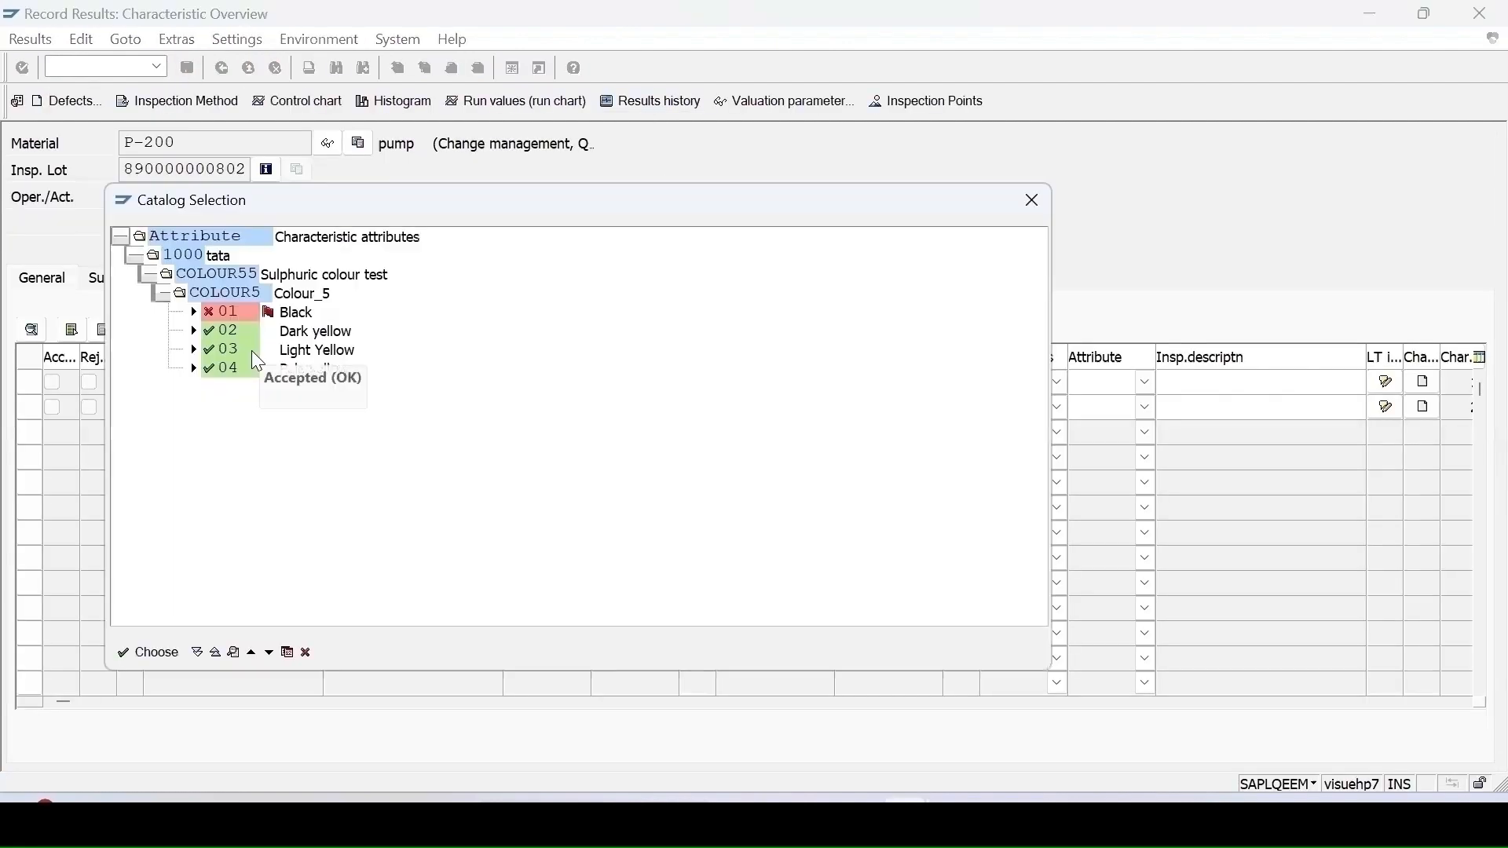
{"action": "double_click", "coordinate": [250, 351]}
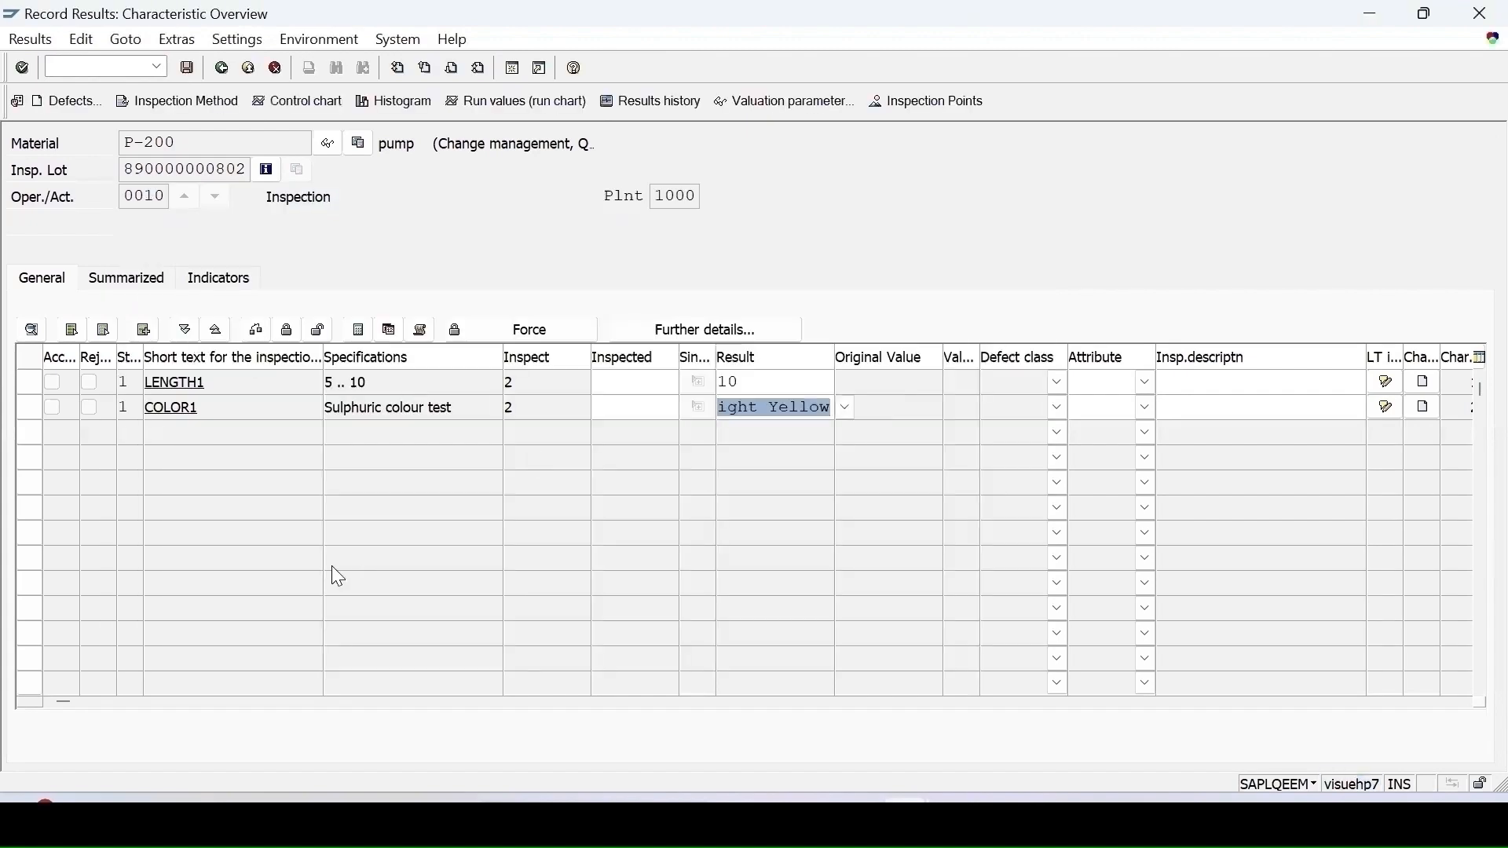
{"action": "left_click", "coordinate": [151, 519]}
{"action": "left_click", "coordinate": [152, 519]}
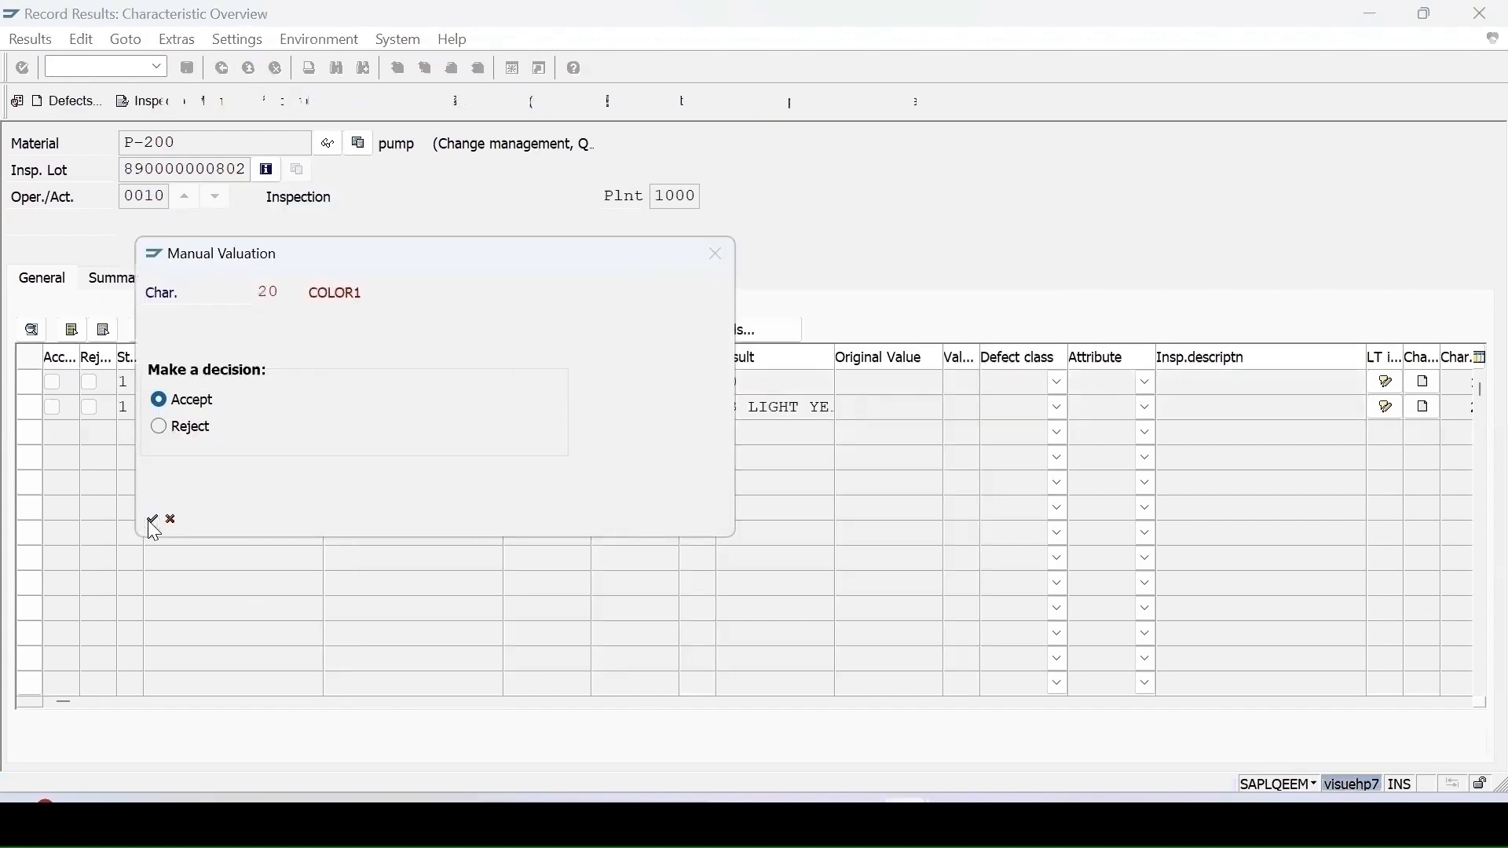
{"action": "left_click", "coordinate": [189, 67]}
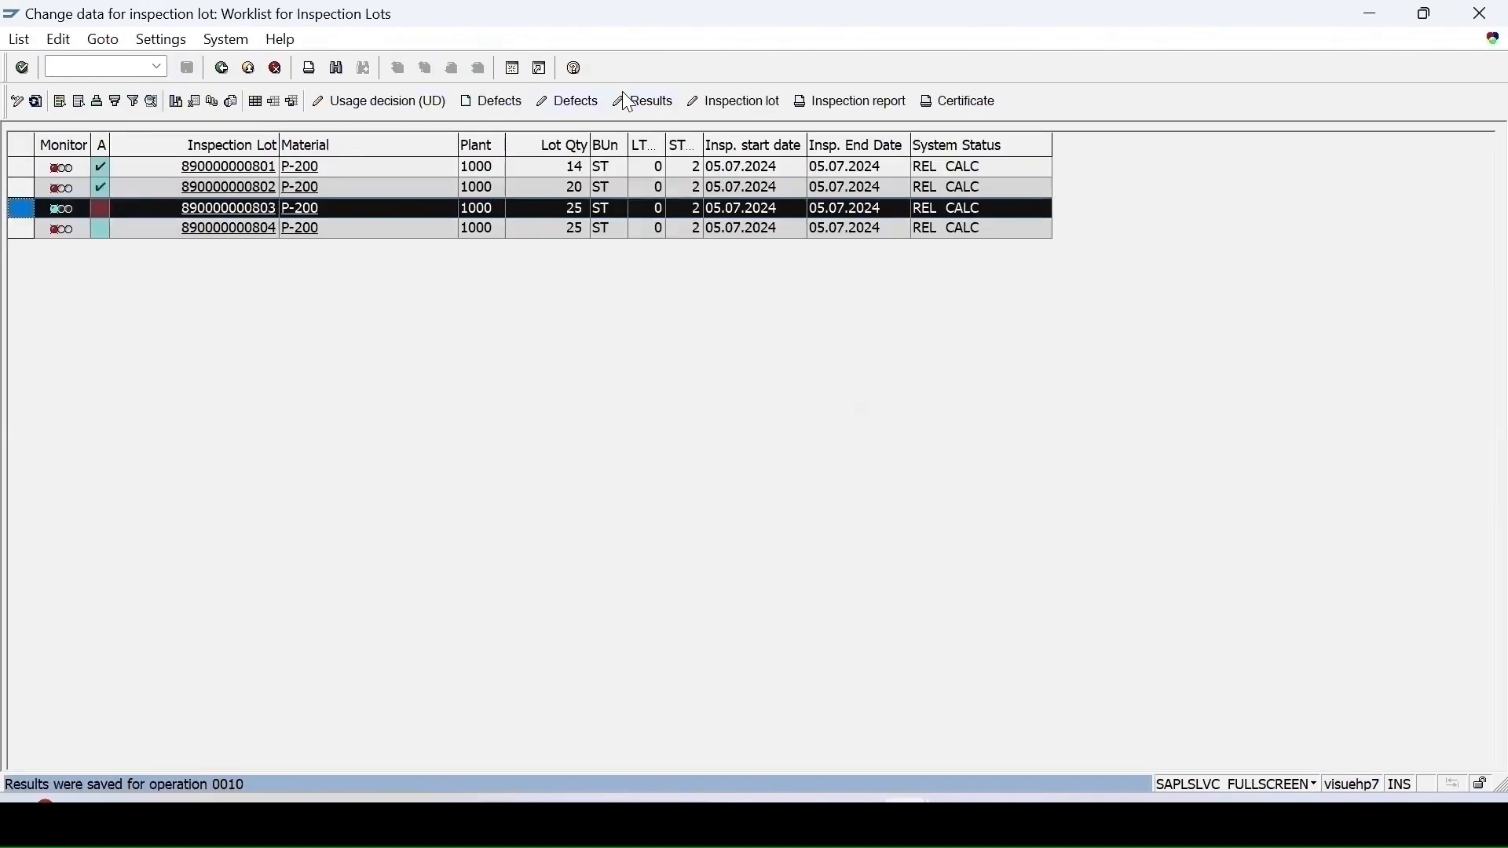
Step: Record results for the third P-200 lot: LENGTH1 7 and COLOR1 Pale yellow, valuate both as Accept and save
{"action": "left_click", "coordinate": [652, 101]}
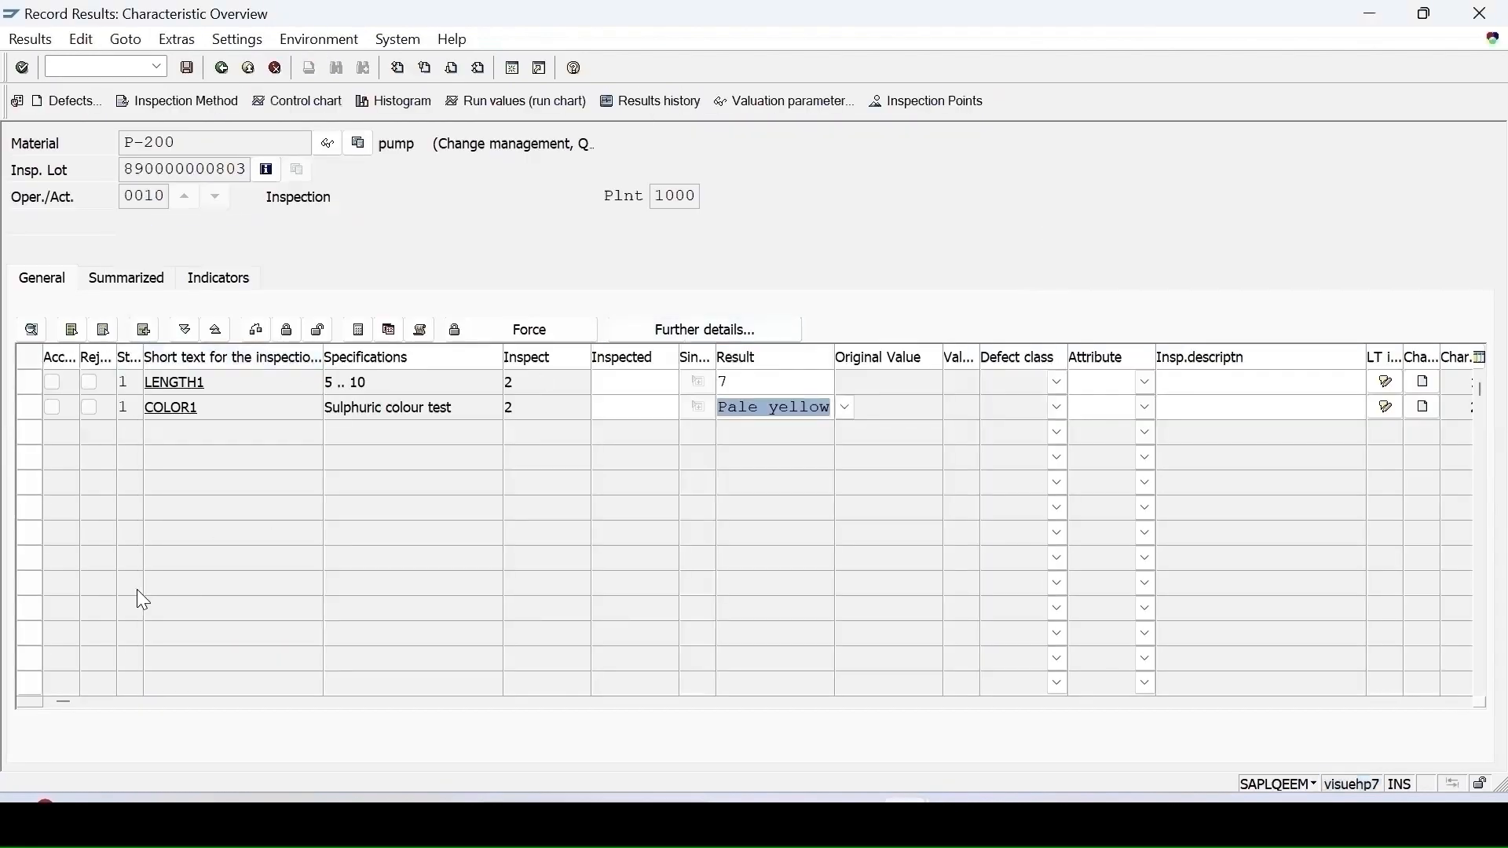
{"action": "key", "text": "Return"}
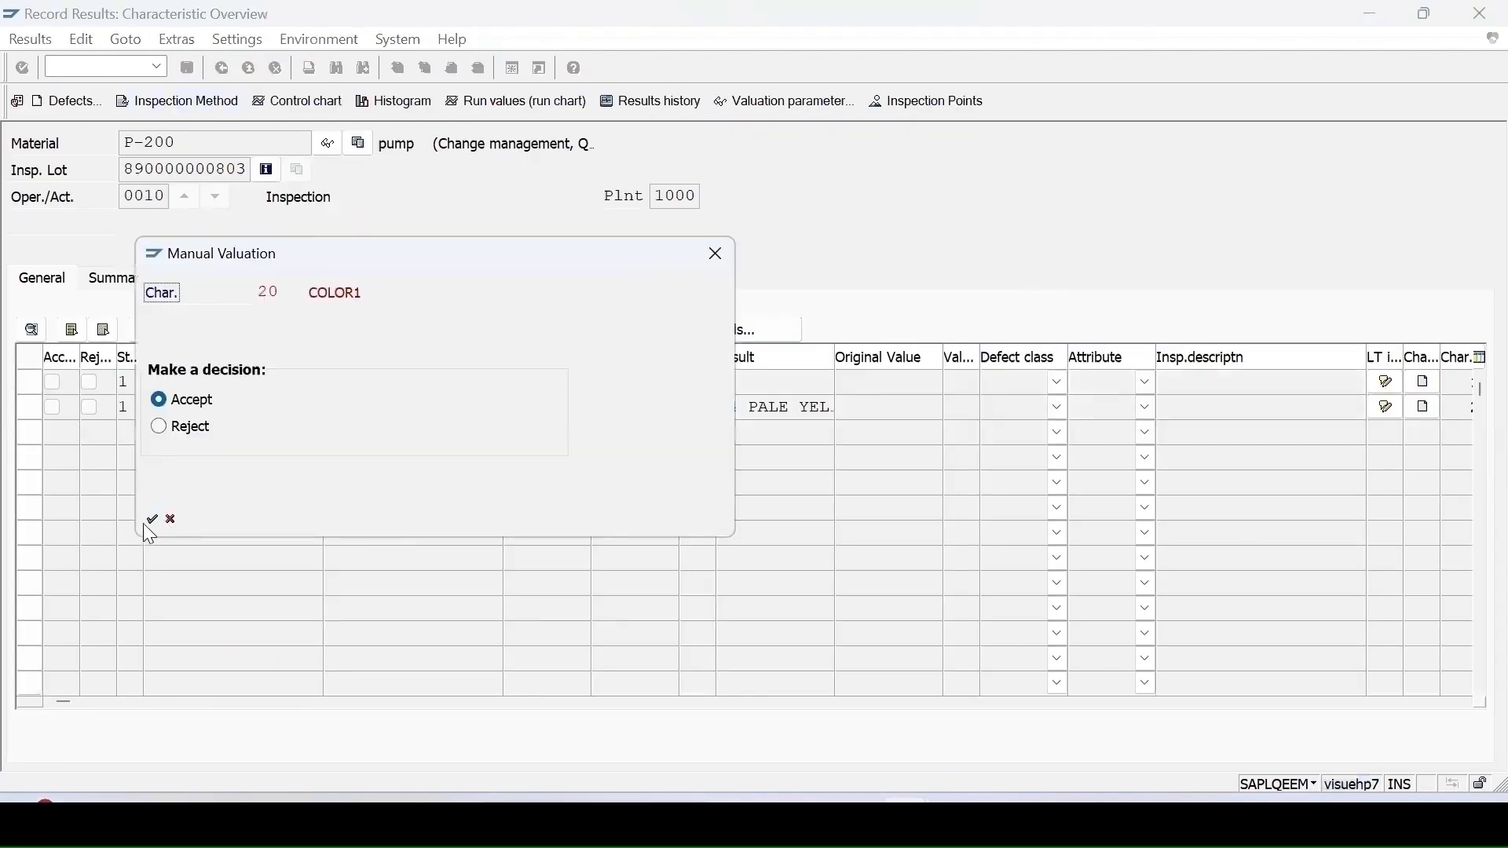
{"action": "left_click", "coordinate": [150, 519]}
{"action": "left_click", "coordinate": [185, 69]}
Step: Record results for the fourth P-200 lot with LENGTH1 1 and COLOR1 Black, and save them
{"action": "left_click", "coordinate": [632, 106]}
{"action": "type", "text": "1"}
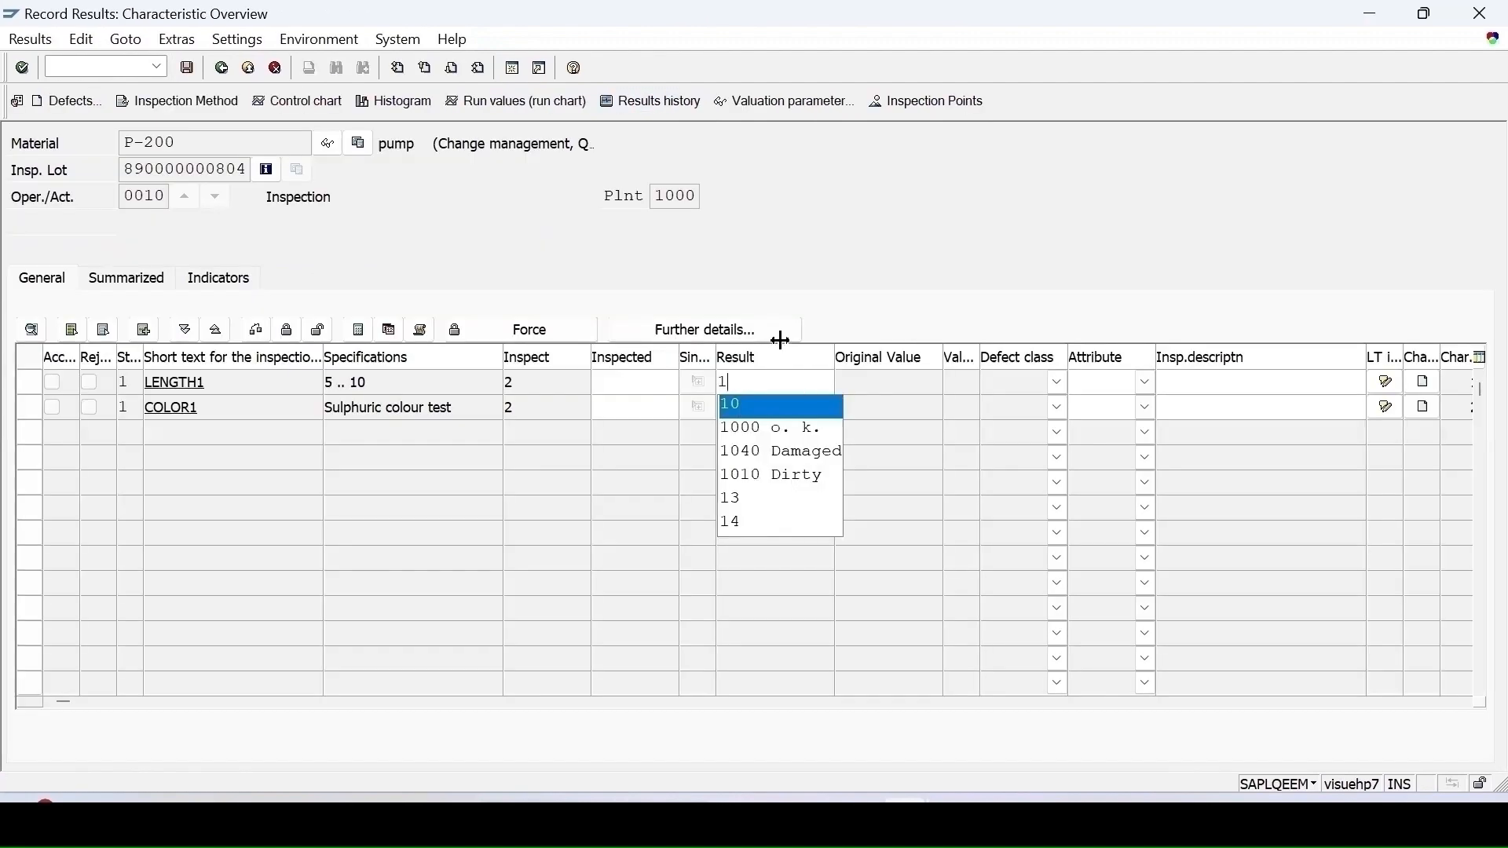
{"action": "key", "text": "Return"}
{"action": "key", "text": "Return"}
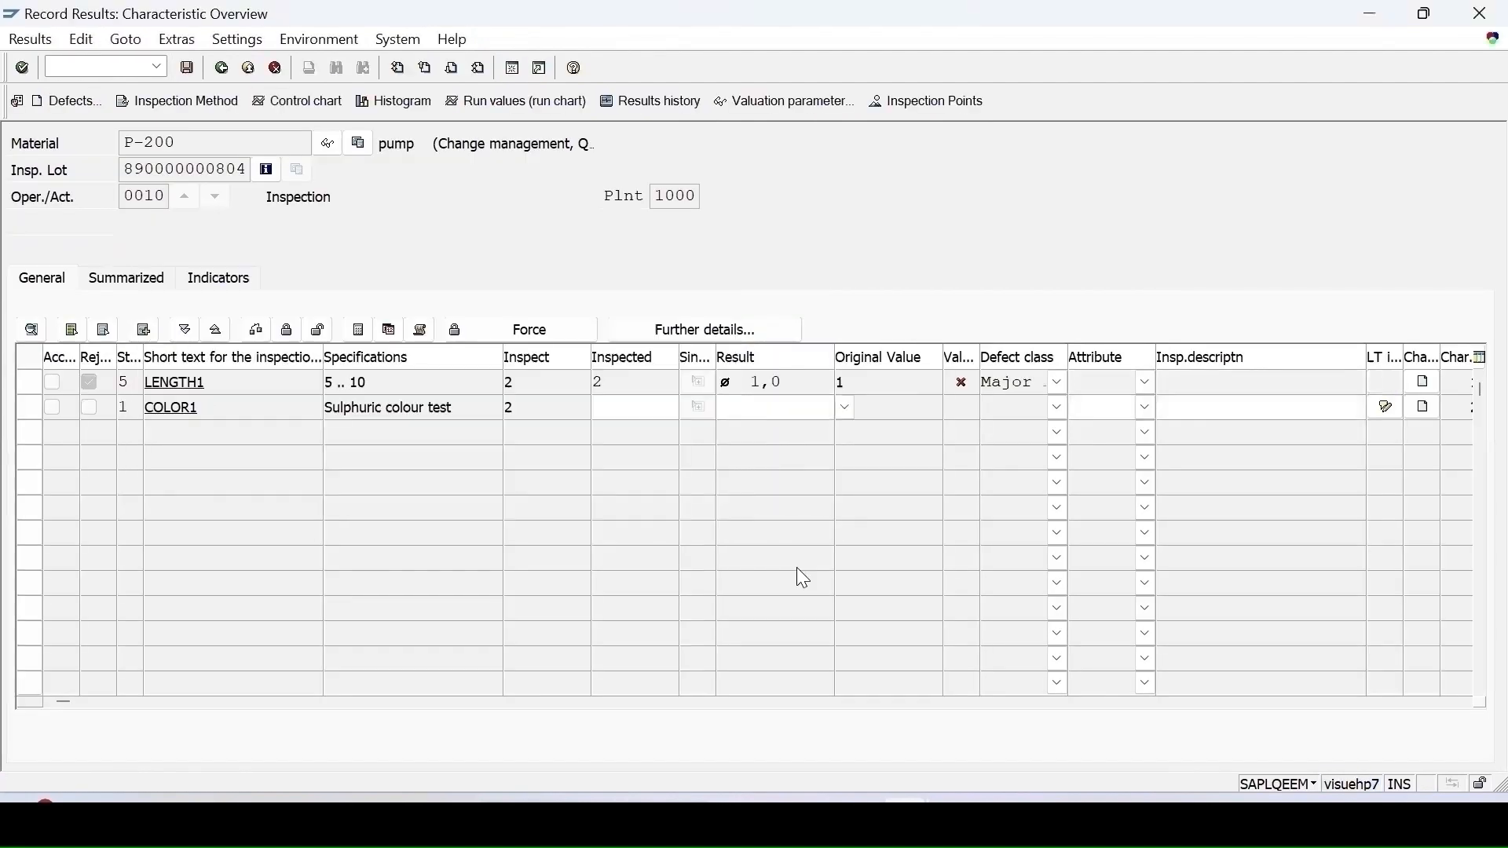
{"action": "left_click", "coordinate": [845, 409]}
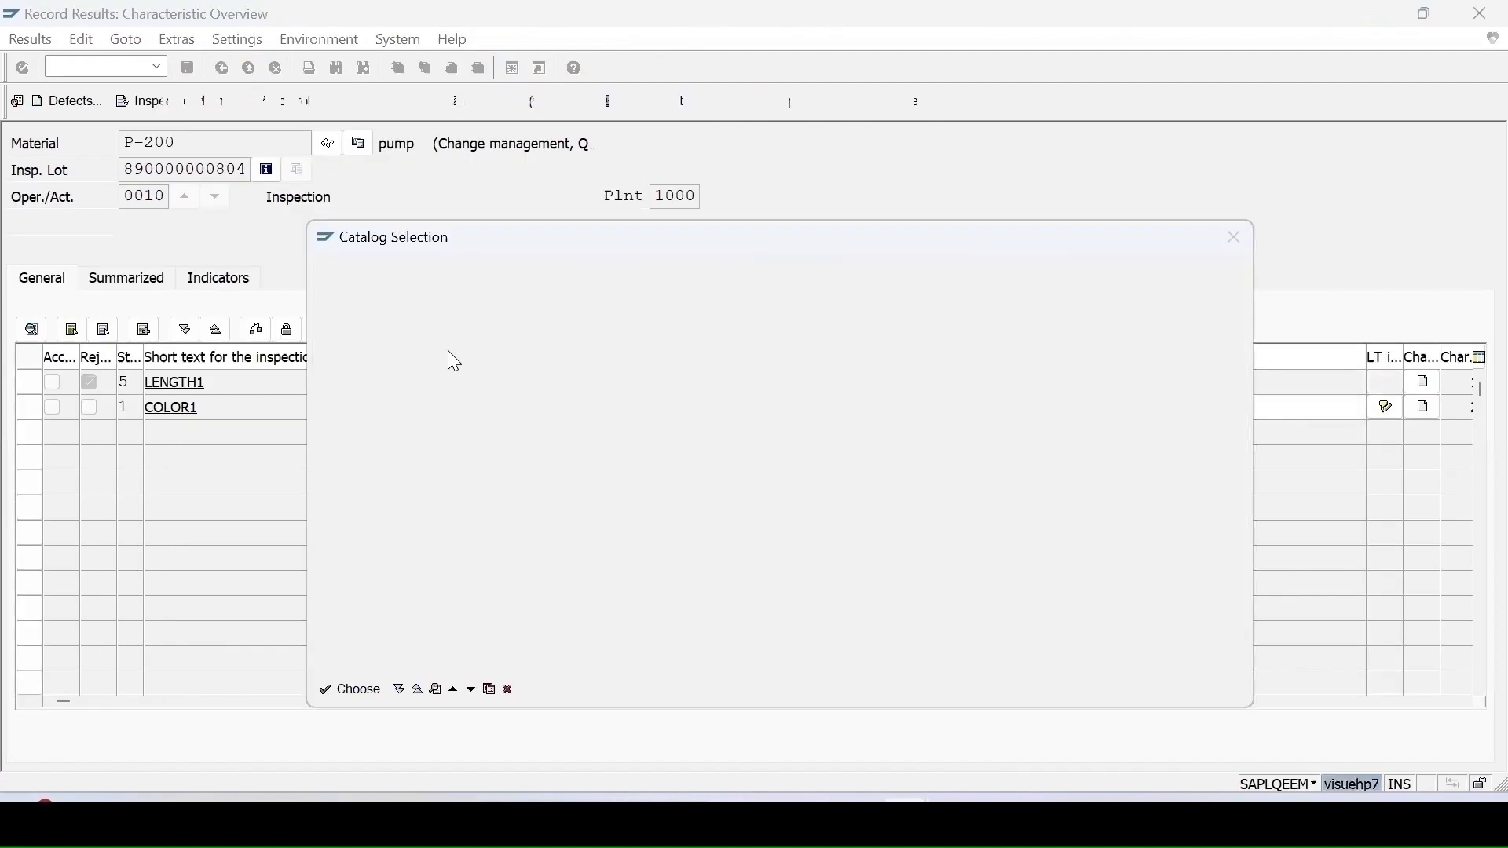
{"action": "key", "text": "Return"}
{"action": "key", "text": "Return"}
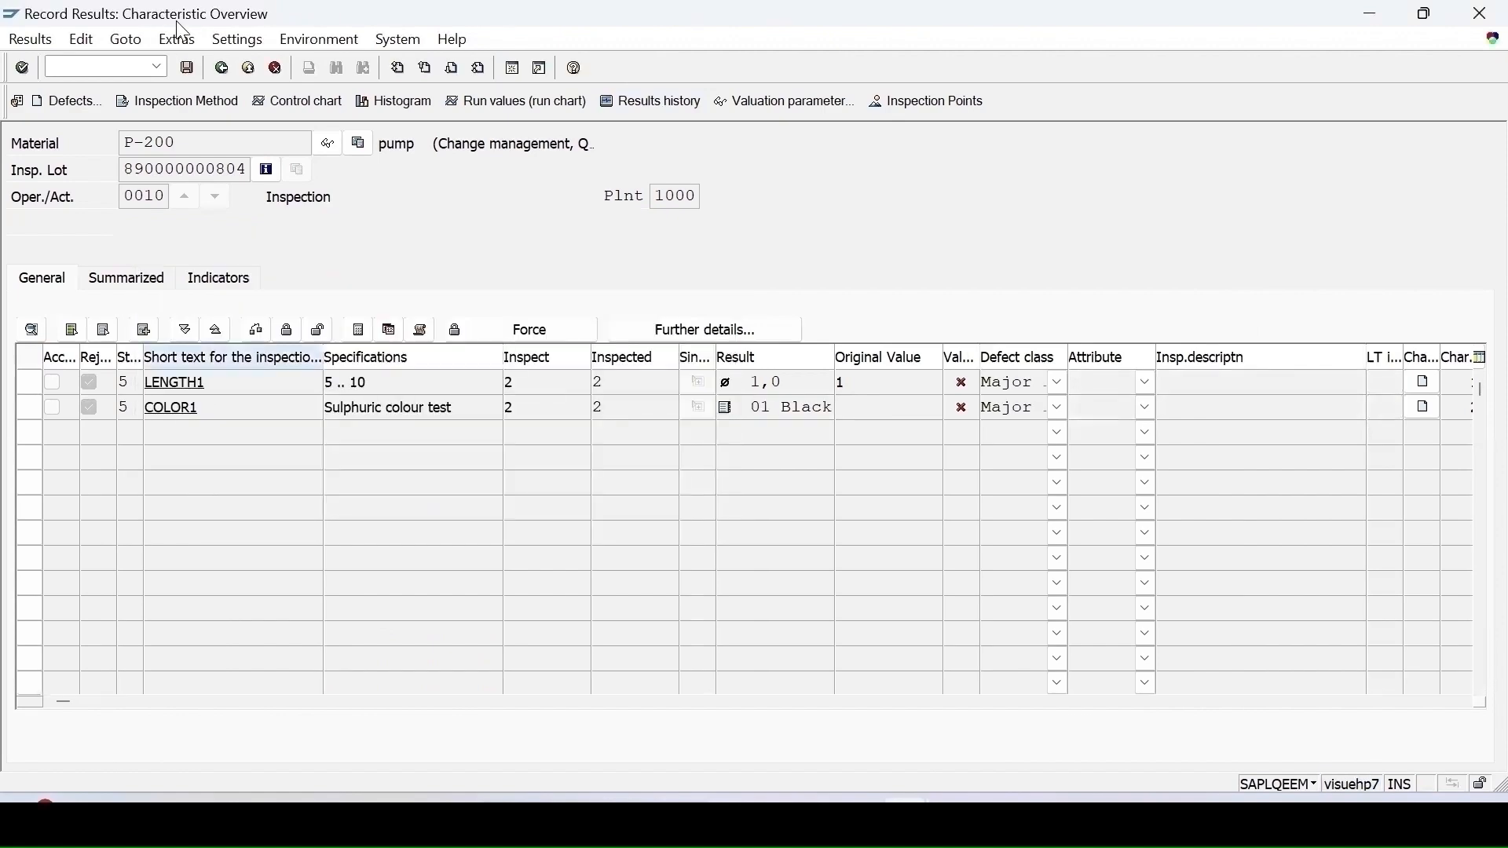
{"action": "left_click", "coordinate": [190, 67]}
Step: Start the usage decision for all four lots and save the first lot with UD code A (Accept) from group 03
{"action": "left_click", "coordinate": [20, 145]}
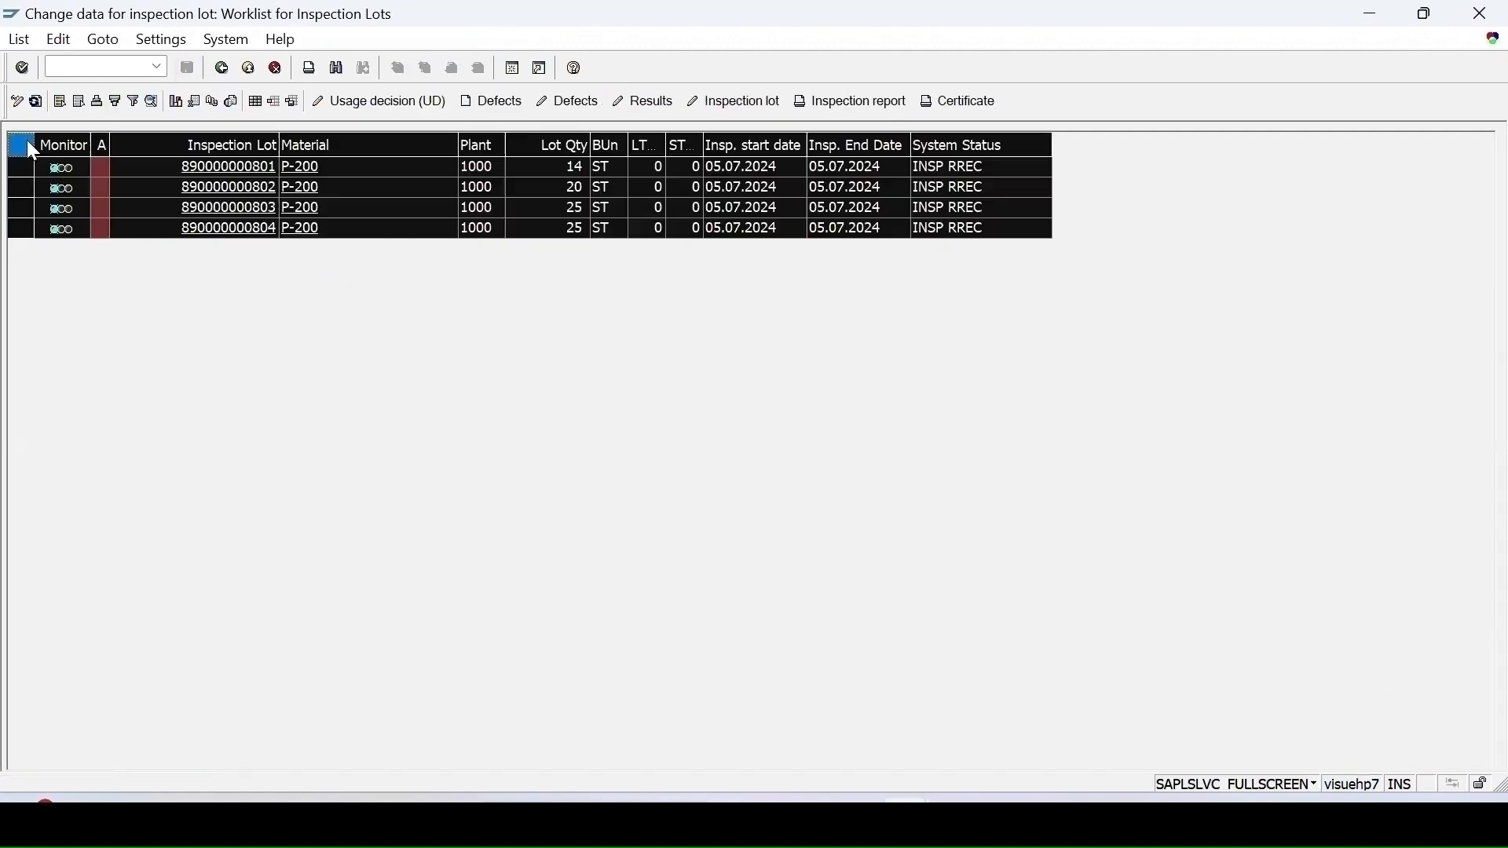
{"action": "left_click", "coordinate": [360, 102]}
{"action": "left_click", "coordinate": [251, 597]}
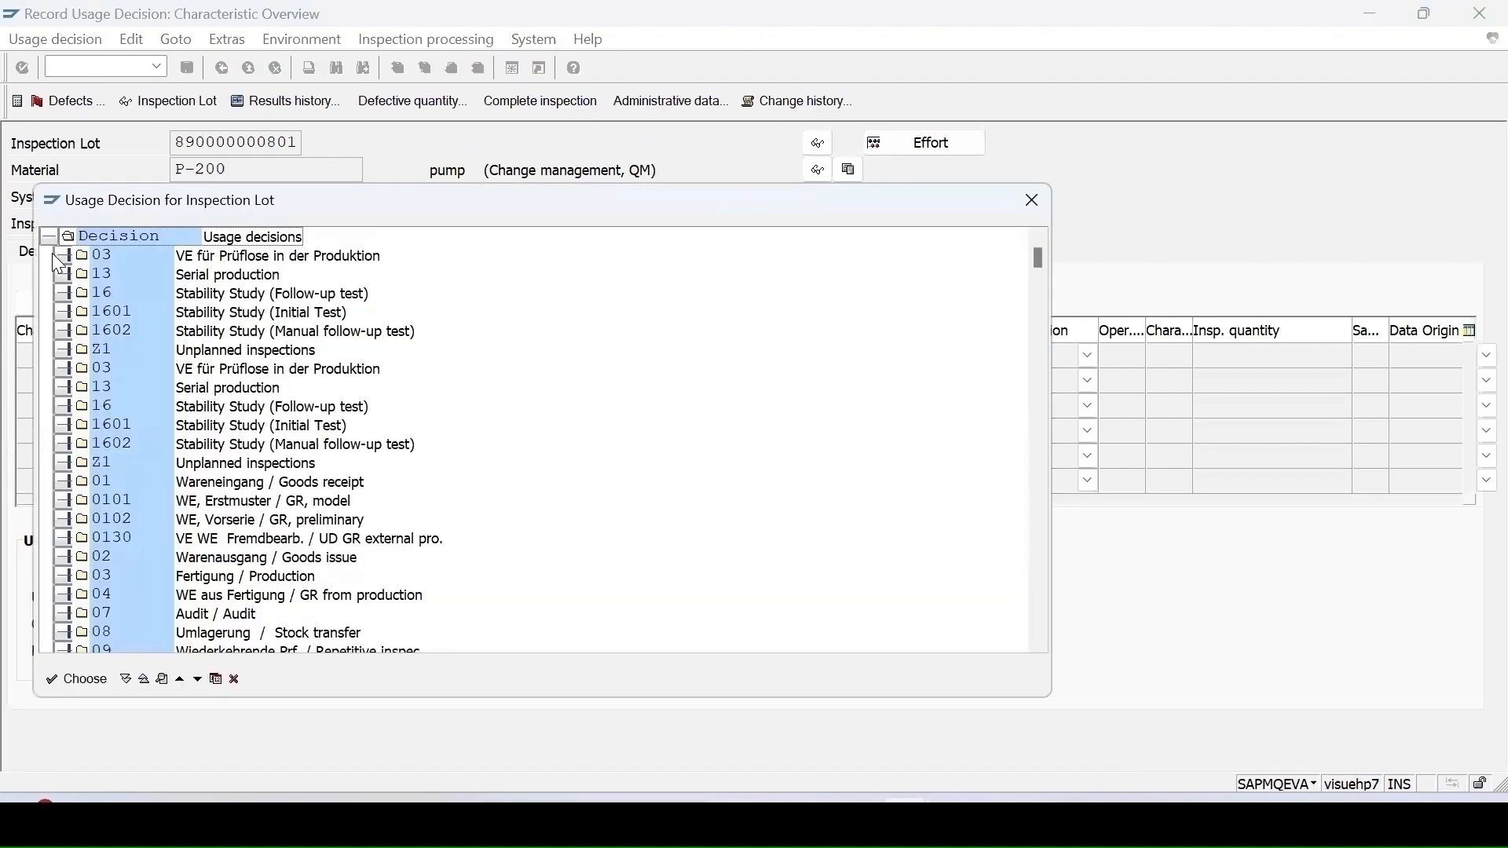
{"action": "left_click", "coordinate": [58, 255]}
{"action": "double_click", "coordinate": [98, 275]}
{"action": "left_click", "coordinate": [189, 68]}
Step: Save the usage decisions of the second and third lots with UD code A (Accept) from group 03
{"action": "left_click", "coordinate": [250, 597]}
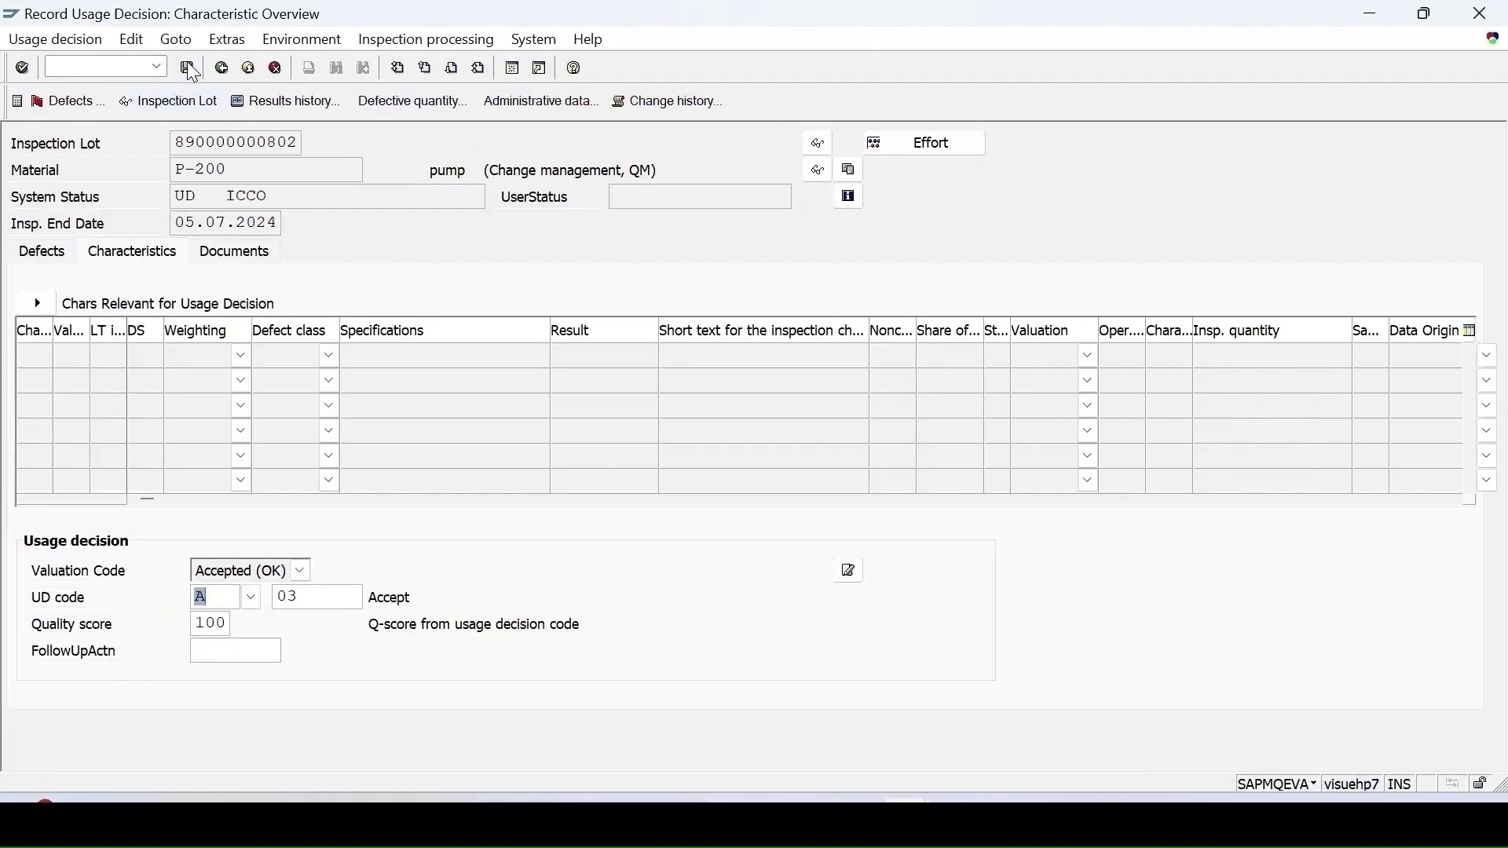
{"action": "left_click", "coordinate": [189, 67]}
{"action": "left_click", "coordinate": [250, 597]}
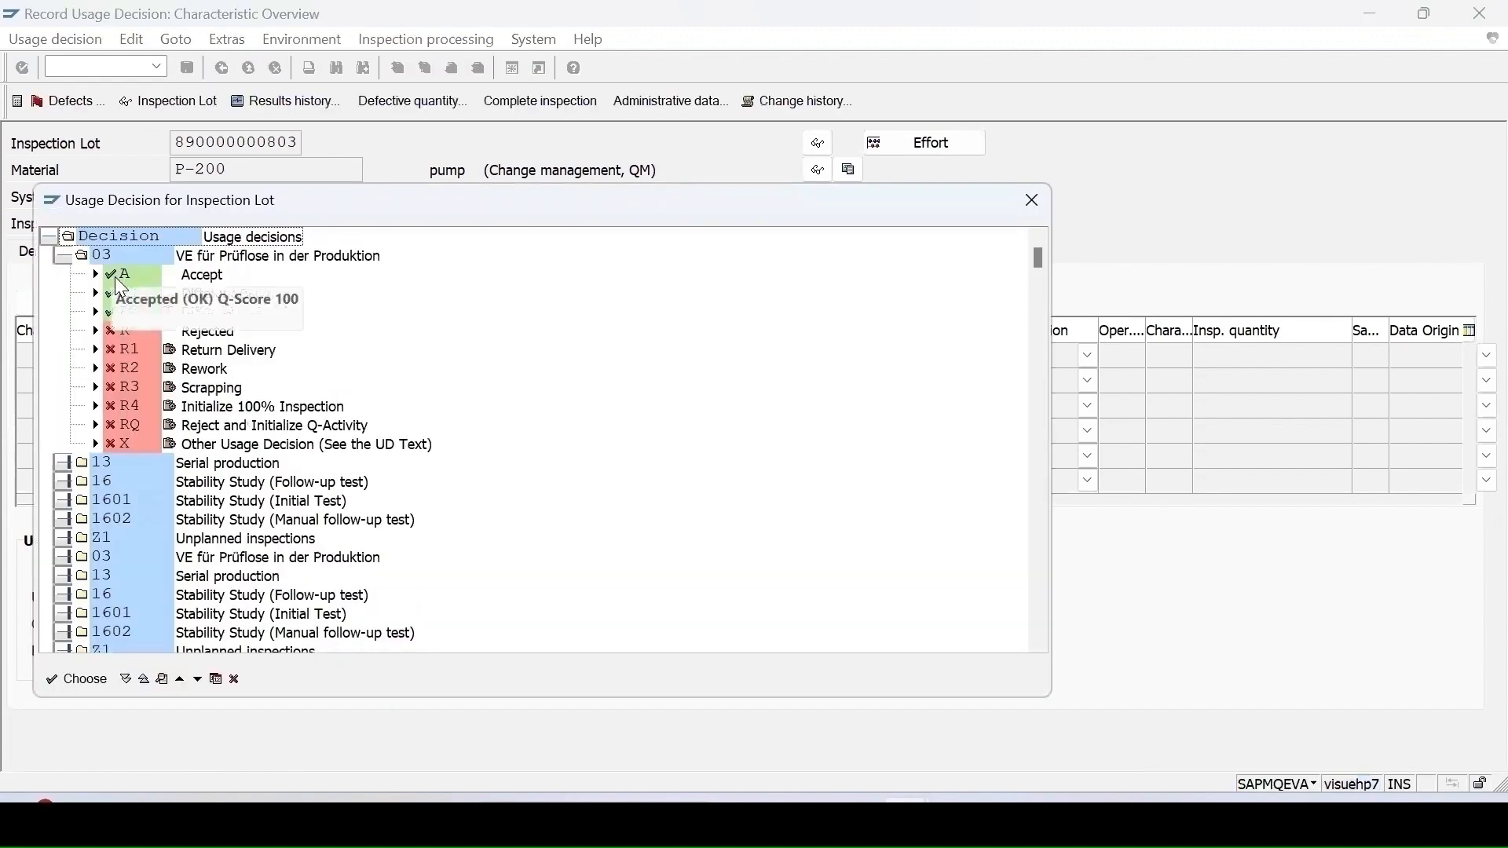
{"action": "double_click", "coordinate": [119, 283]}
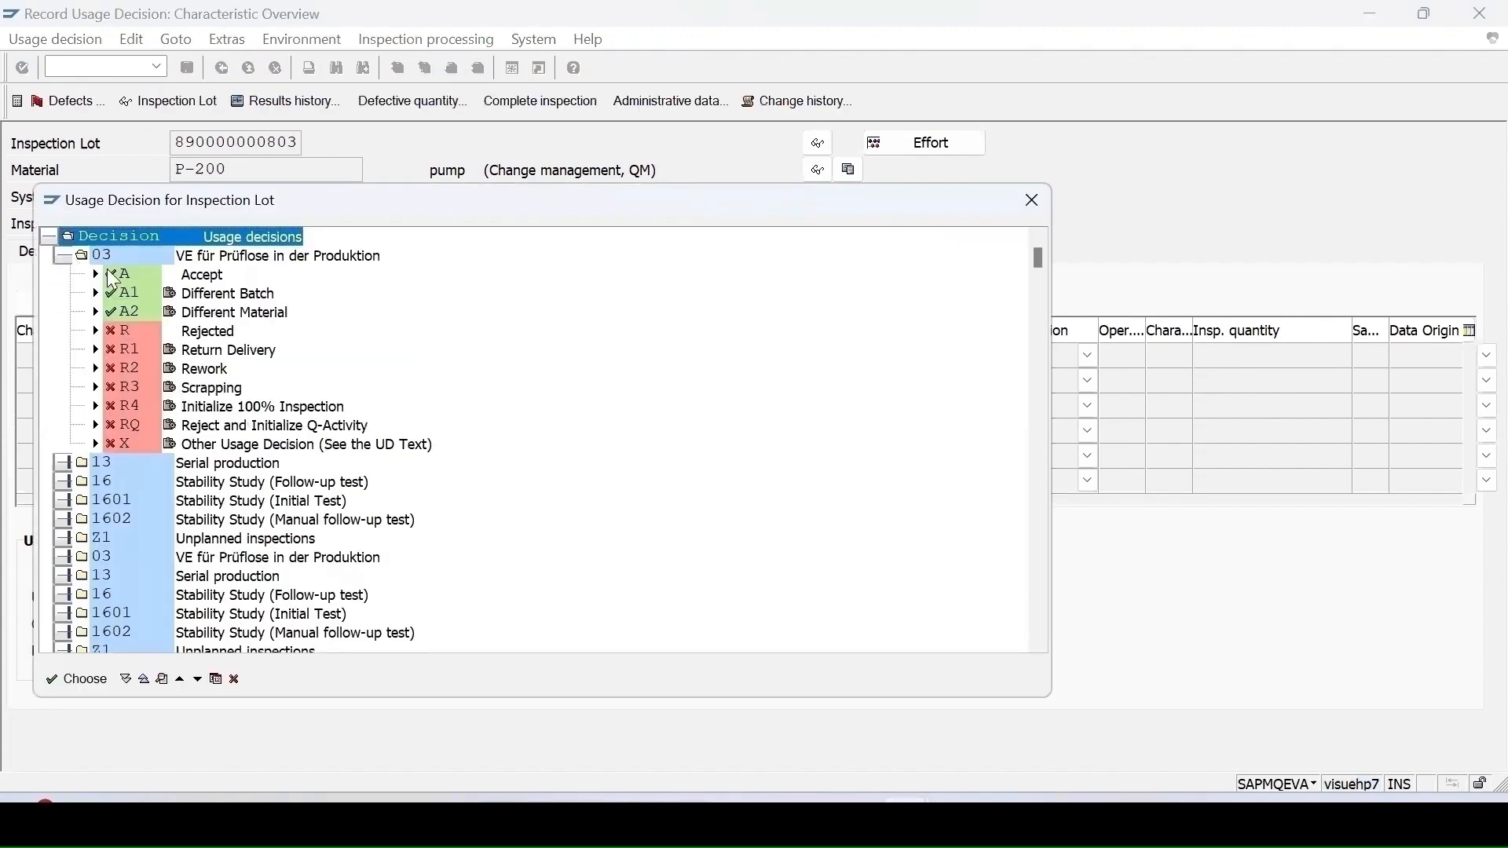
{"action": "double_click", "coordinate": [118, 277]}
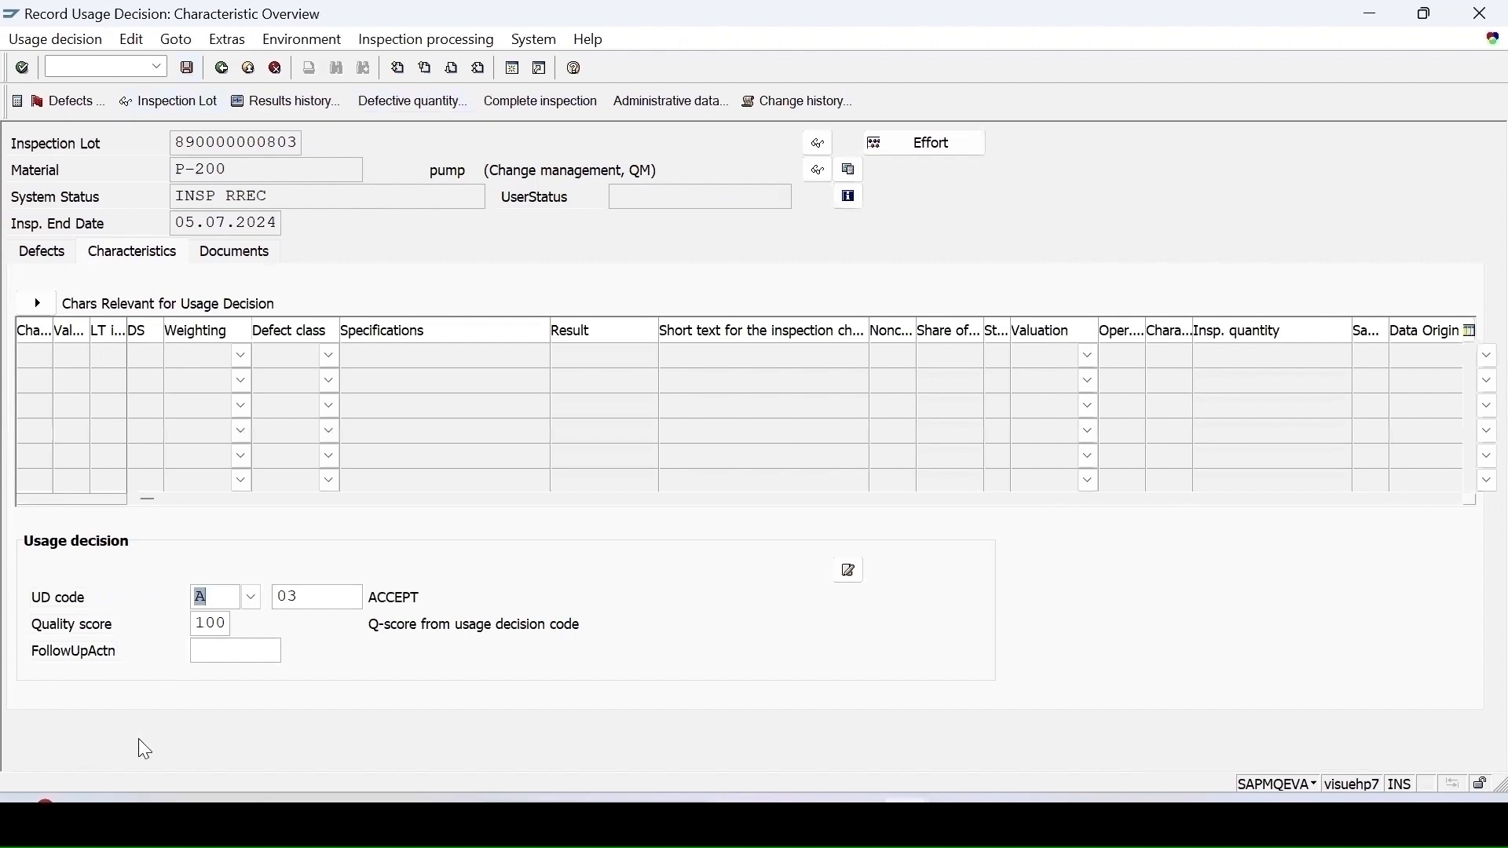
{"action": "left_click", "coordinate": [189, 69]}
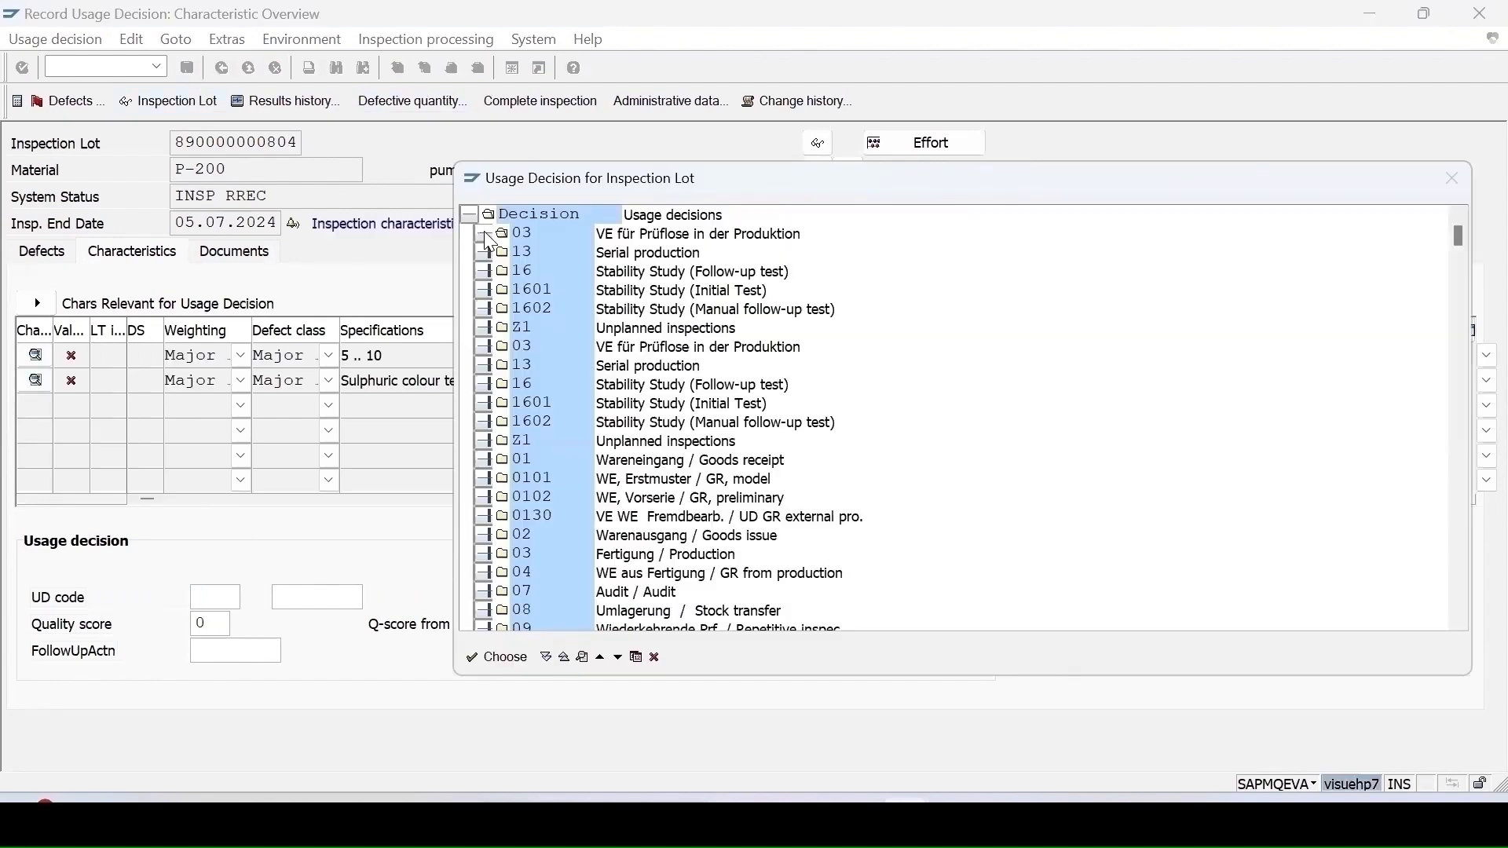
Step: Save the usage decision of the fourth lot with UD code R (Rejected) from group 03
{"action": "left_click", "coordinate": [488, 235]}
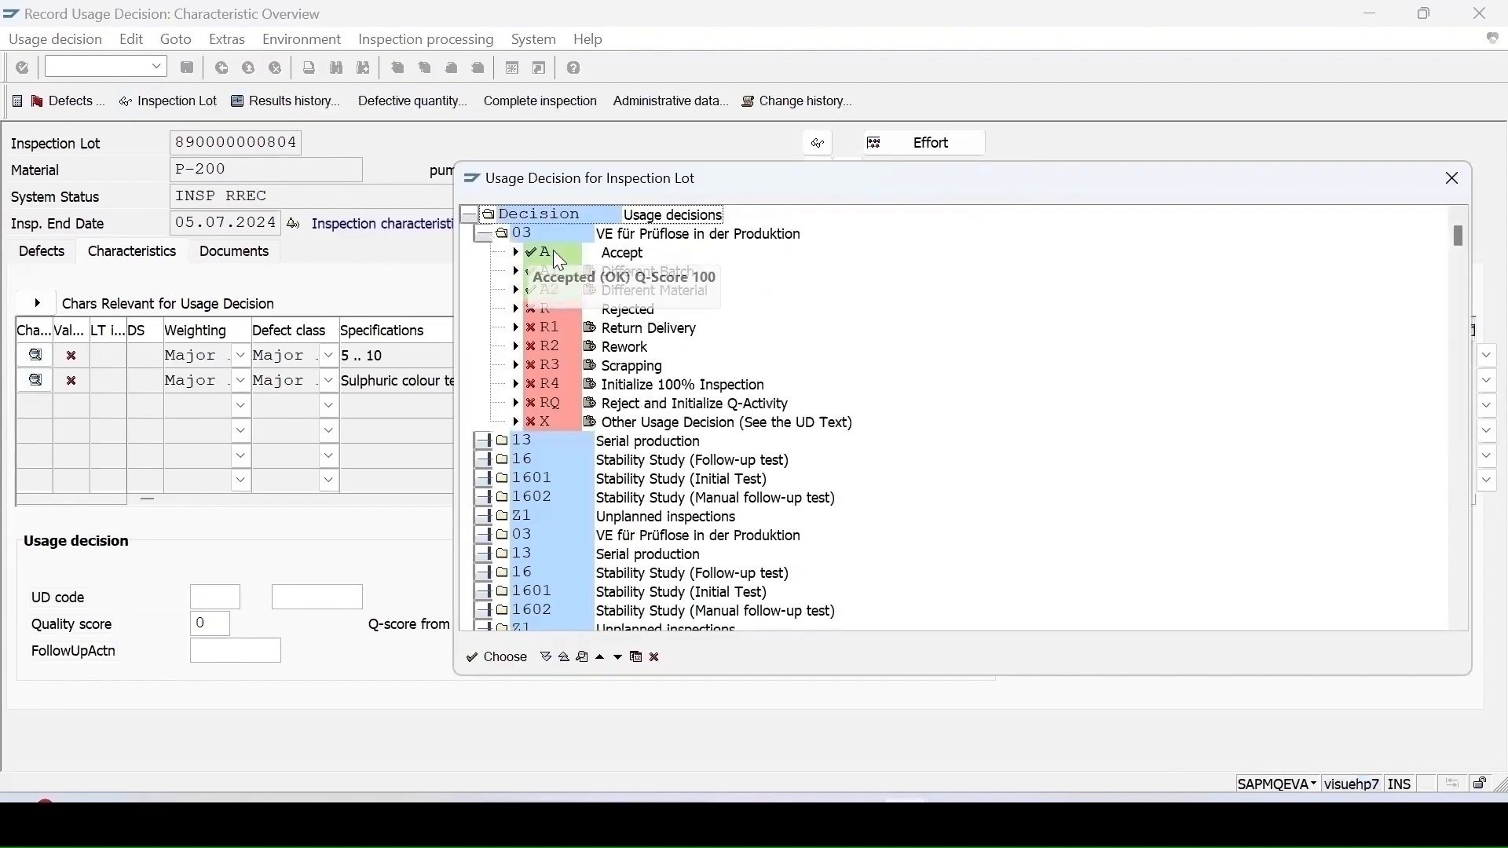
{"action": "double_click", "coordinate": [553, 271]}
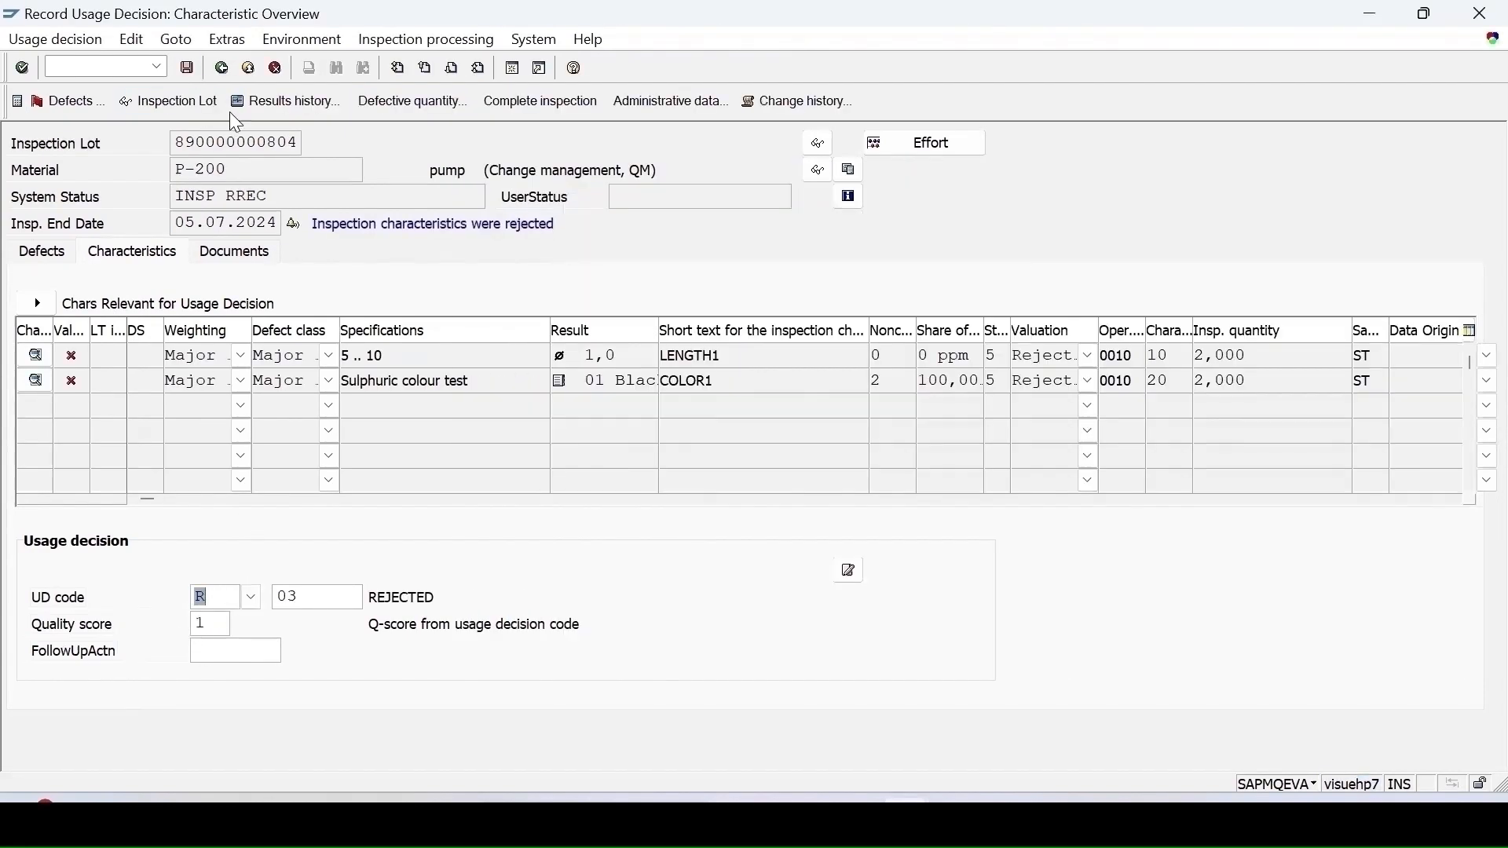
{"action": "left_click", "coordinate": [187, 67]}
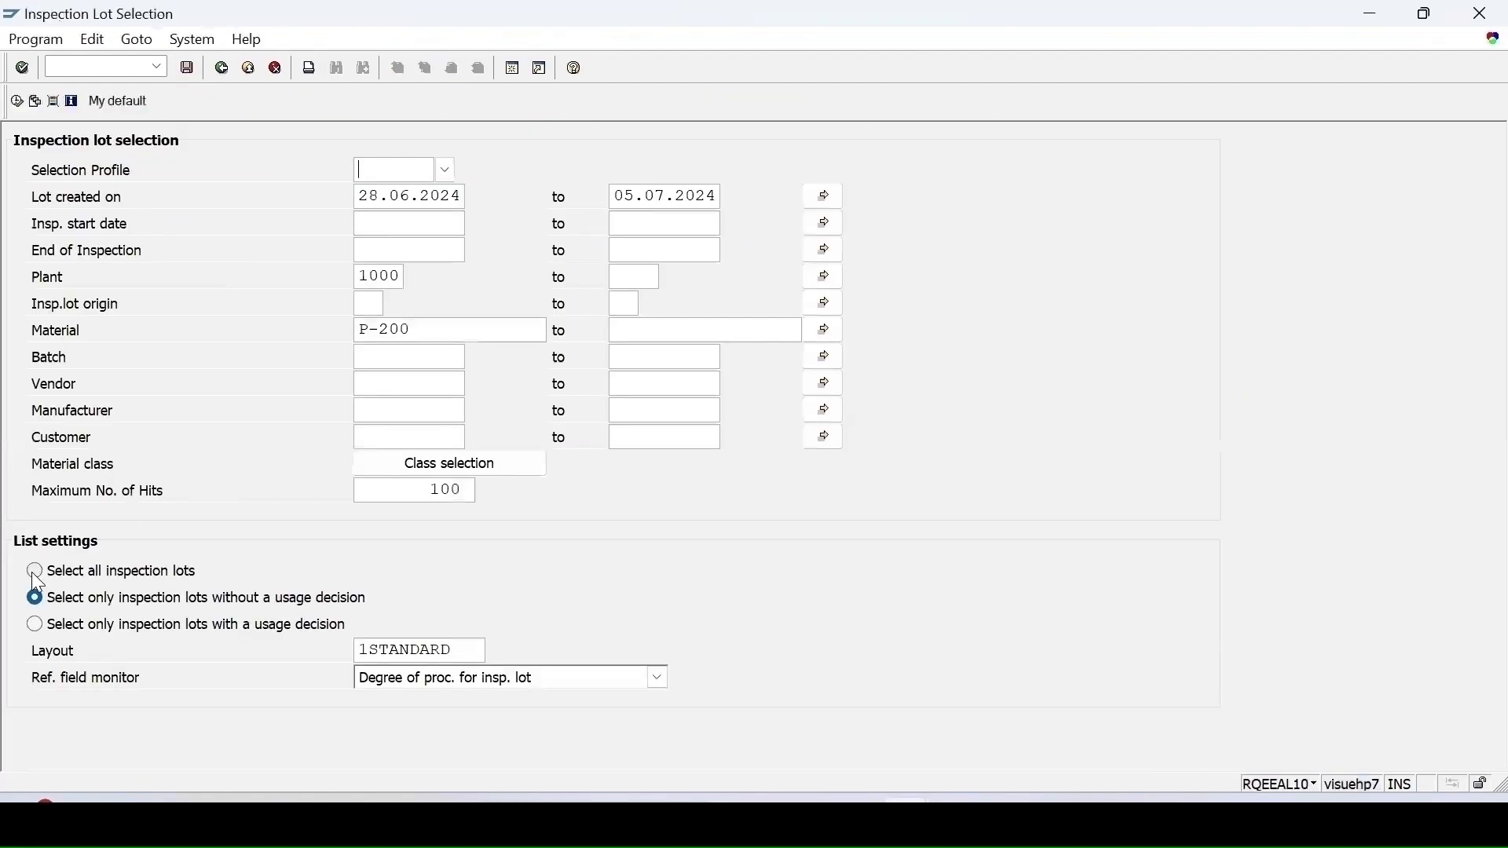
Step: List all inspection lots of material P-200, including decided ones, and open the last lot's results in display mode
{"action": "left_click", "coordinate": [35, 572]}
{"action": "left_click", "coordinate": [16, 100]}
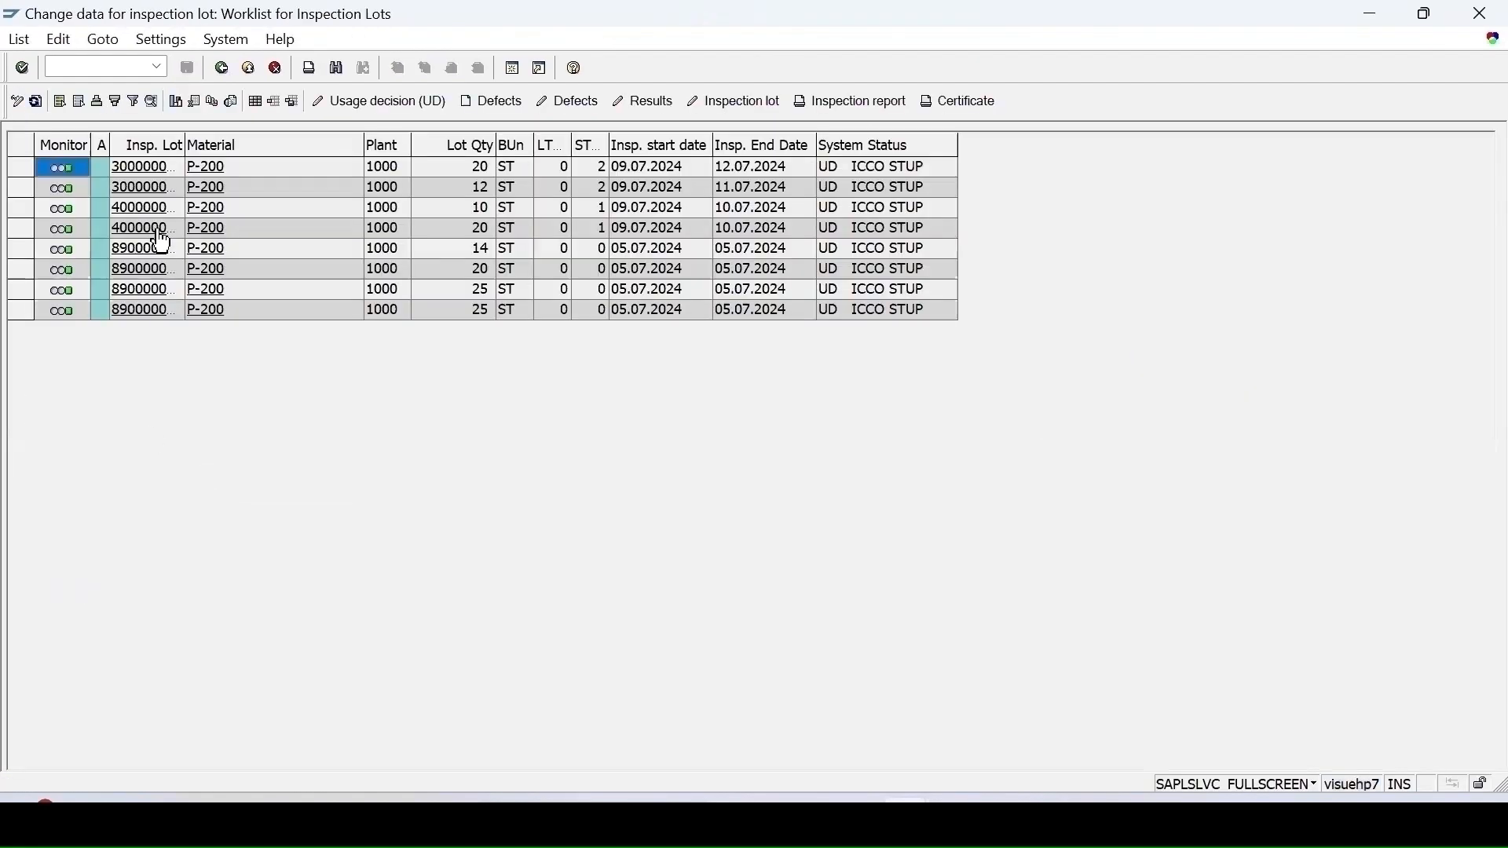
{"action": "left_click", "coordinate": [18, 101]}
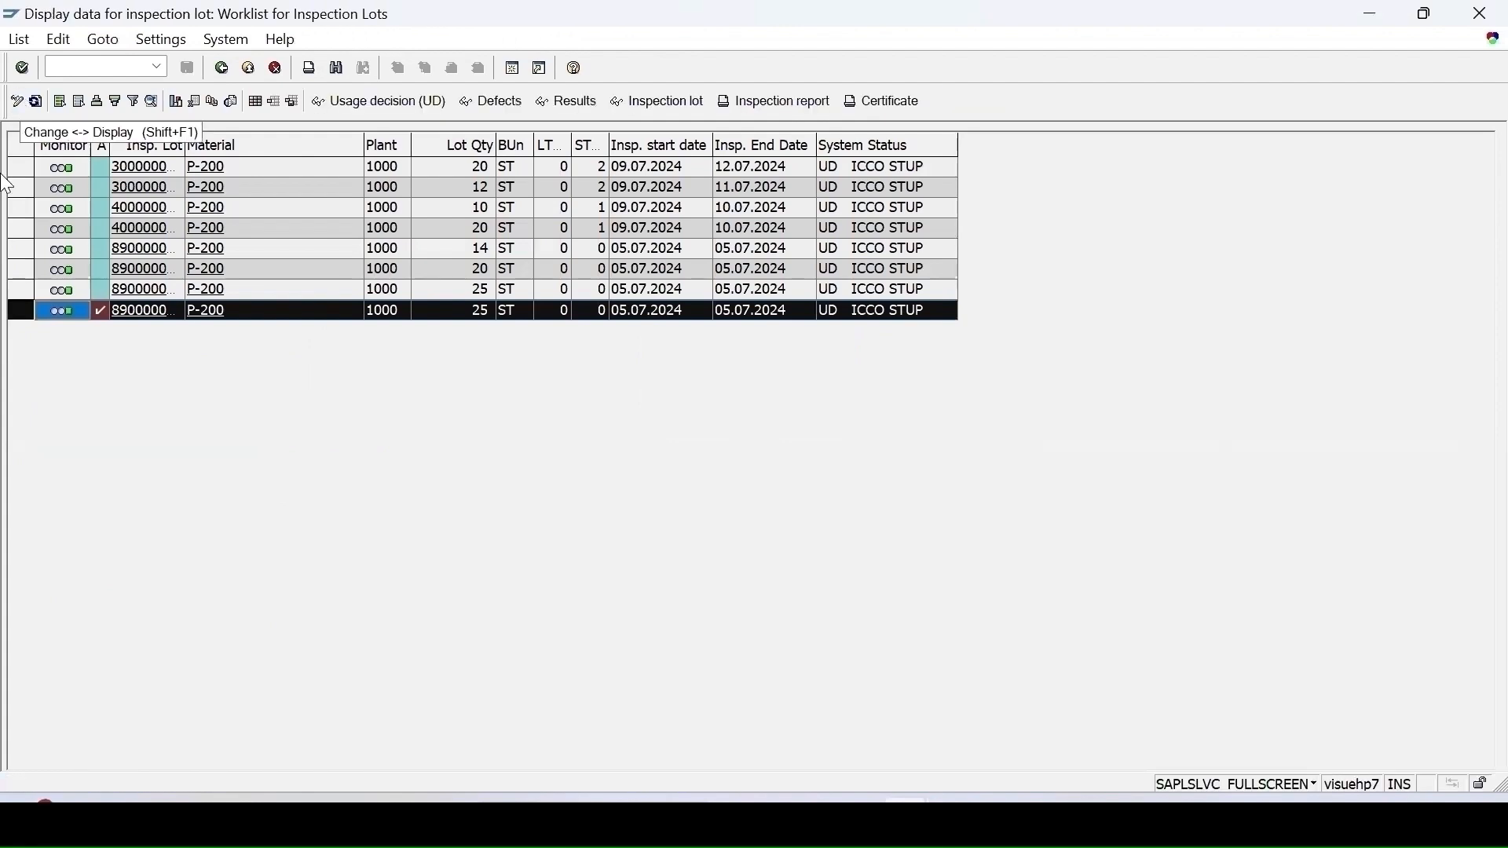
{"action": "left_click", "coordinate": [578, 101]}
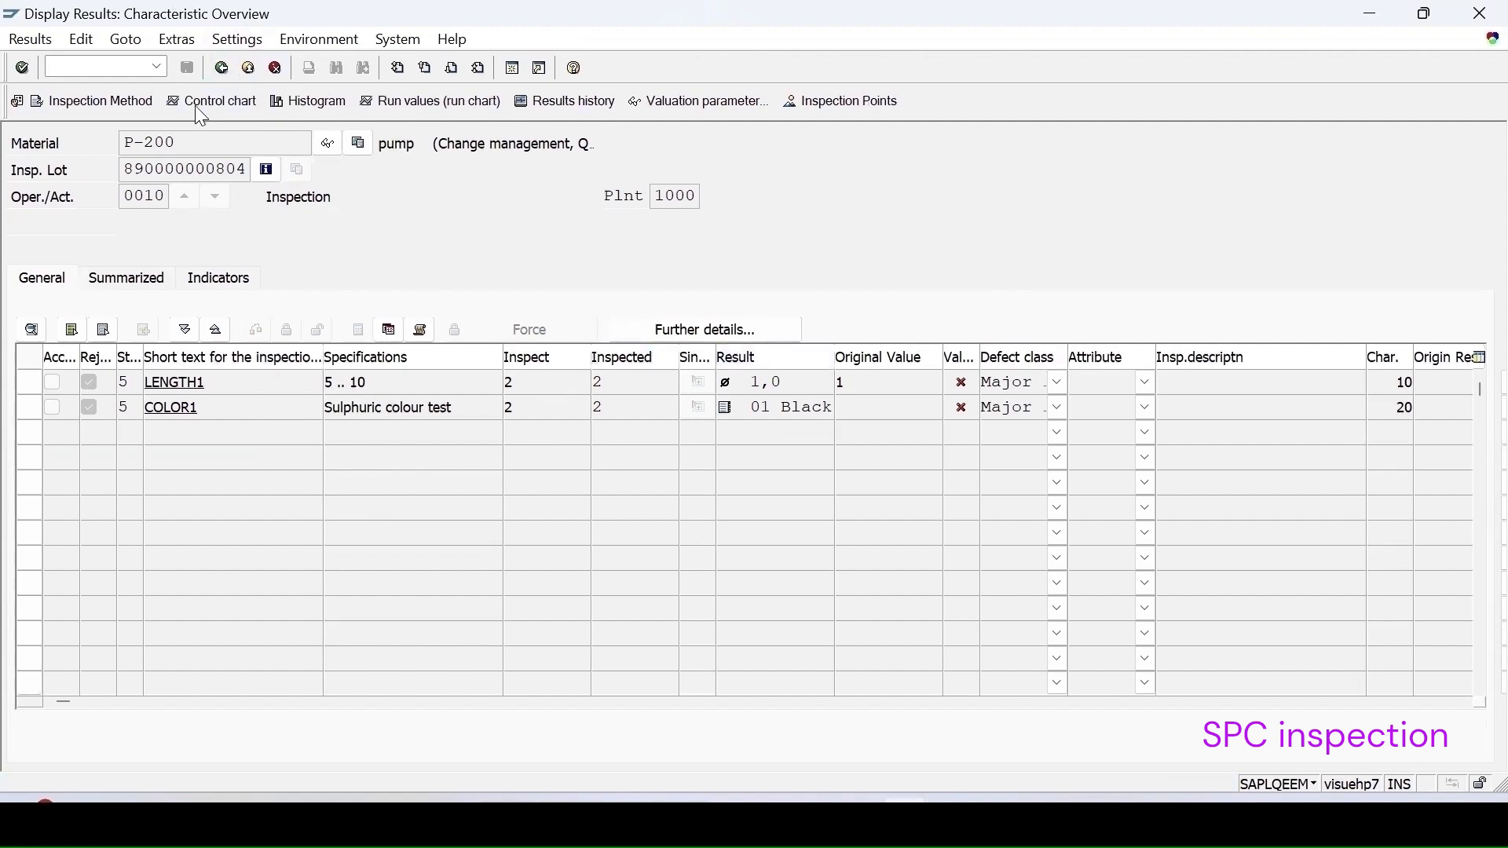
Step: Display the control chart of characteristic LENGTH1 and select its curve of mean values
{"action": "left_click", "coordinate": [217, 104]}
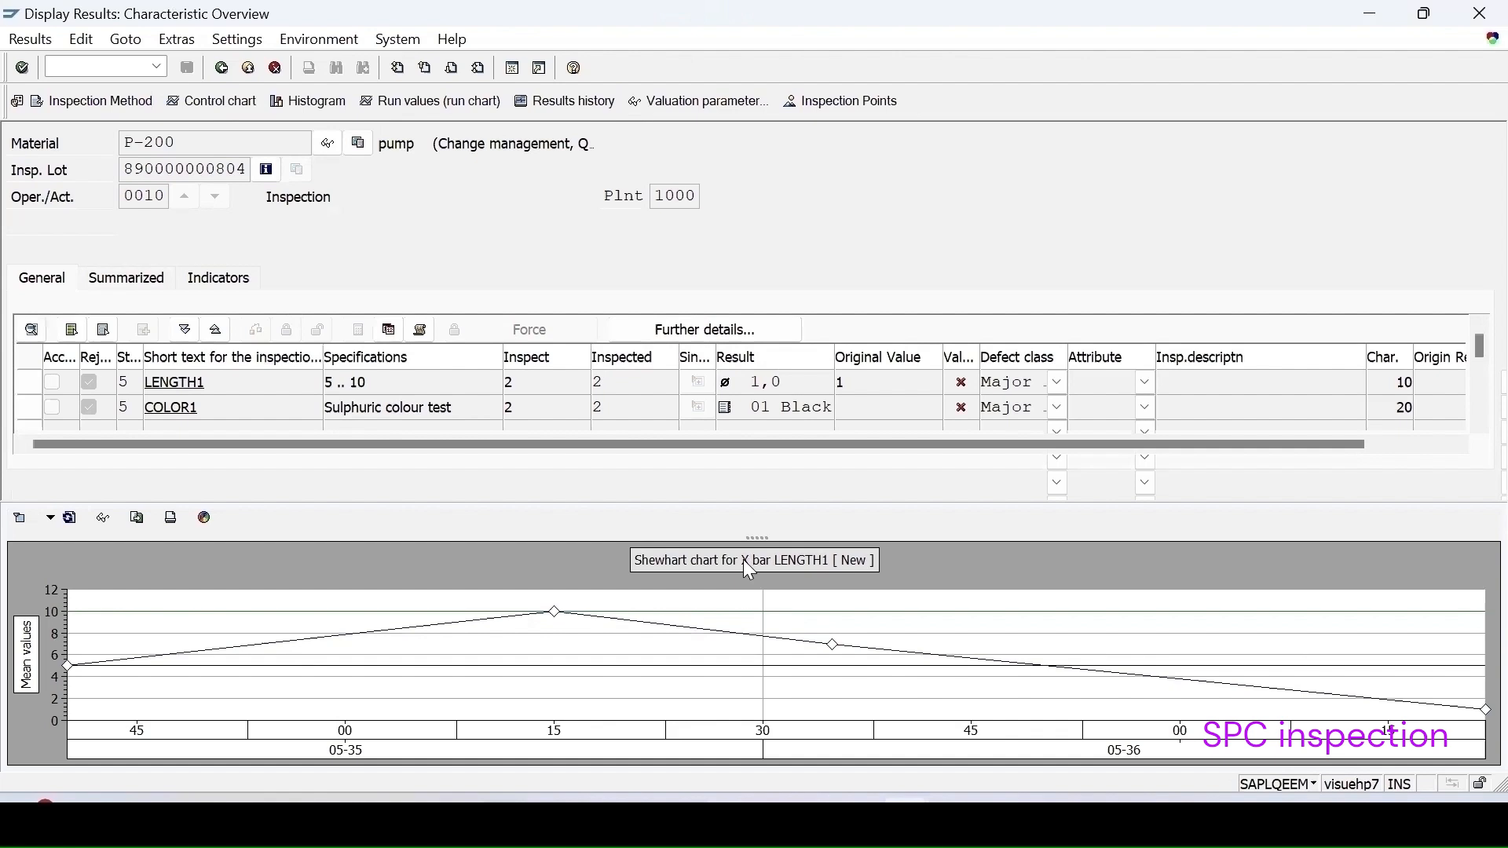
{"action": "left_click", "coordinate": [68, 666]}
Step: Display the control chart of characteristic COLOR1 and check its process capability
{"action": "left_click", "coordinate": [29, 407]}
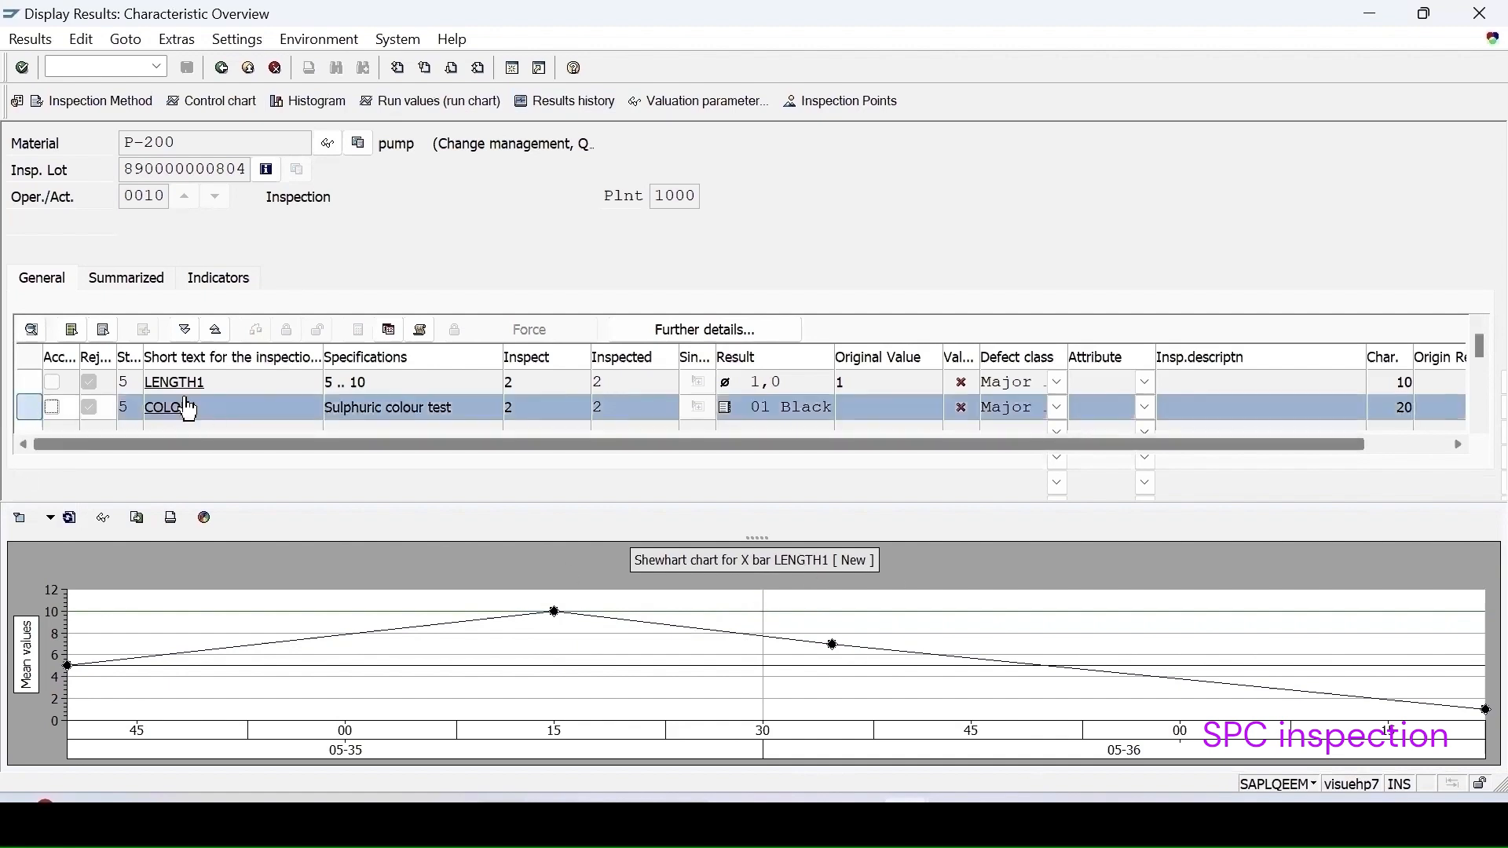
{"action": "left_click", "coordinate": [211, 102]}
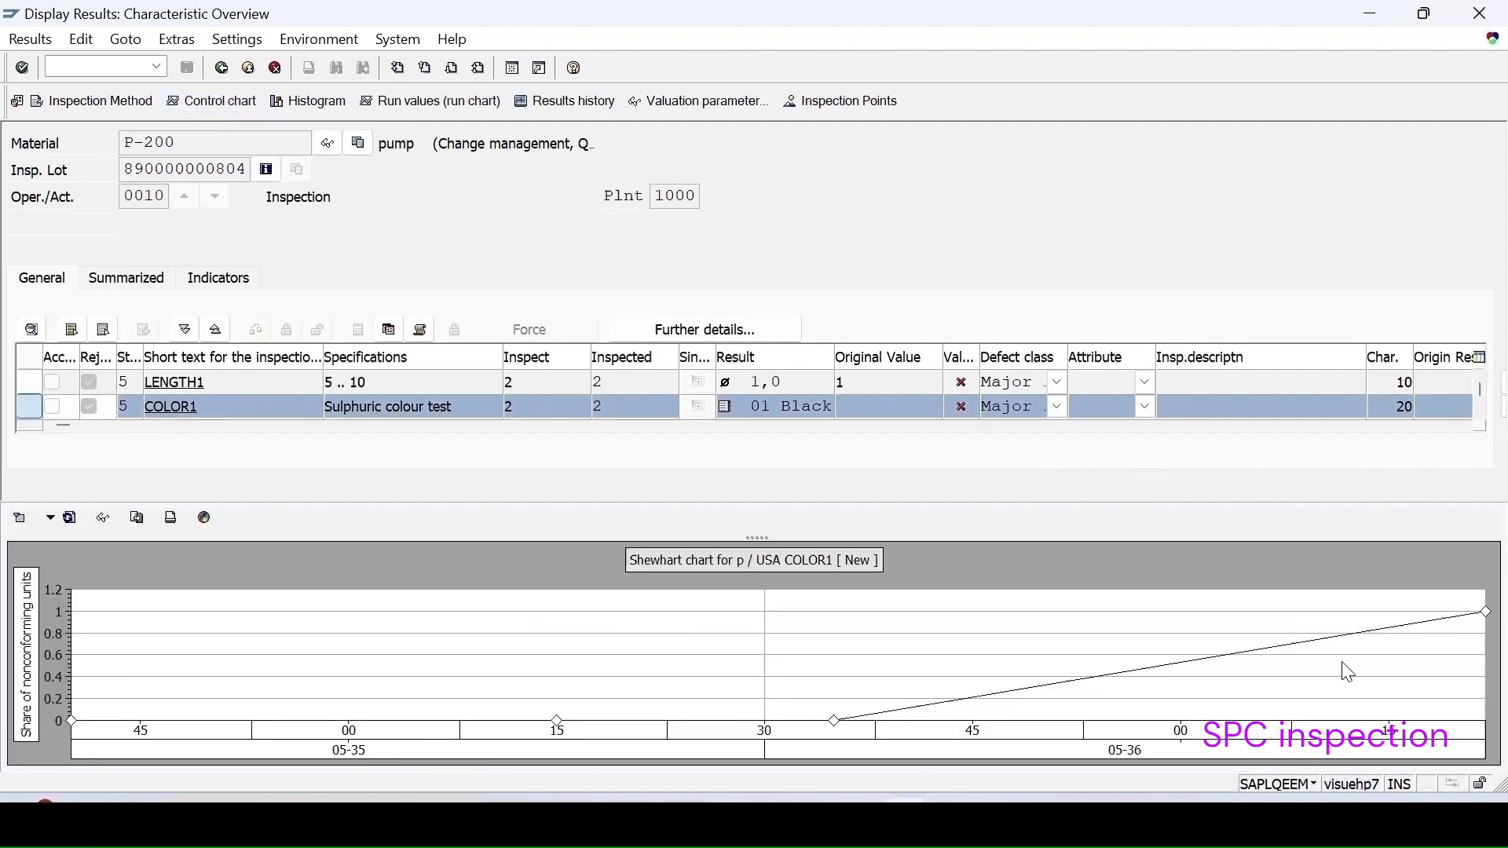
{"action": "left_click", "coordinate": [103, 518]}
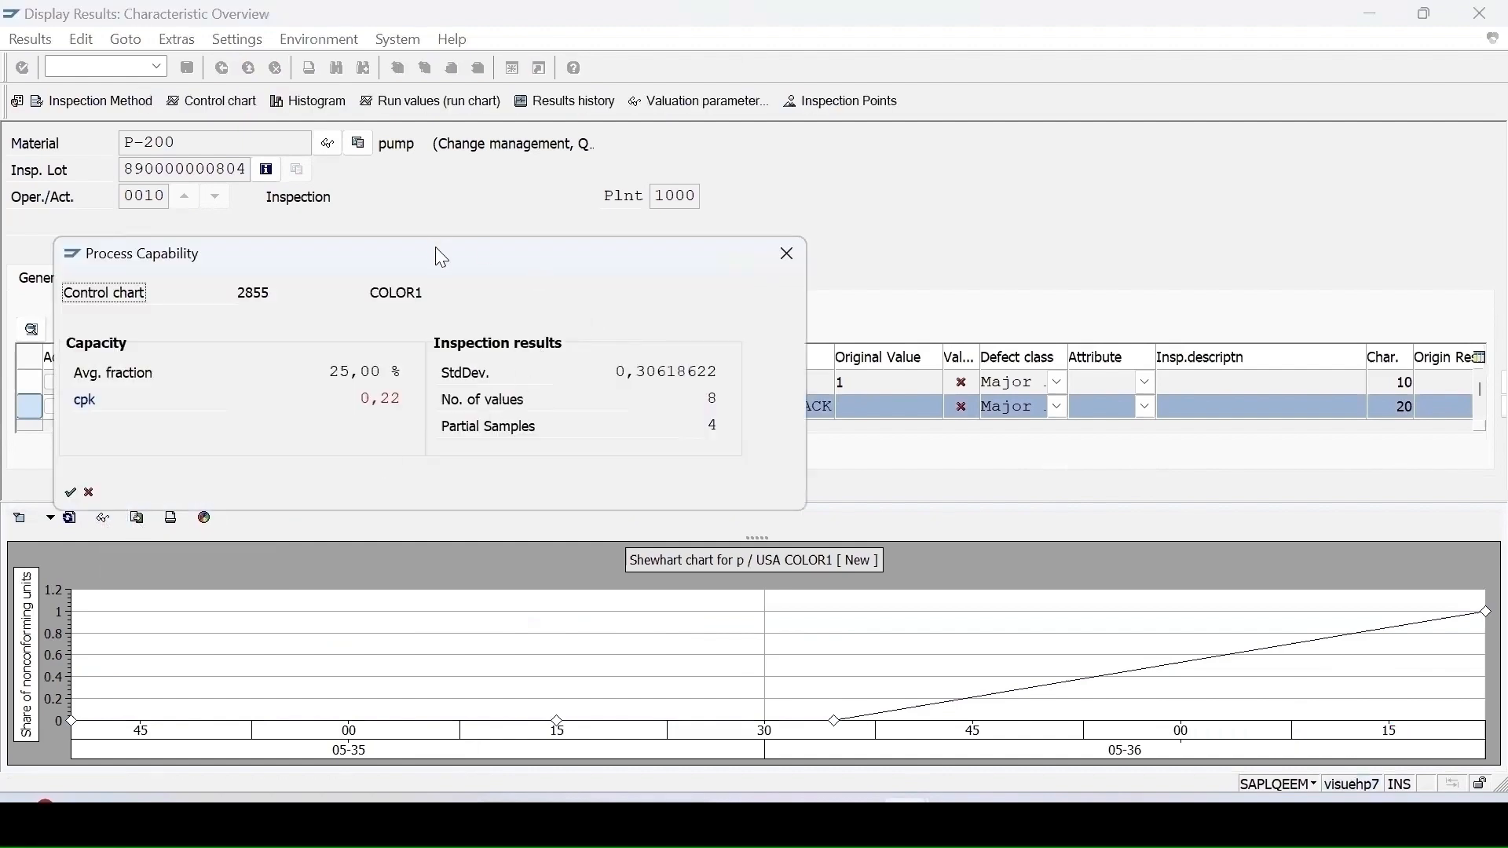
{"action": "left_click_drag", "start_coordinate": [434, 253], "coordinate": [621, 336]}
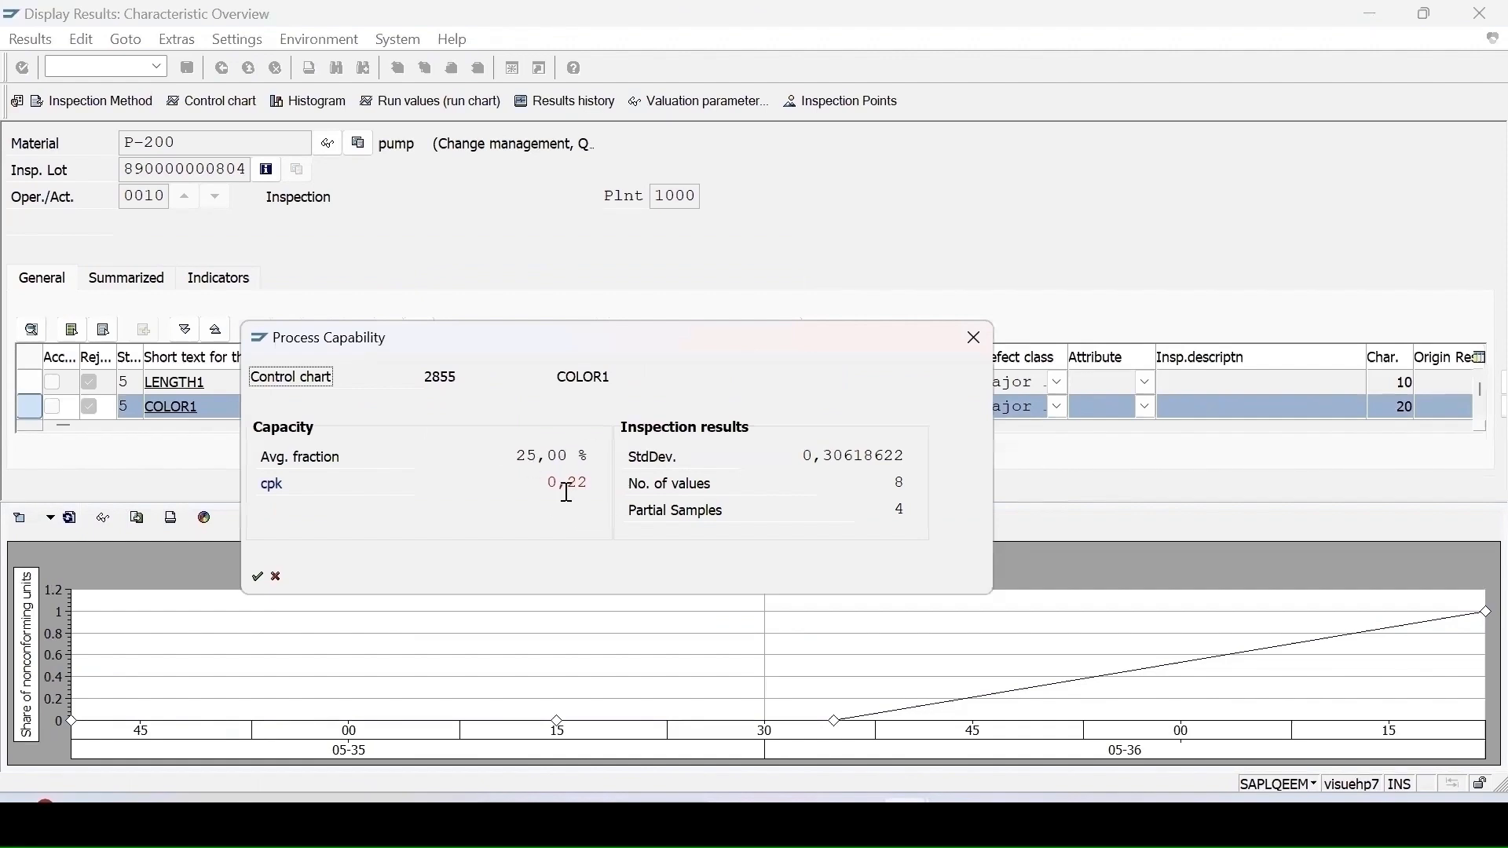